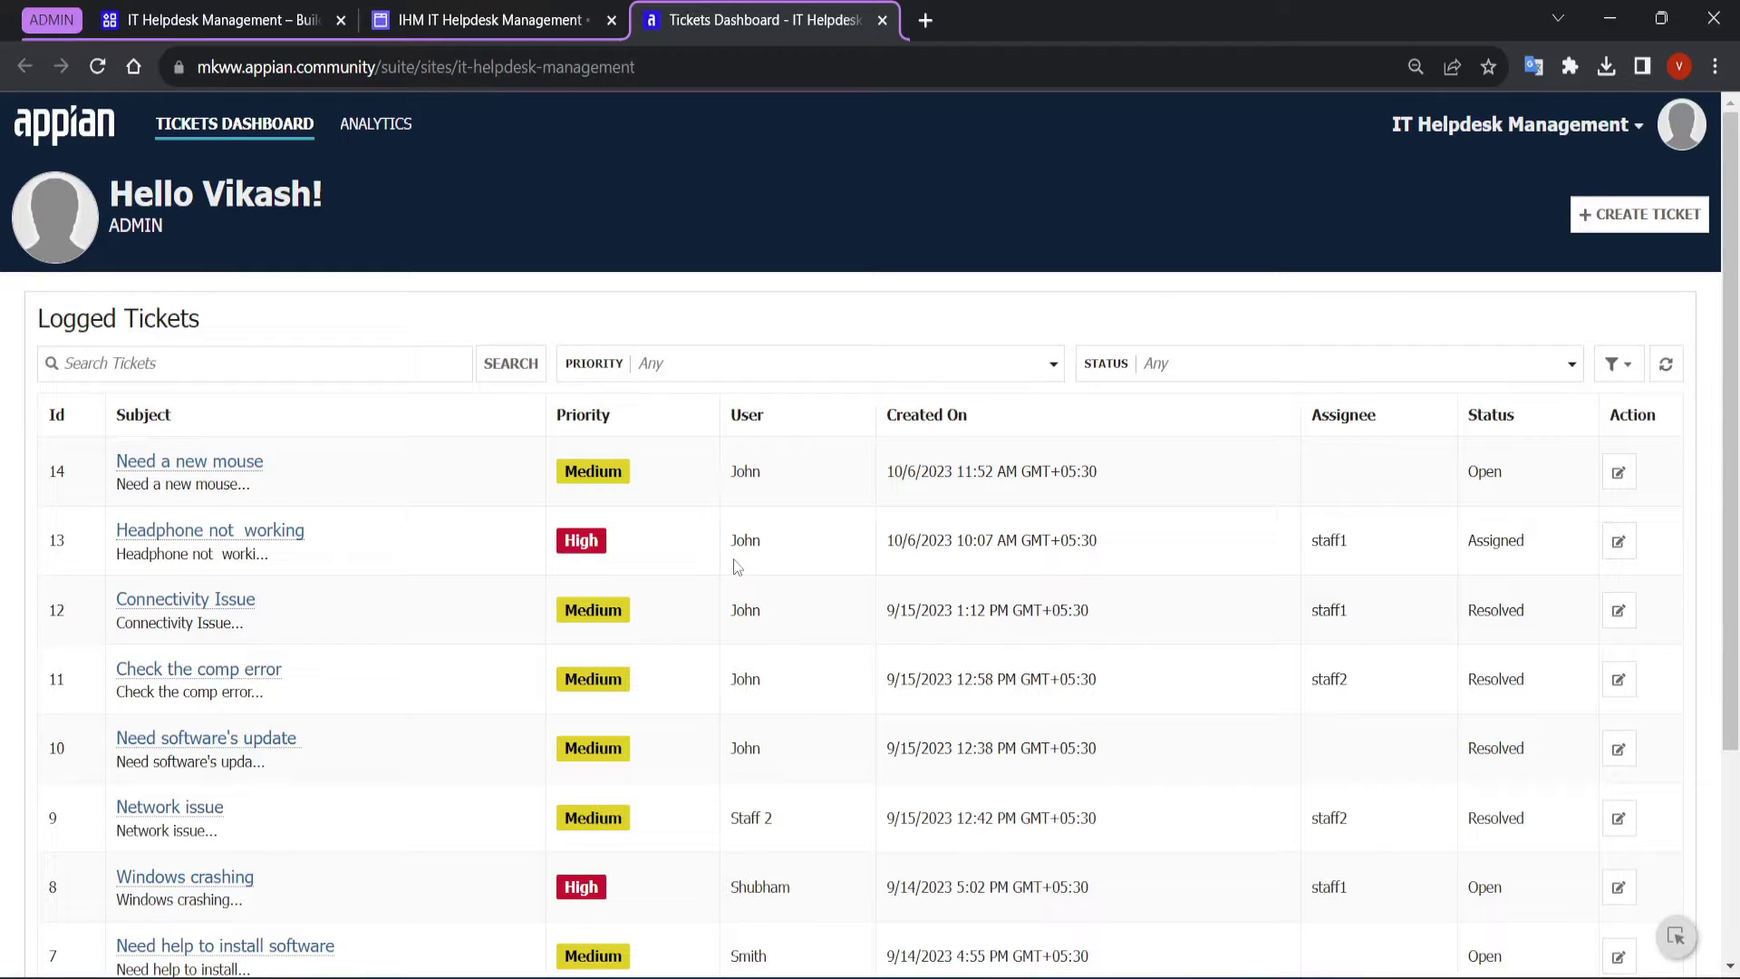
Review the Logged Tickets list on the admin's Tickets Dashboard and the charts on the Analytics page.
scroll(795, 569, "down", 3)
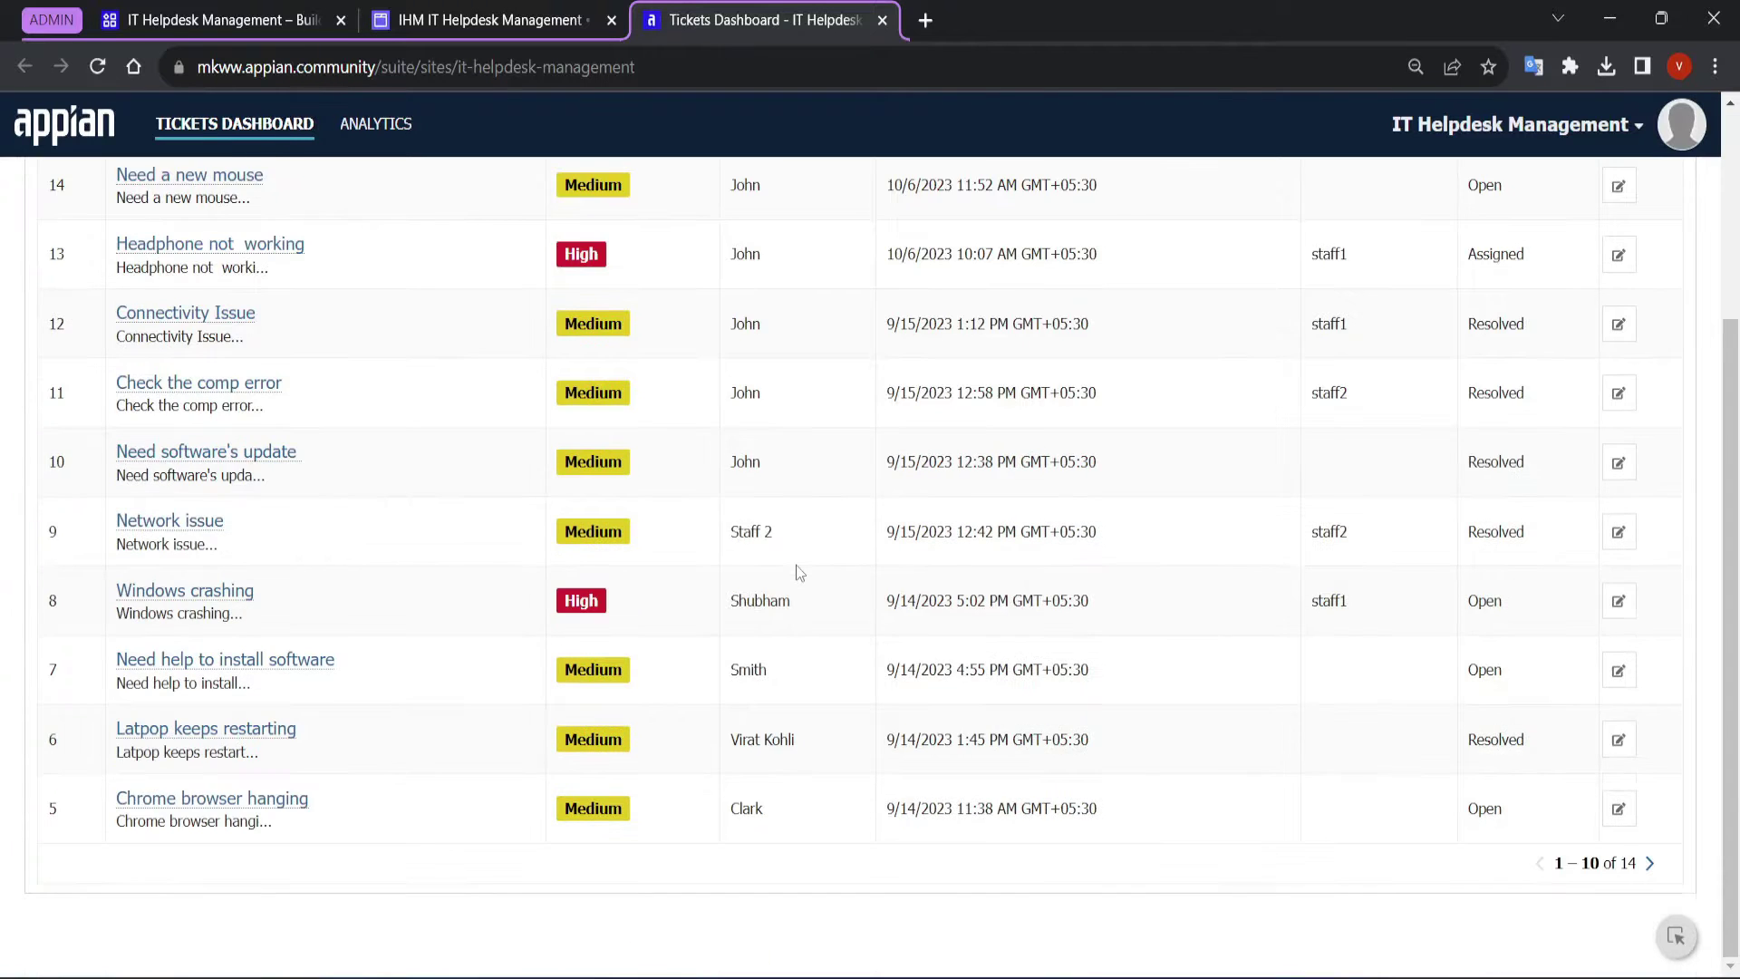
scroll(798, 571, "up", 3)
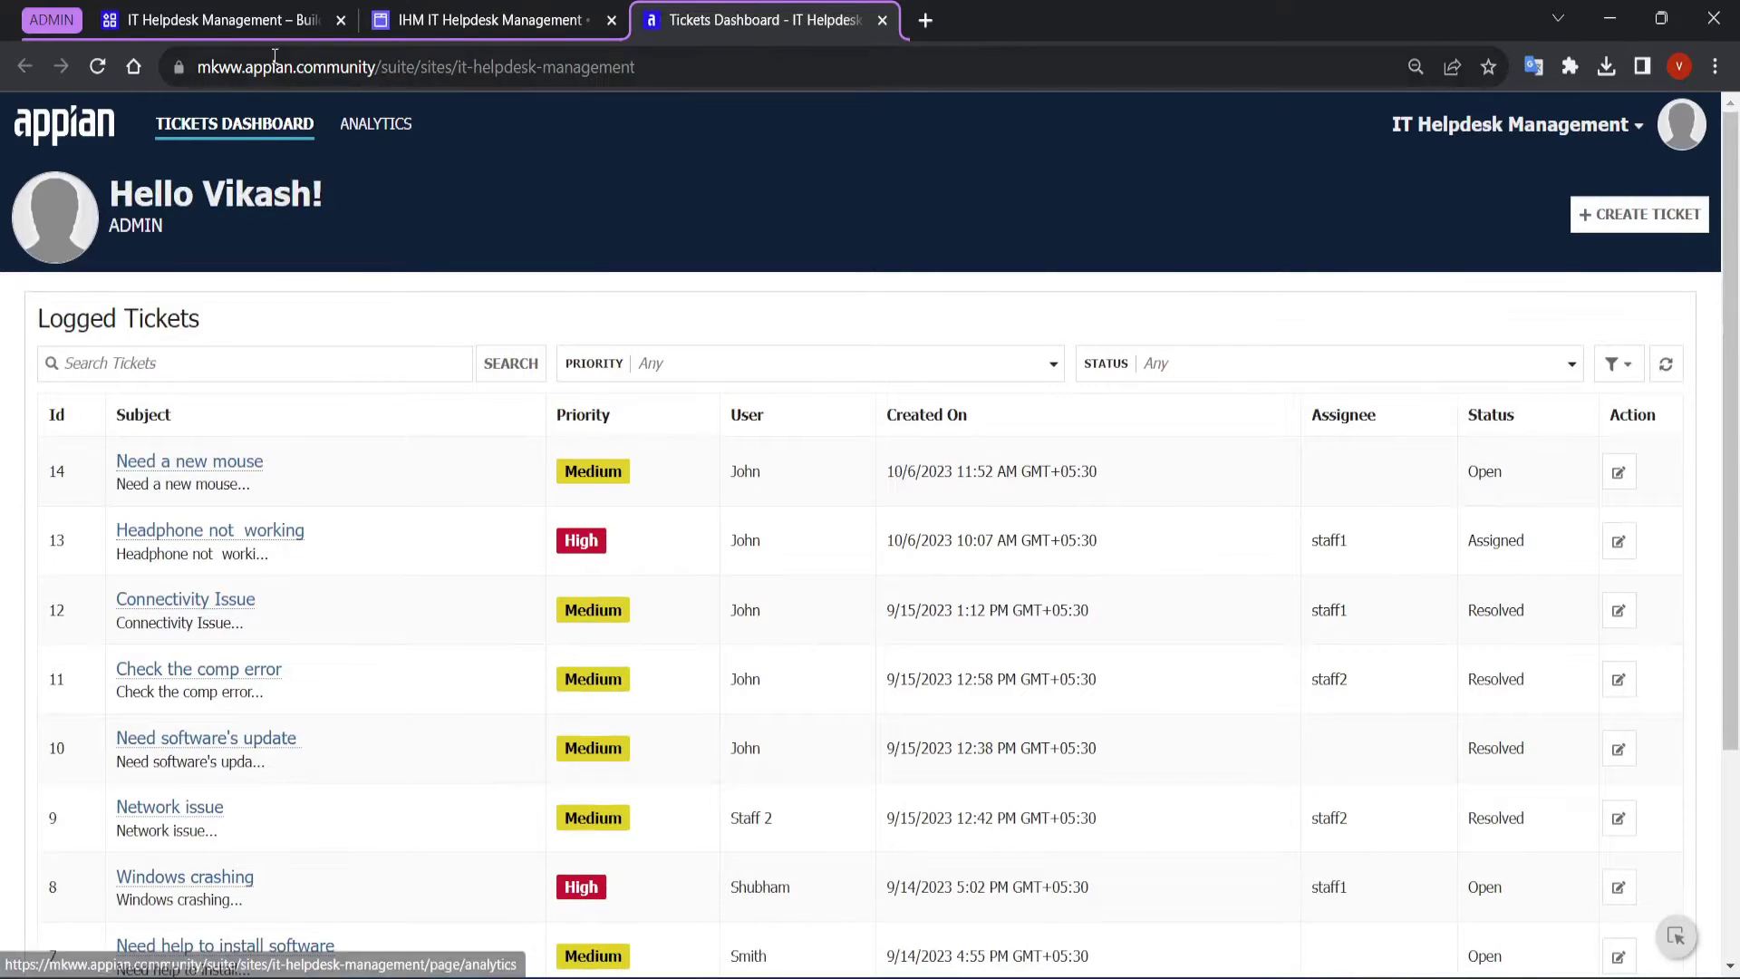
left_click(378, 133)
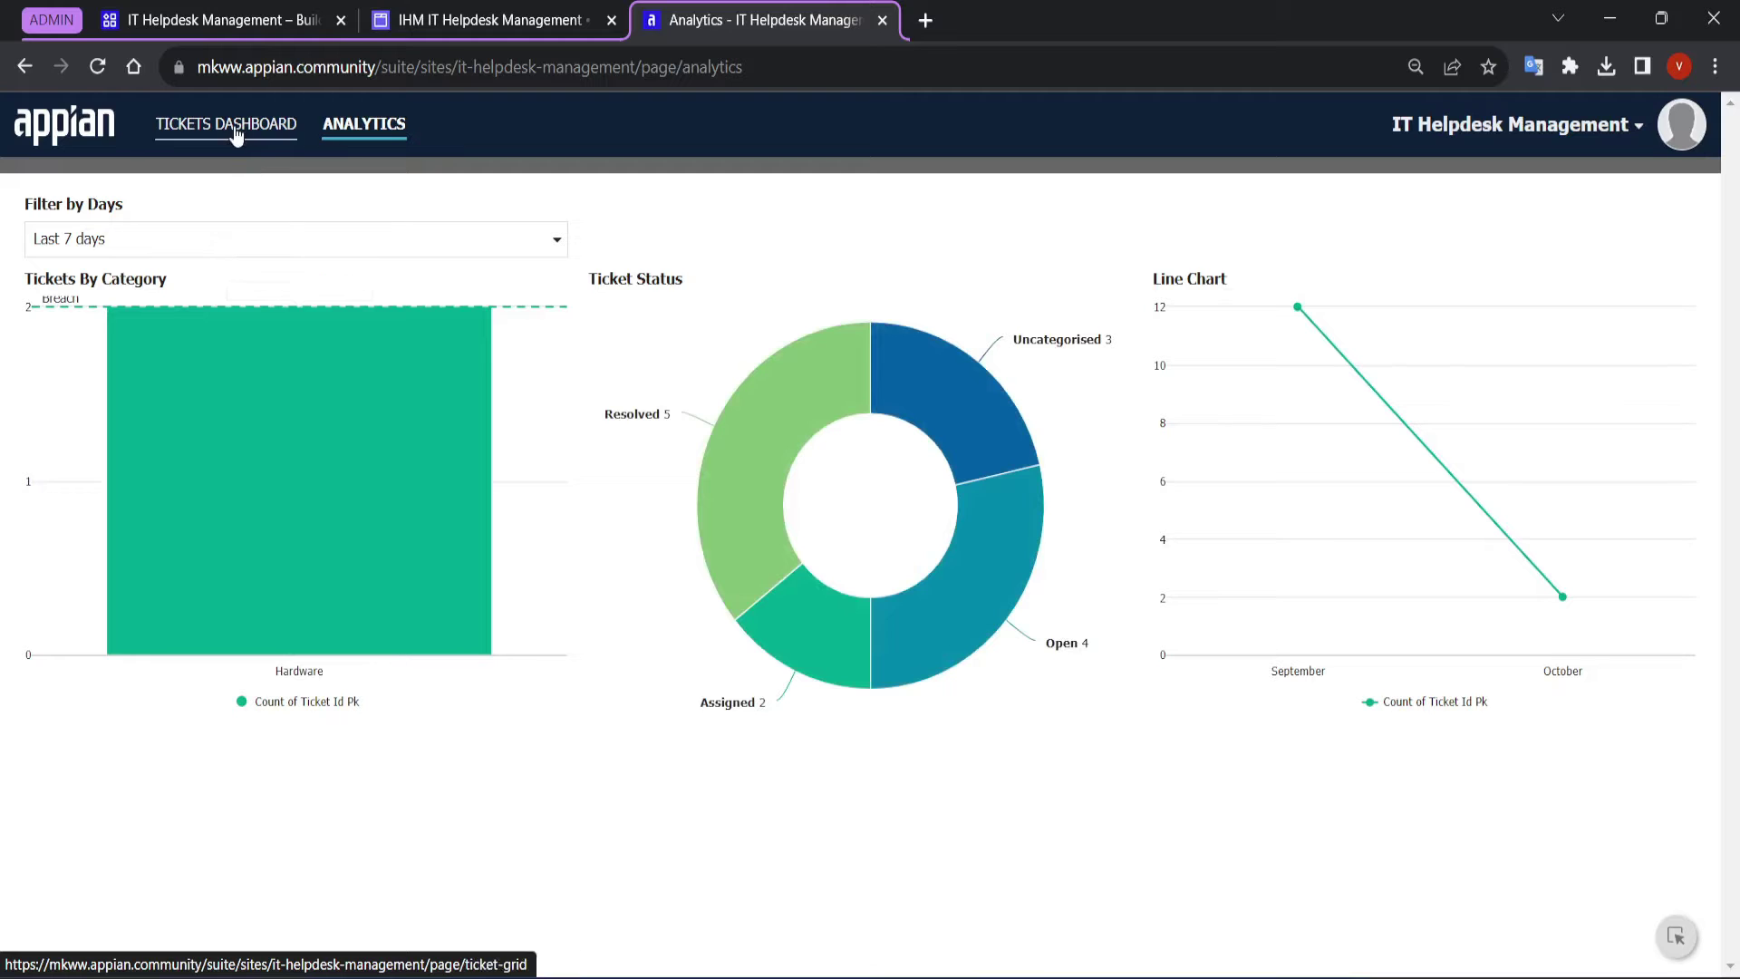
left_click(234, 132)
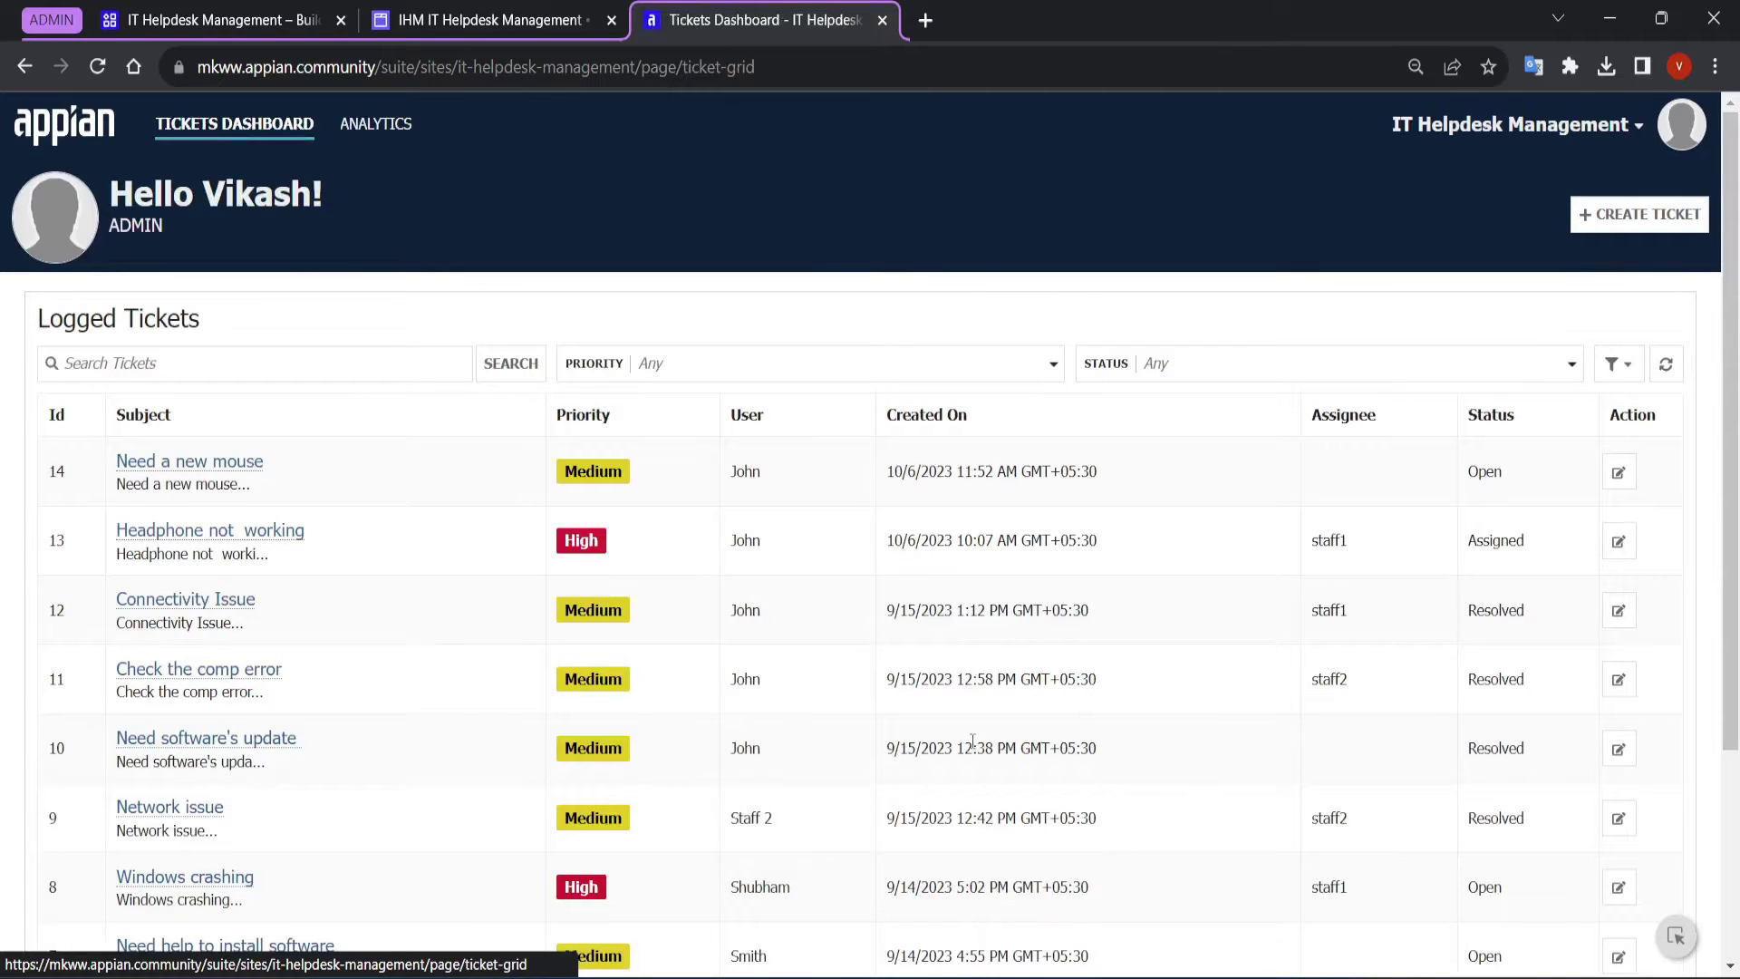
scroll(974, 748, "down", 2)
scroll(974, 748, "up", 2)
Switch to IT Helpdesk Doc.pdf in WPS and read the title and the Introduction section.
key("alt+Tab")
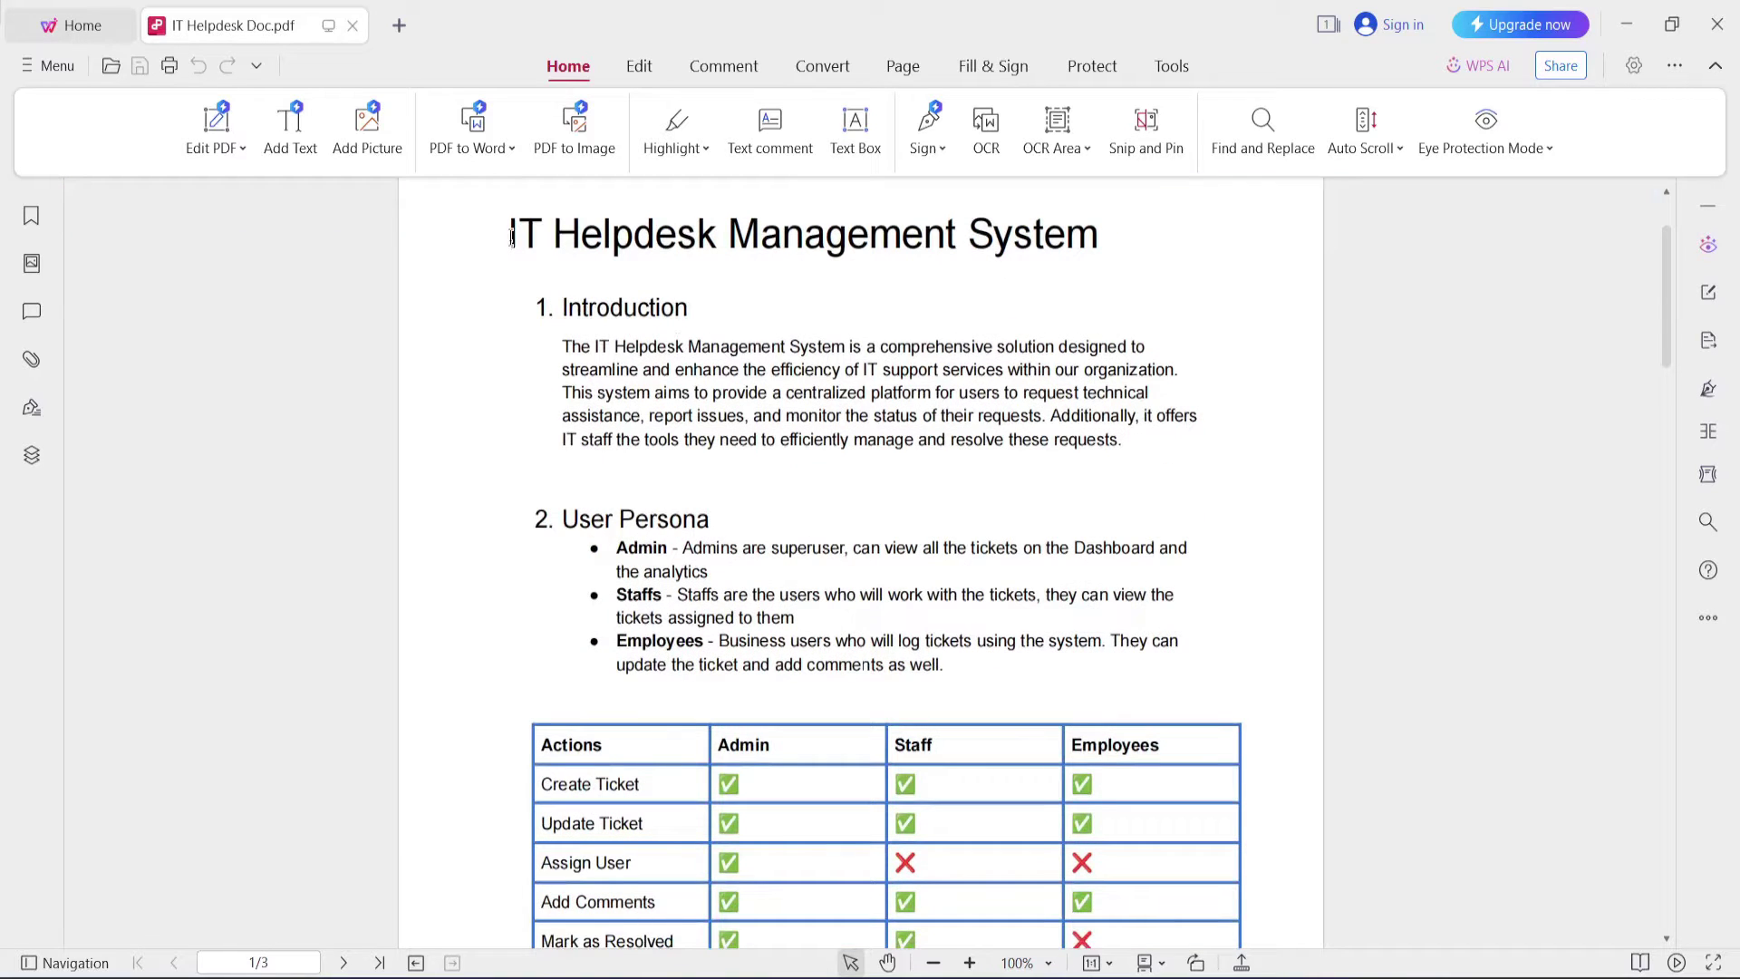
left_click_drag(512, 238, 873, 238)
left_click(1111, 478)
left_click_drag(600, 349, 909, 379)
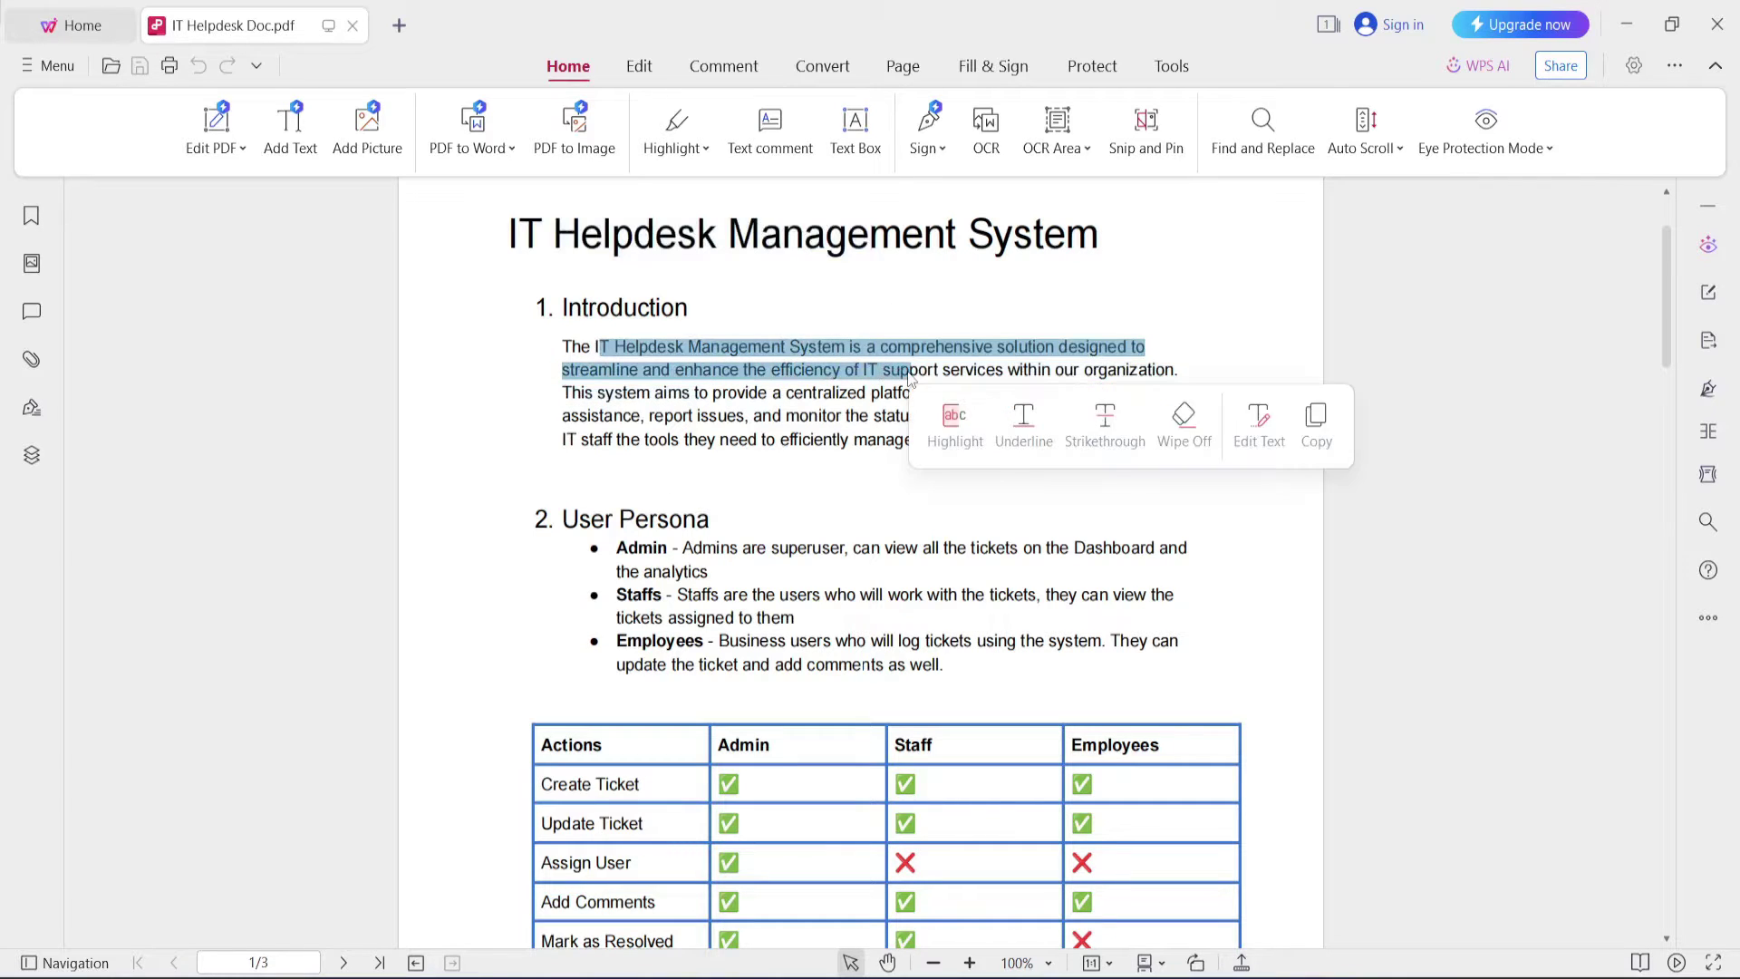
left_click(1074, 370)
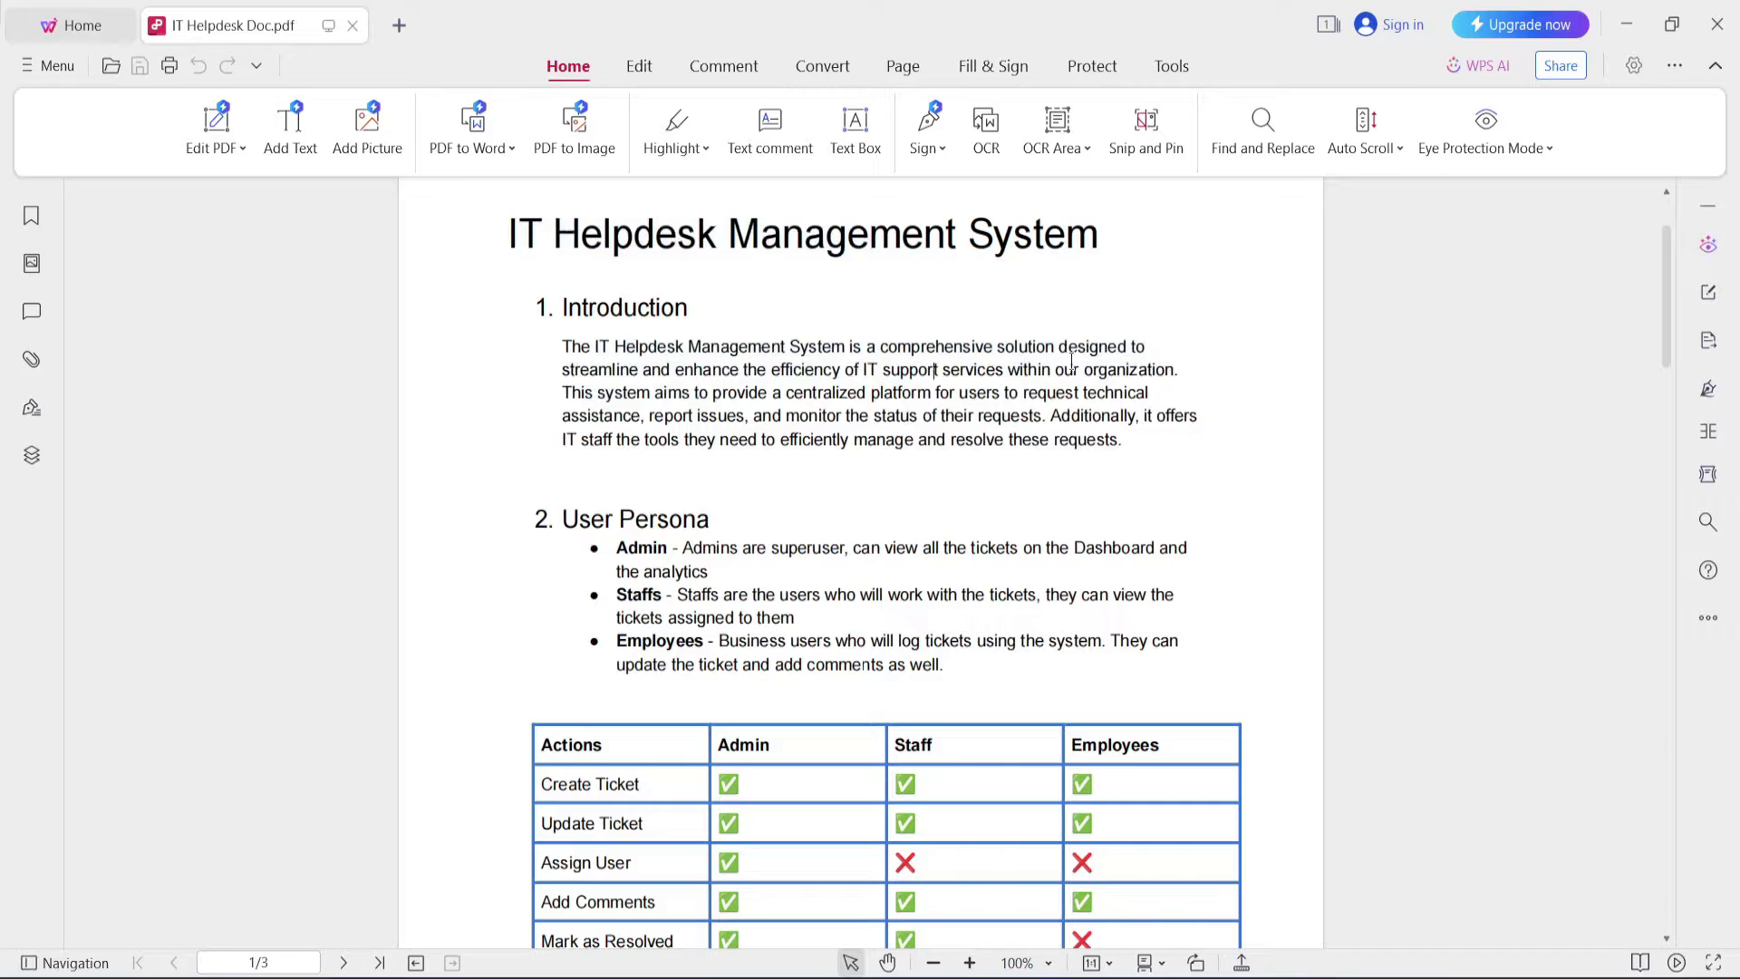
left_click(799, 358)
key("Delete")
Read the Admin description in the document's User Persona section, including its access to tickets and analytics.
scroll(1058, 533, "down", 4)
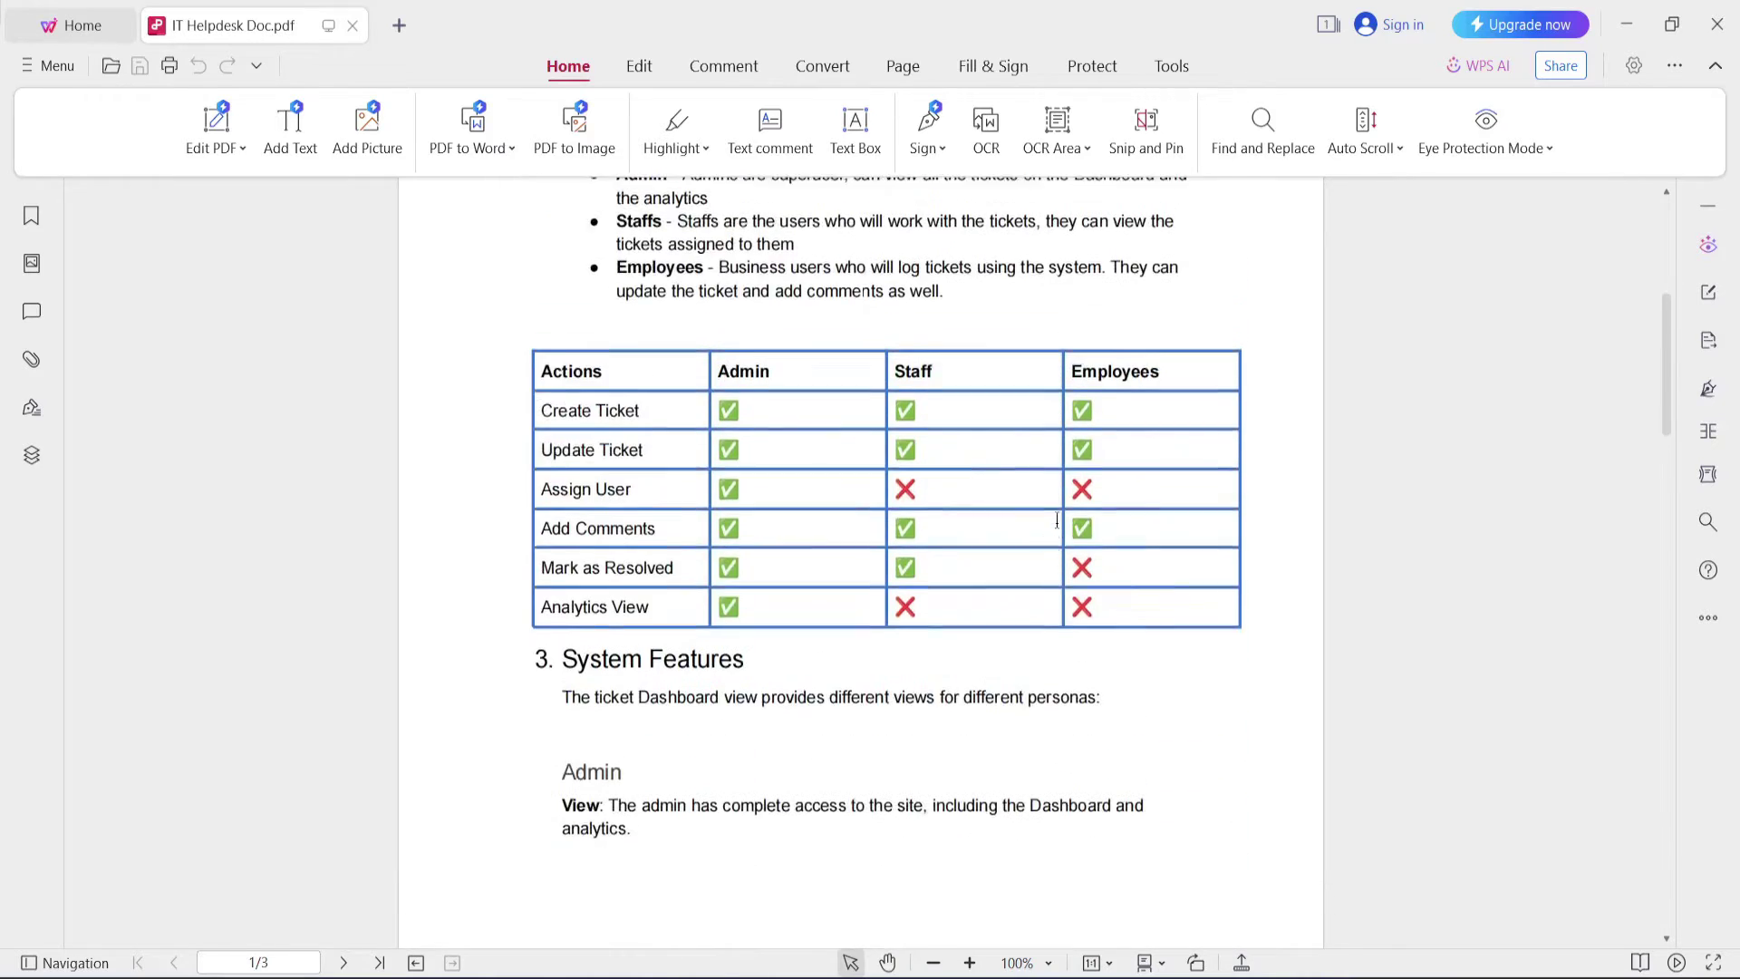
scroll(1057, 521, "up", 1)
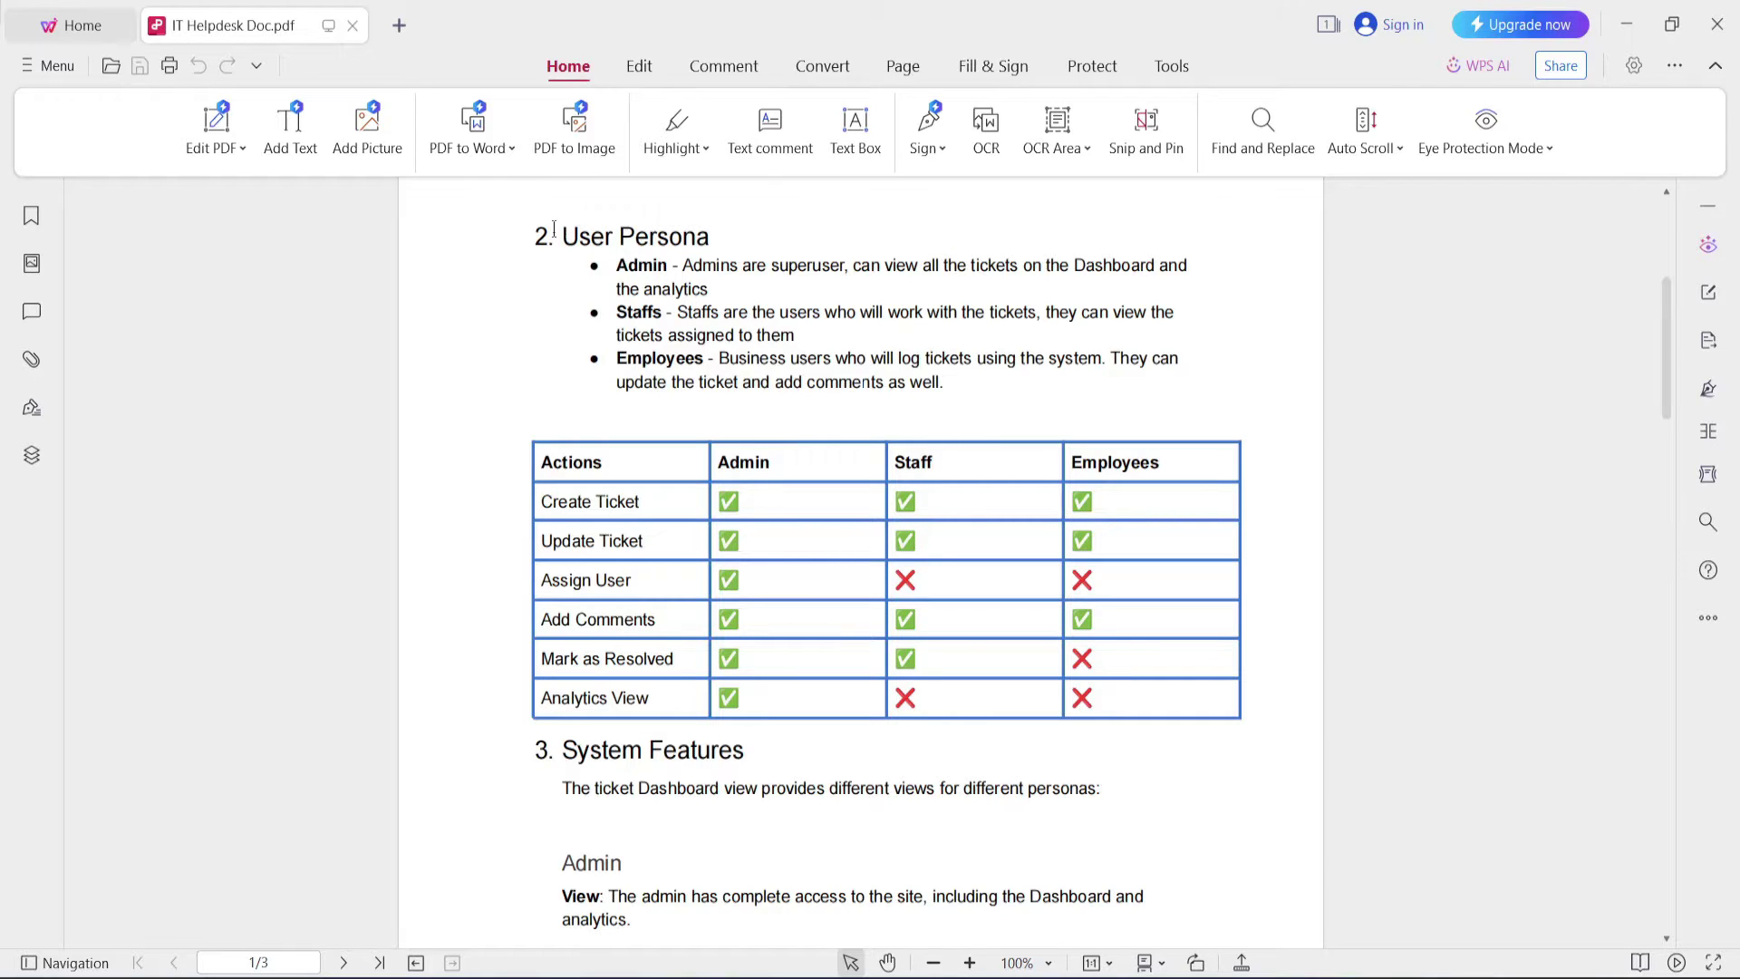
left_click_drag(616, 270, 712, 361)
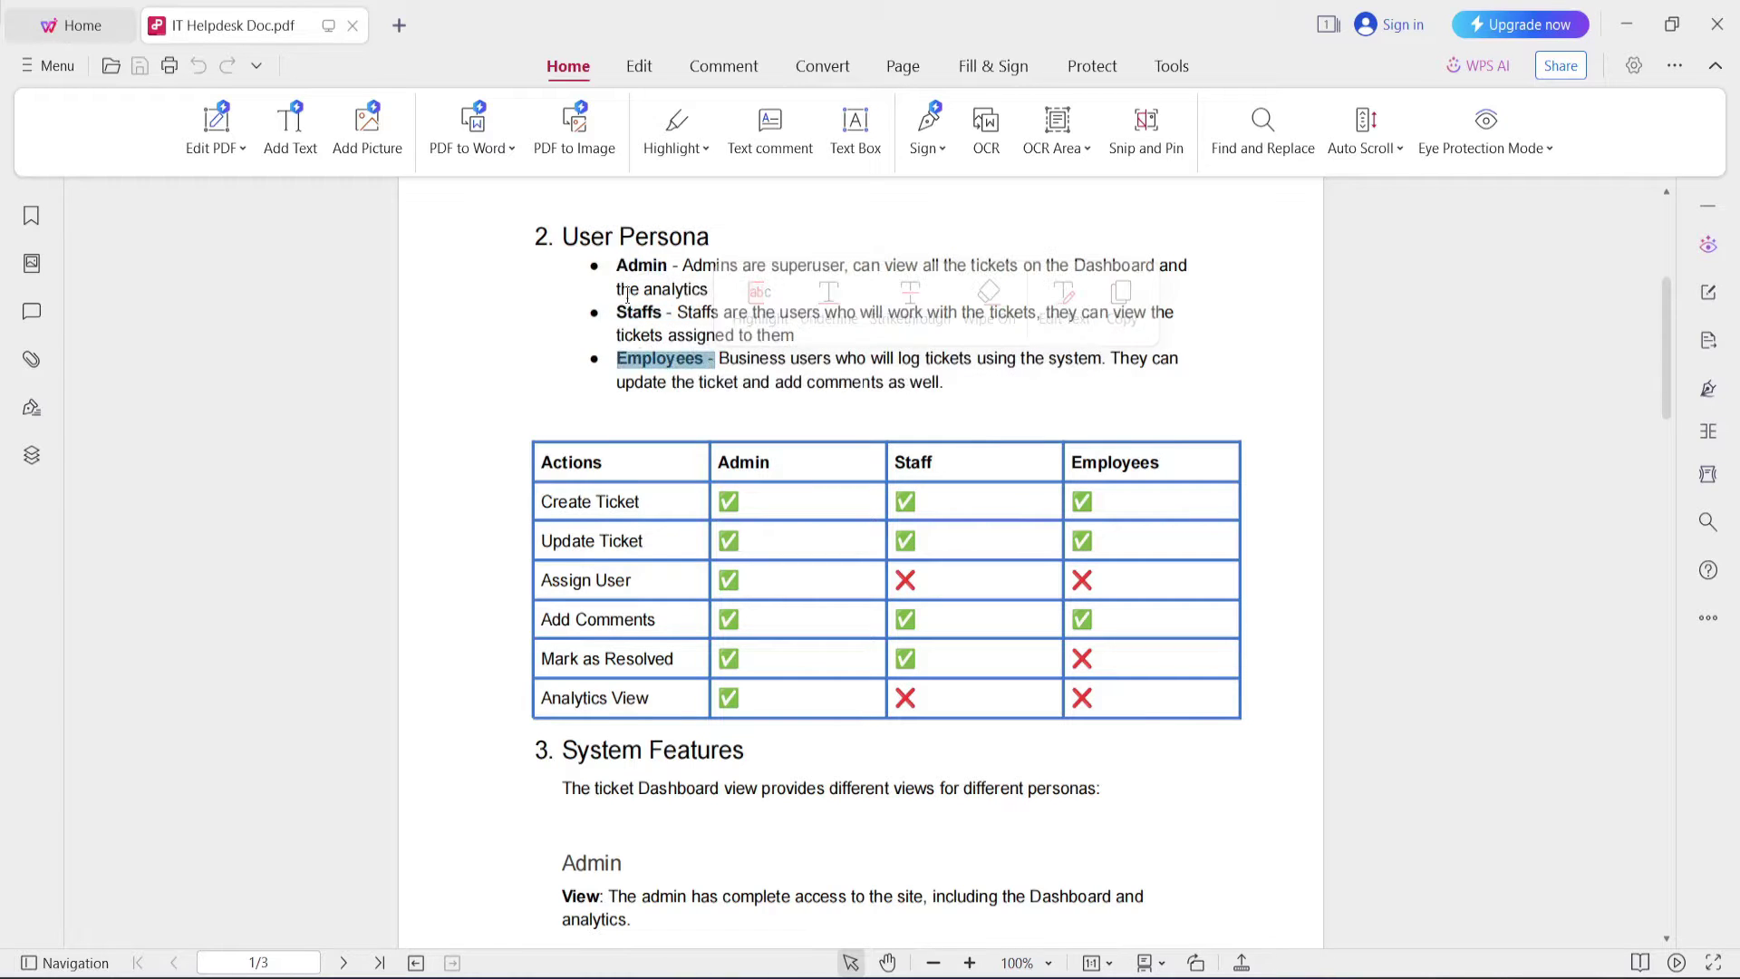
left_click_drag(616, 264, 714, 262)
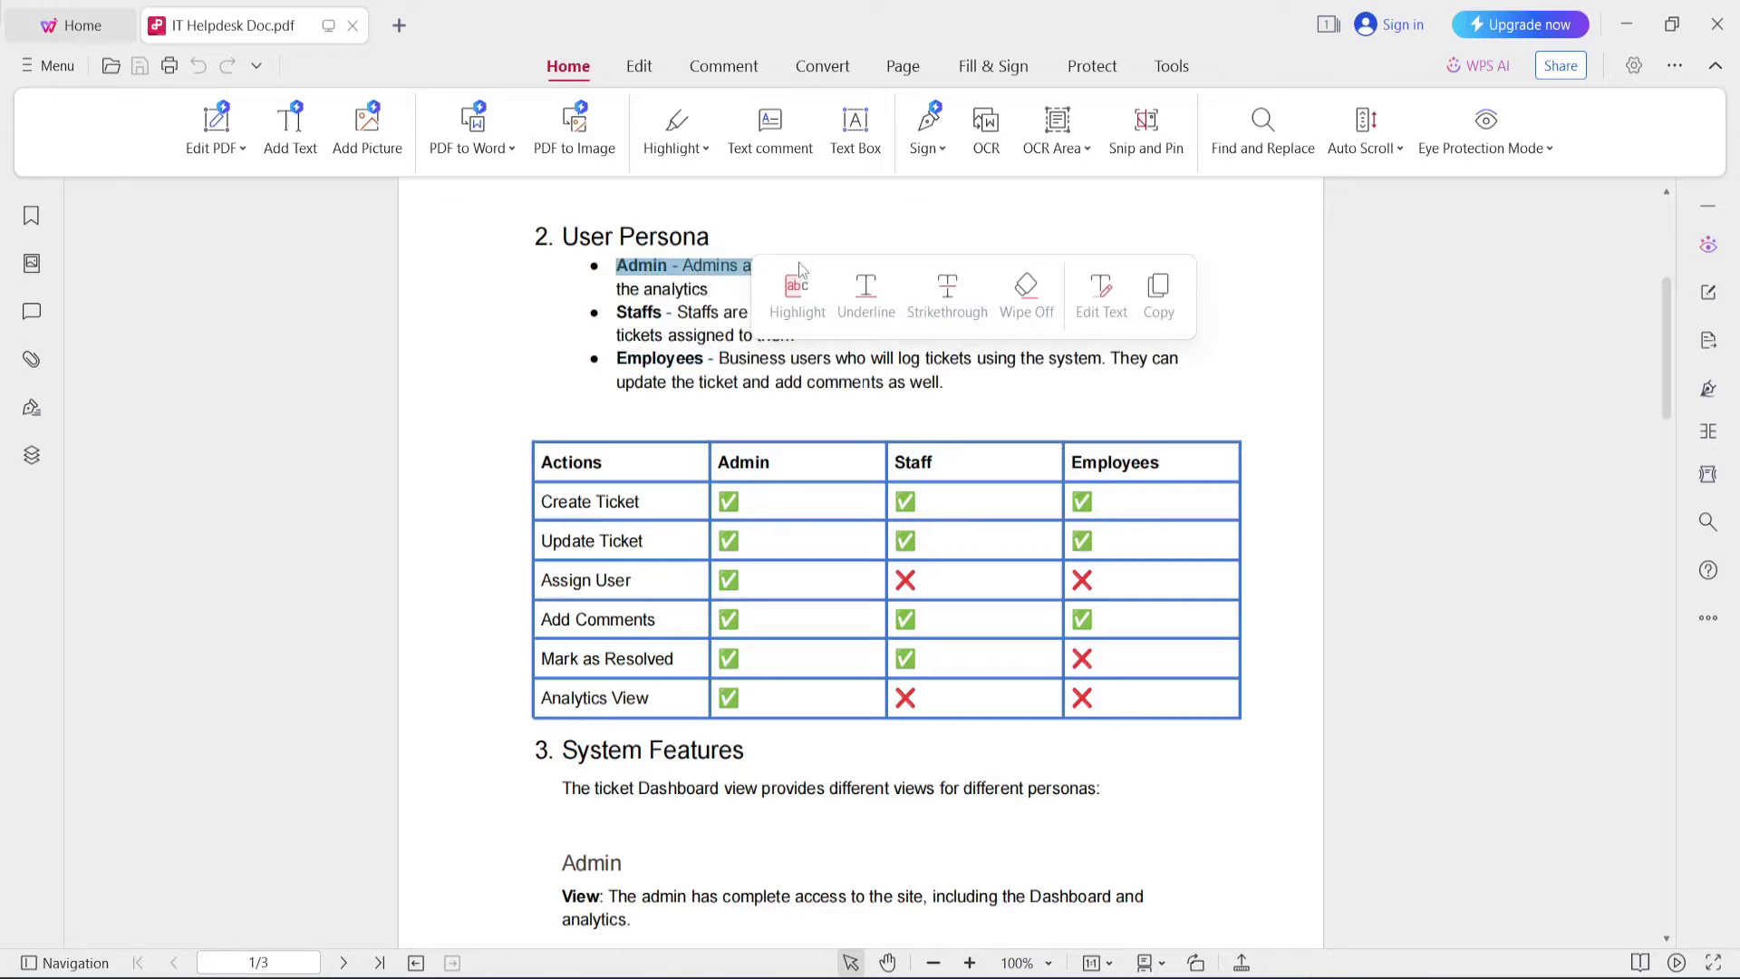
left_click(810, 243)
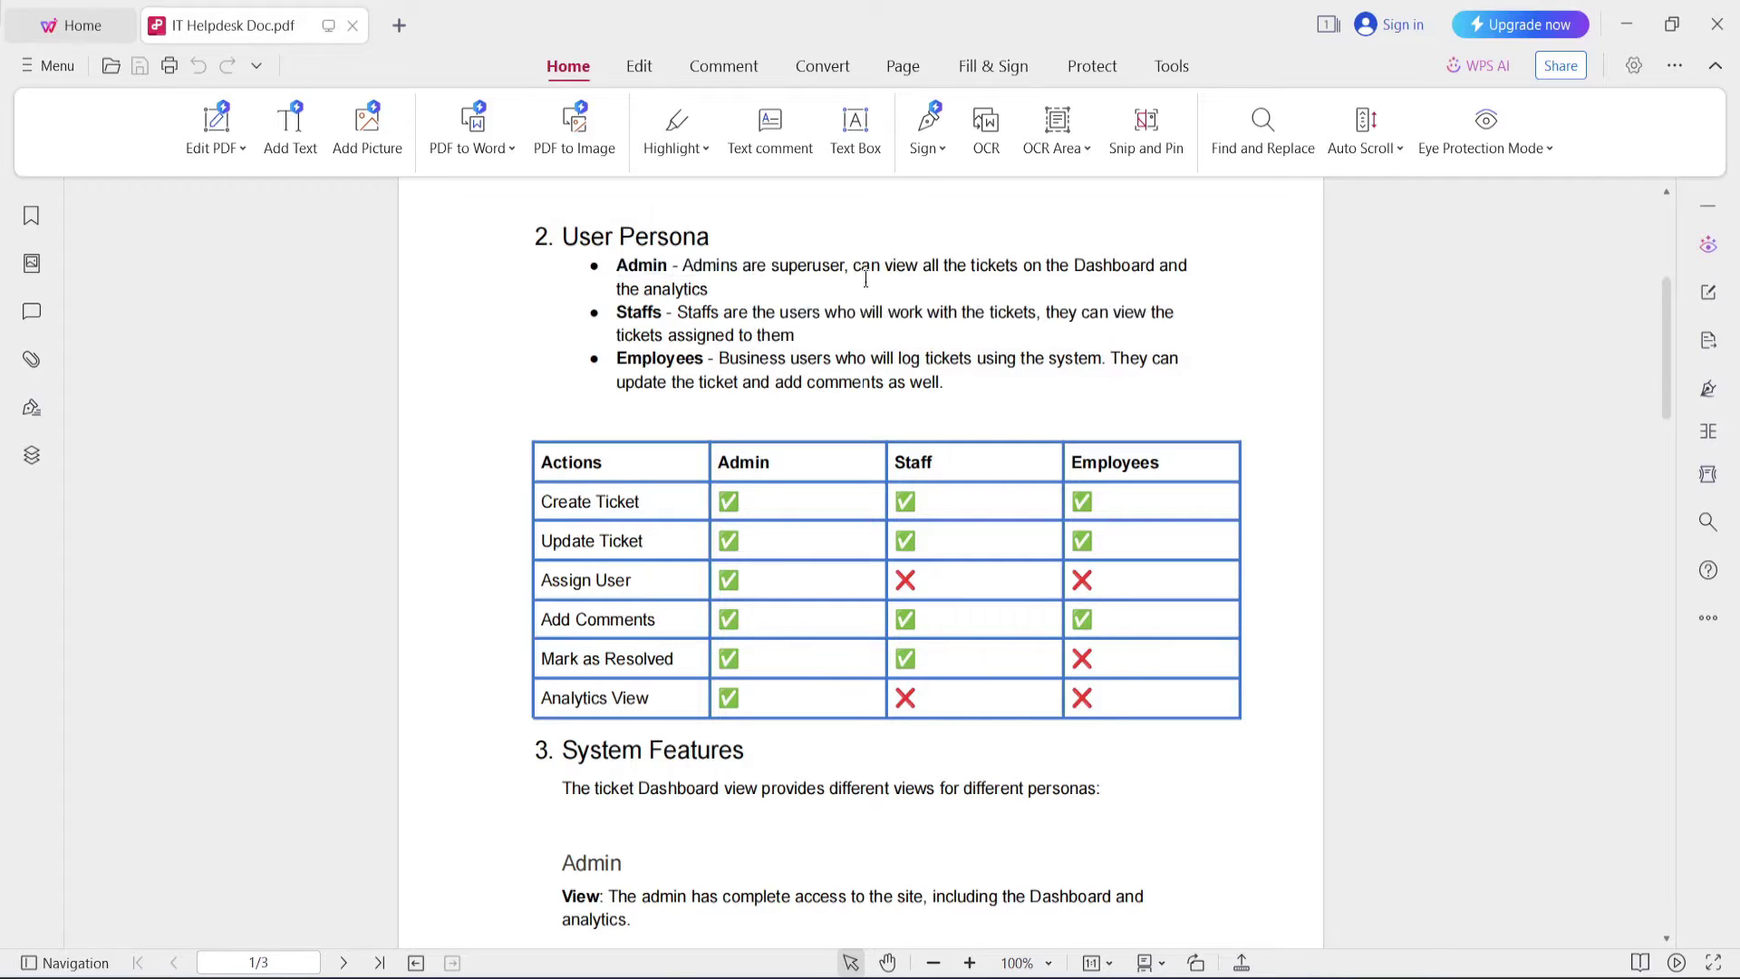
scroll(865, 279, "up", 1)
left_click_drag(966, 261, 1270, 264)
left_click(646, 328)
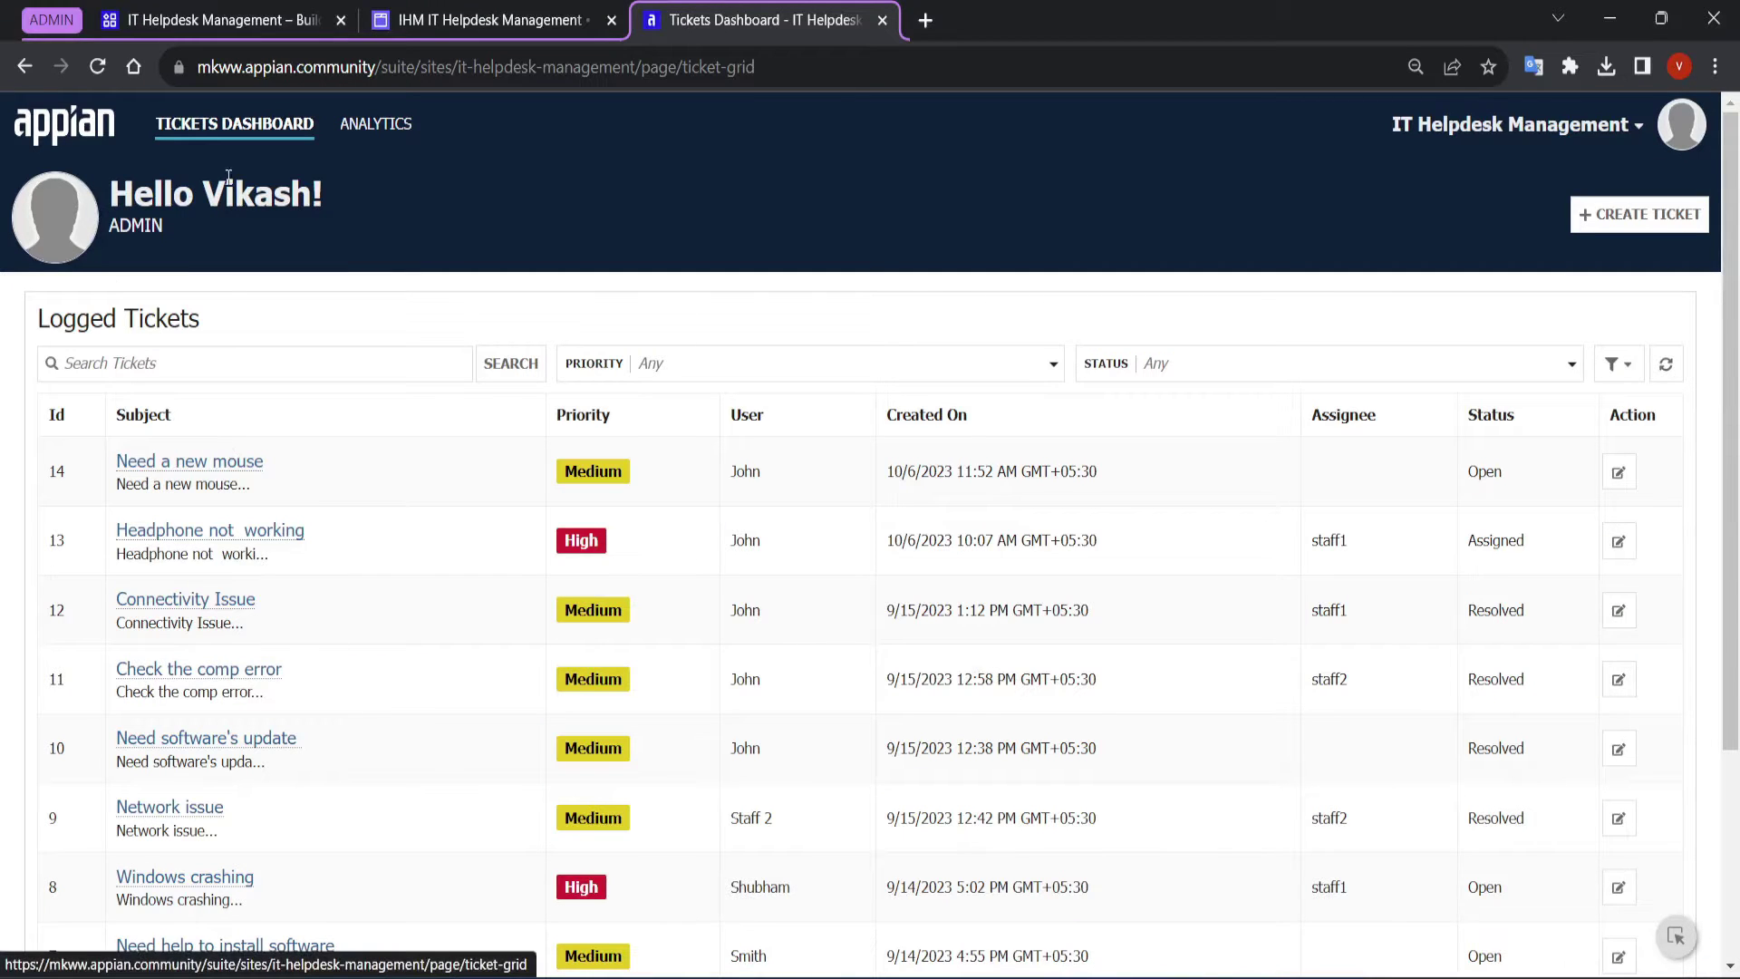
Switch to the admin's helpdesk site in Chrome and examine the role label under the greeting up close.
scroll(672, 557, "down", 3)
scroll(672, 557, "up", 3)
scroll(106, 237, "up", 3)
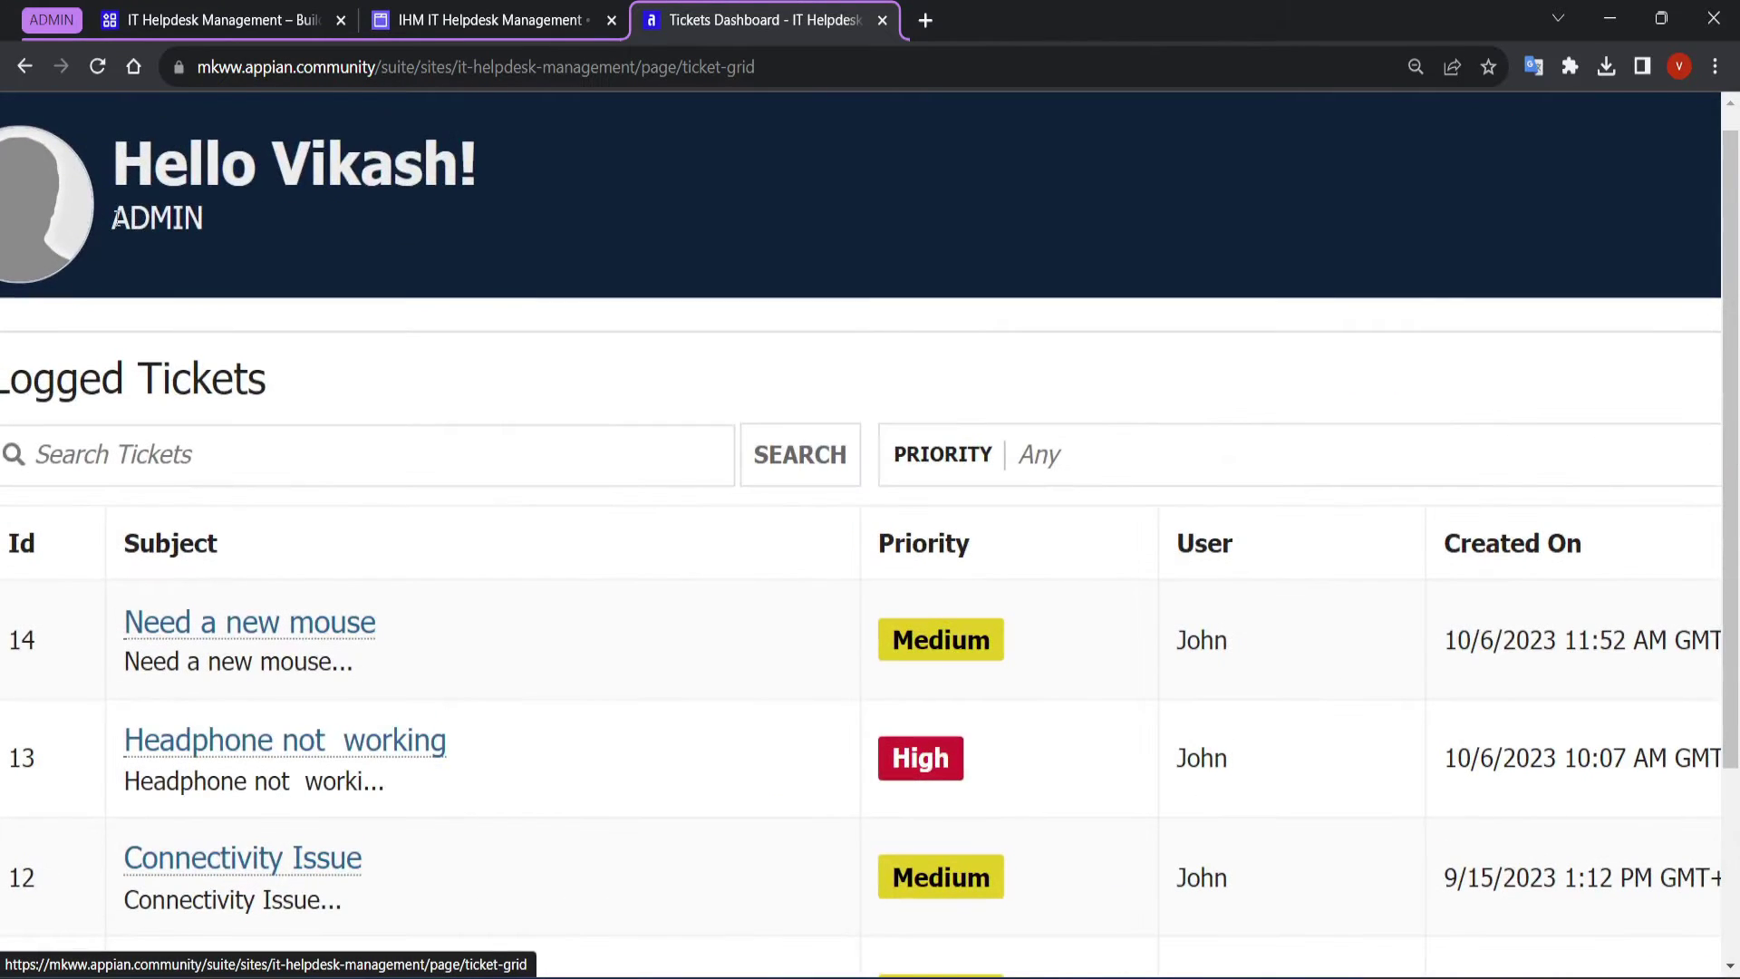
mouse_move(113, 218)
left_mouse_down()
mouse_move(218, 214)
mouse_move(110, 218)
left_mouse_up()
left_click(217, 214)
left_click(247, 245)
scroll(247, 246, "down", 3)
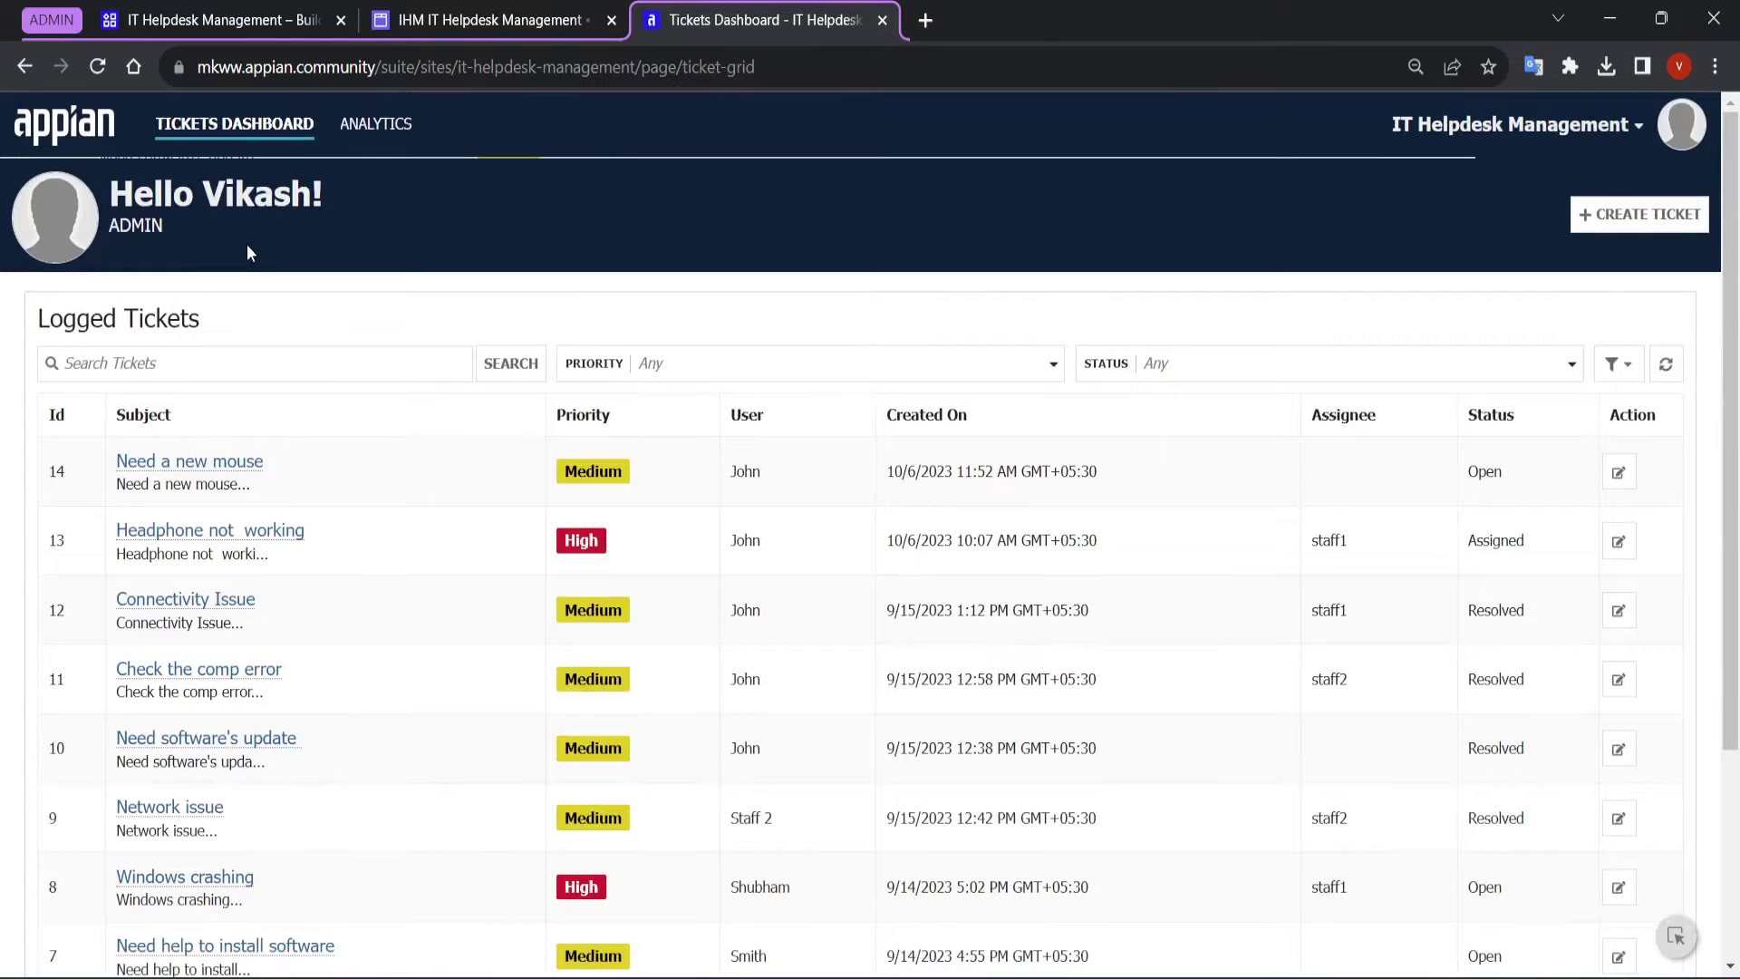
Examine the admin's full Logged Tickets list, focusing on the Assignee and Status columns.
scroll(688, 633, "down", 3)
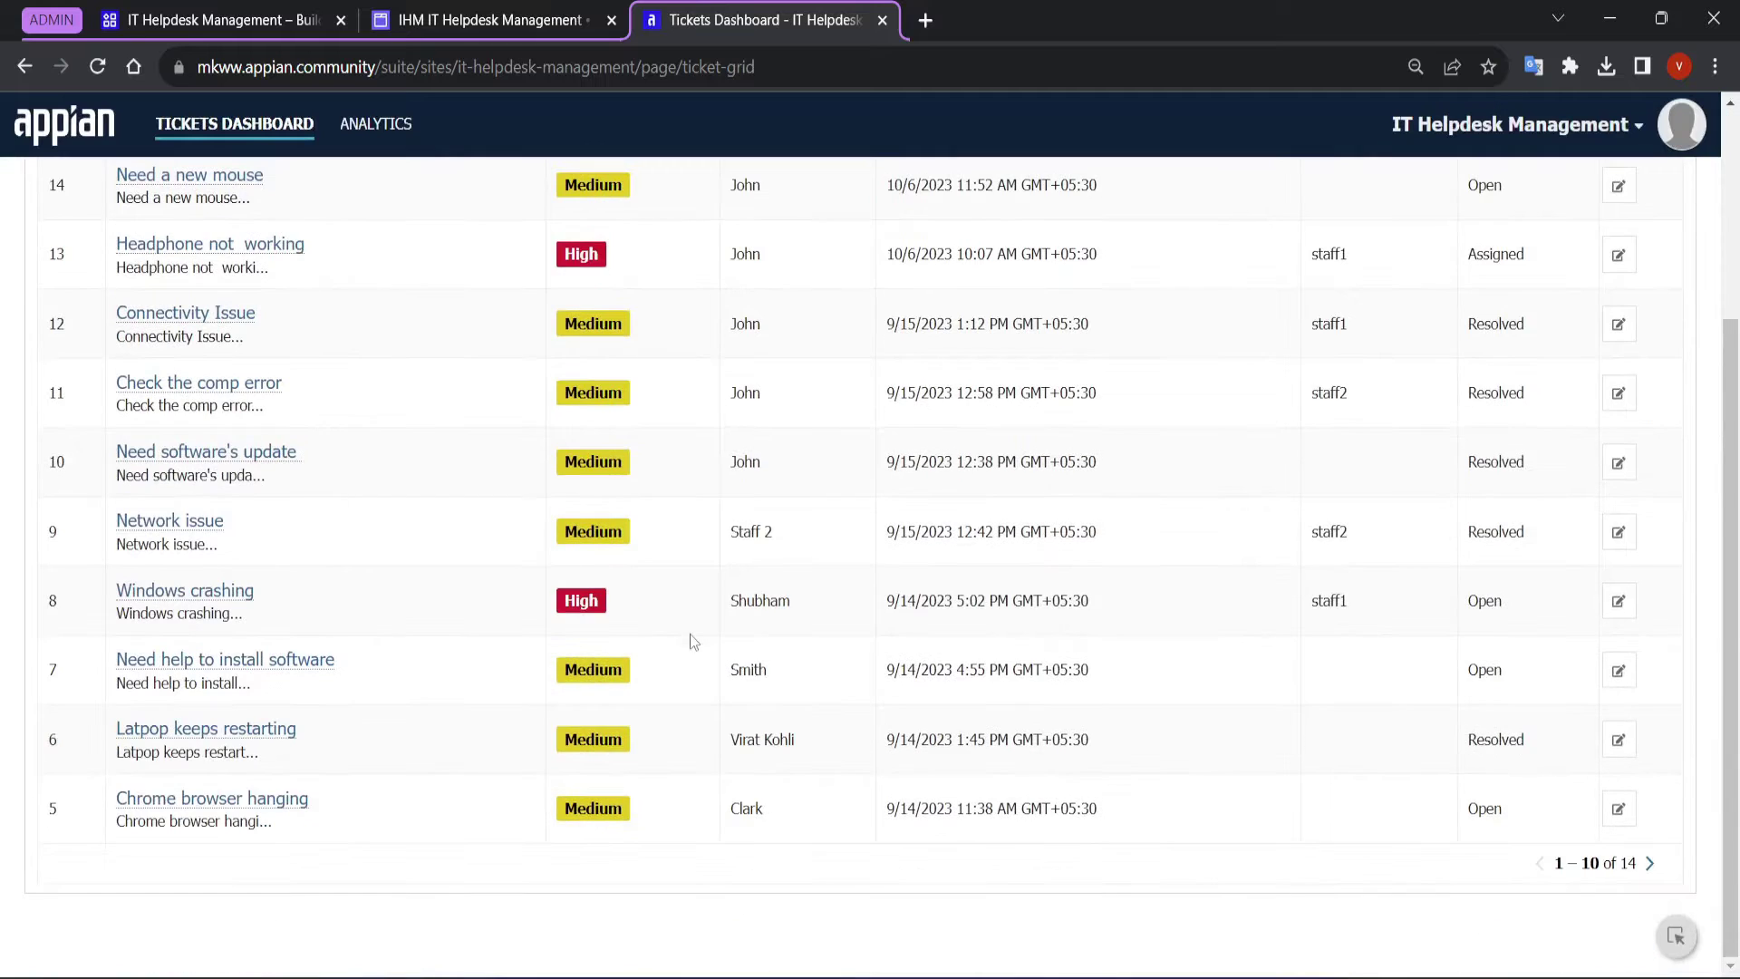
scroll(741, 501, "up", 3)
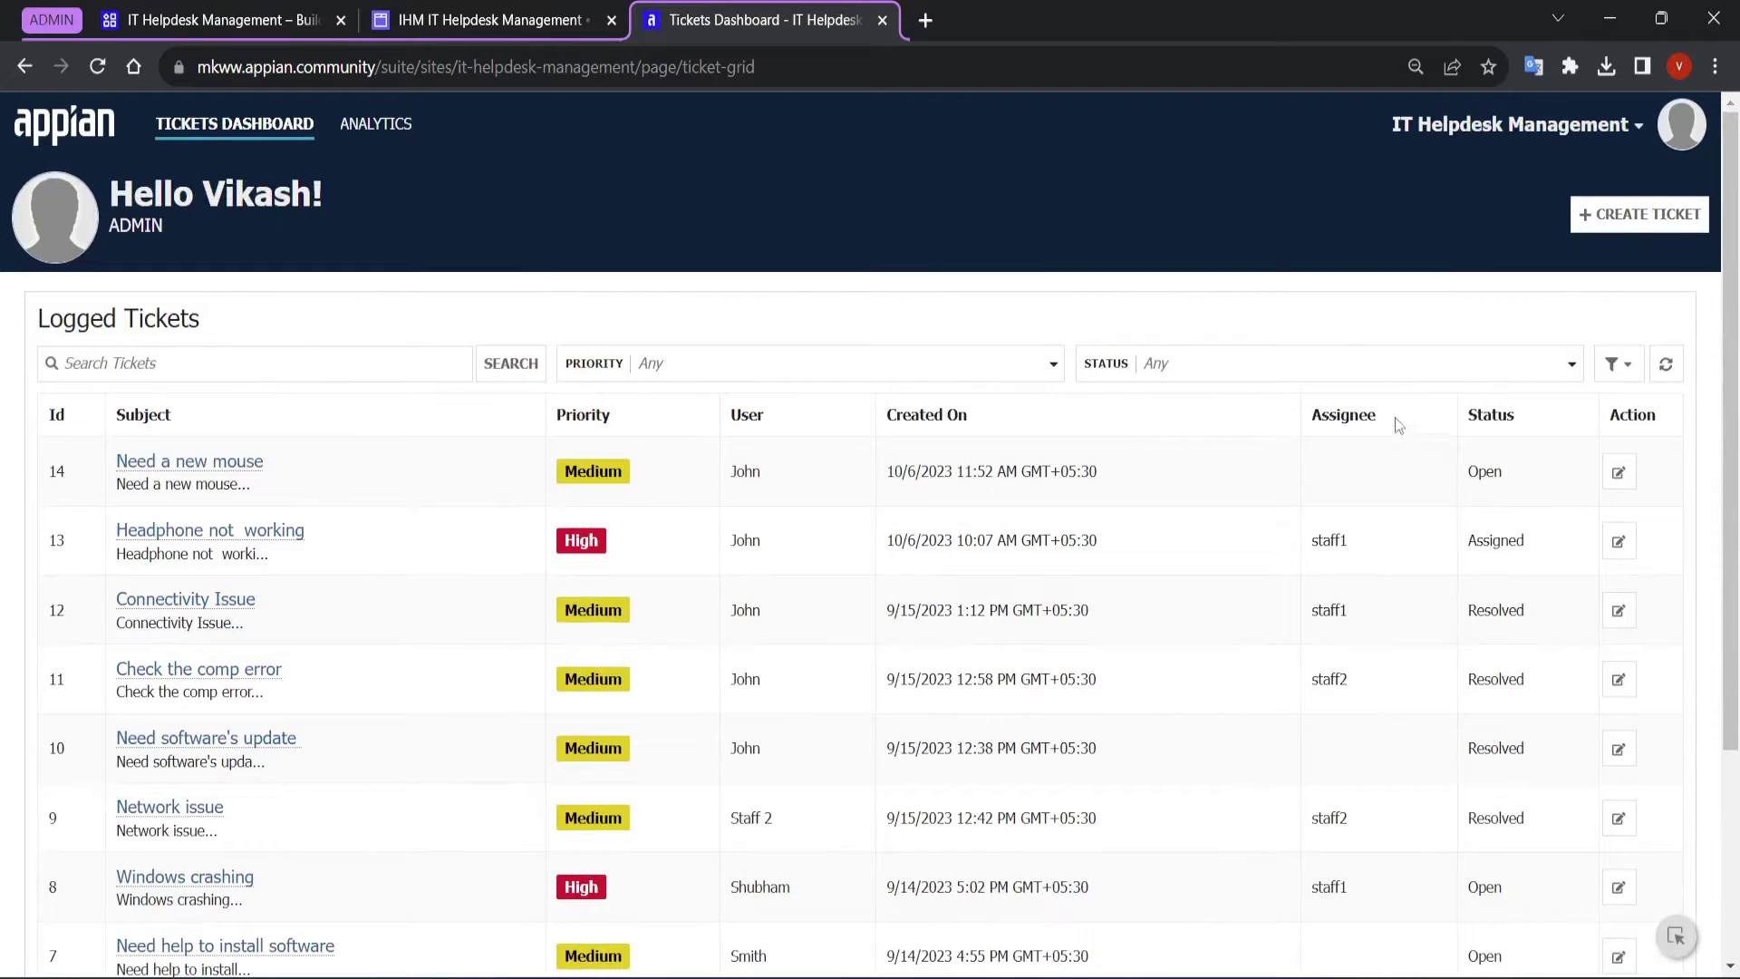
left_click_drag(1359, 885, 1357, 465)
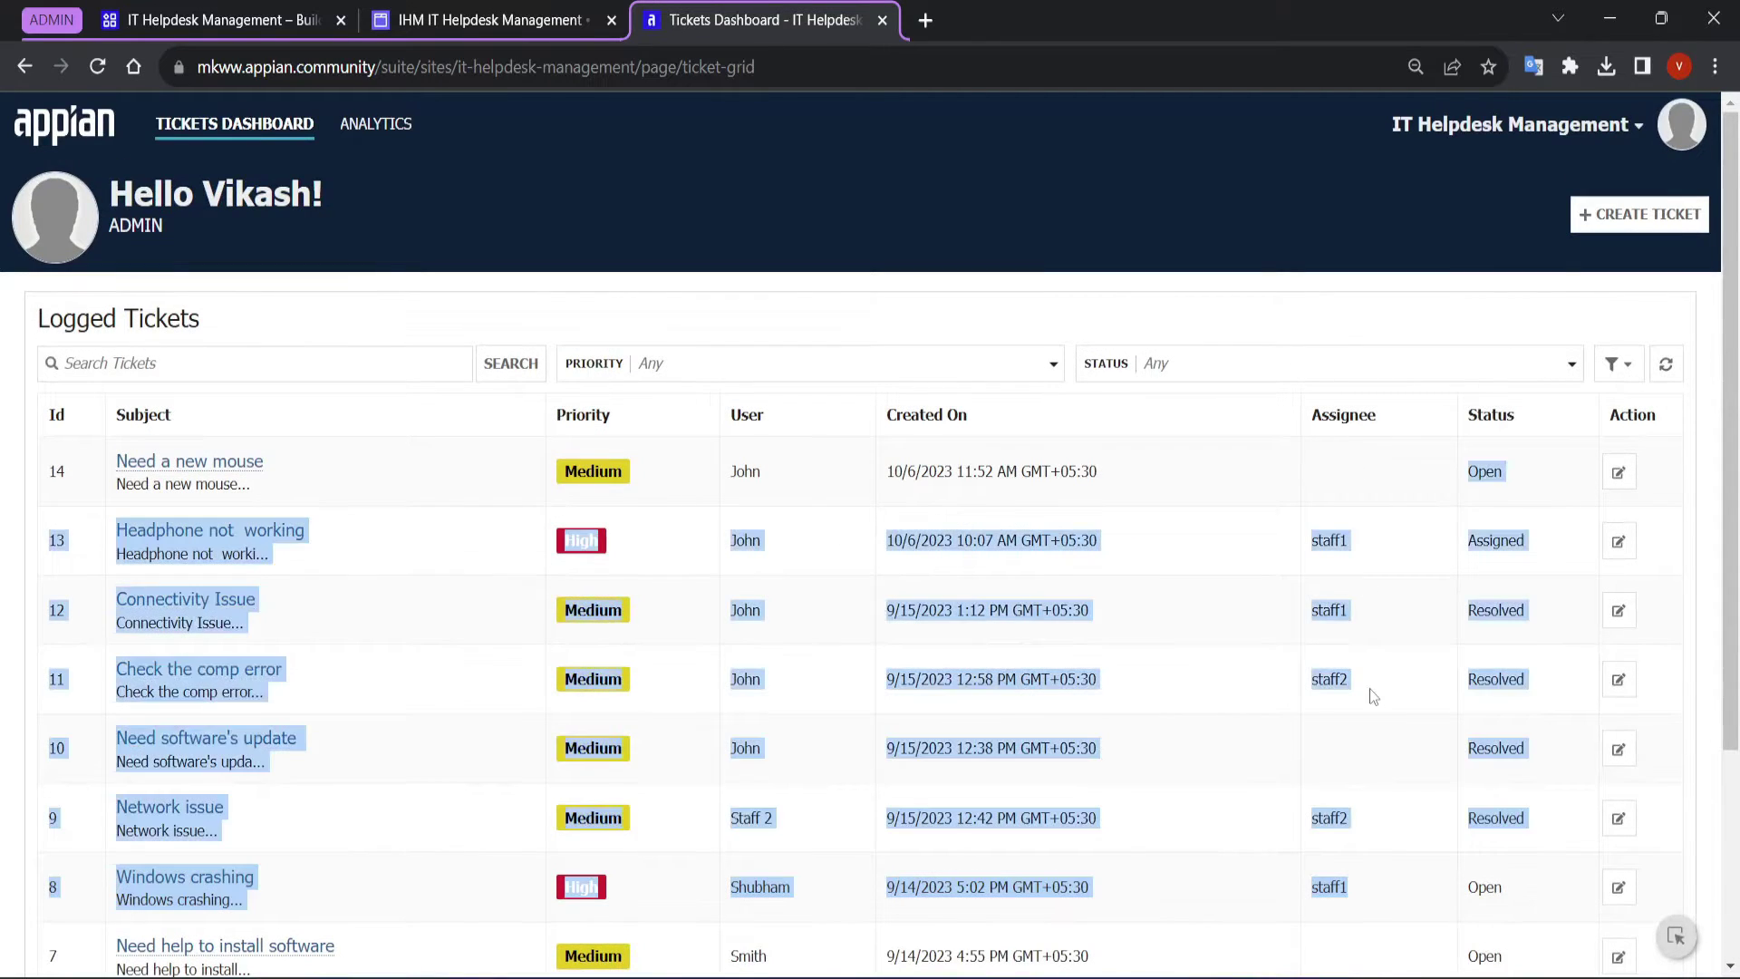
left_click(1460, 587)
left_click_drag(1479, 472, 1529, 673)
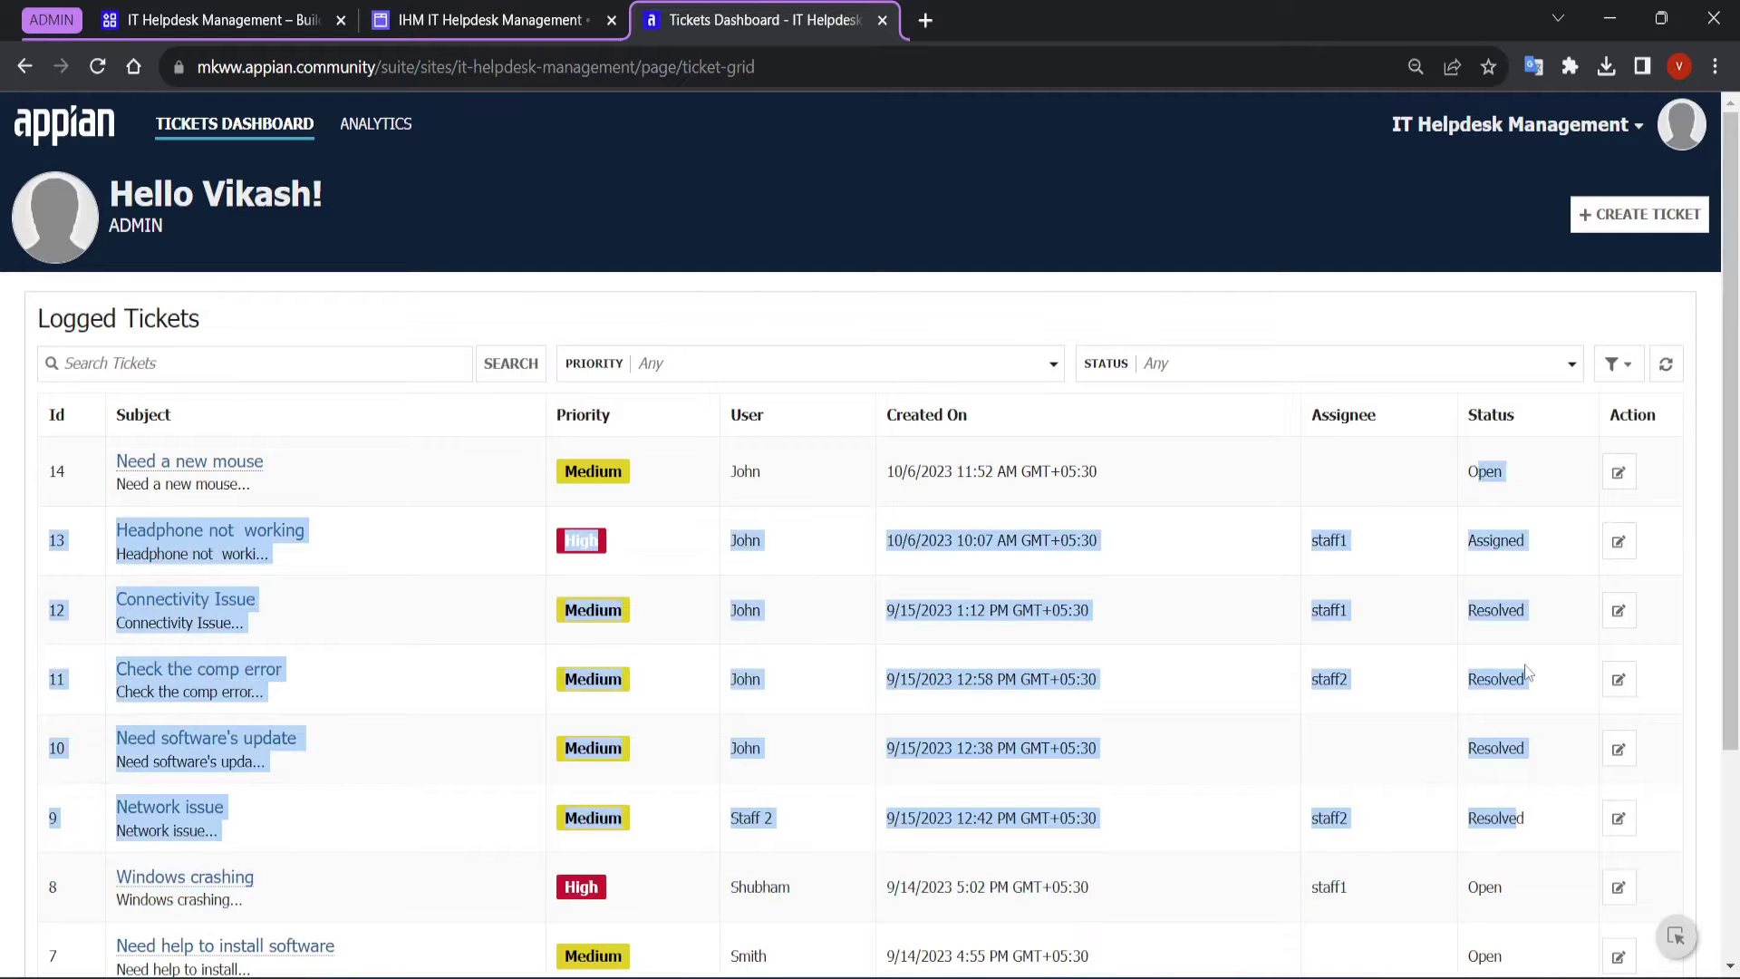
left_click(1529, 674)
View the update form of the "Need a new mouse" ticket without submitting it, and check the Analytics charts.
left_click(1619, 474)
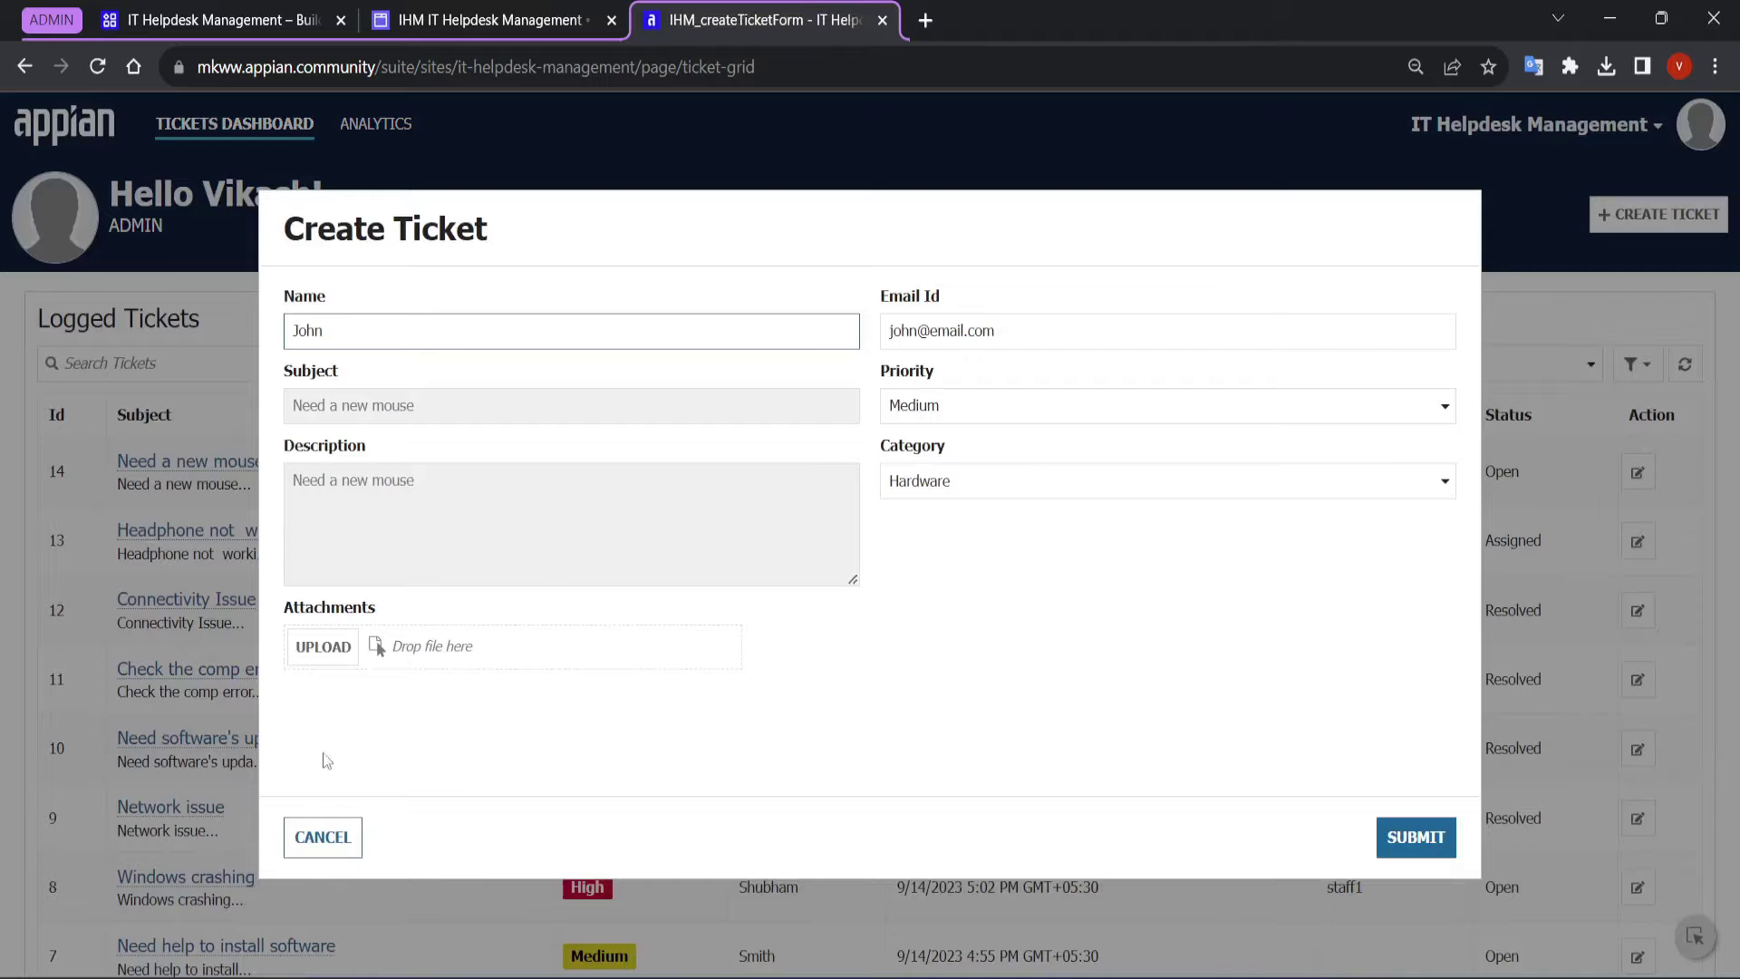
left_click(317, 838)
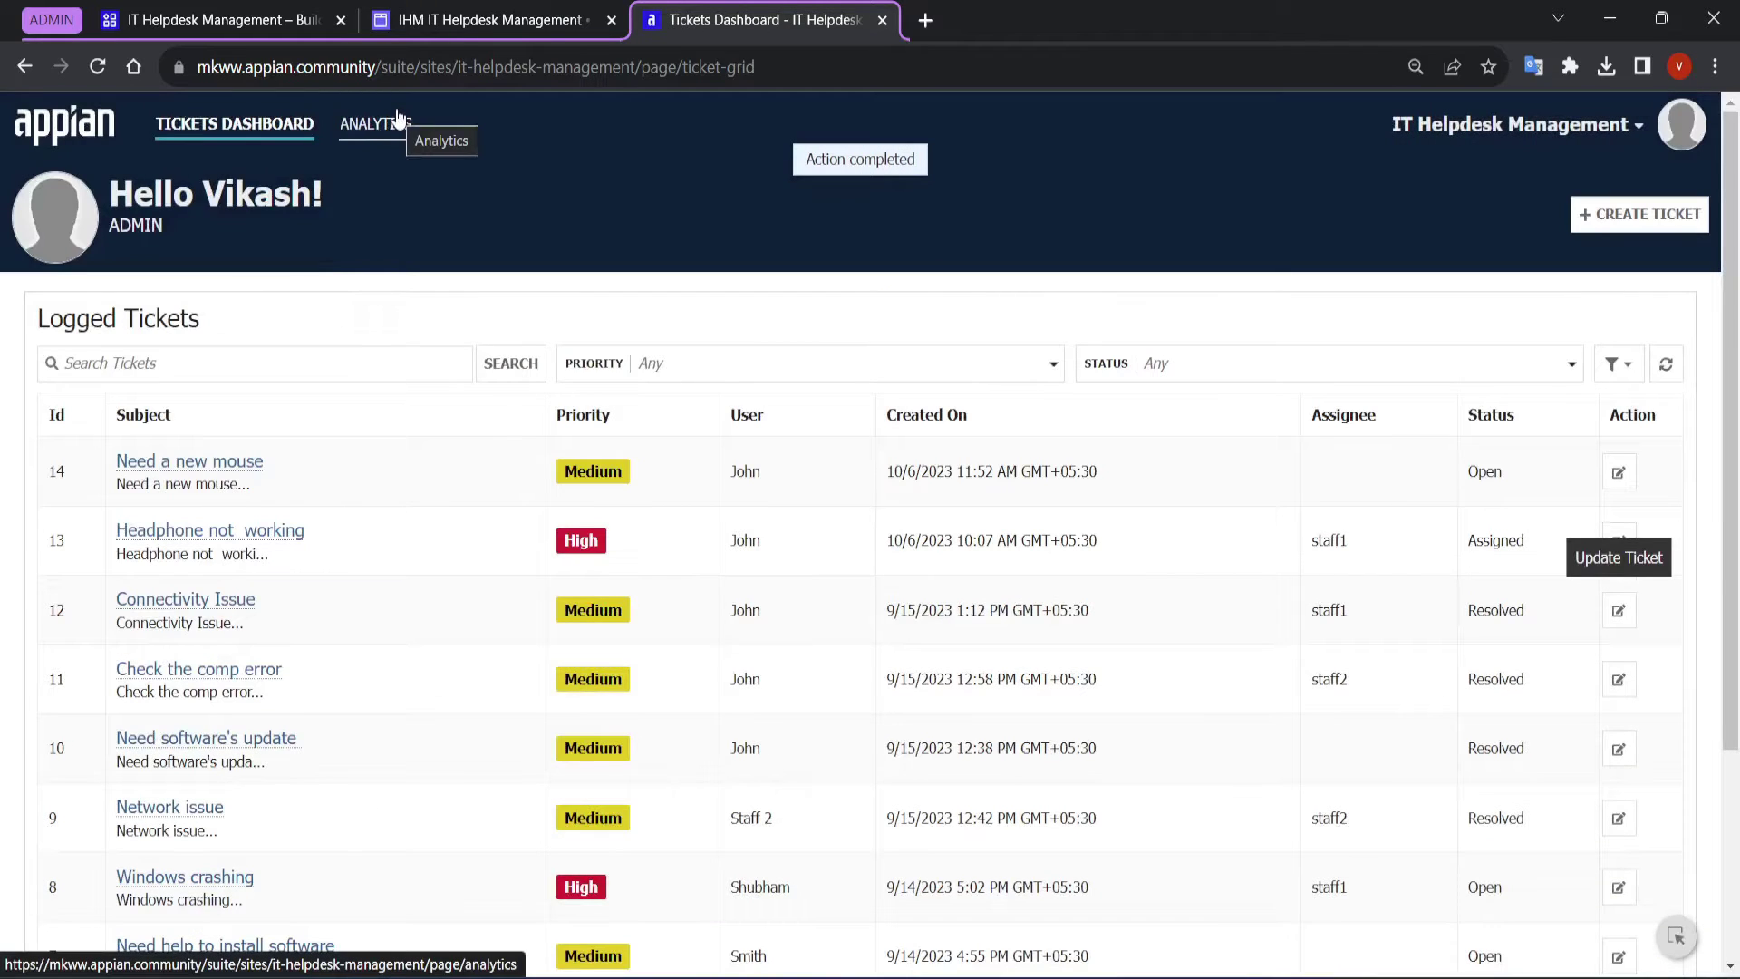
left_click(397, 117)
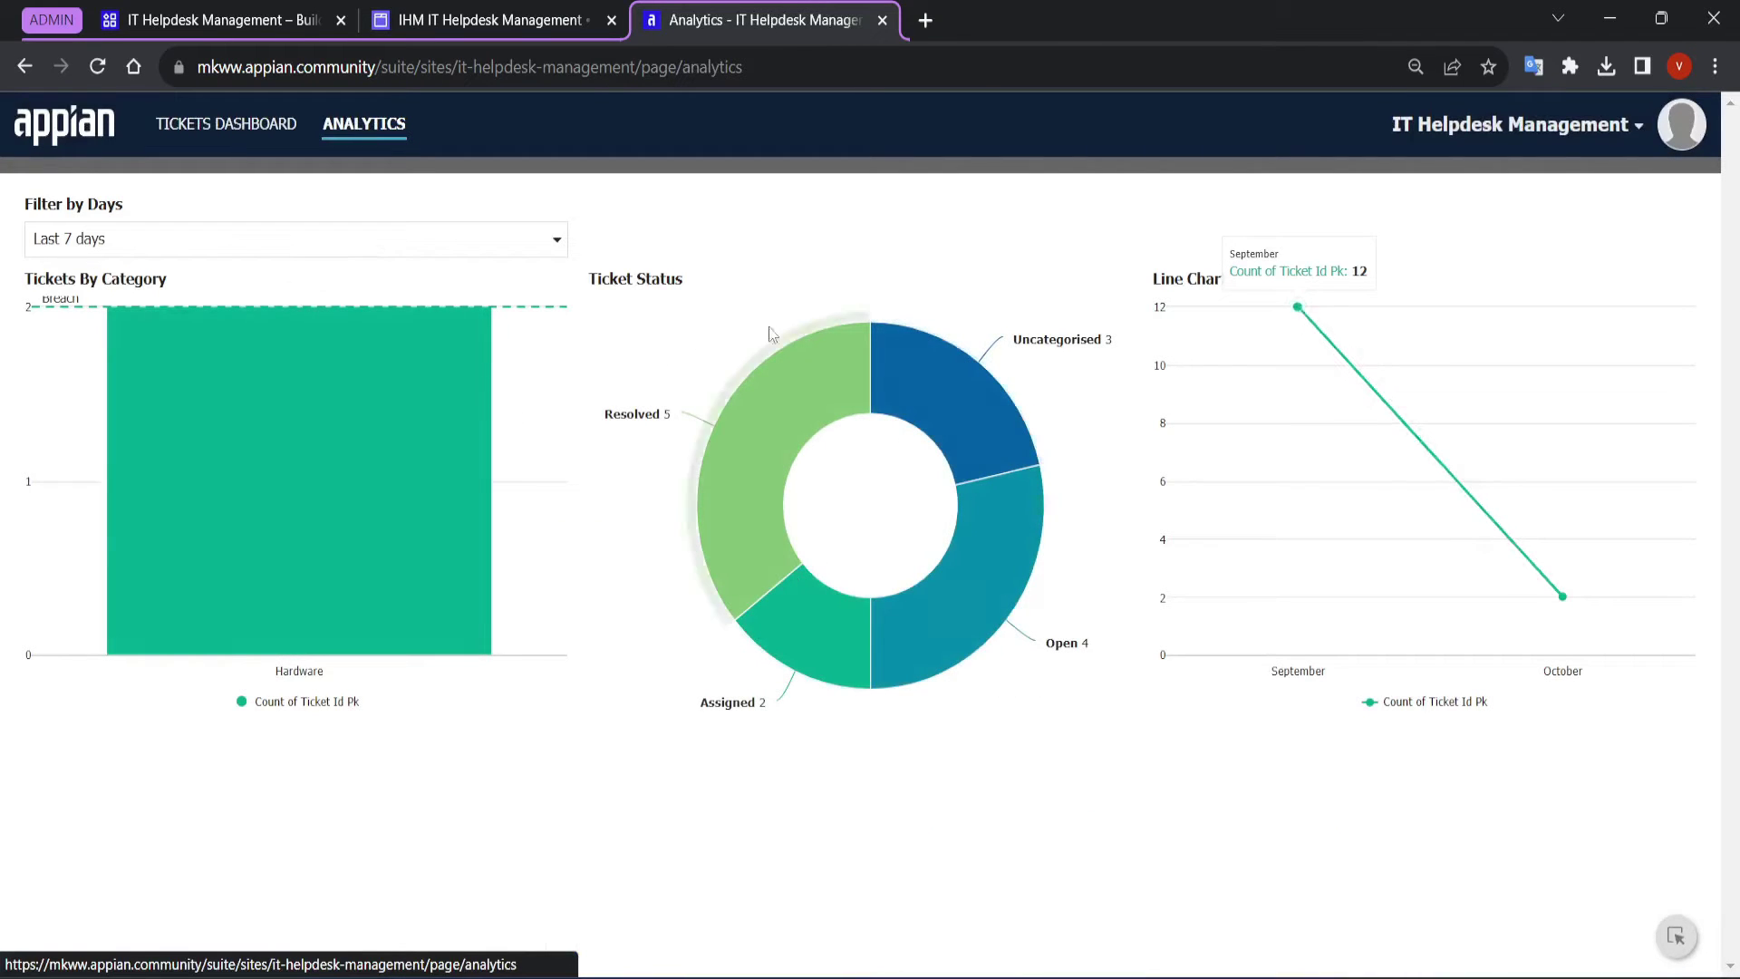
left_click(234, 123)
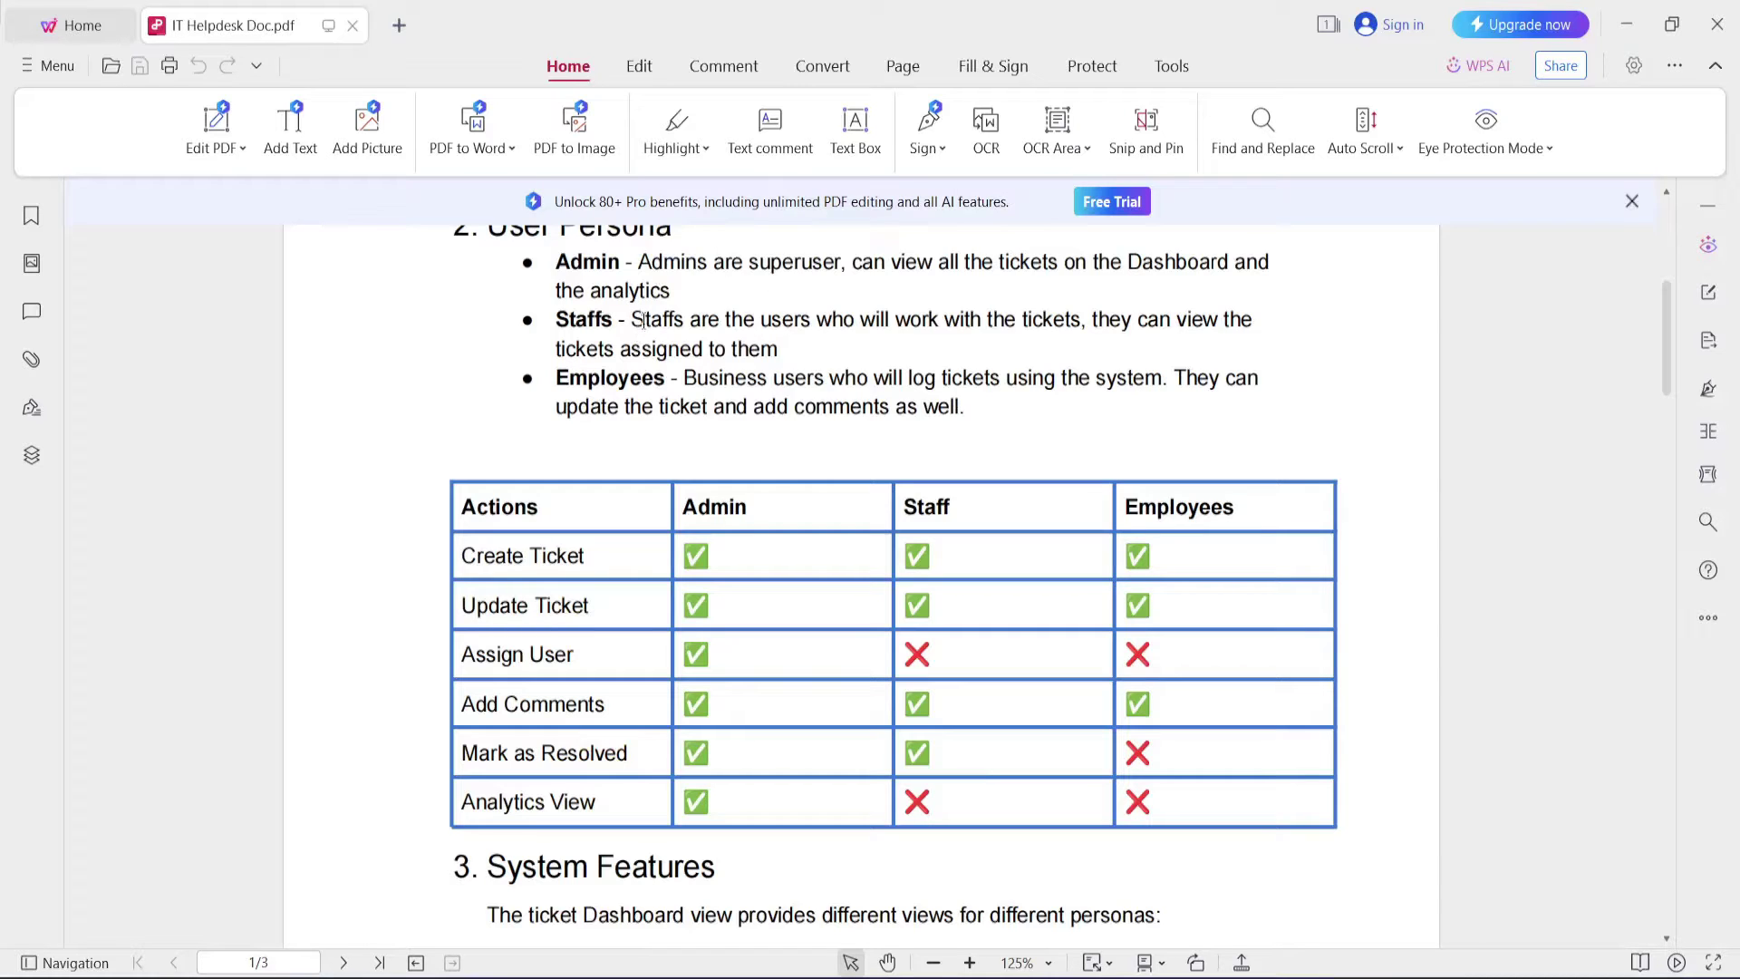
Switch to IT Helpdesk Doc.pdf in WPS and read the Staffs description in the User Persona section.
left_click_drag(632, 322, 1074, 324)
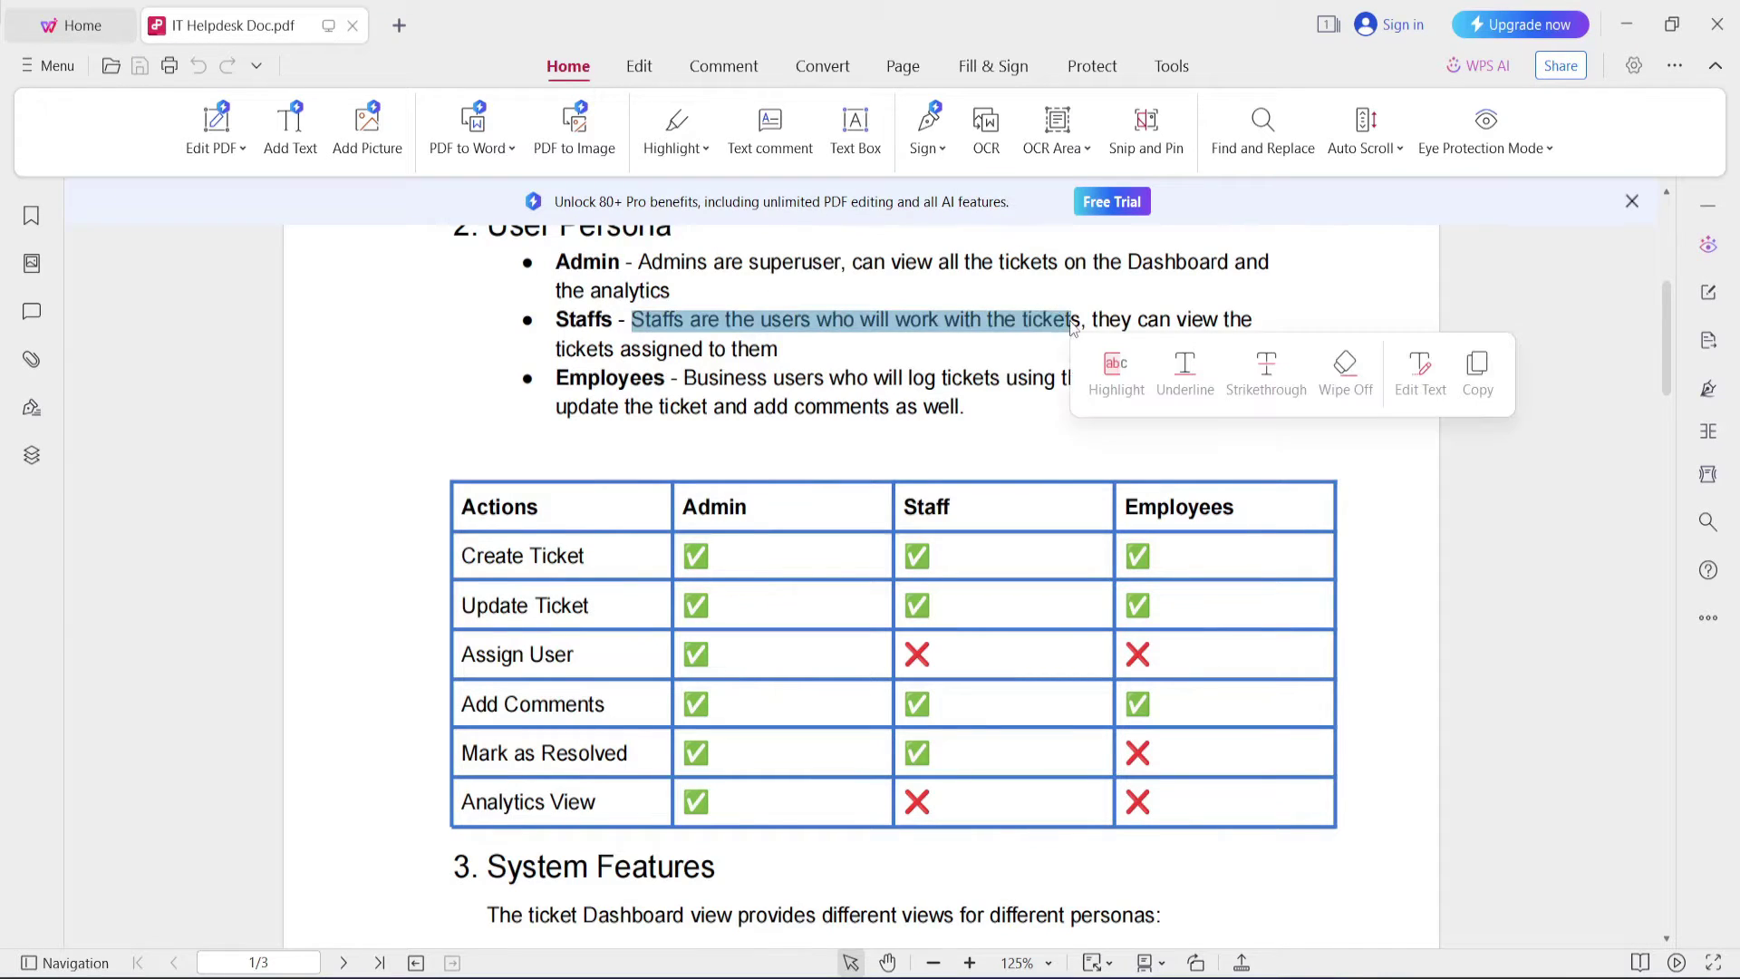
left_click(1093, 320)
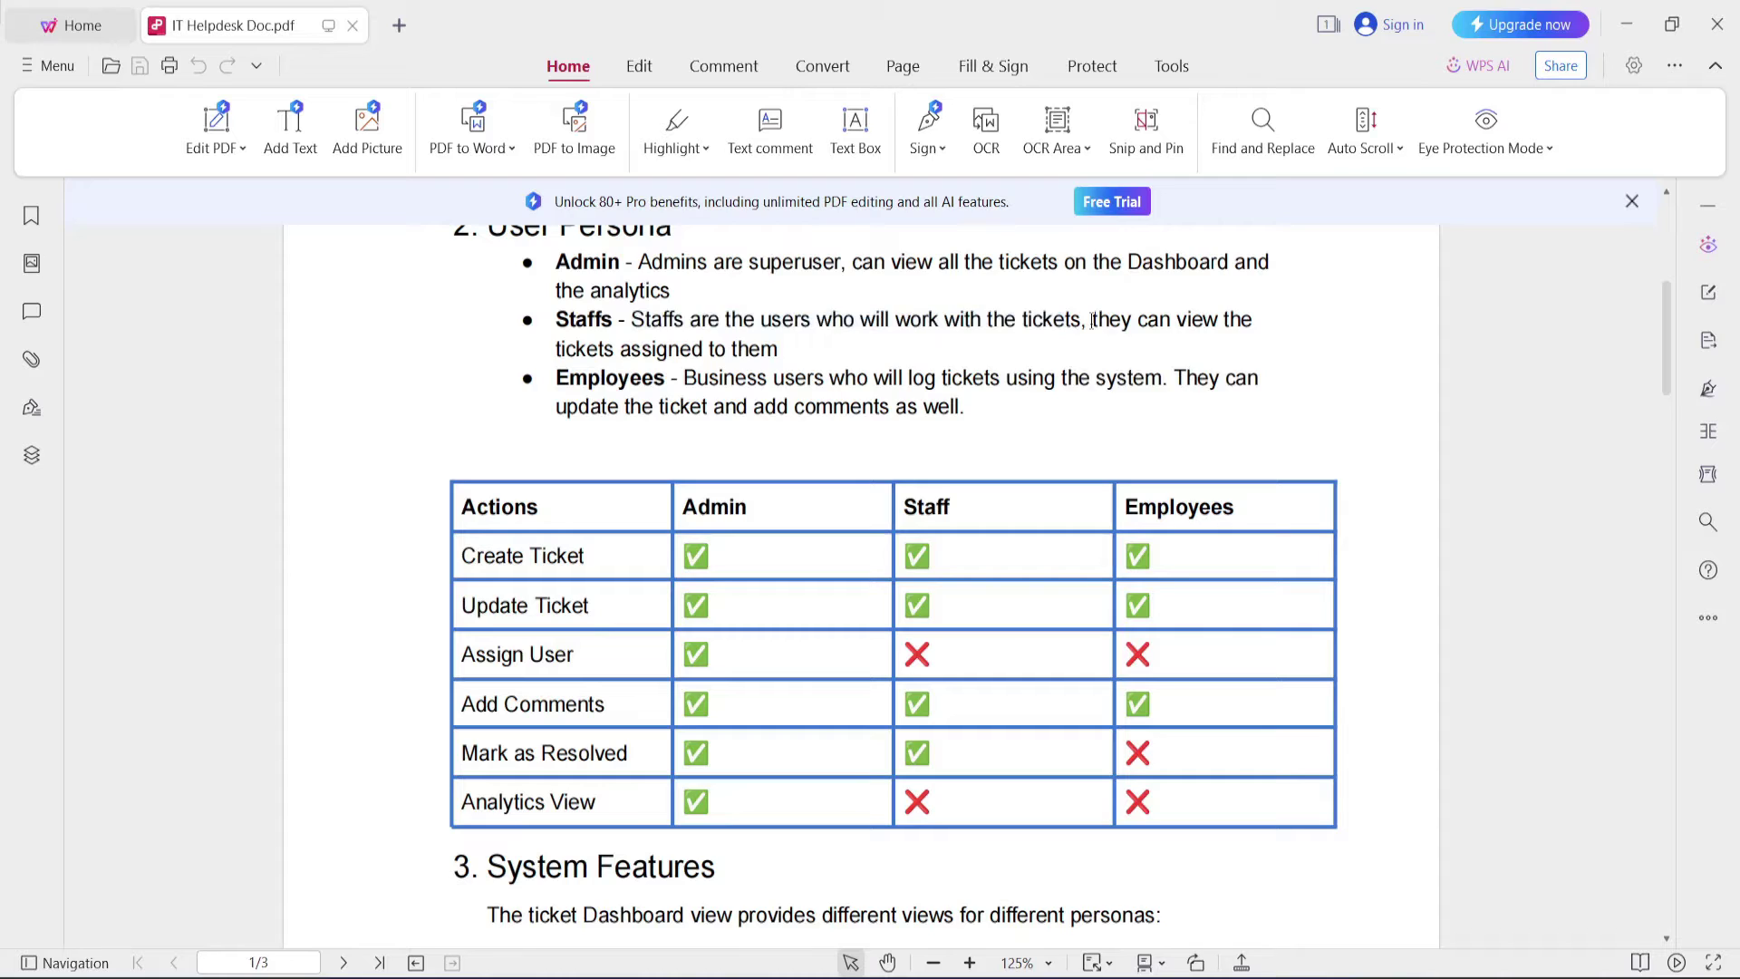
left_click_drag(1093, 320, 1278, 310)
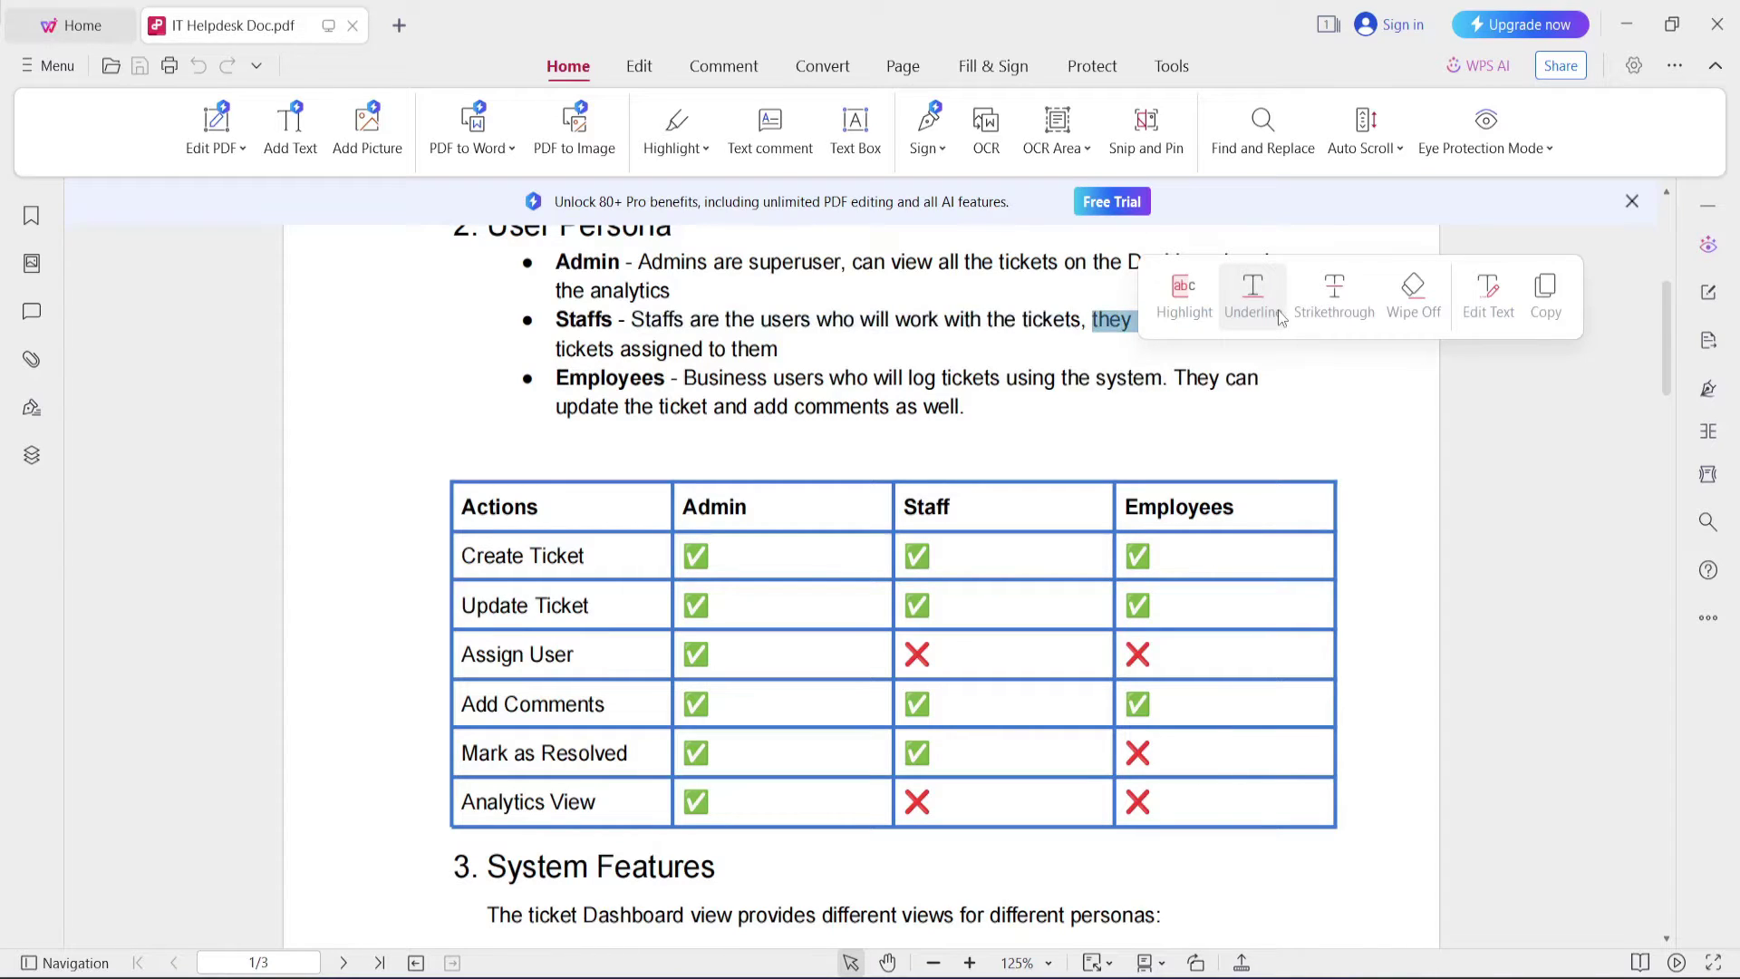
left_click(1278, 310)
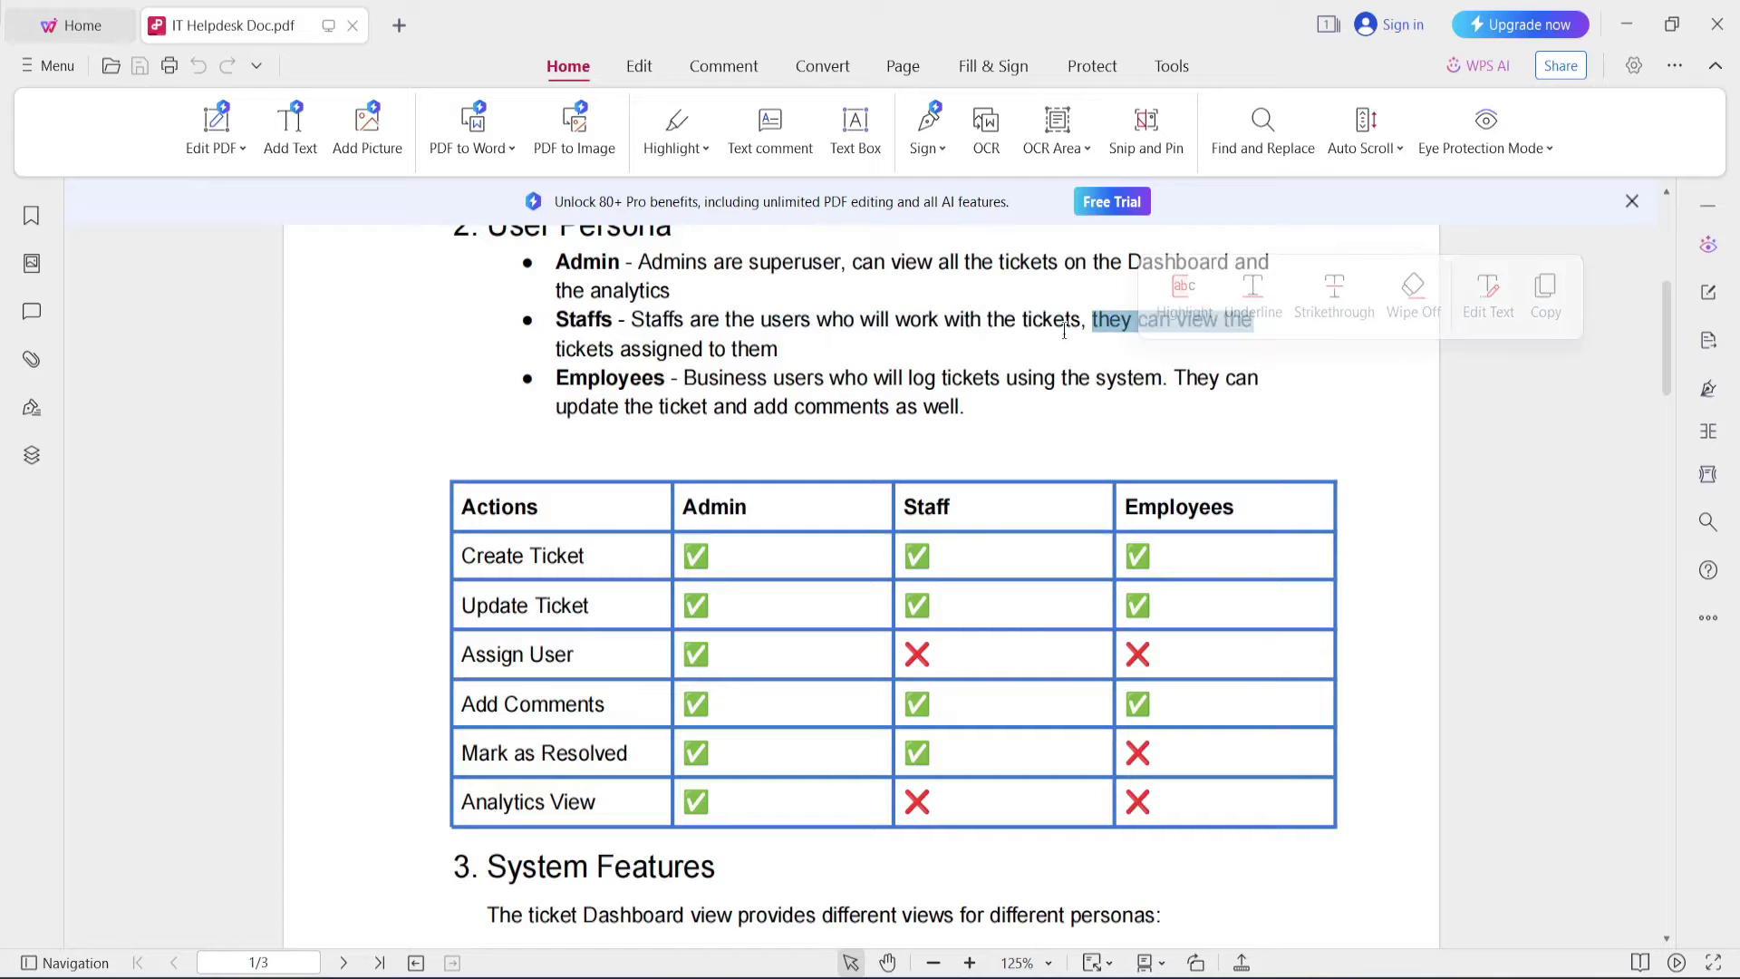
left_click_drag(559, 367, 768, 379)
left_click(615, 352)
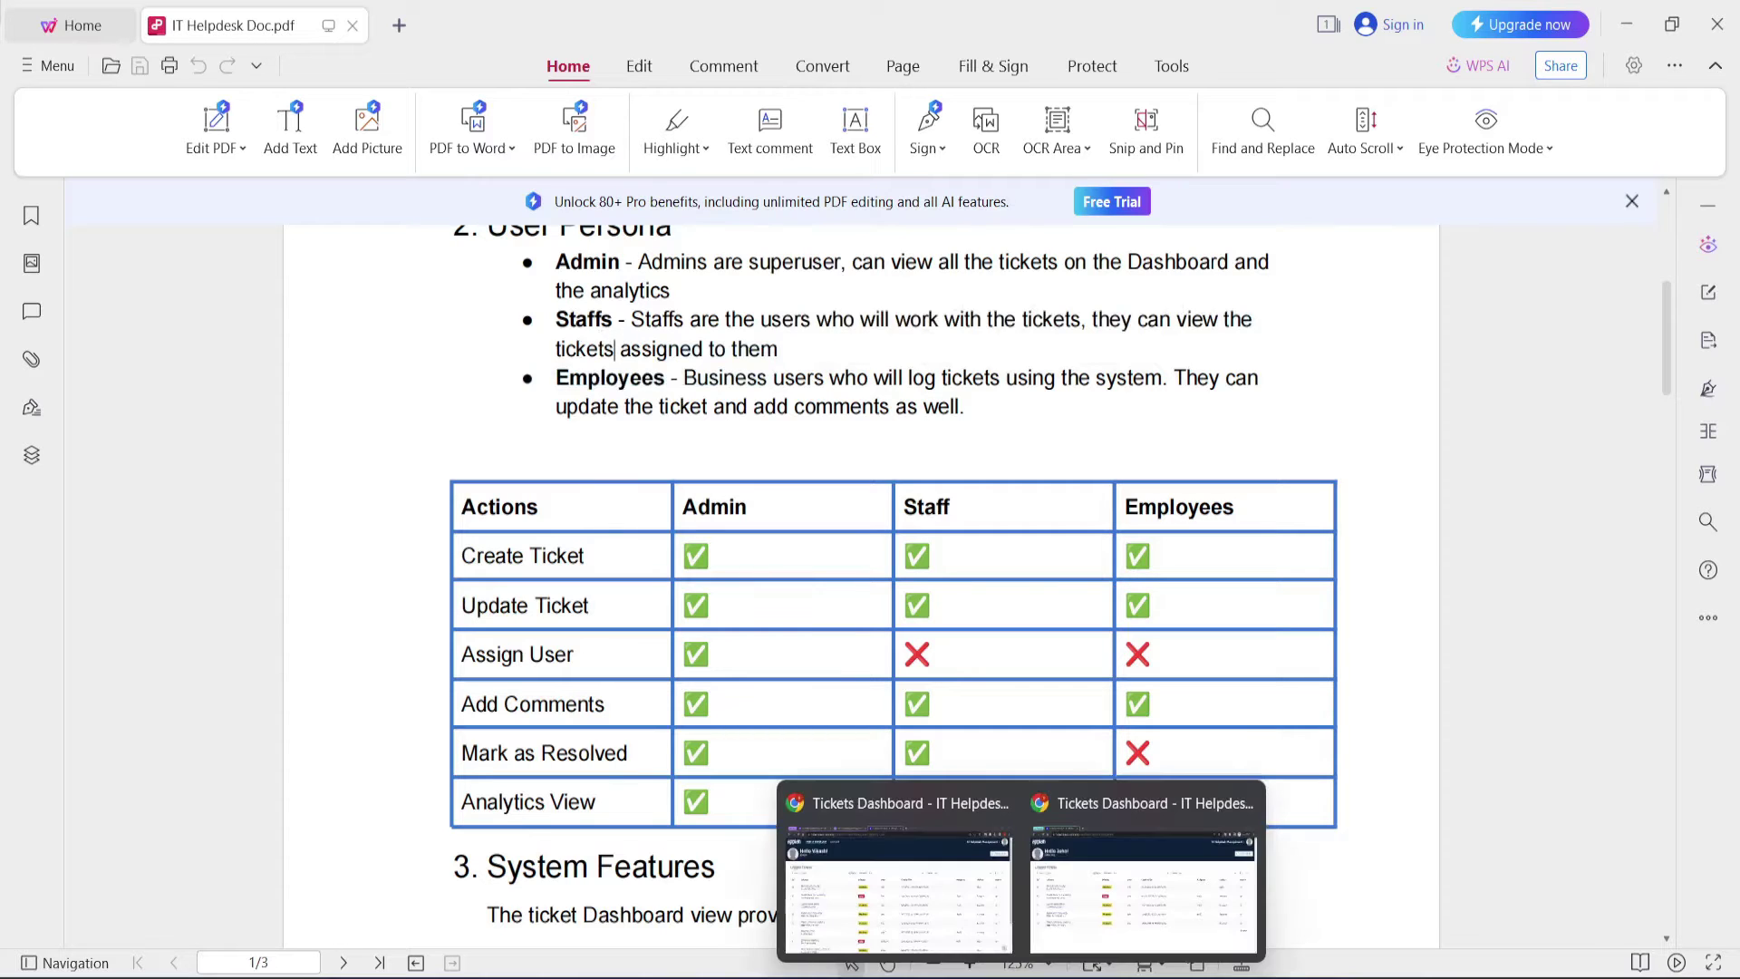
Switch to the staff user's helpdesk site in Chrome and examine the role label and the tickets' Assignee column.
left_click(1169, 921)
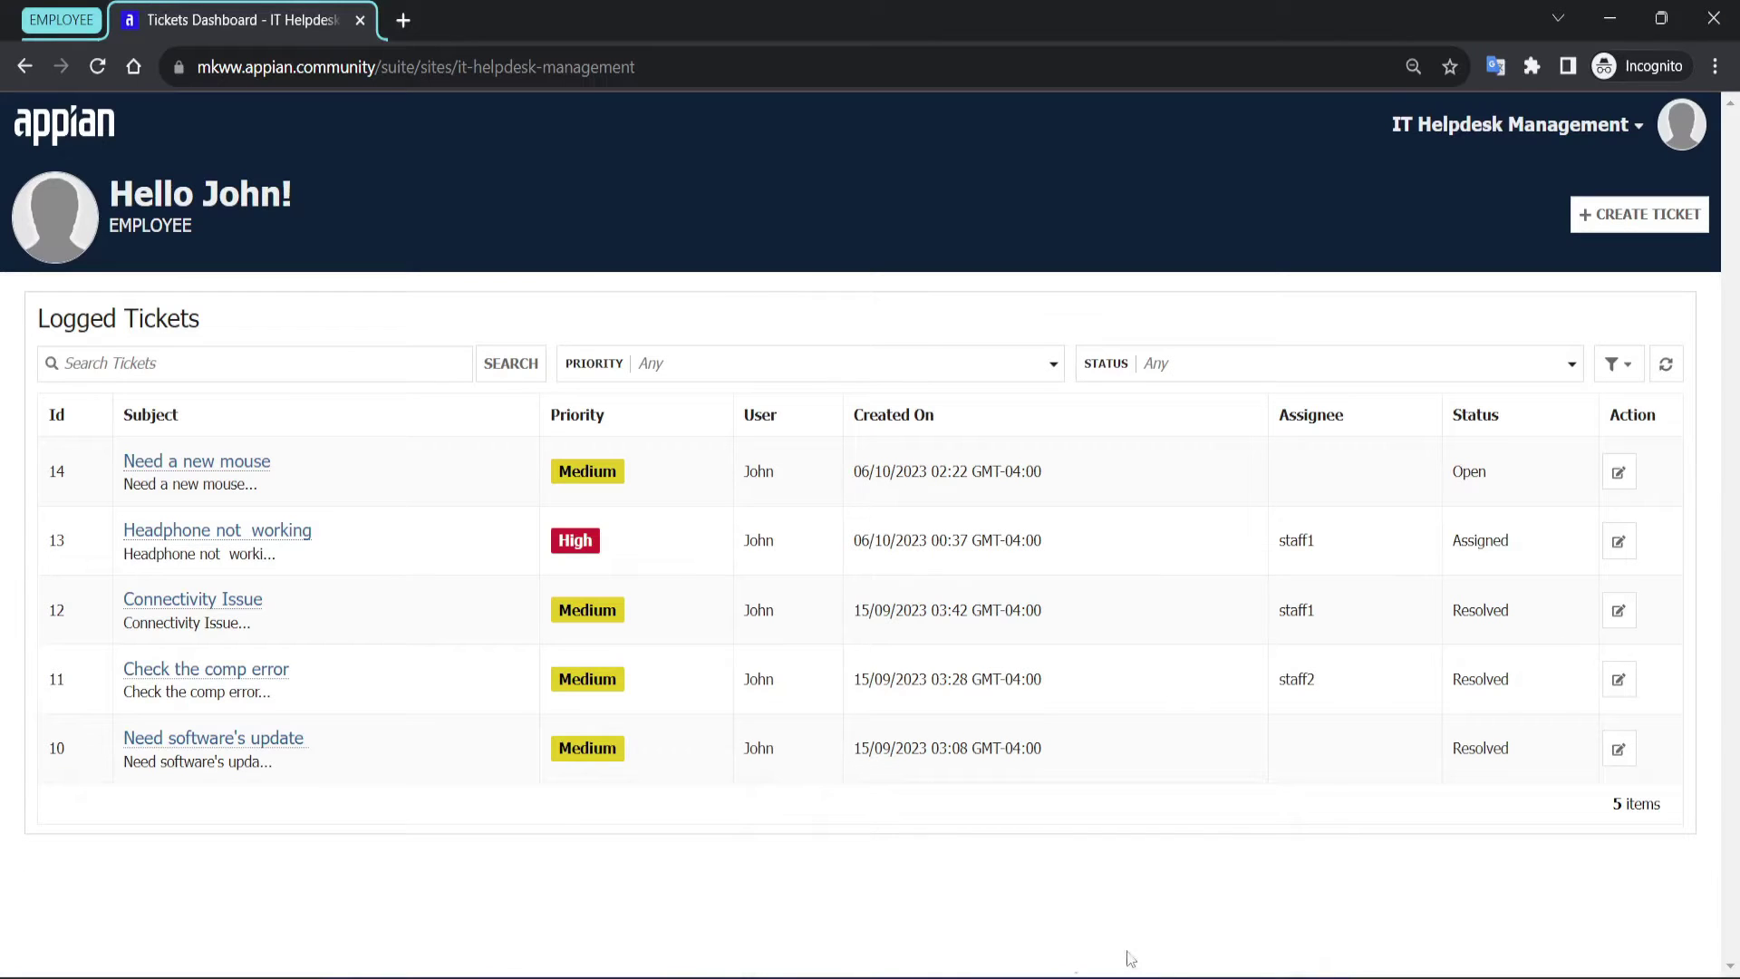
left_click(1070, 974)
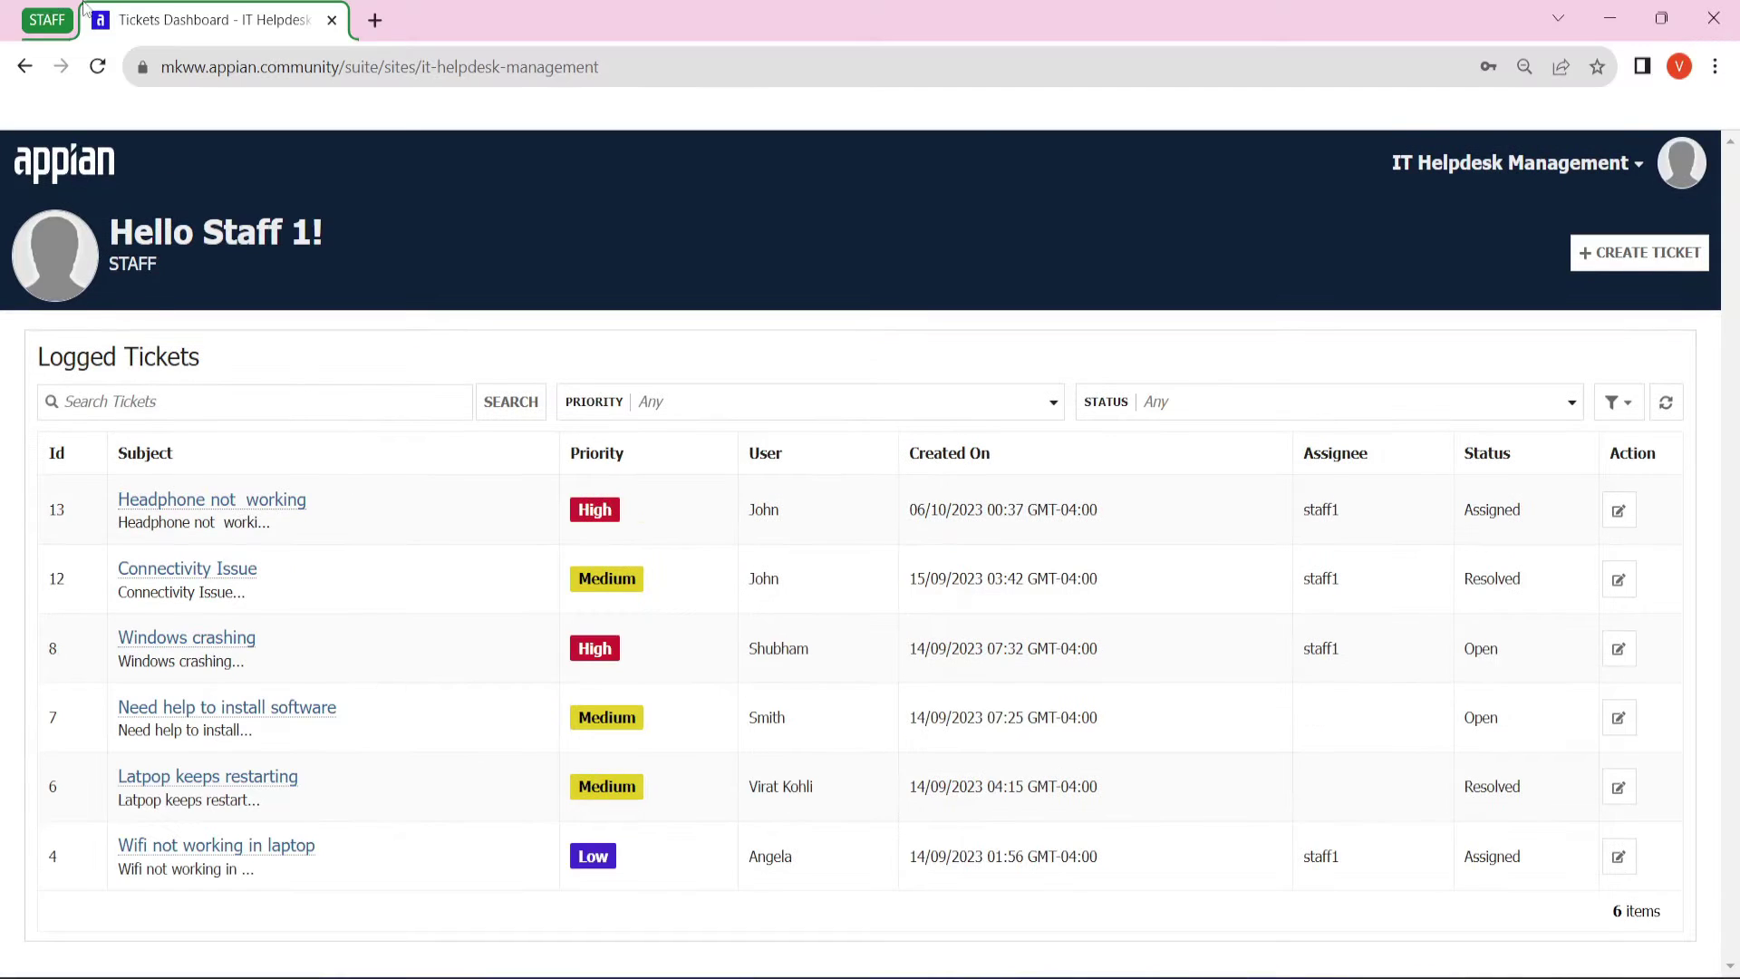
left_click_drag(178, 272, 121, 263)
left_click(437, 281)
left_click_drag(1298, 512, 1320, 852)
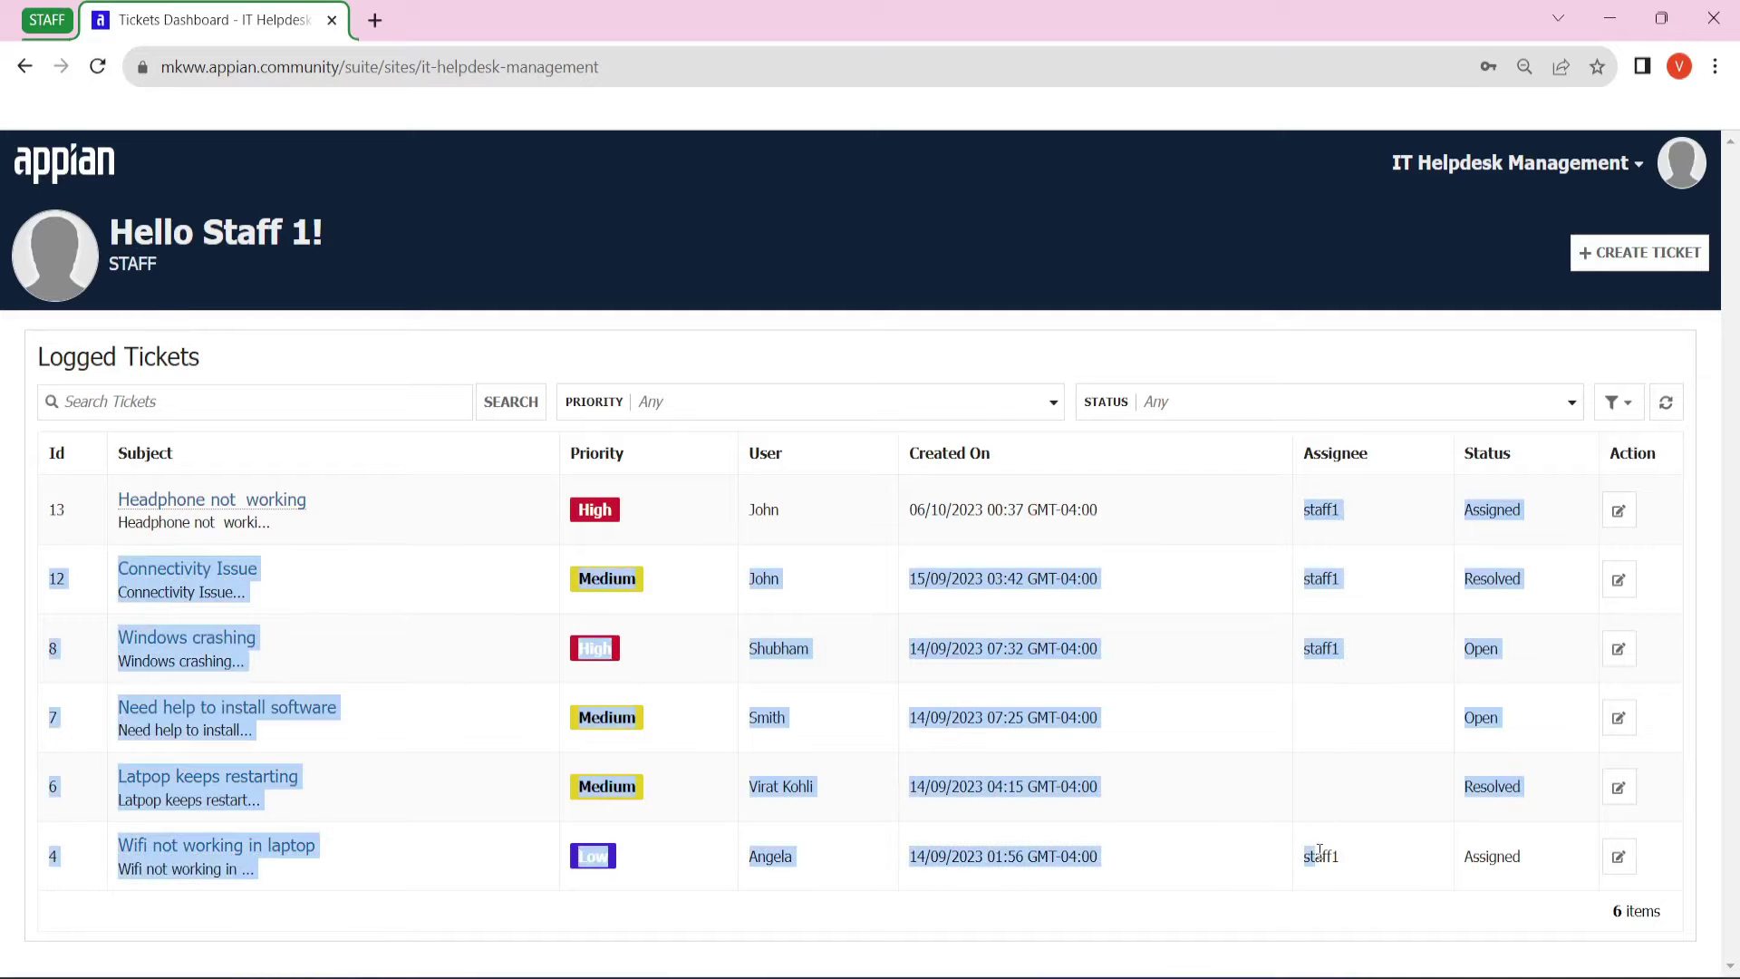
left_click(1137, 768)
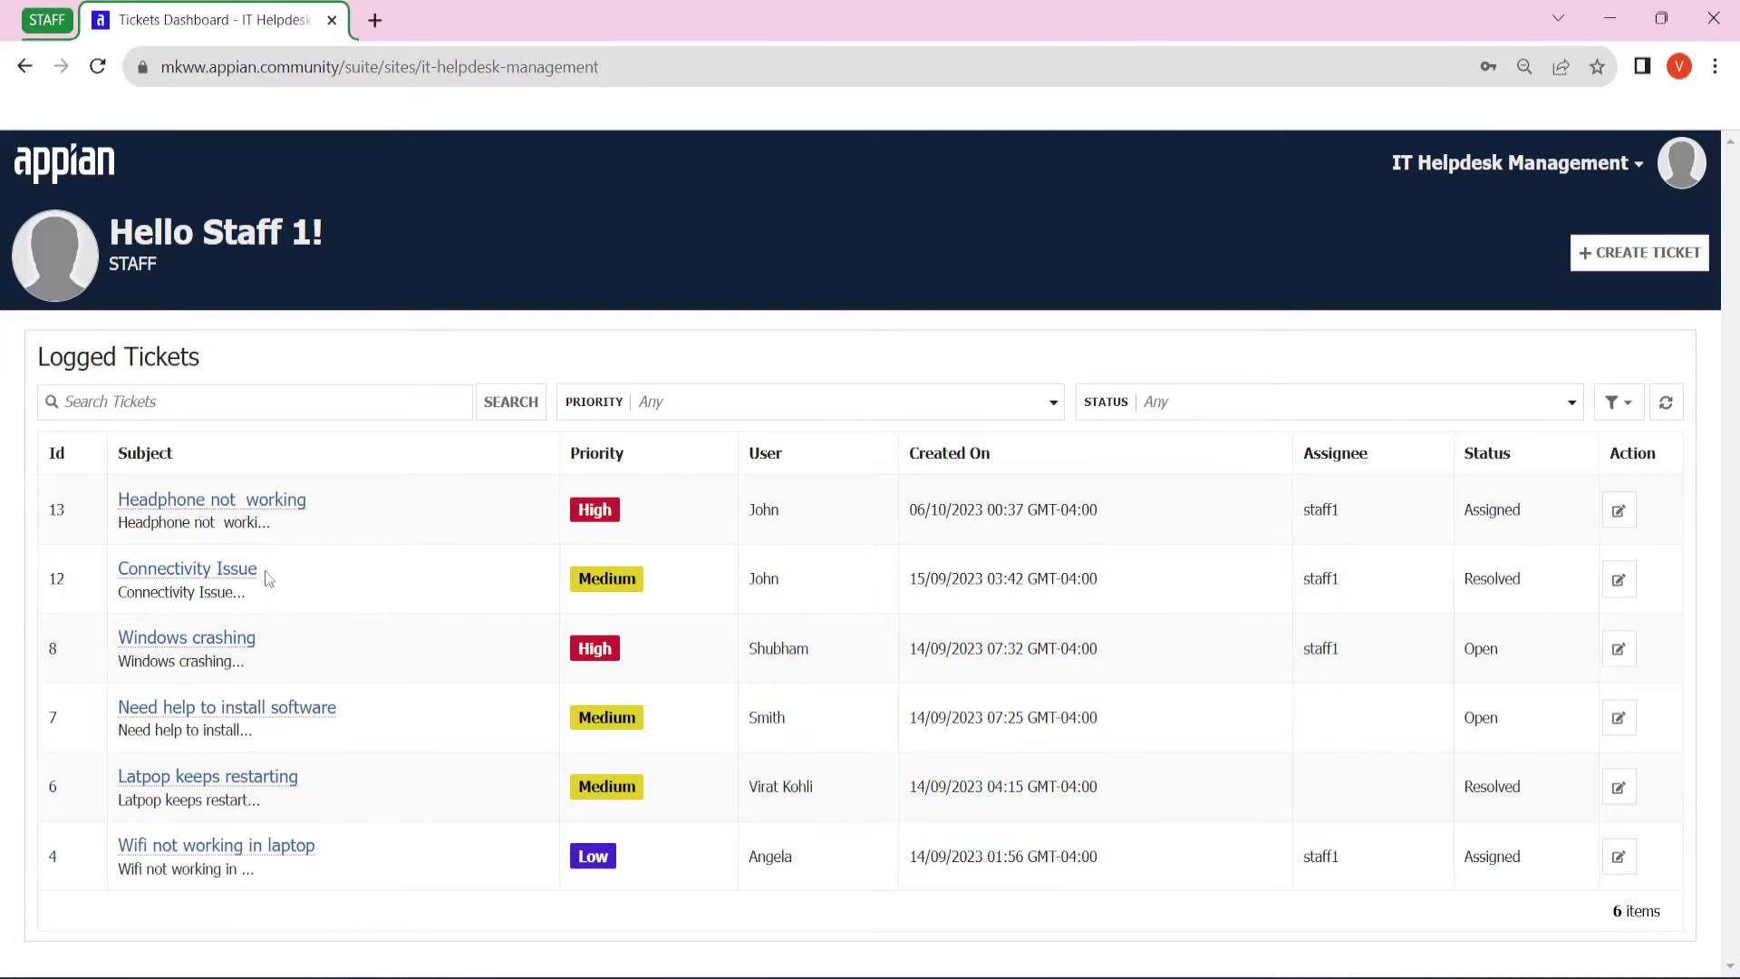
Examine the subject, priority, user and creation date of the "Headphone not working" ticket in the staff view.
left_click_drag(355, 503, 102, 503)
left_click(330, 514)
double_click(598, 528)
left_click(835, 532)
left_click_drag(1209, 505, 834, 536)
left_click(1195, 569)
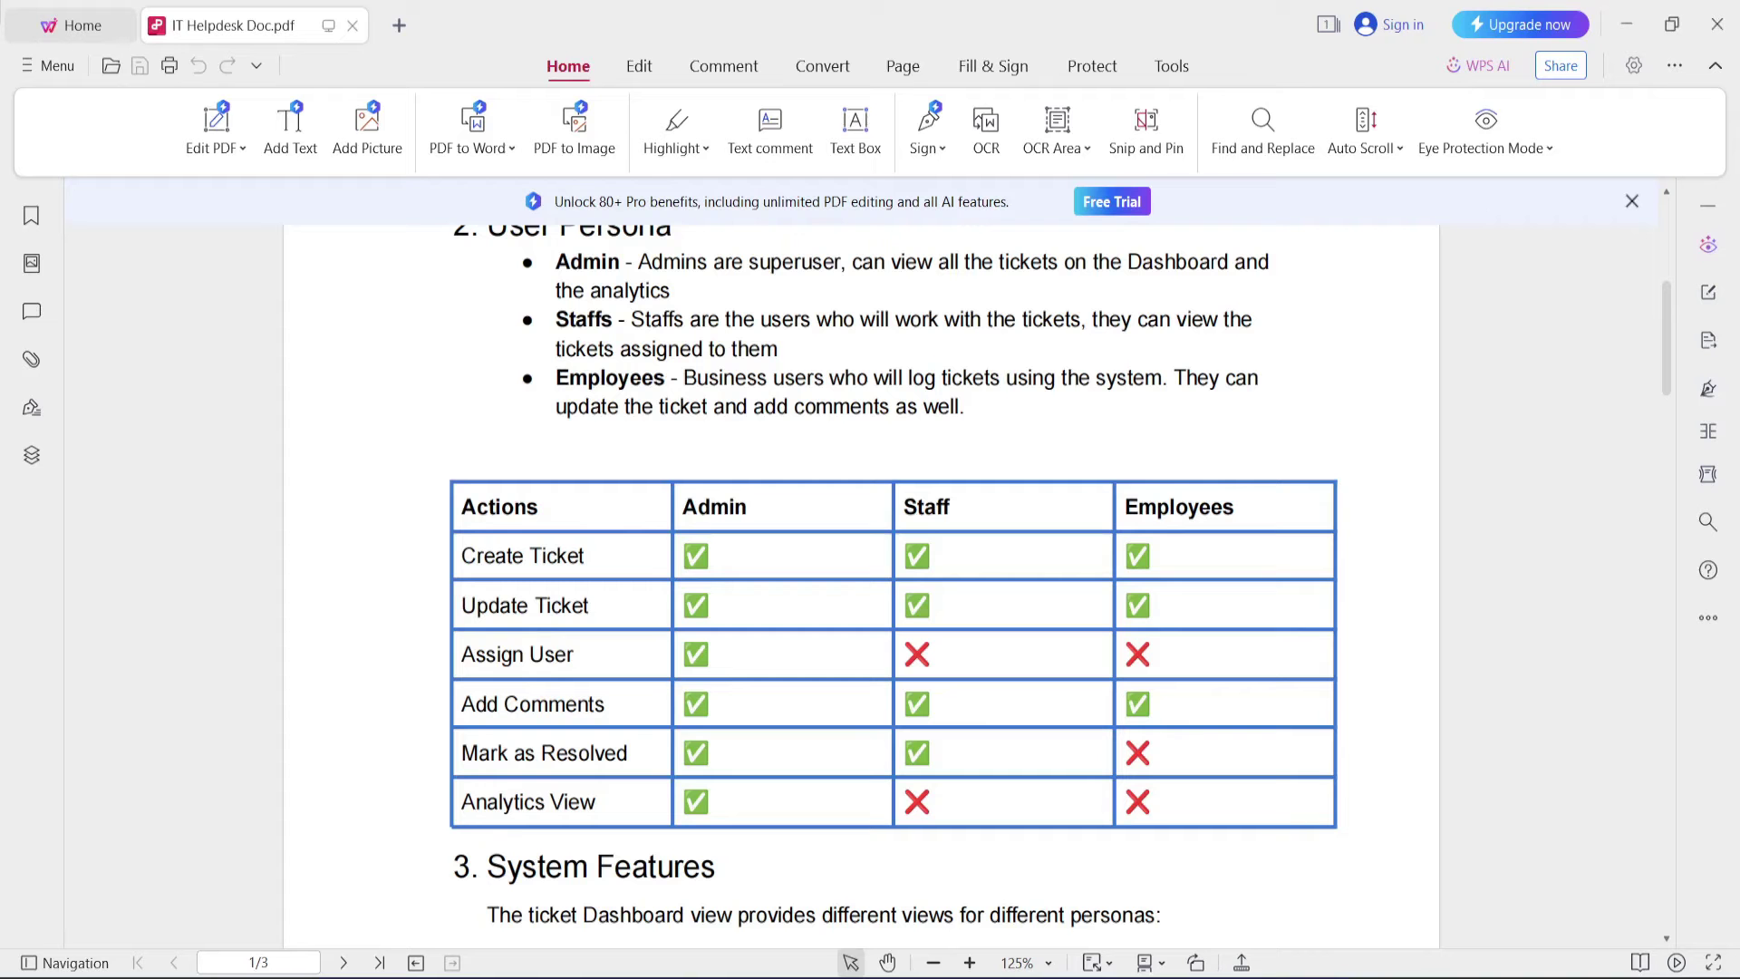
Switch to IT Helpdesk Doc.pdf in WPS and read the Employees description in the User Persona section.
double_click(576, 378)
left_click(723, 381)
left_click_drag(685, 380, 821, 389)
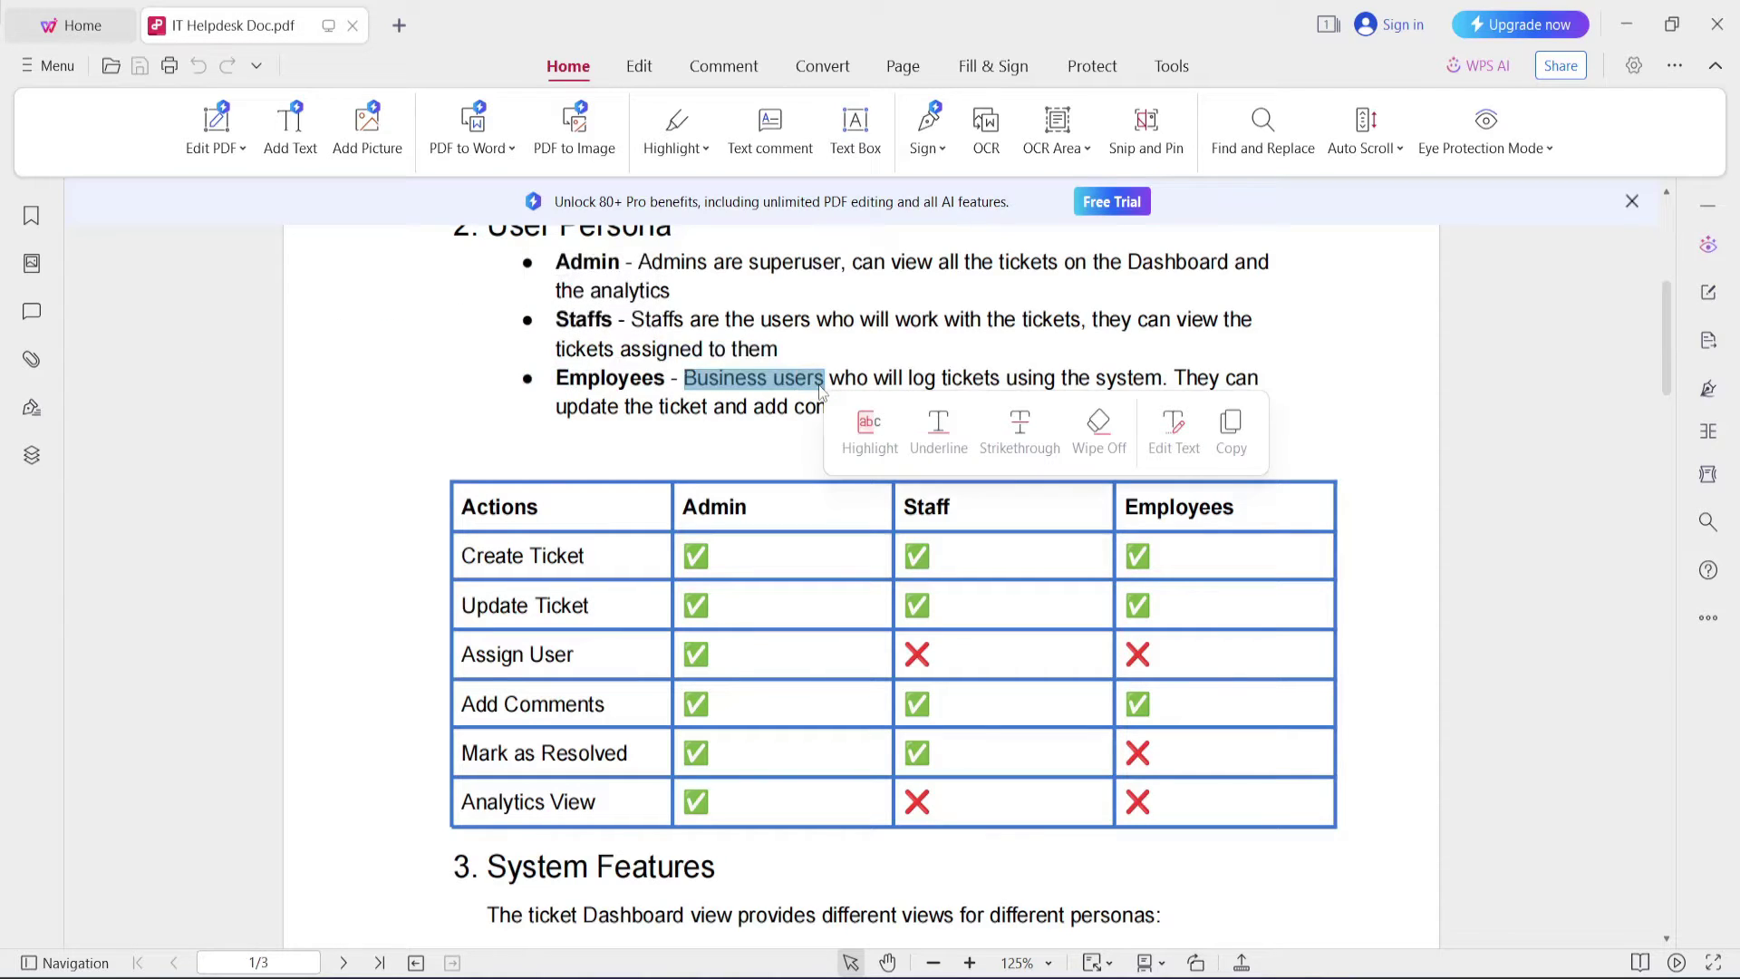
left_click(700, 446)
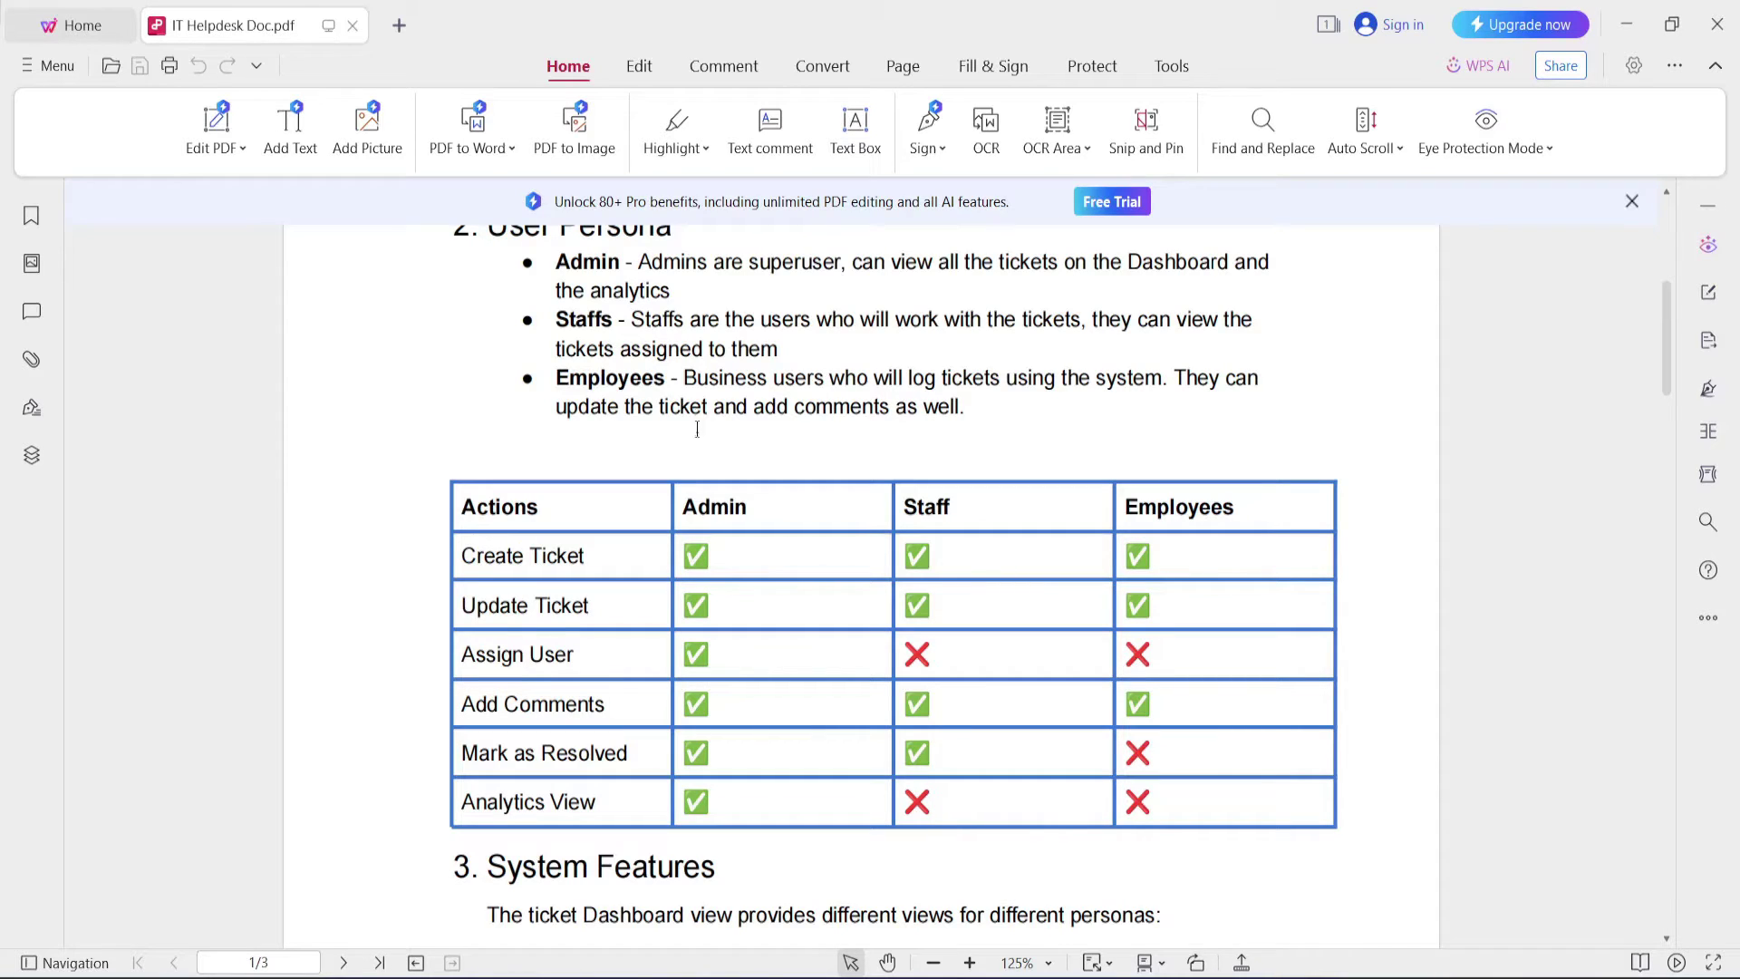
Review the Employees persona's permissions to update tickets and add comments in the User Persona section.
double_click(584, 382)
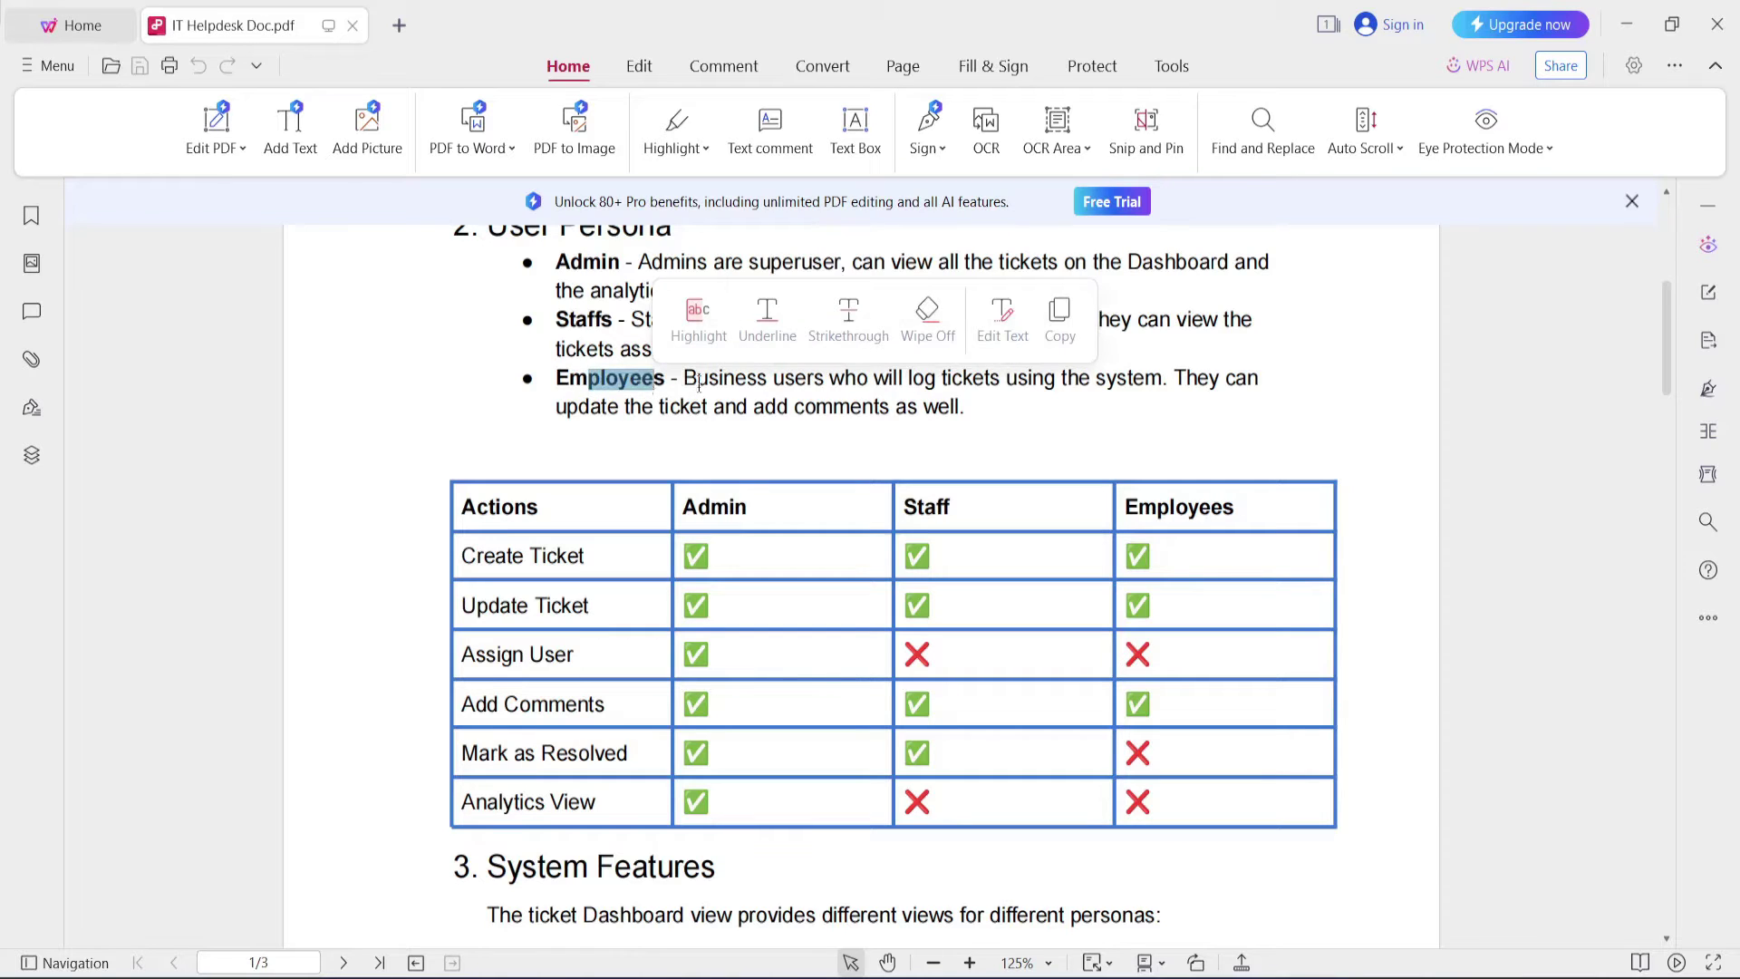
left_click(744, 399)
left_click_drag(628, 396, 931, 408)
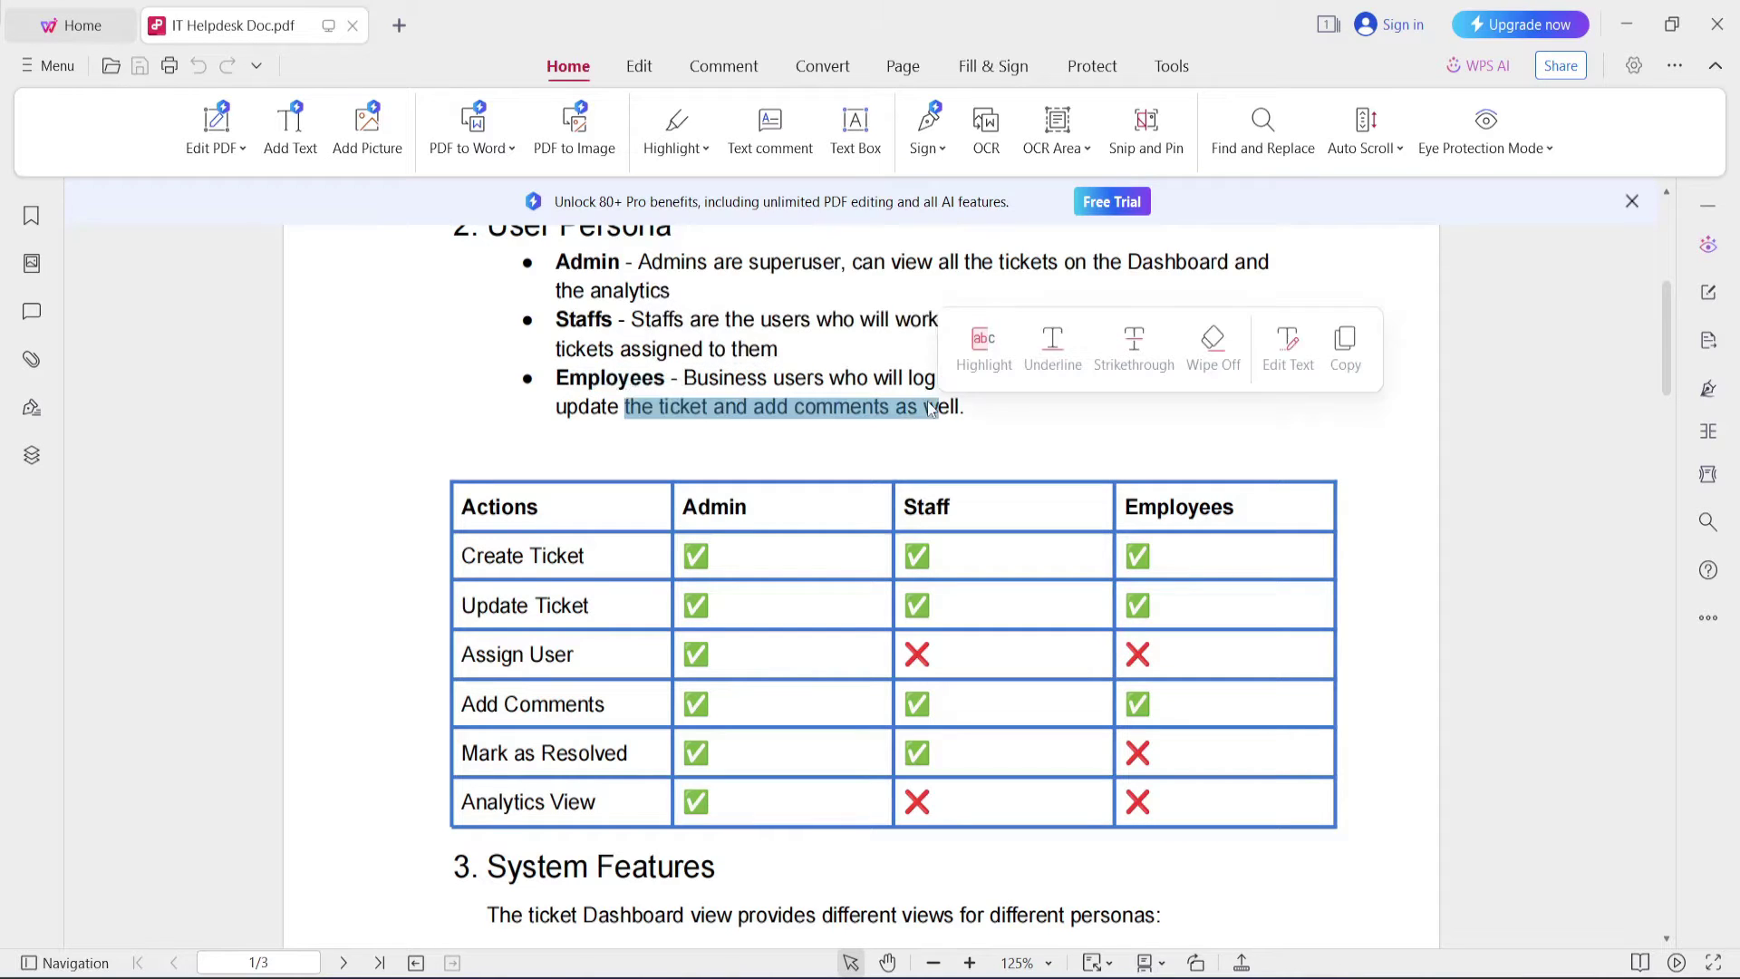
left_click(1024, 426)
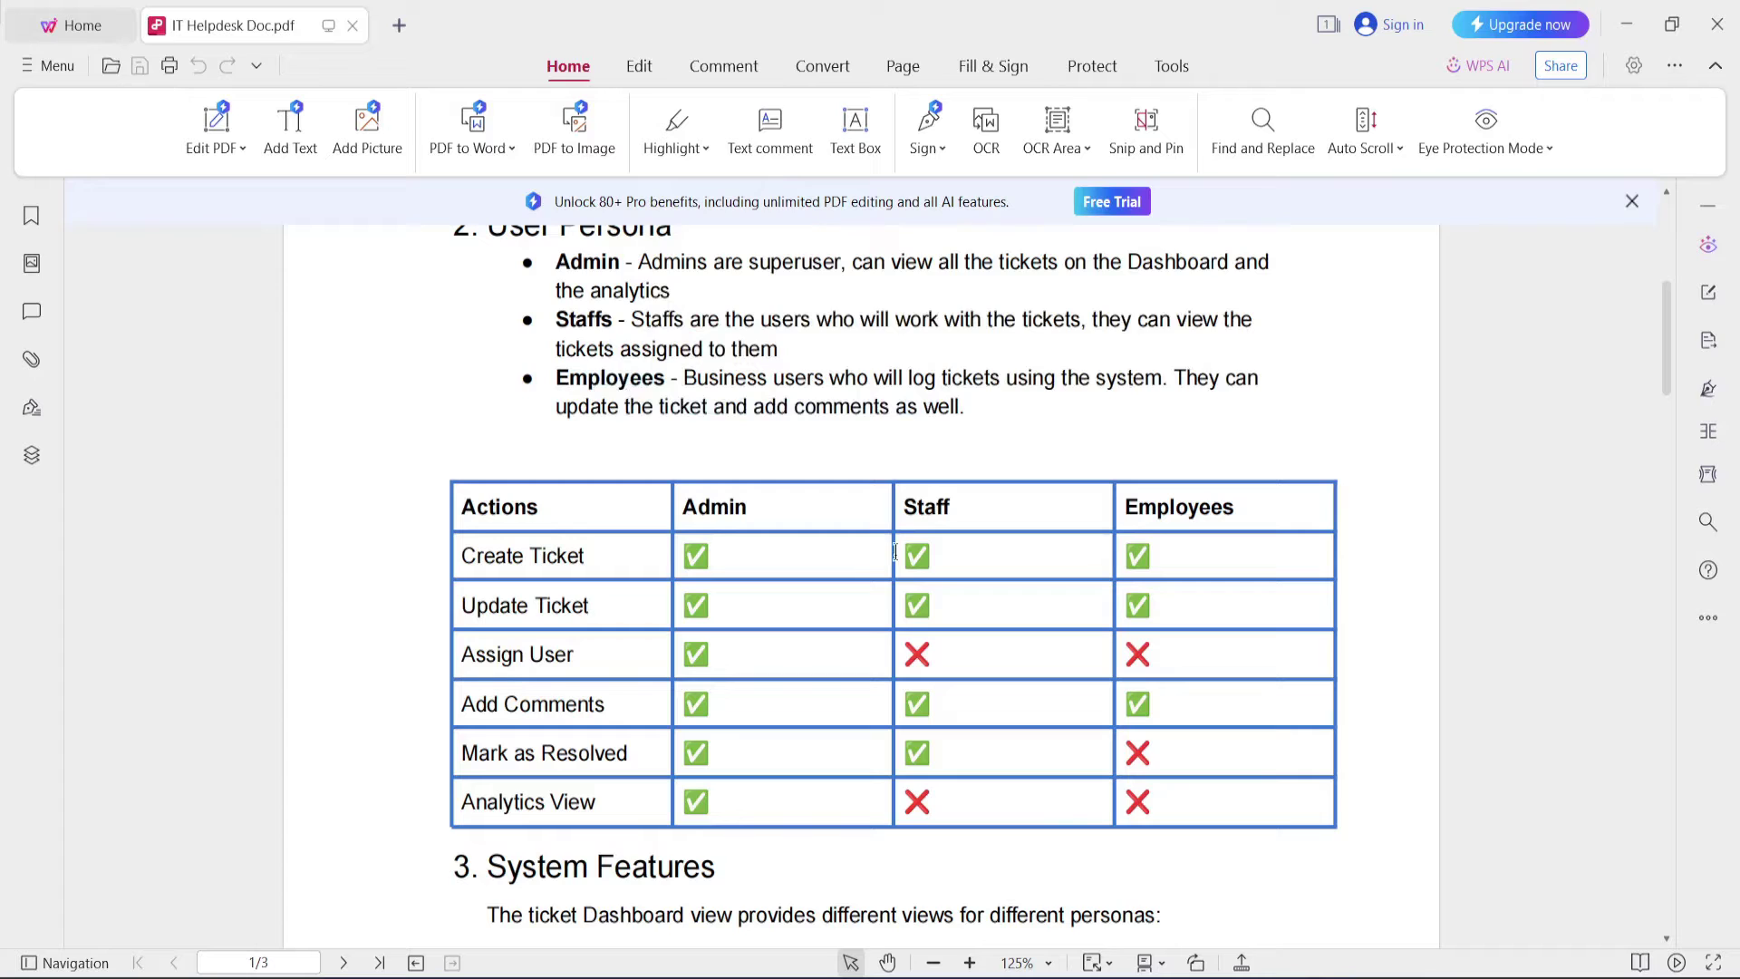
Switch to the employee's helpdesk site in Chrome and examine the role label under the greeting.
left_click(1184, 908)
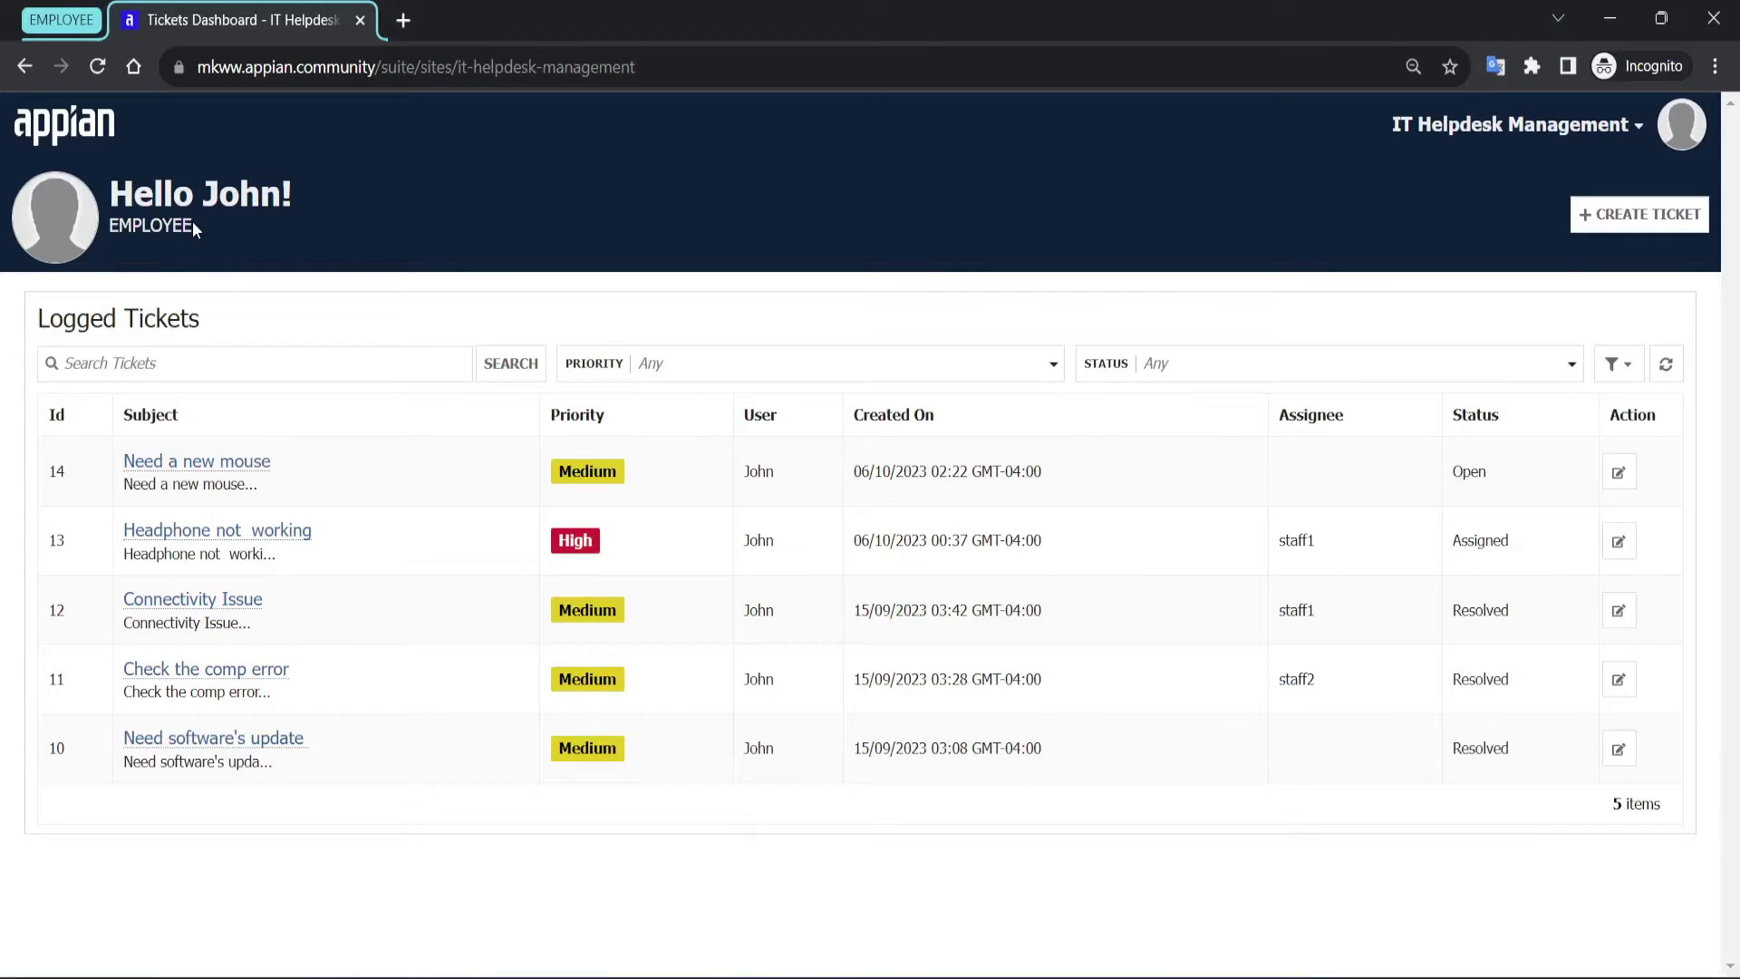
left_click_drag(192, 225, 100, 250)
left_click(271, 249)
Switch to IT Helpdesk Doc.pdf in WPS and read the Create Ticket row of the persona actions table.
mouse_move(1121, 970)
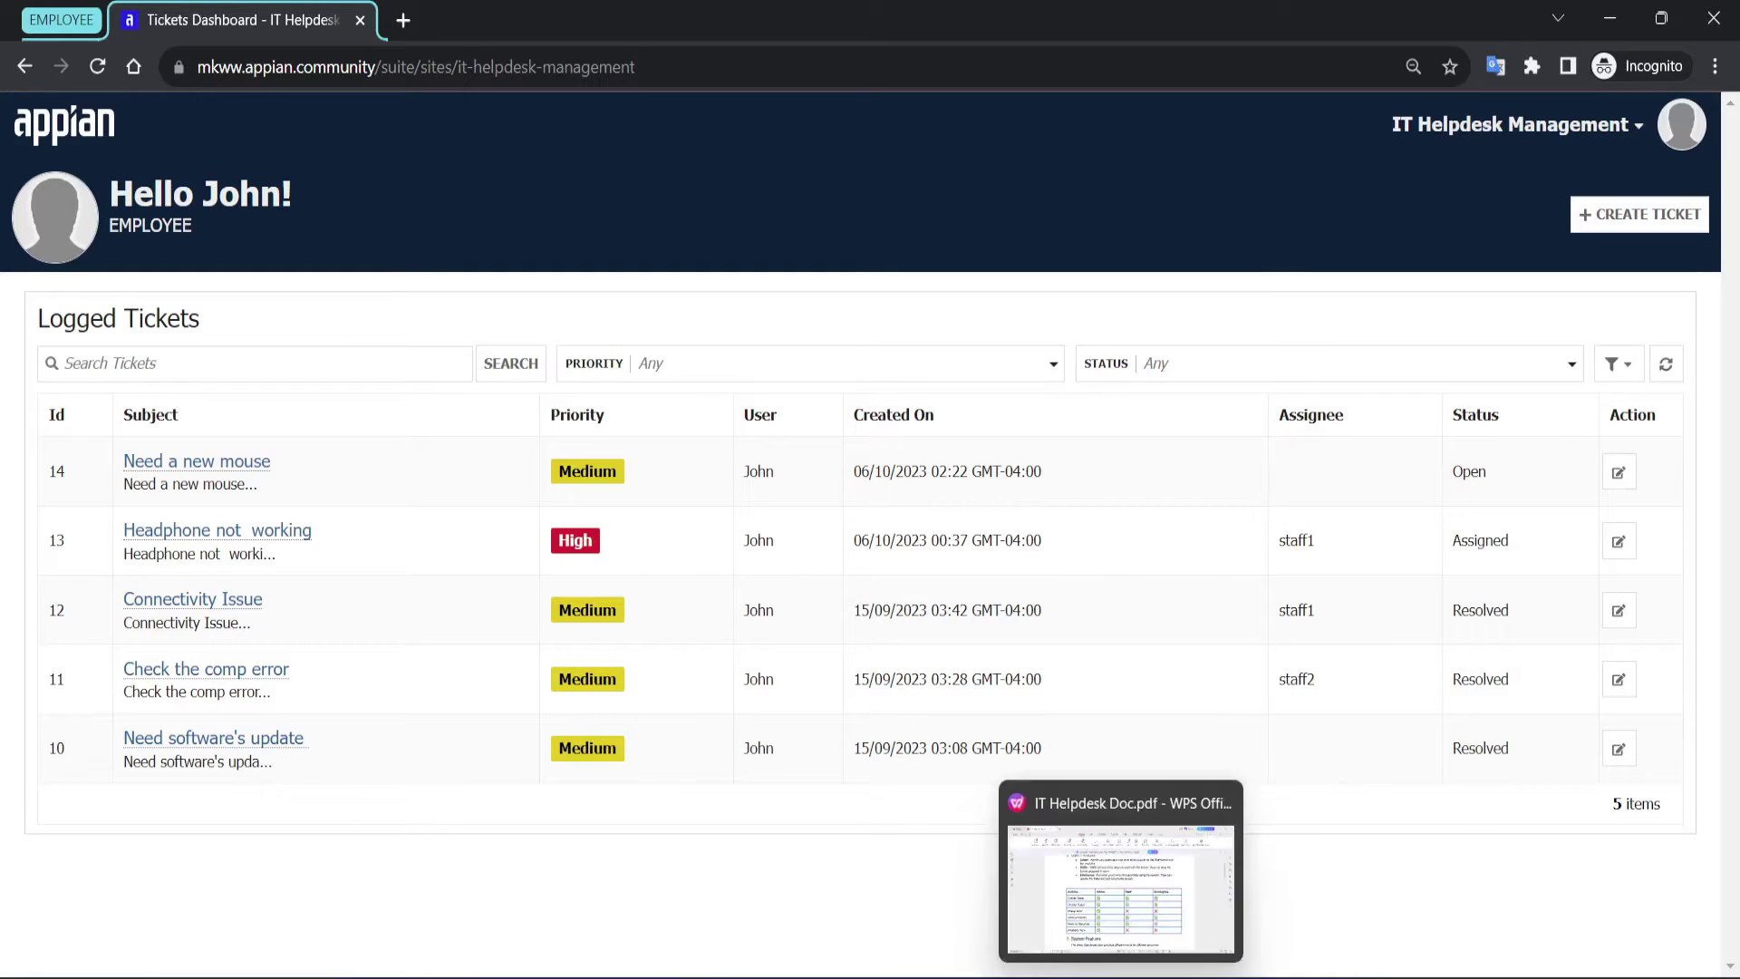
left_click(1137, 938)
scroll(755, 678, "down", 3)
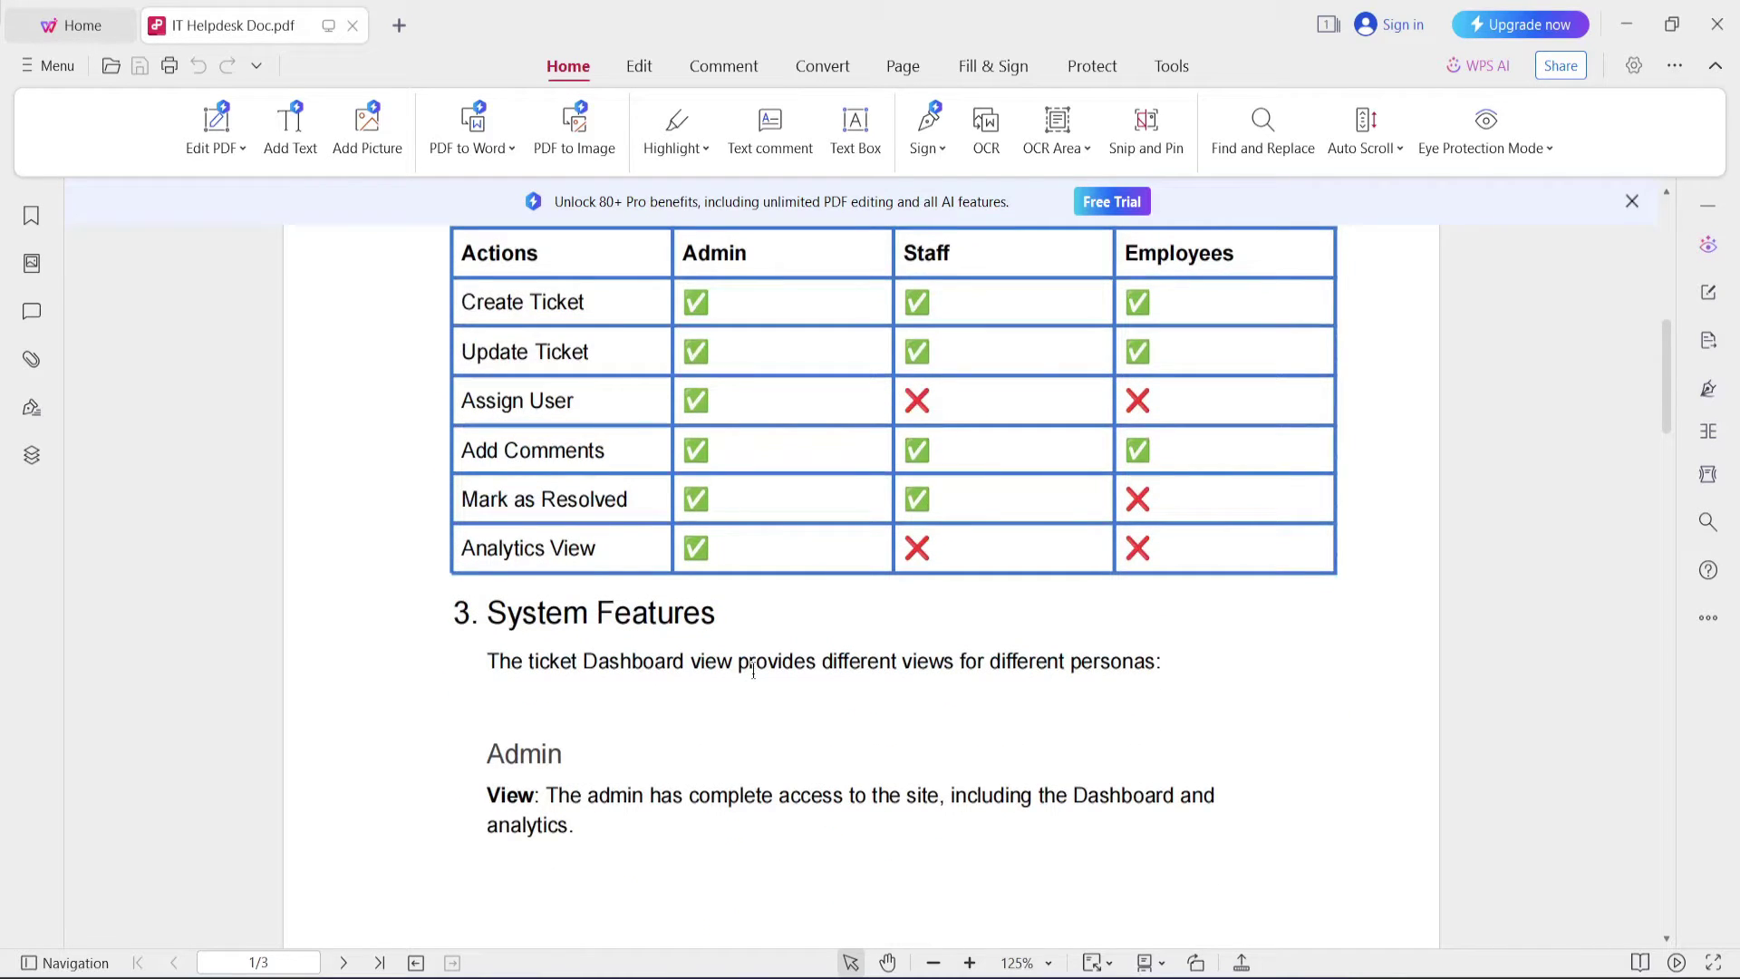
left_click_drag(586, 302, 460, 304)
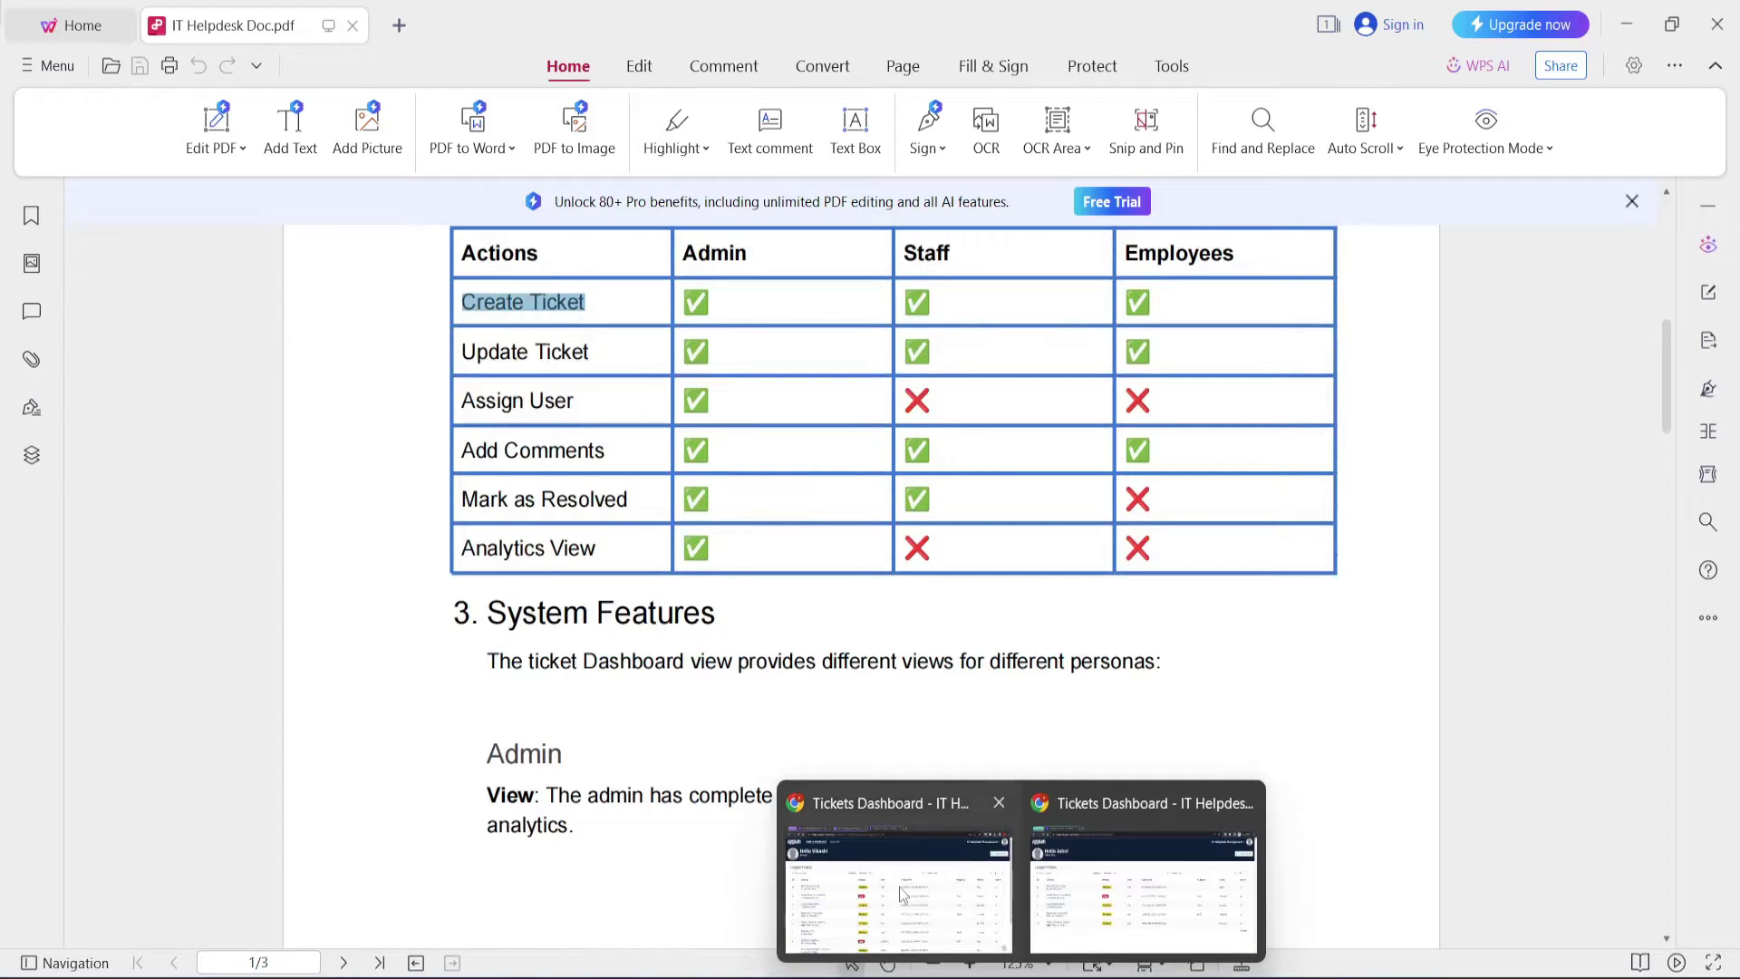
Compare the Create Ticket option on the admin and staff dashboards in Chrome with the Create Ticket row of the document in WPS.
left_click(902, 886)
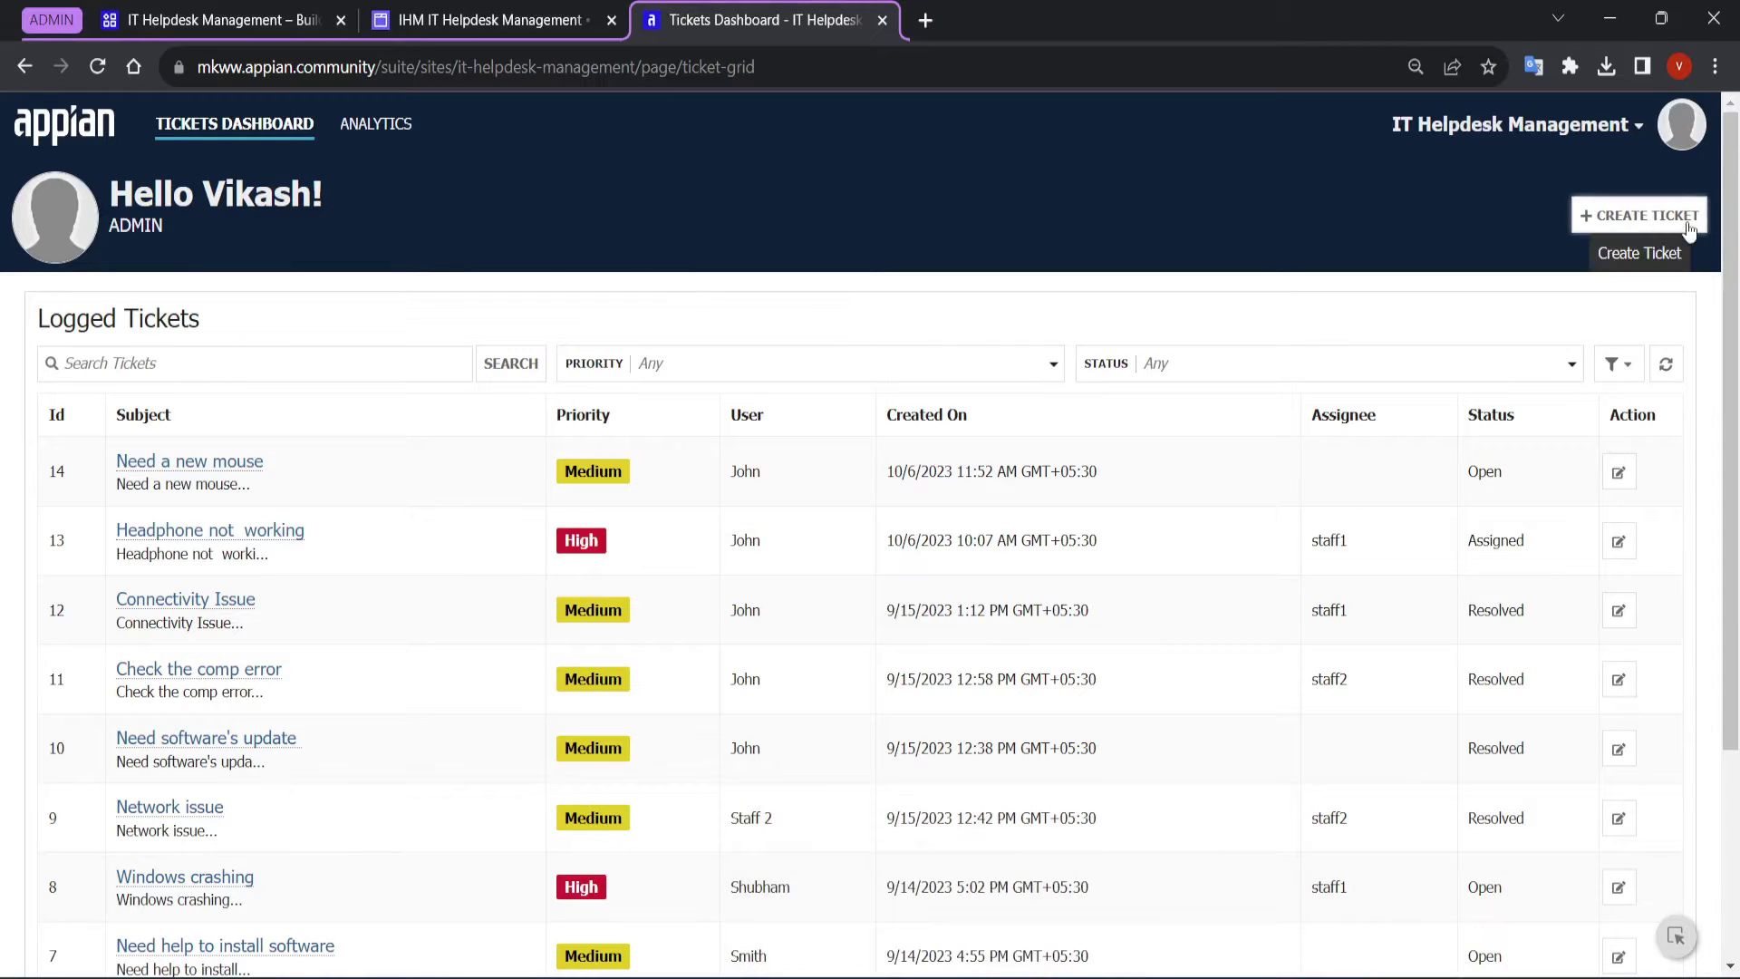
left_click(1638, 214)
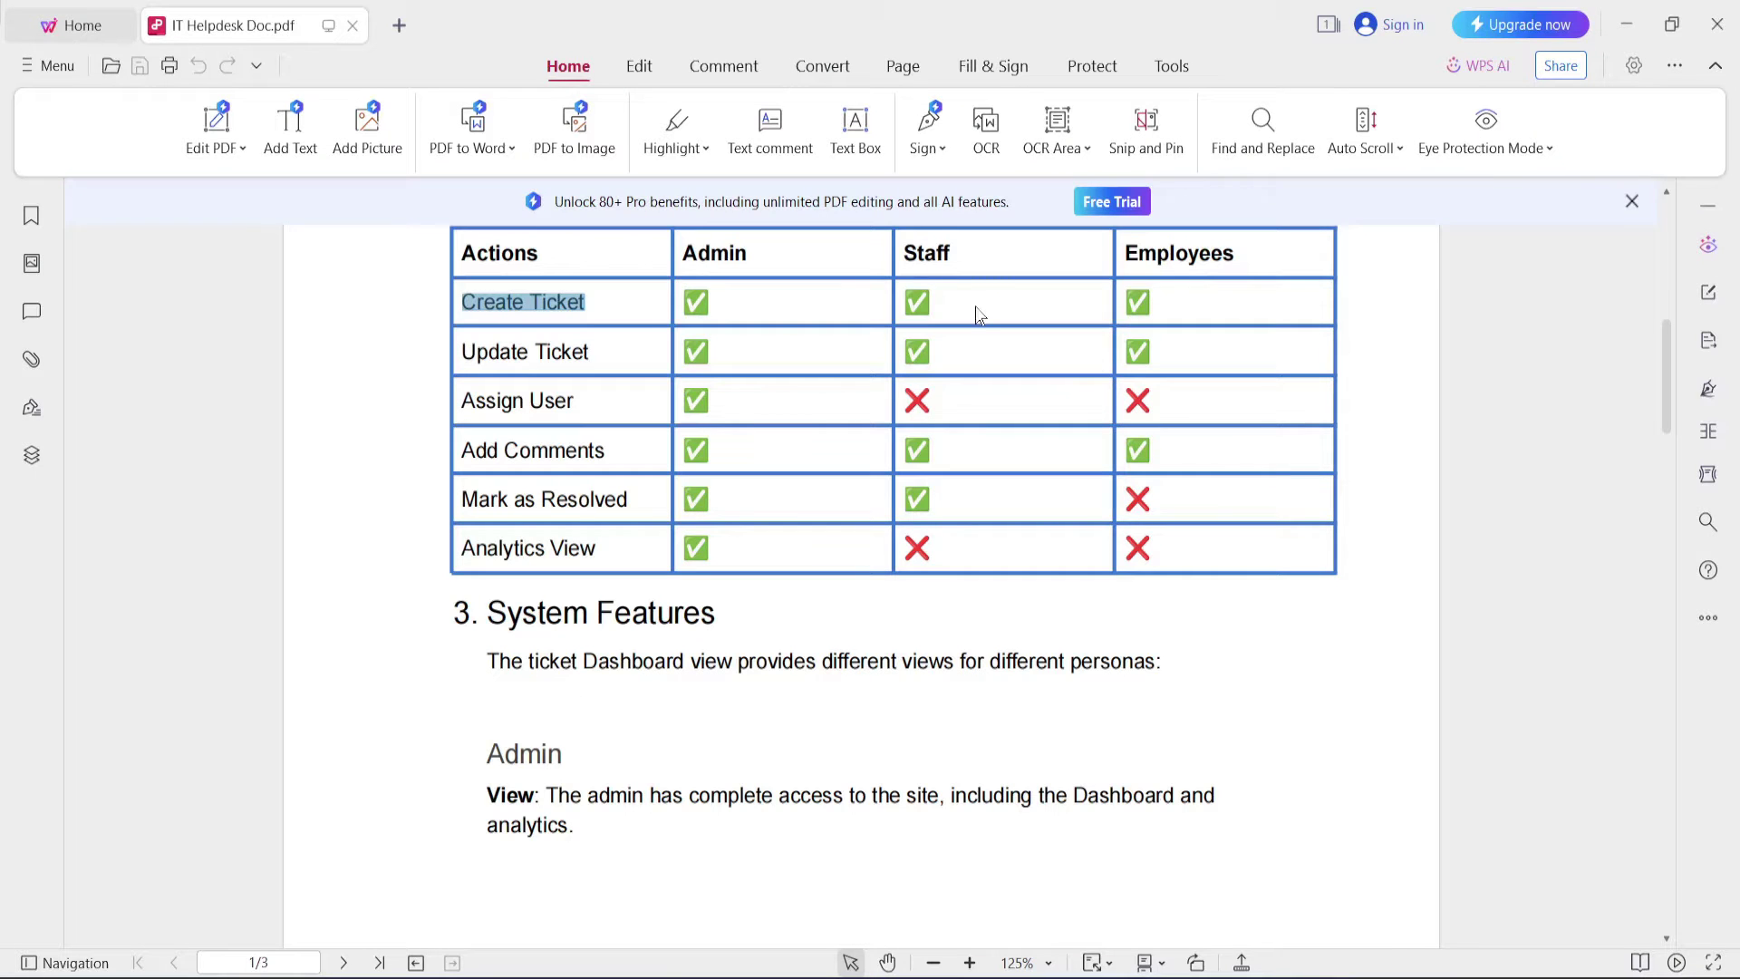
left_click(979, 315)
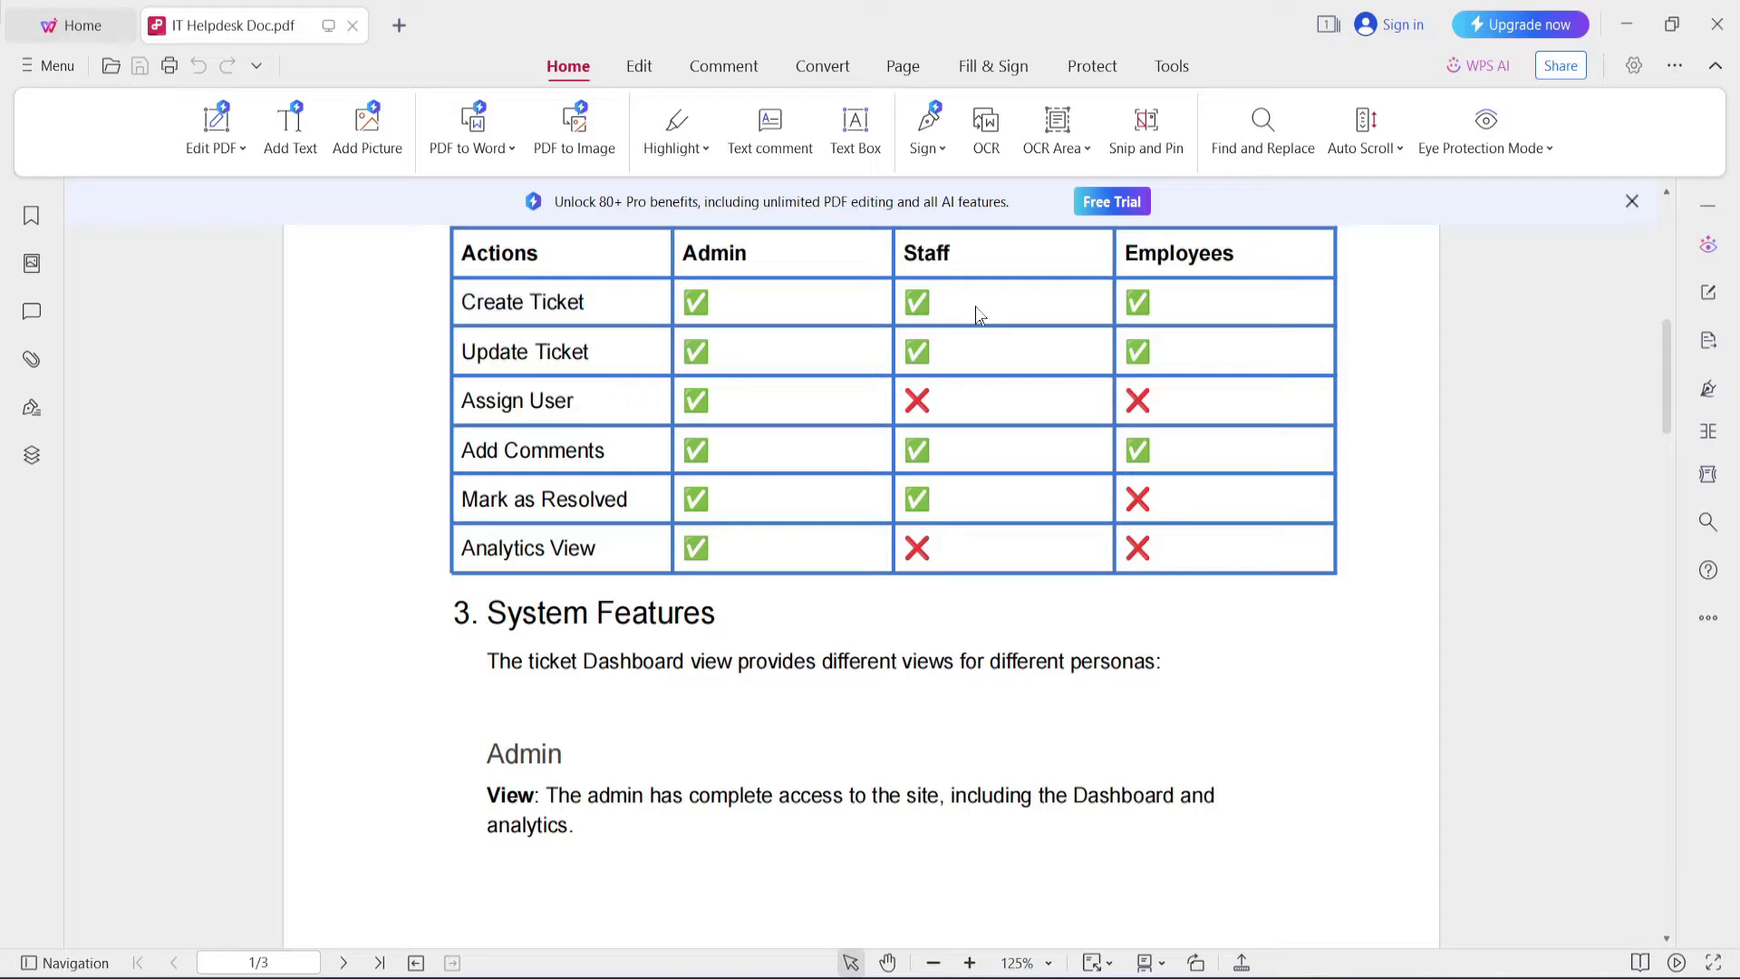
left_click(1193, 278)
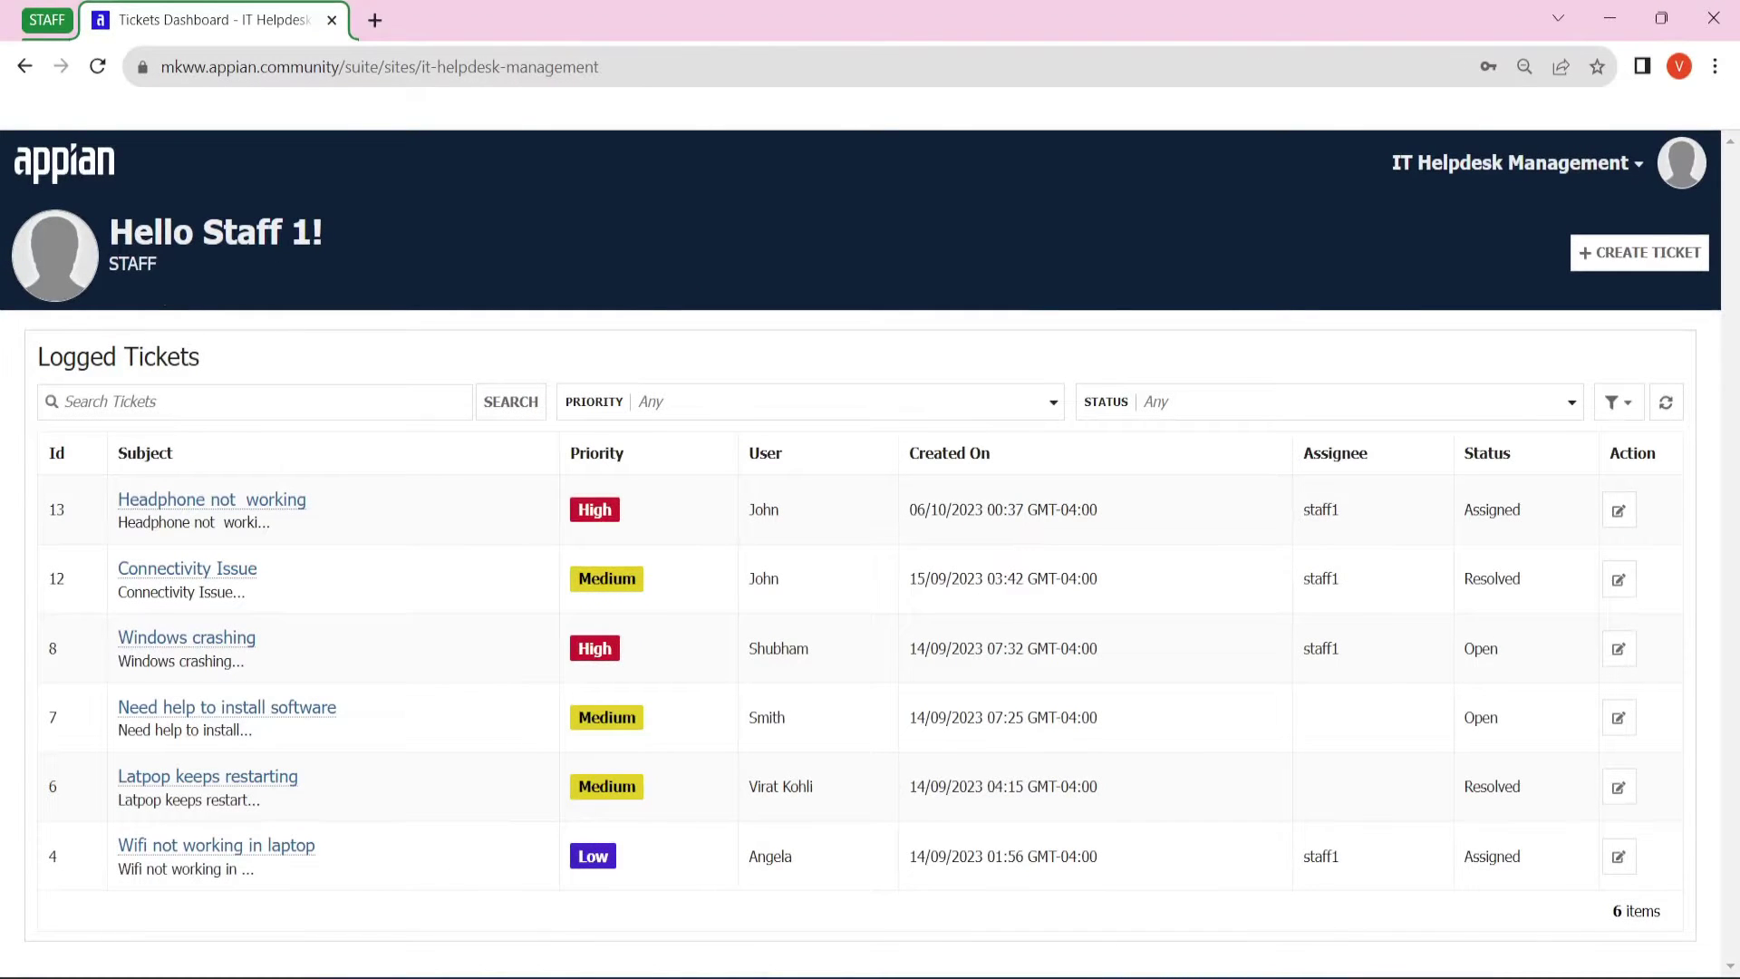
left_click(1146, 857)
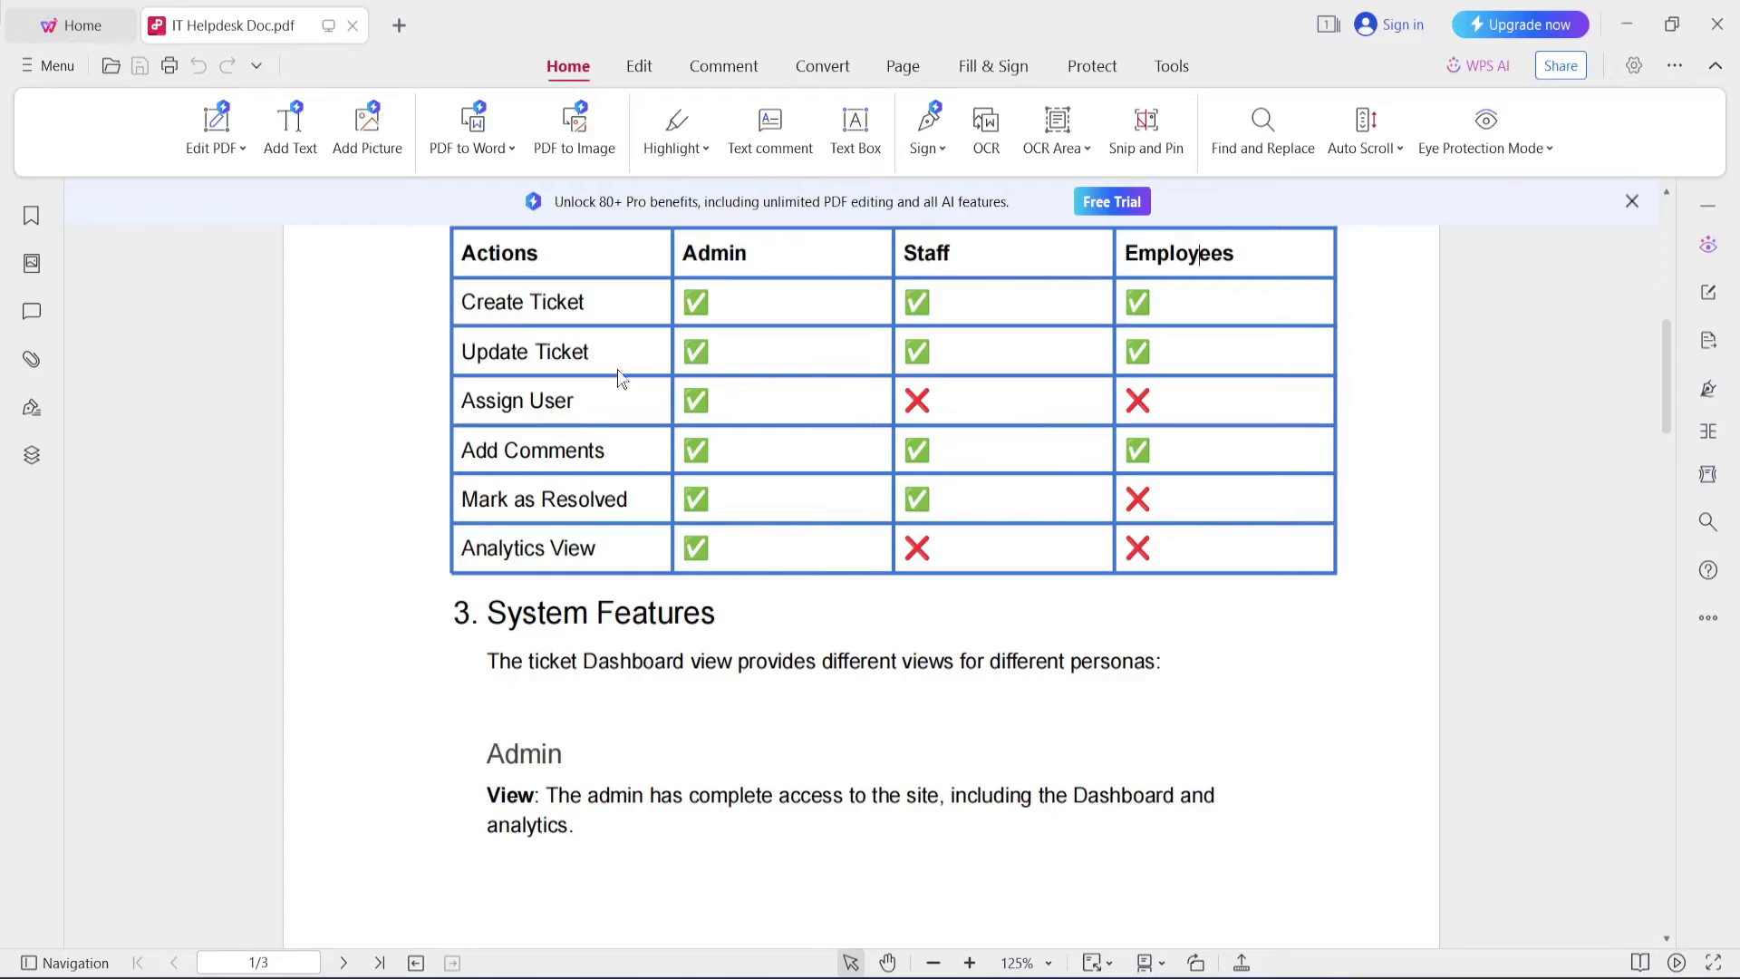
Read the Update Ticket and Assign User rows of the document's persona actions table.
left_click(487, 358)
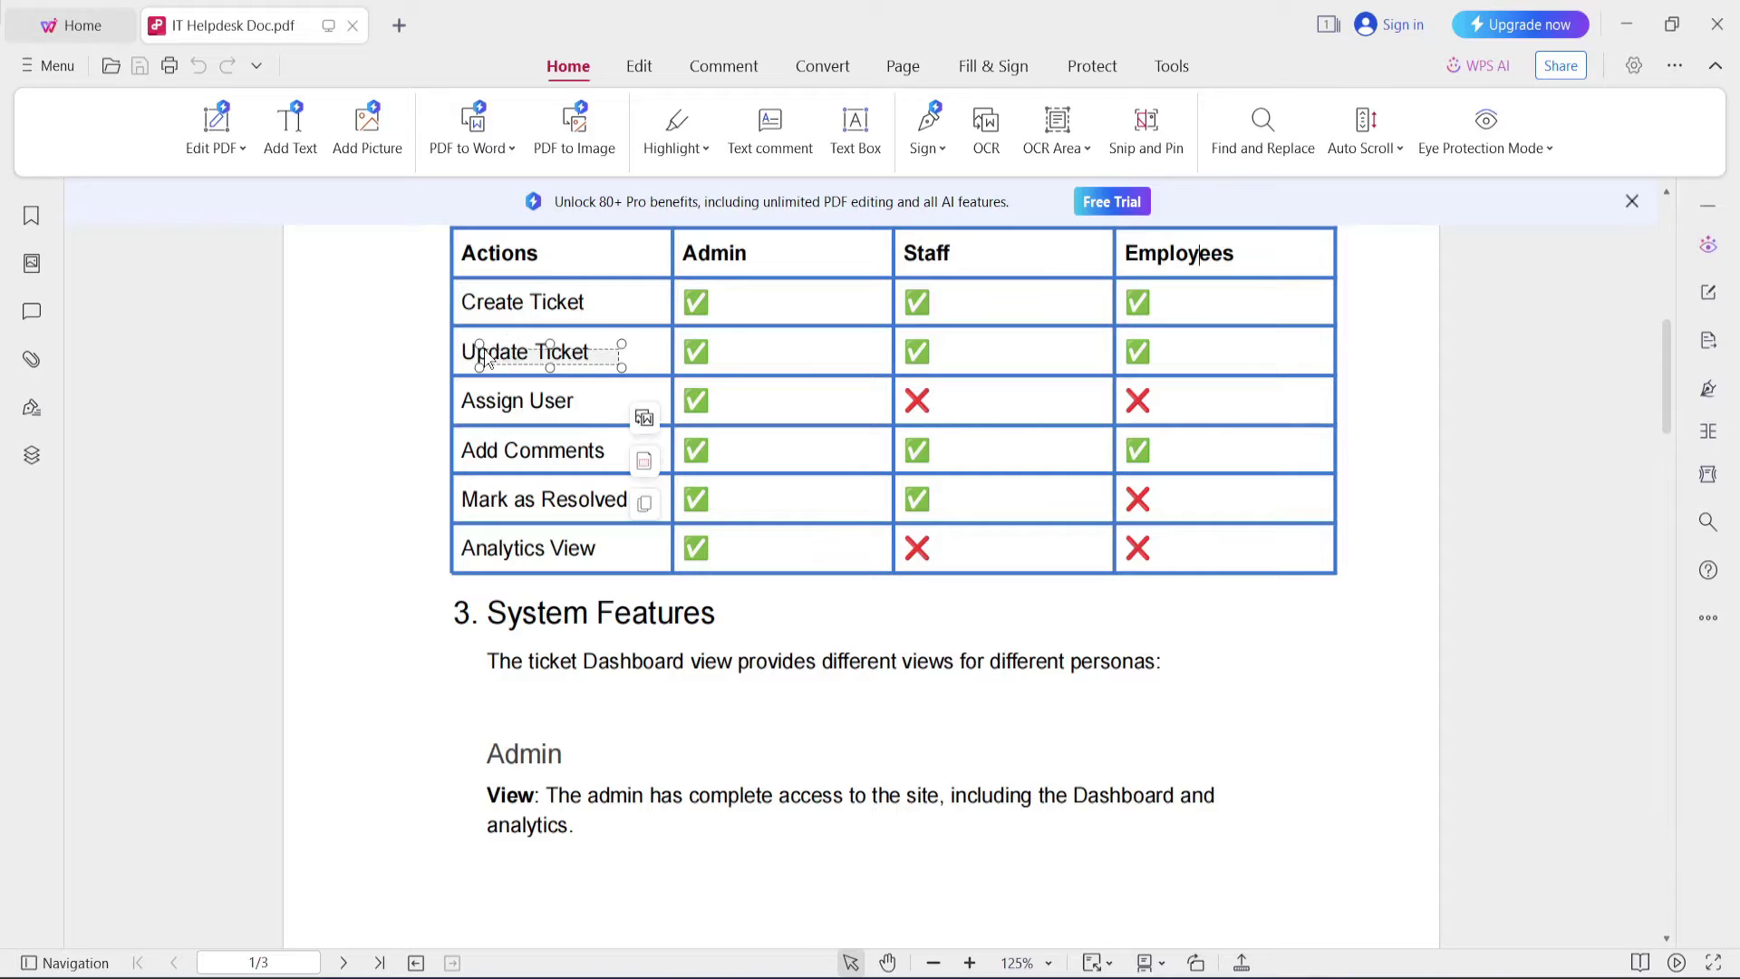
left_click(363, 411)
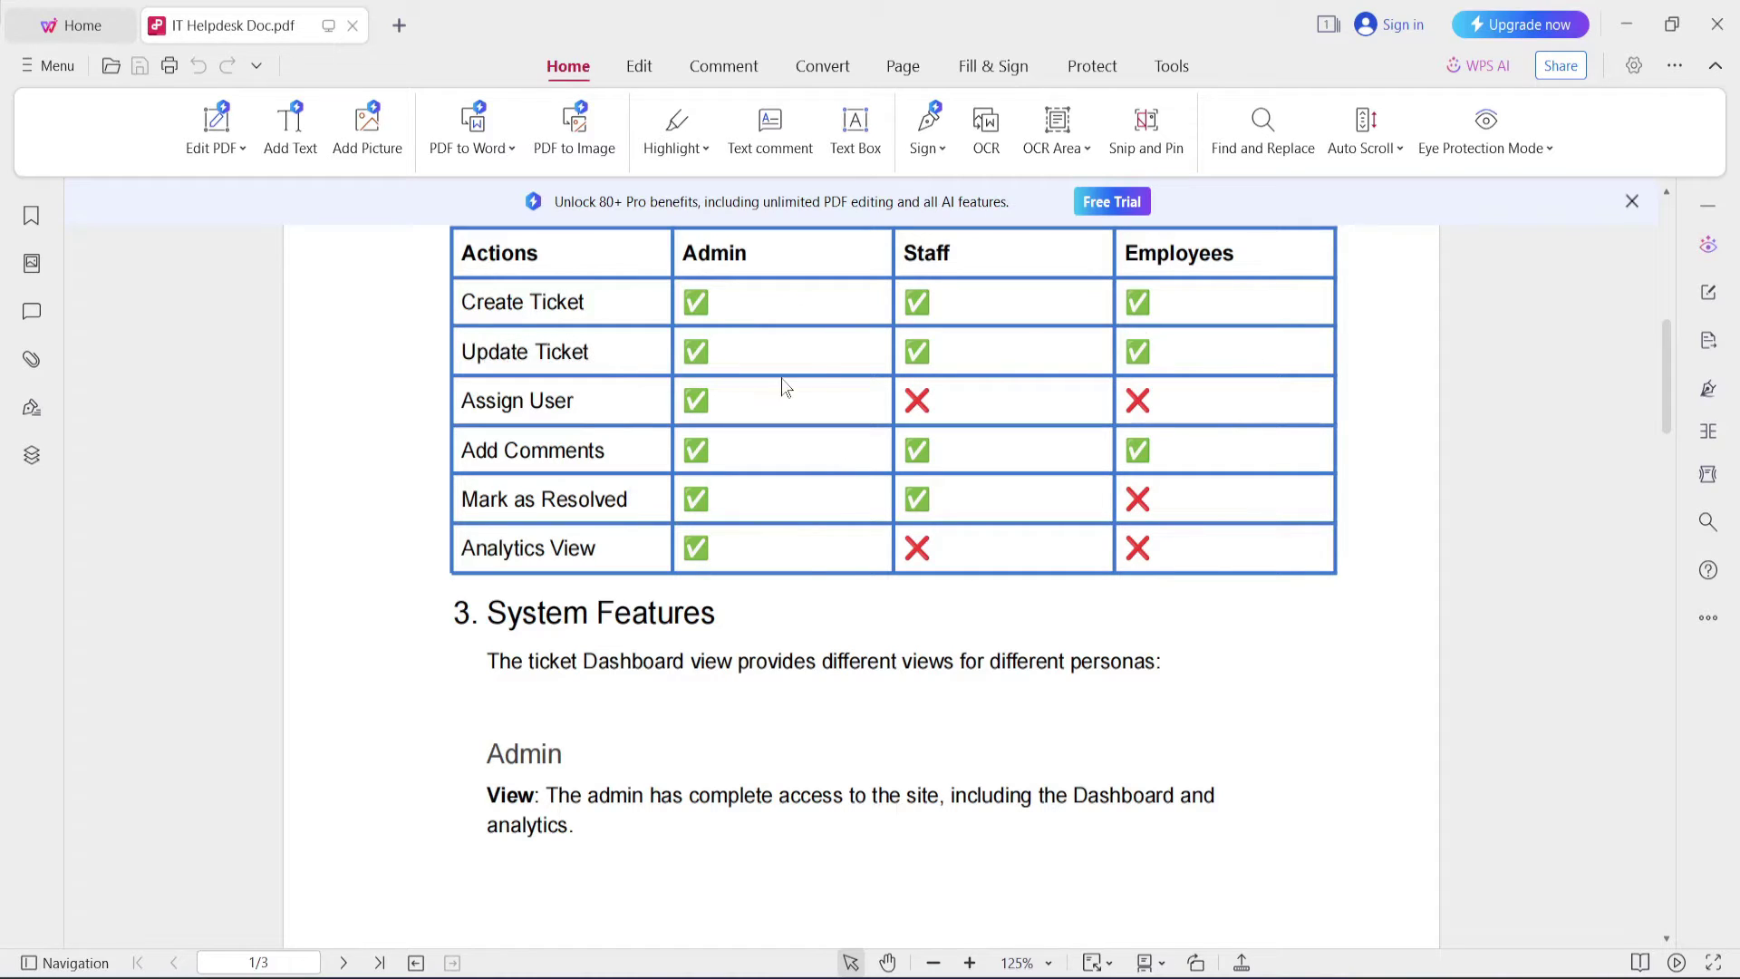
left_click(464, 405)
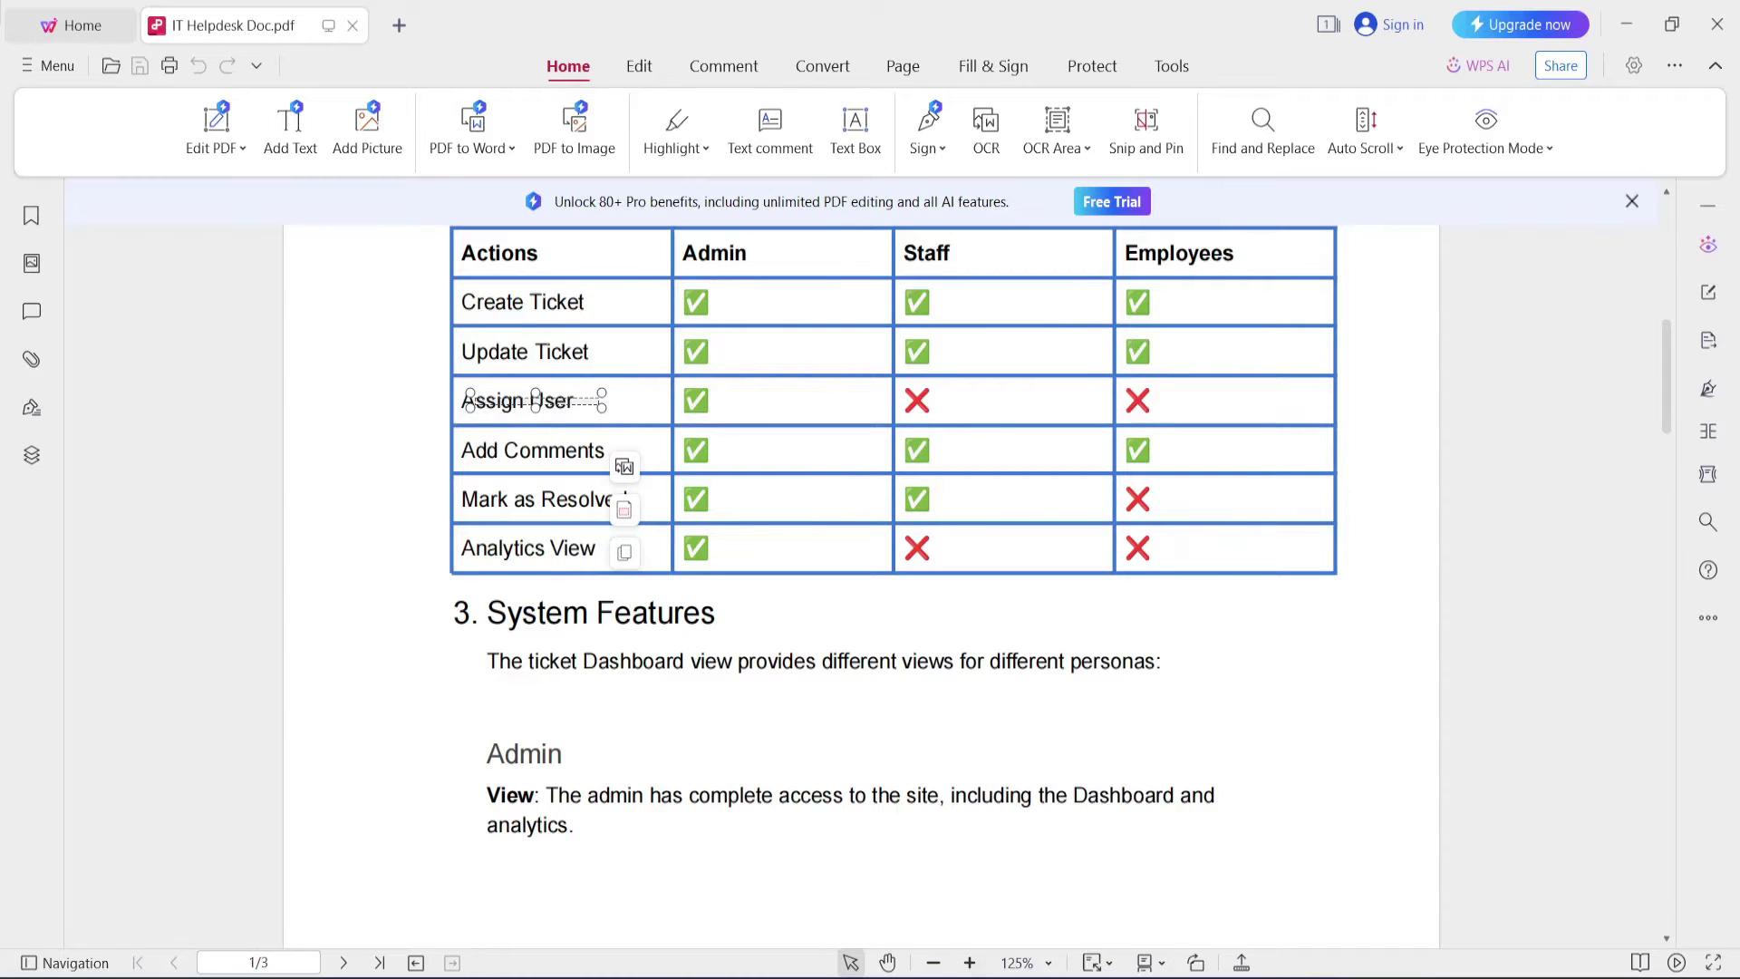
Switch to the employee's helpdesk site in Chrome and start a ticket with the employee's name and "Internet not working" as subject and description.
key("alt+Tab")
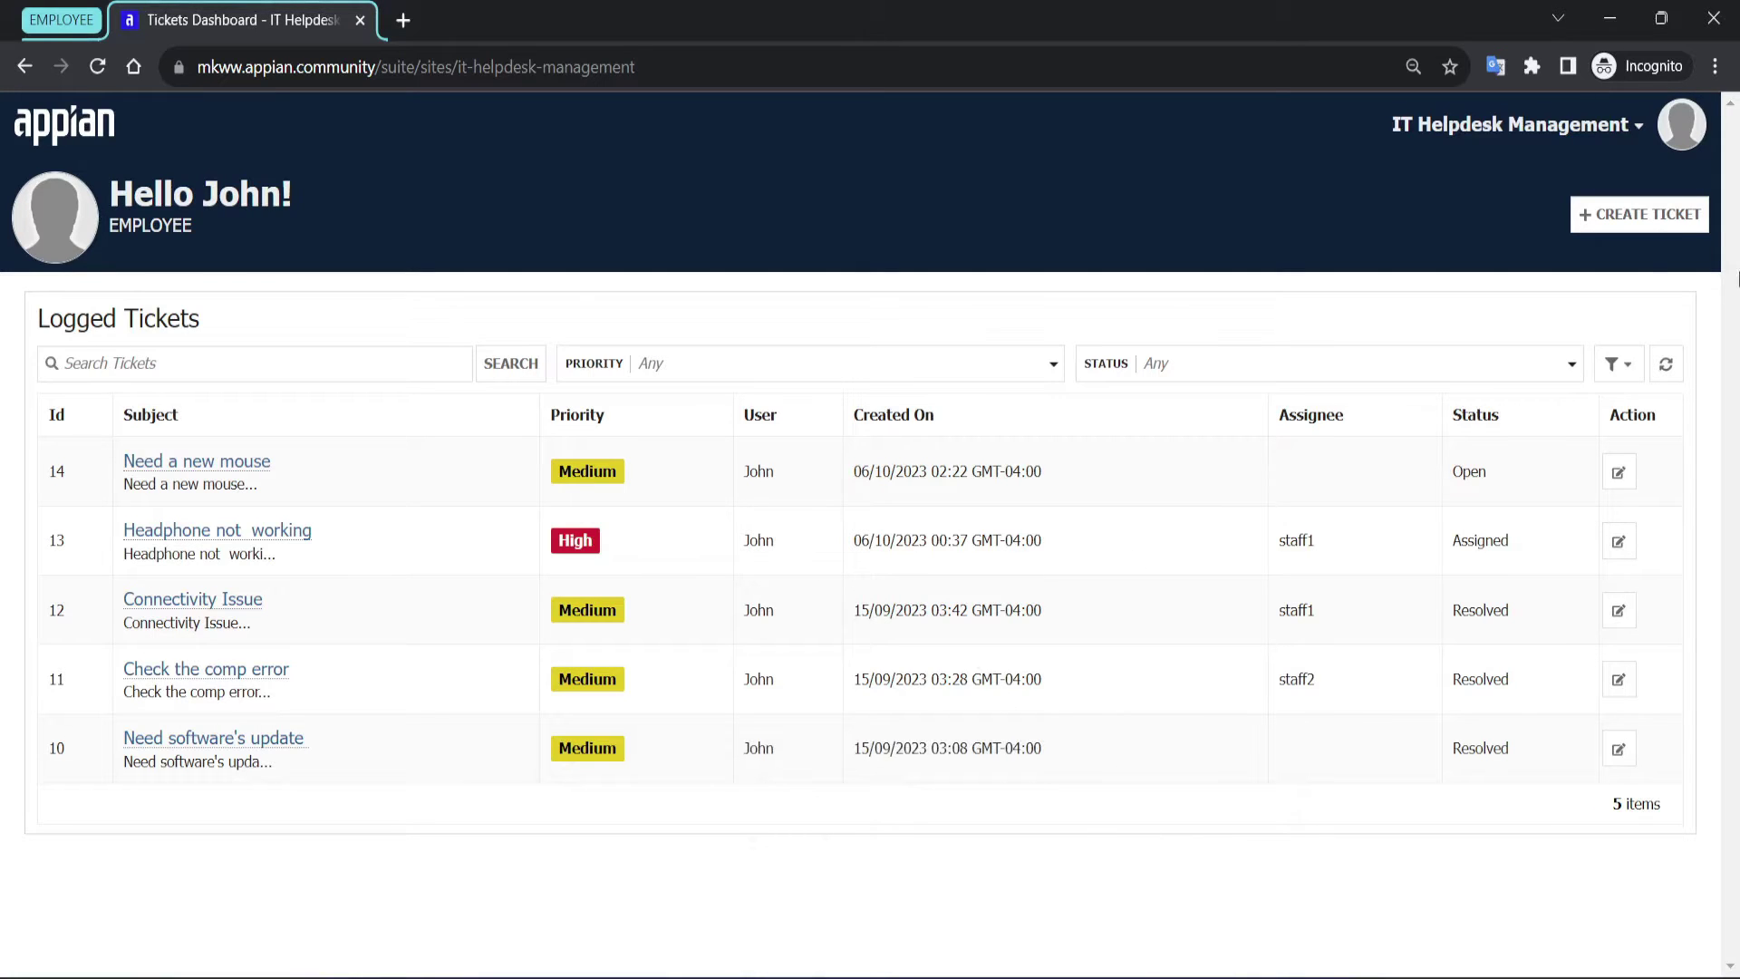
left_click(1642, 217)
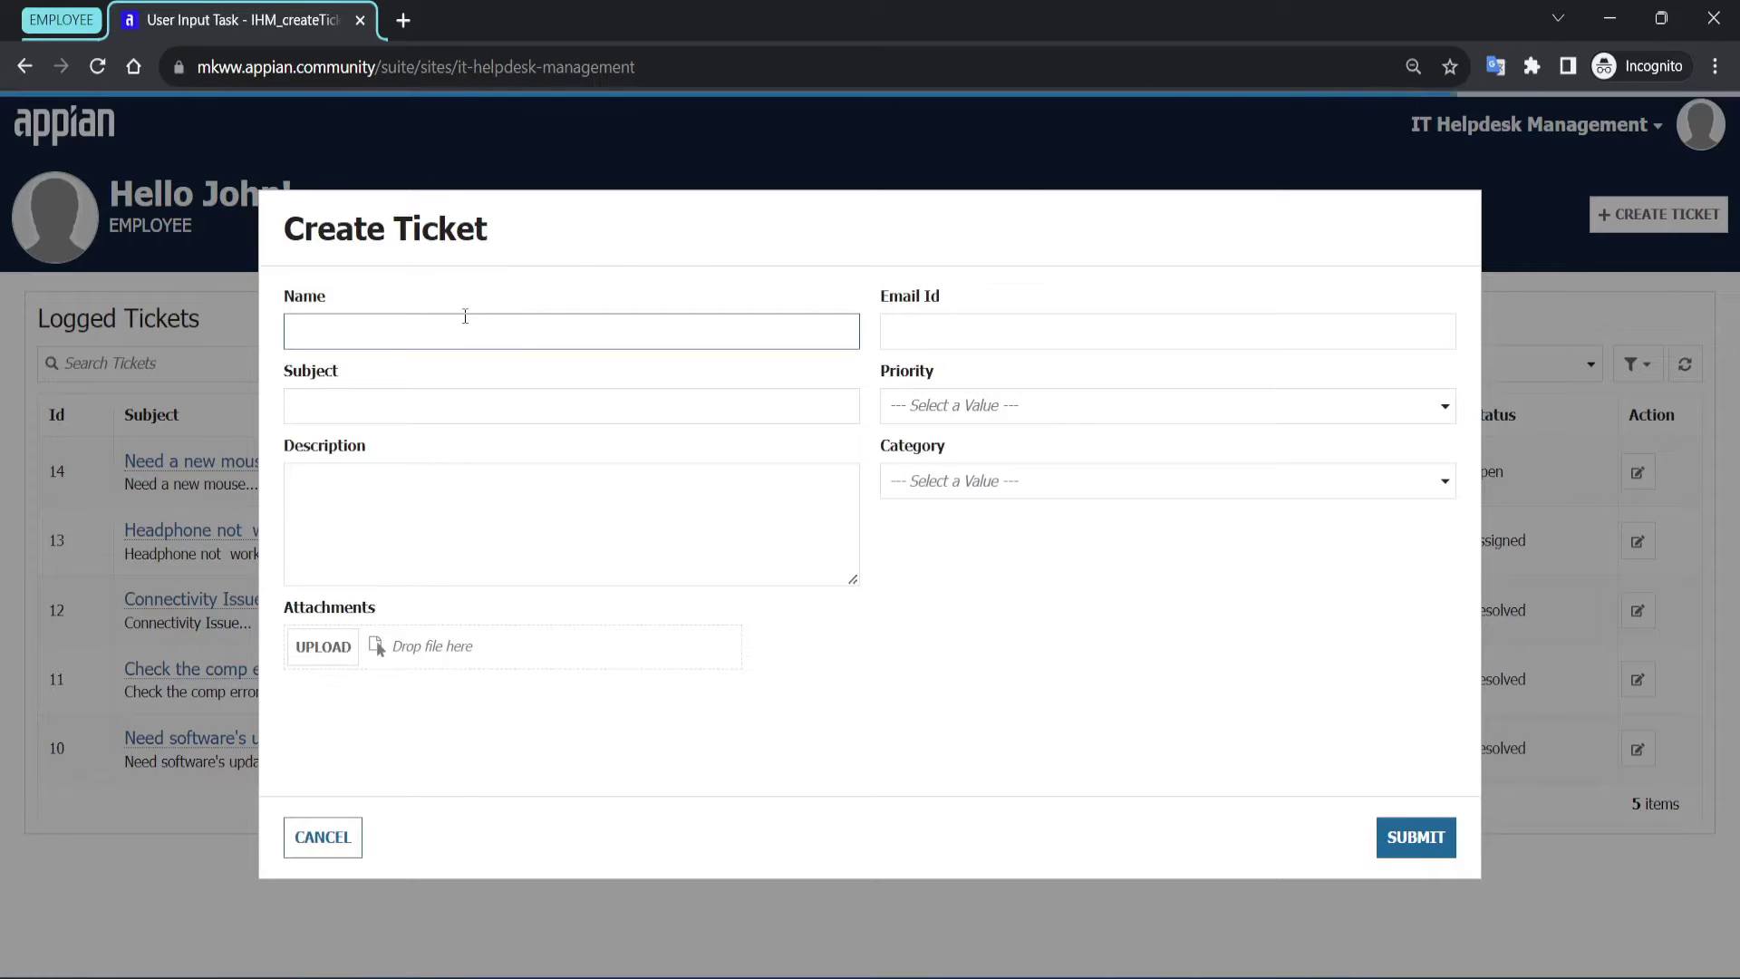
type("John")
key("Tab")
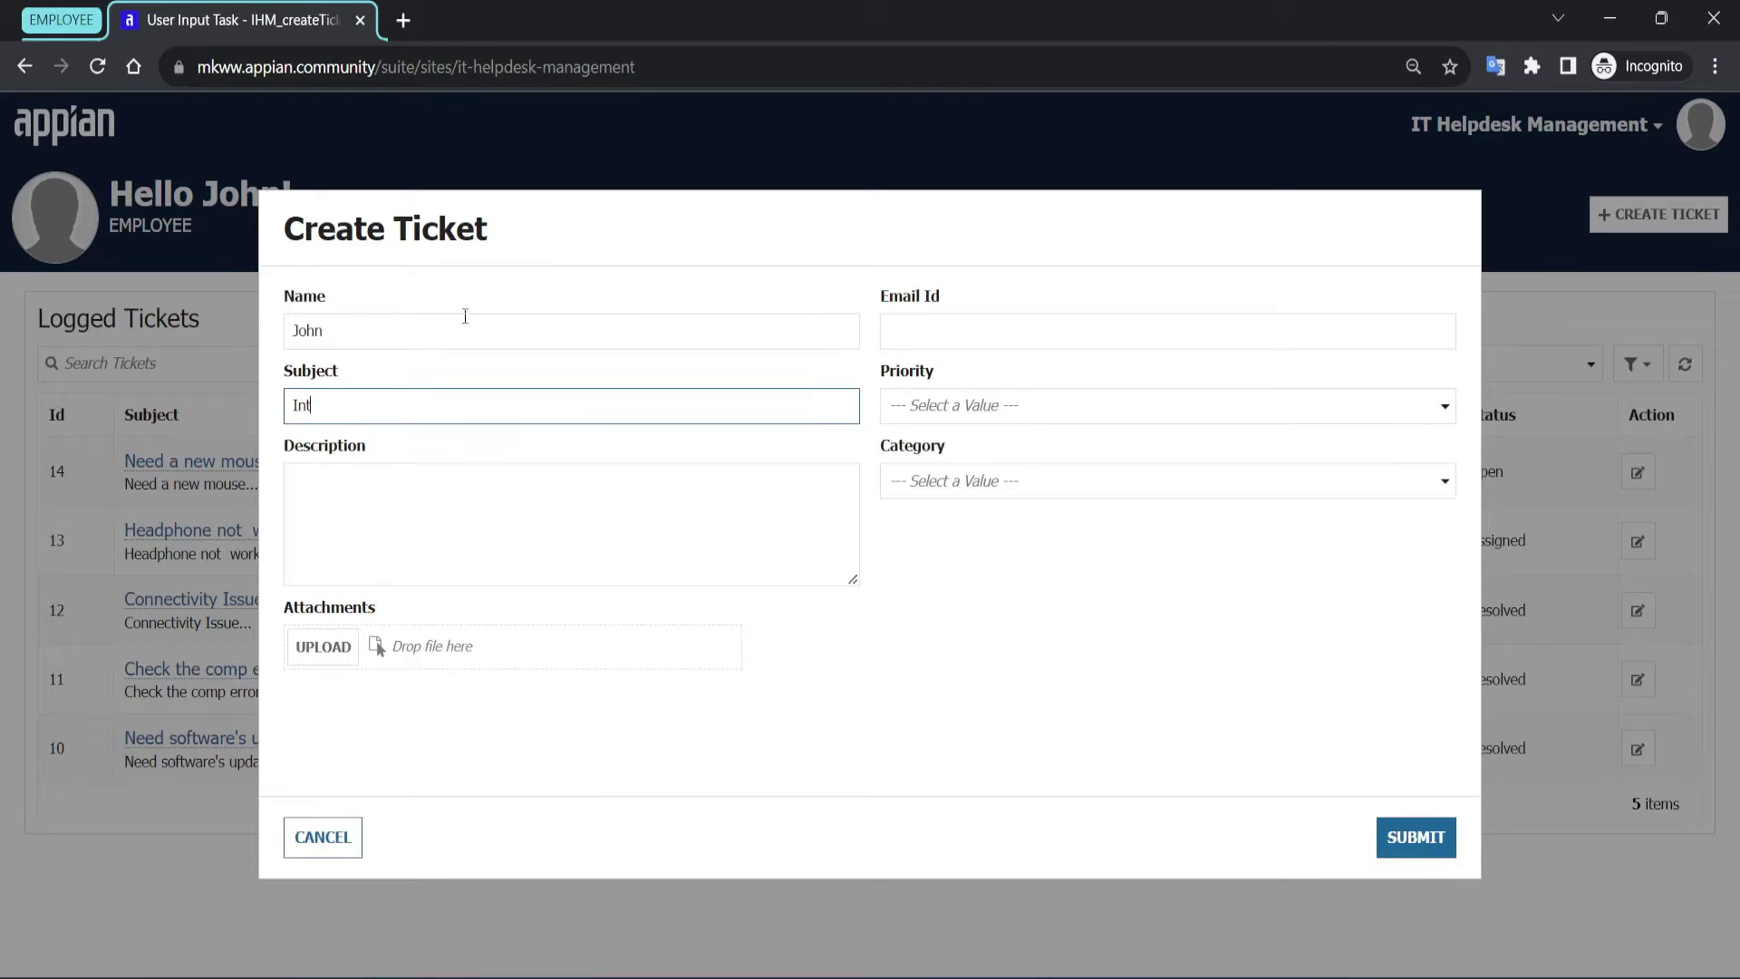
type("Internet not working")
key("ctrl+a")
key("ctrl+c")
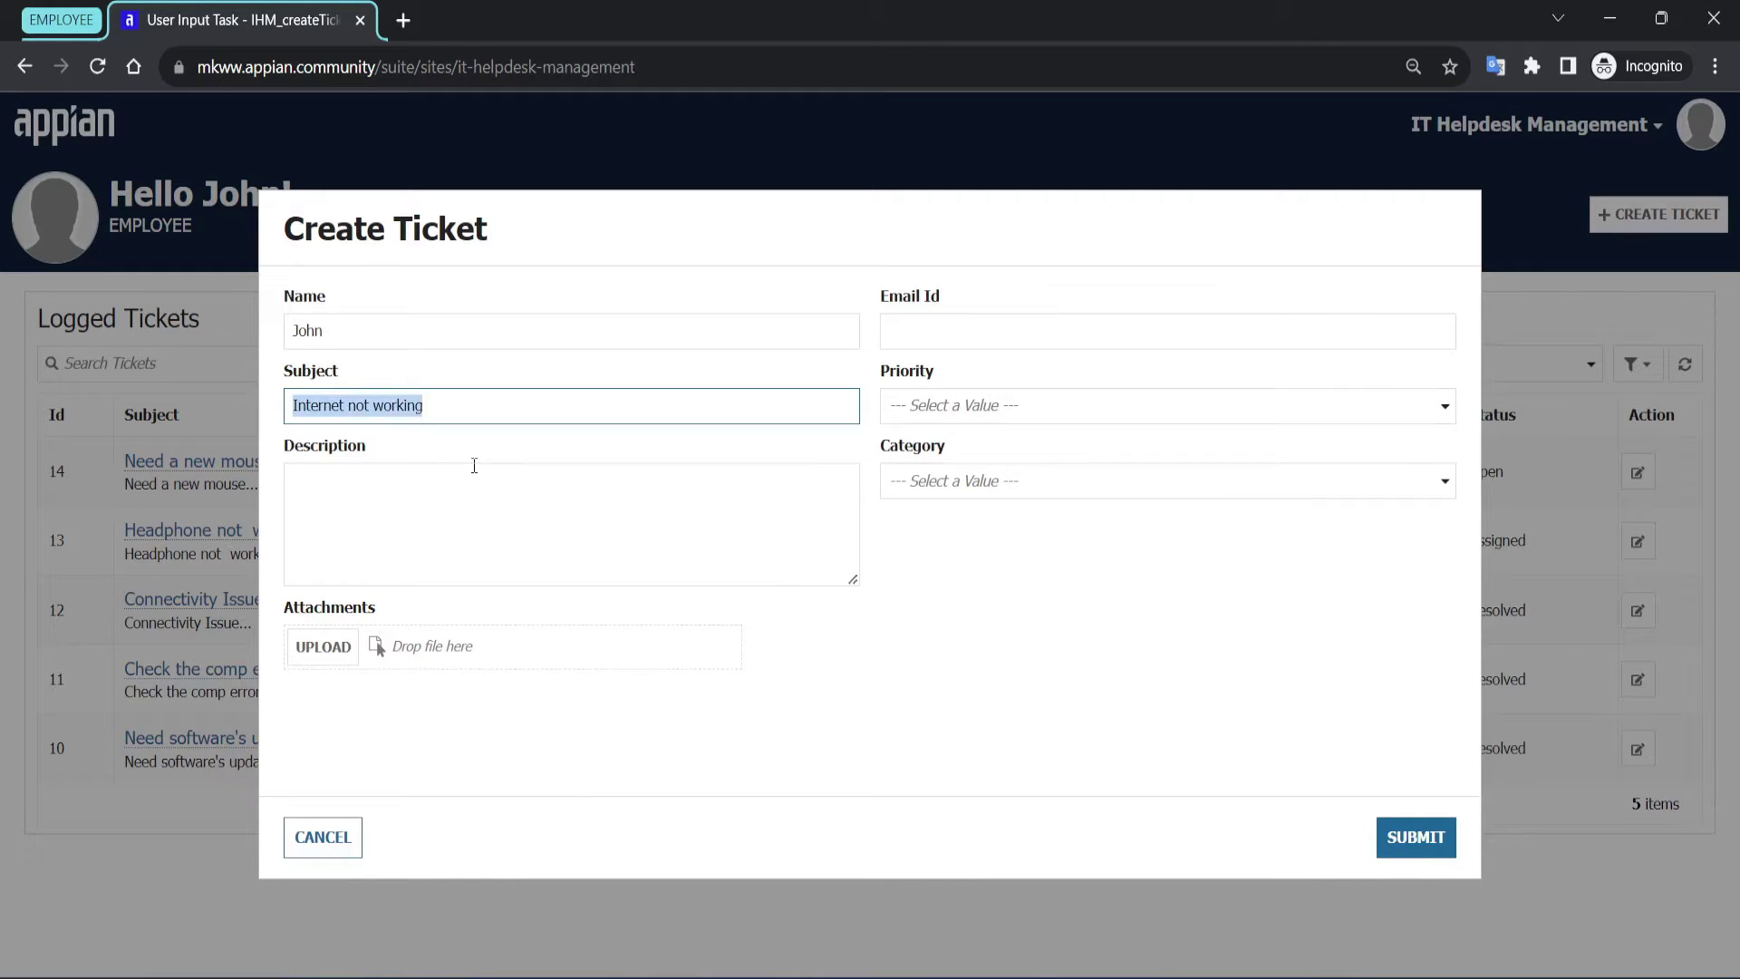
left_click(462, 538)
key("ctrl+v")
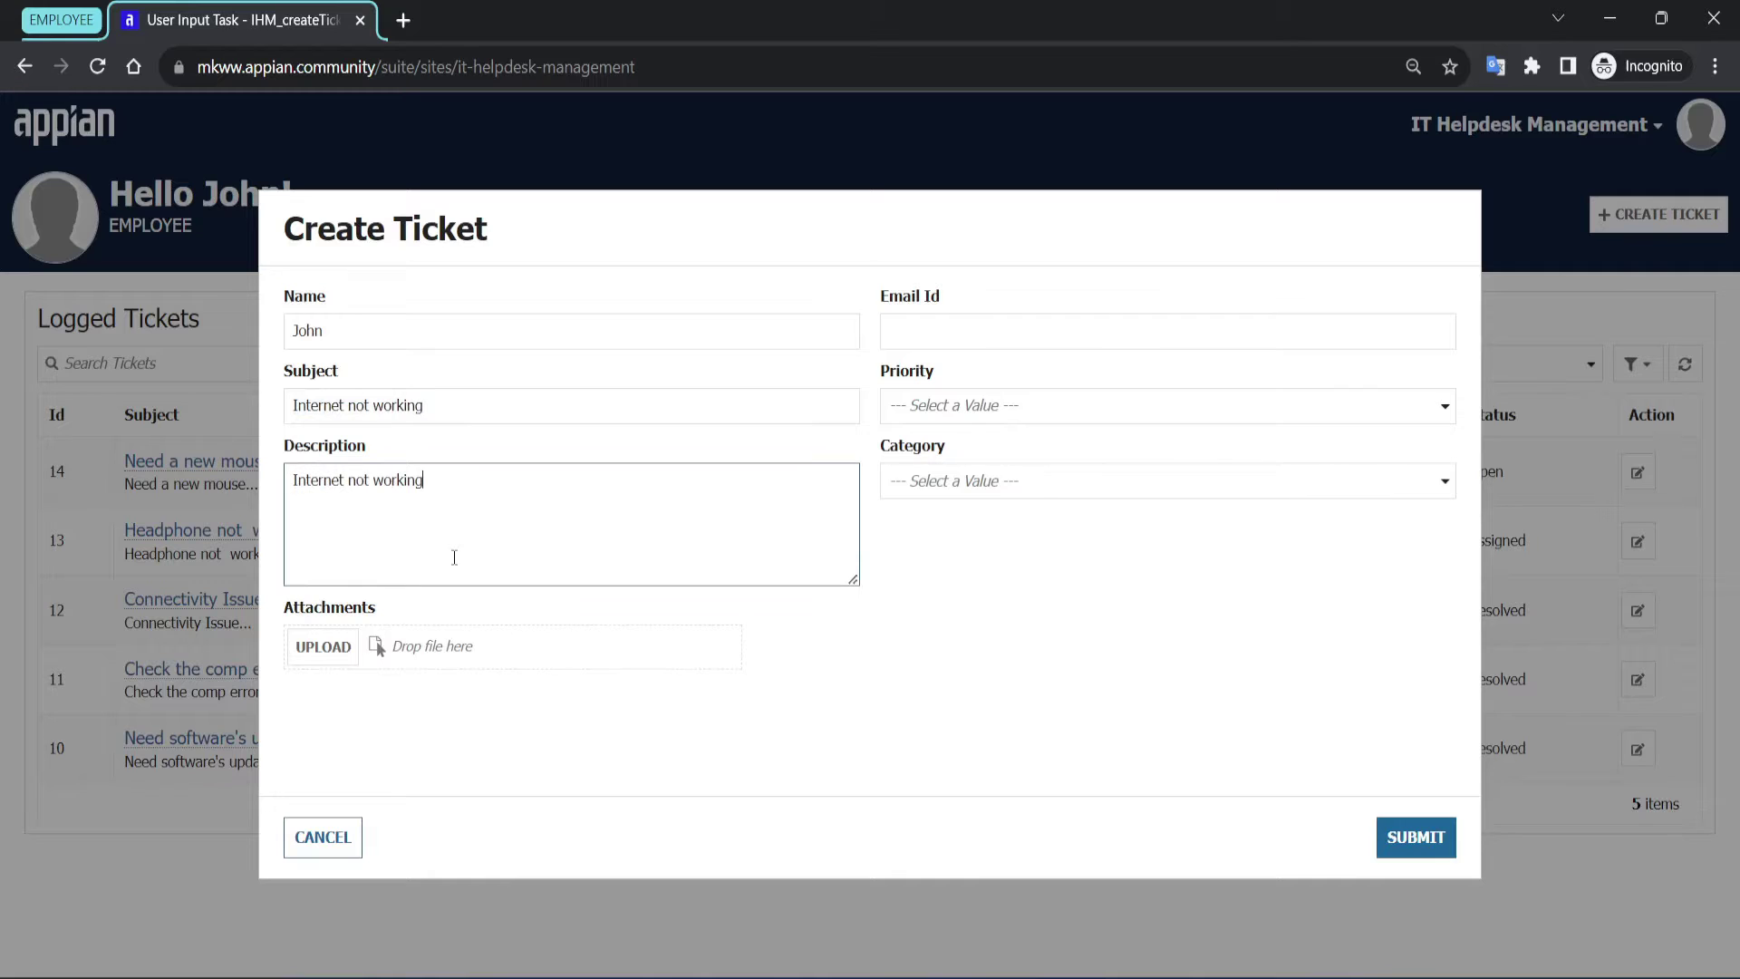
Fill in the employee's email, set the ticket's priority to High and choose the Network category.
left_click(935, 343)
type("john@")
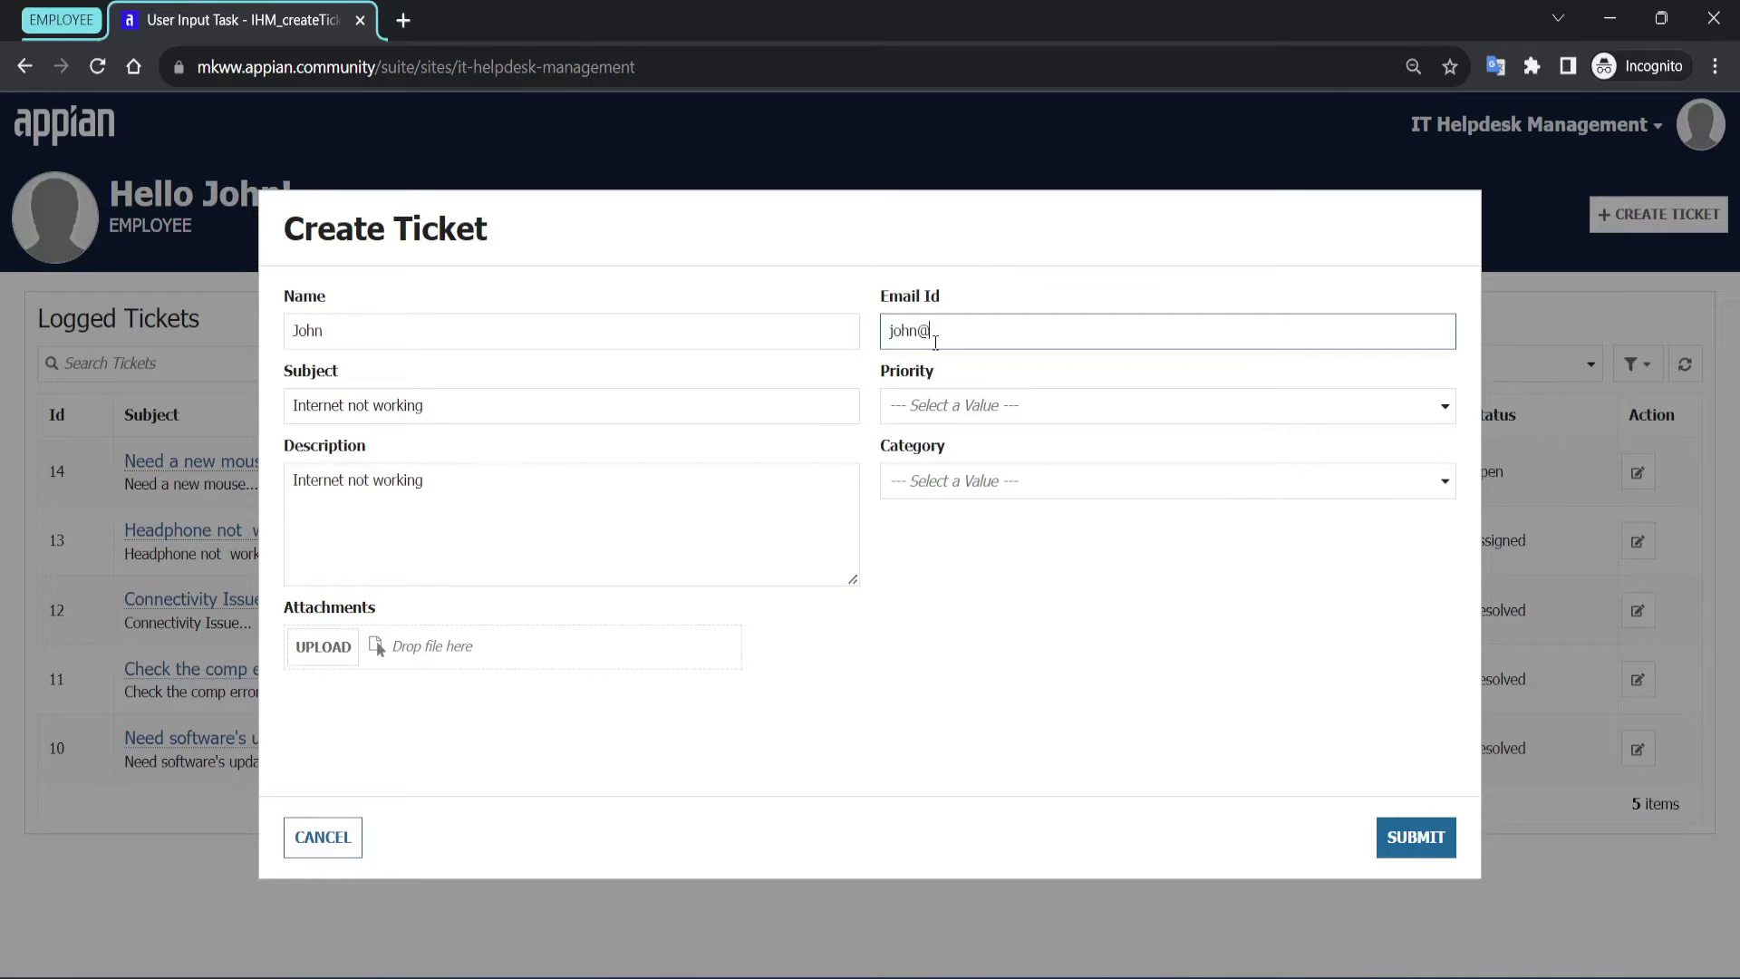
type("email.com")
left_click(956, 405)
left_click(931, 538)
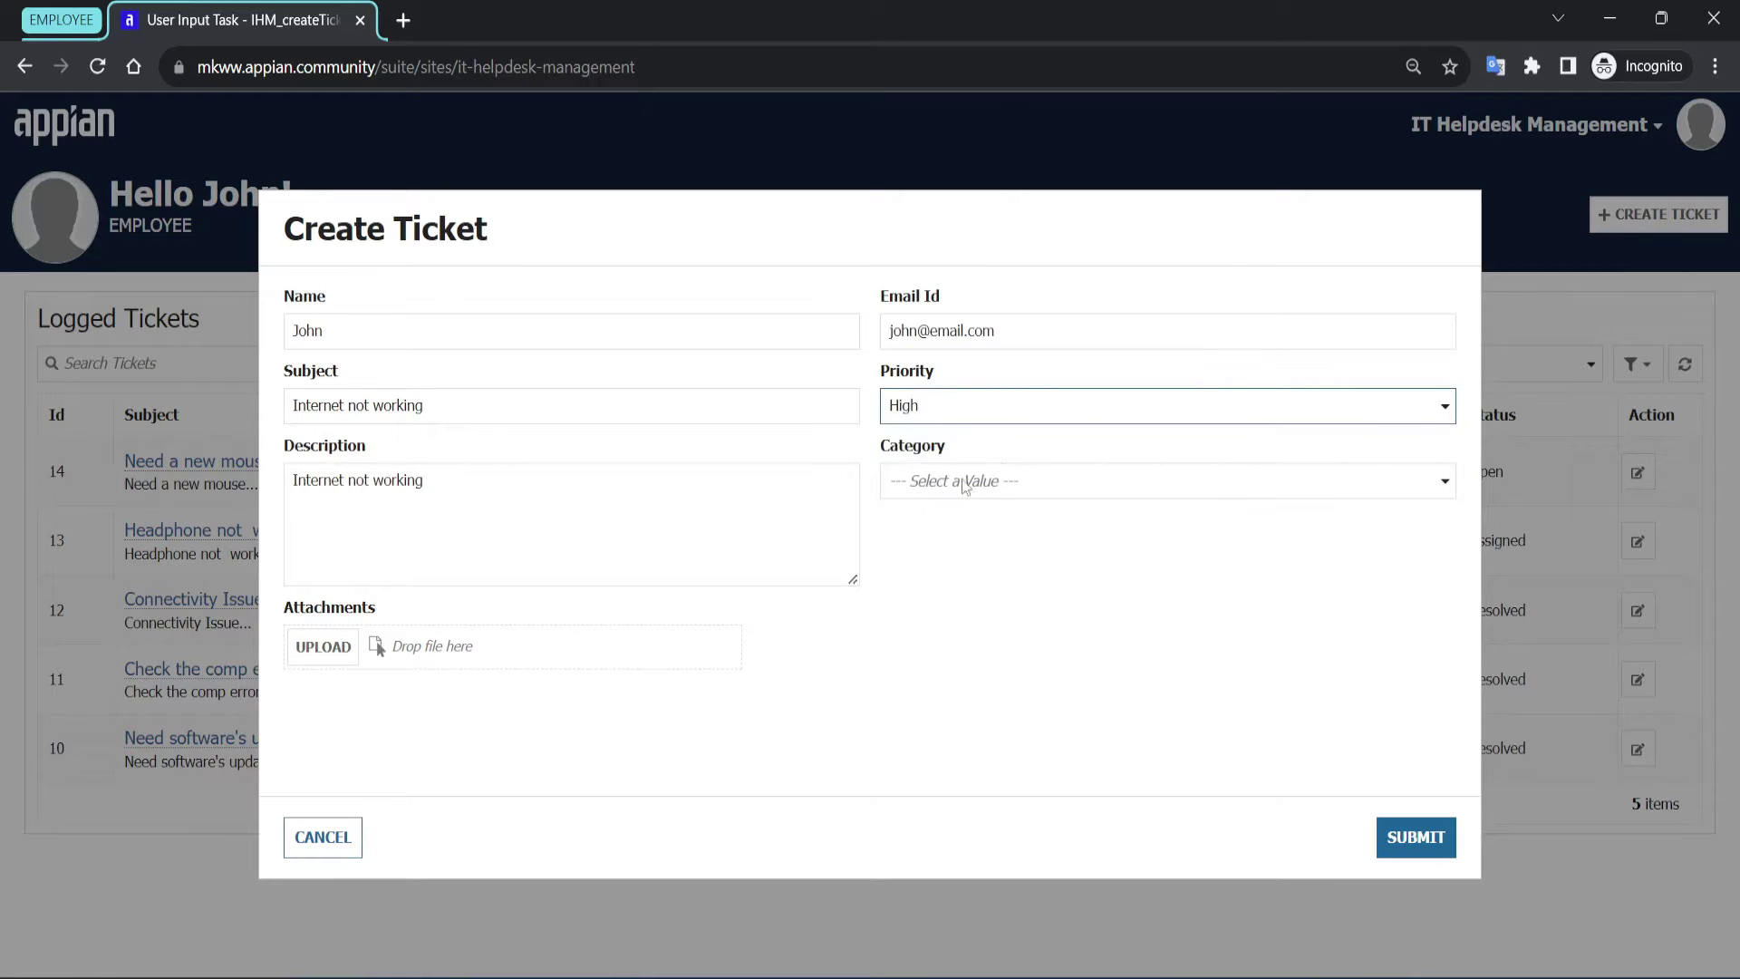
left_click(966, 482)
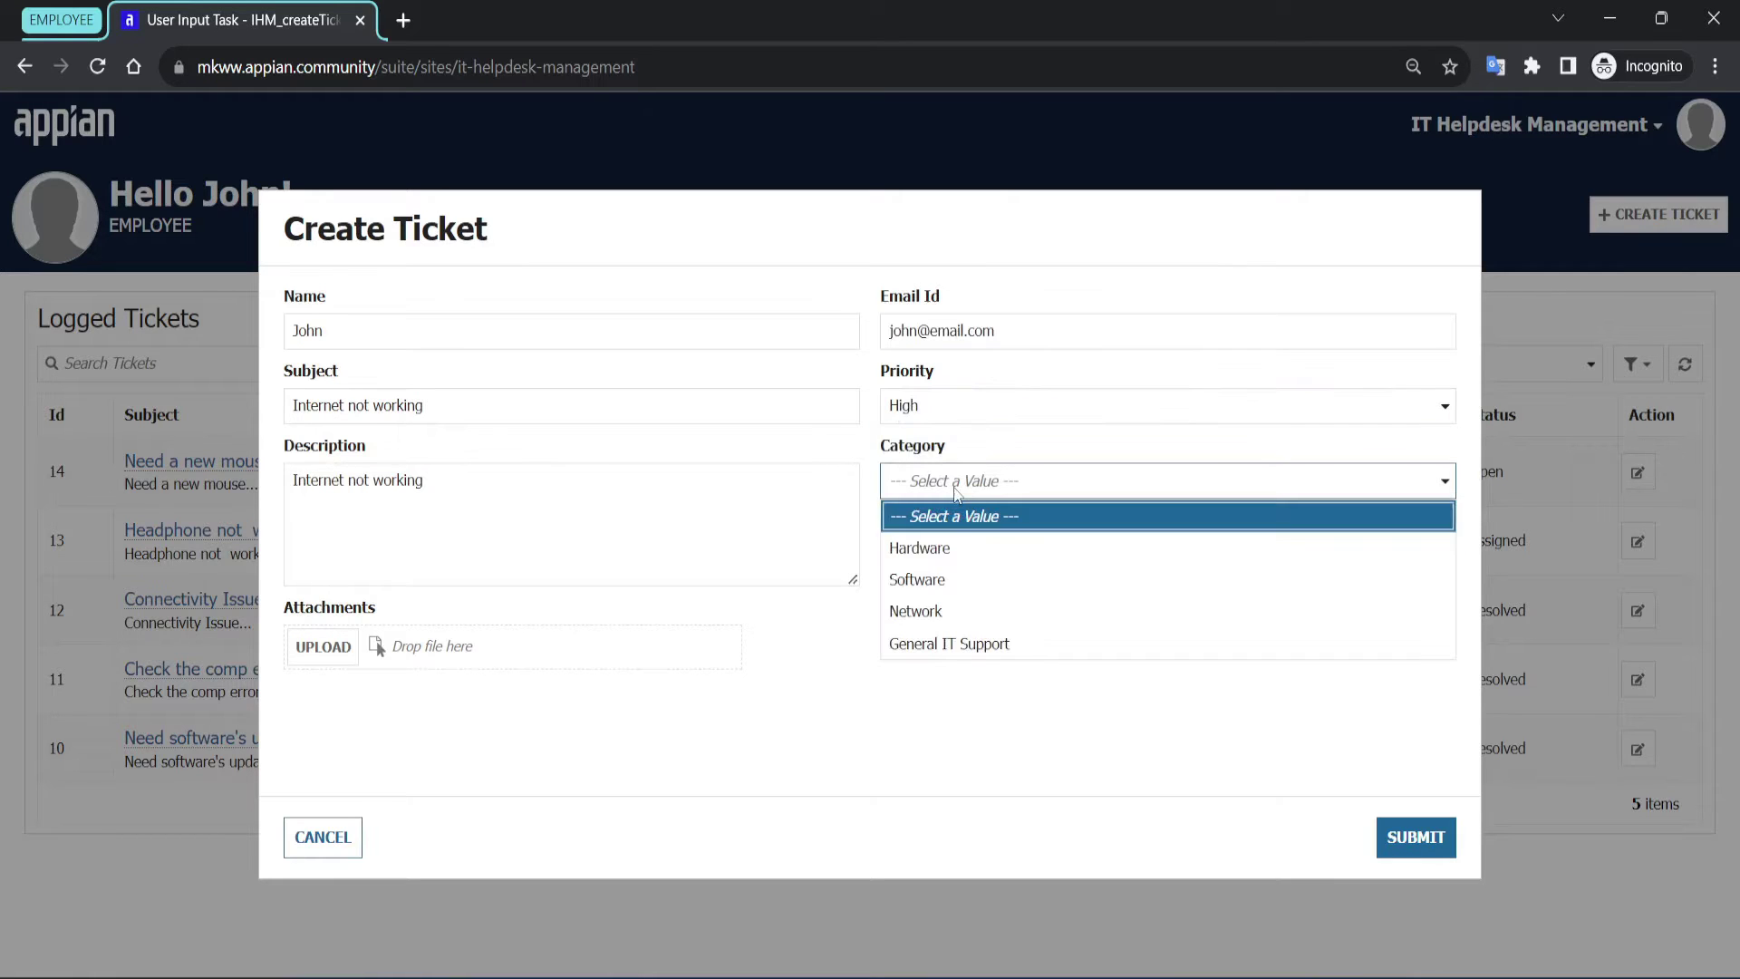
left_click(946, 616)
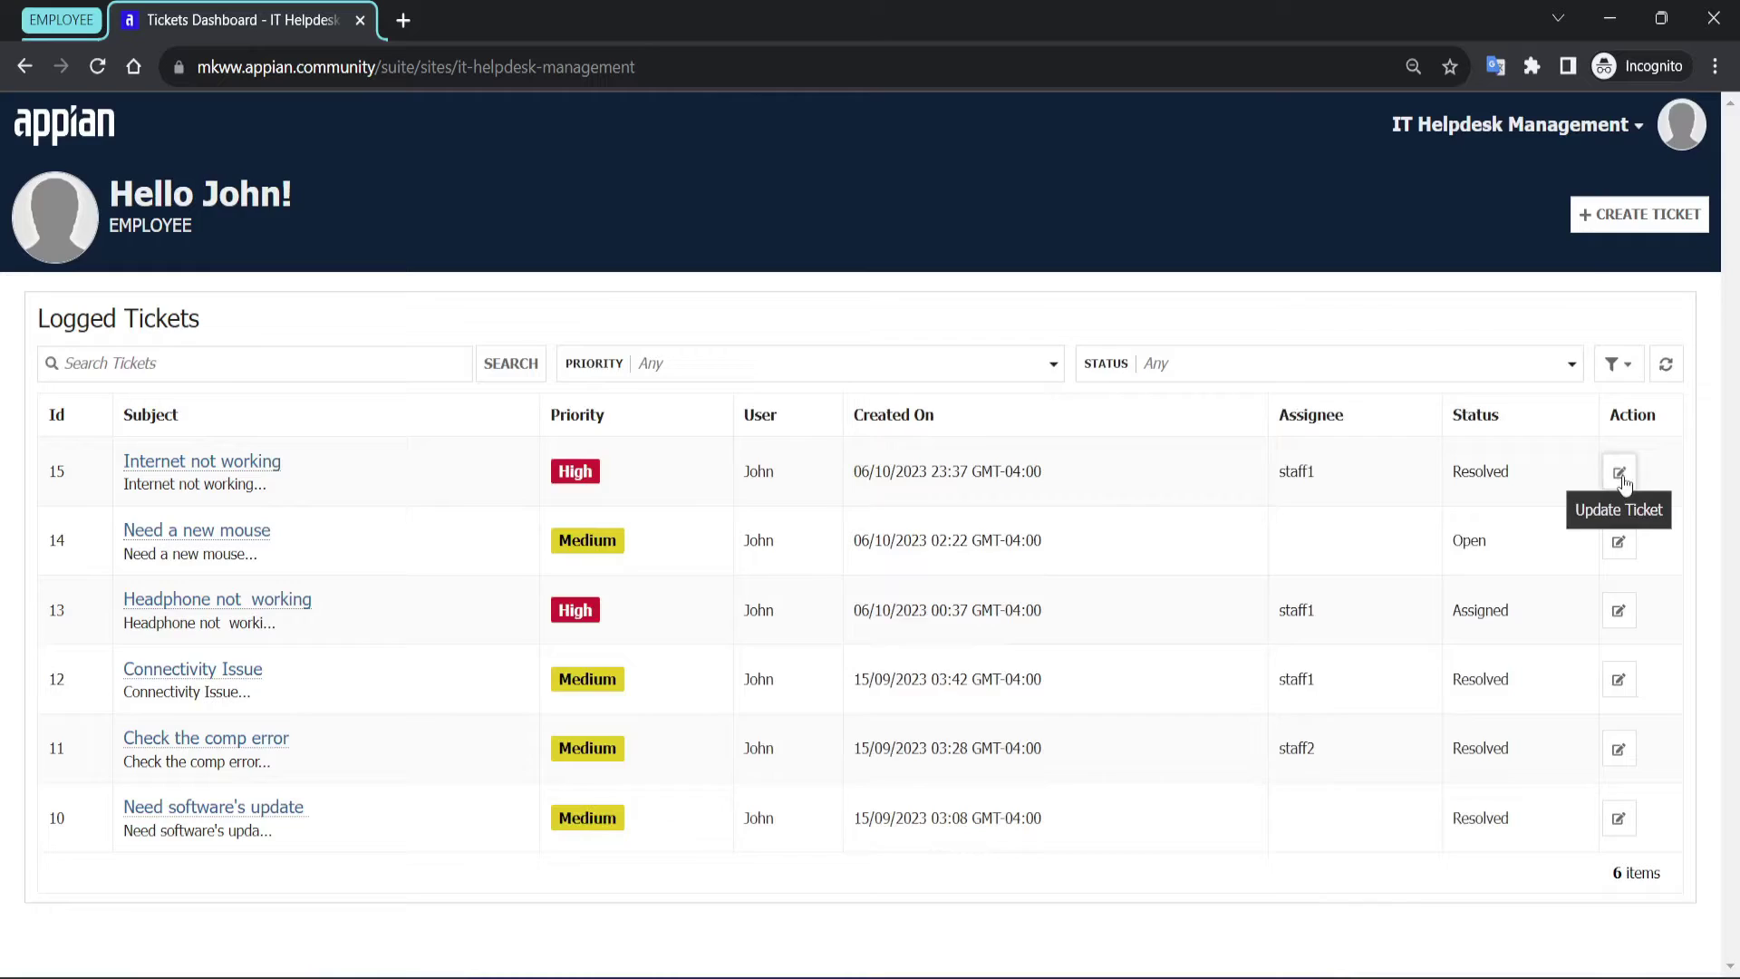
Open the "Internet not working" ticket for updating and browse for a file to attach.
left_click(1621, 478)
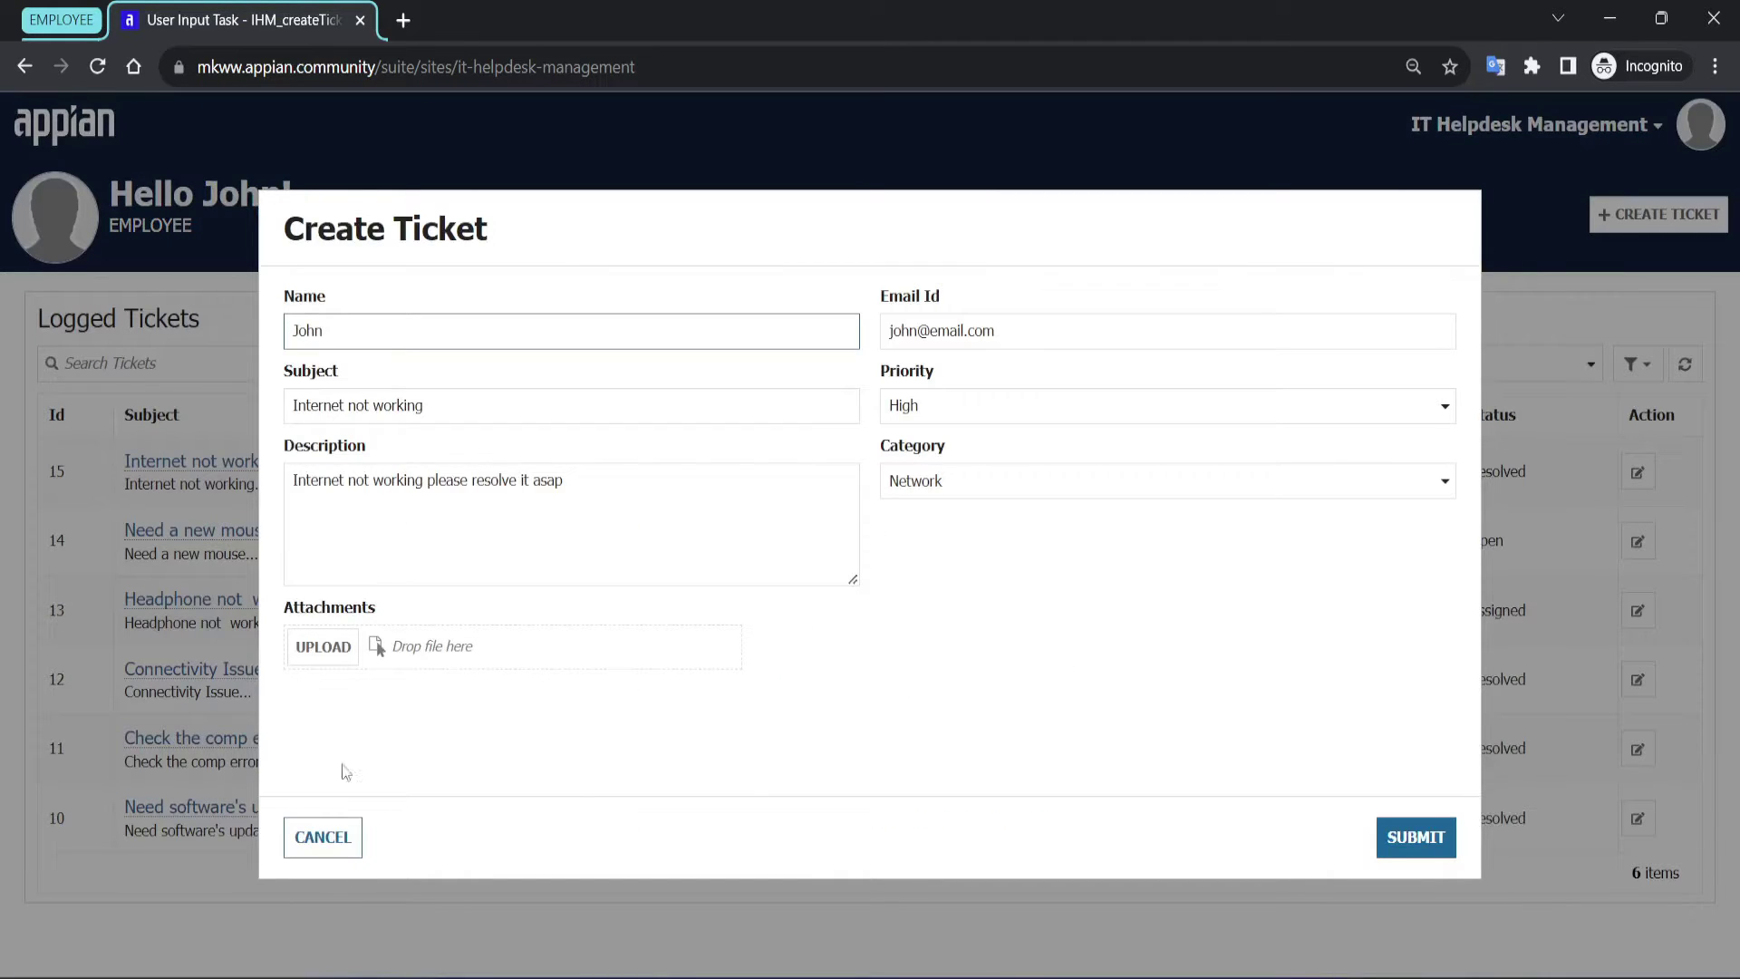
left_click(327, 647)
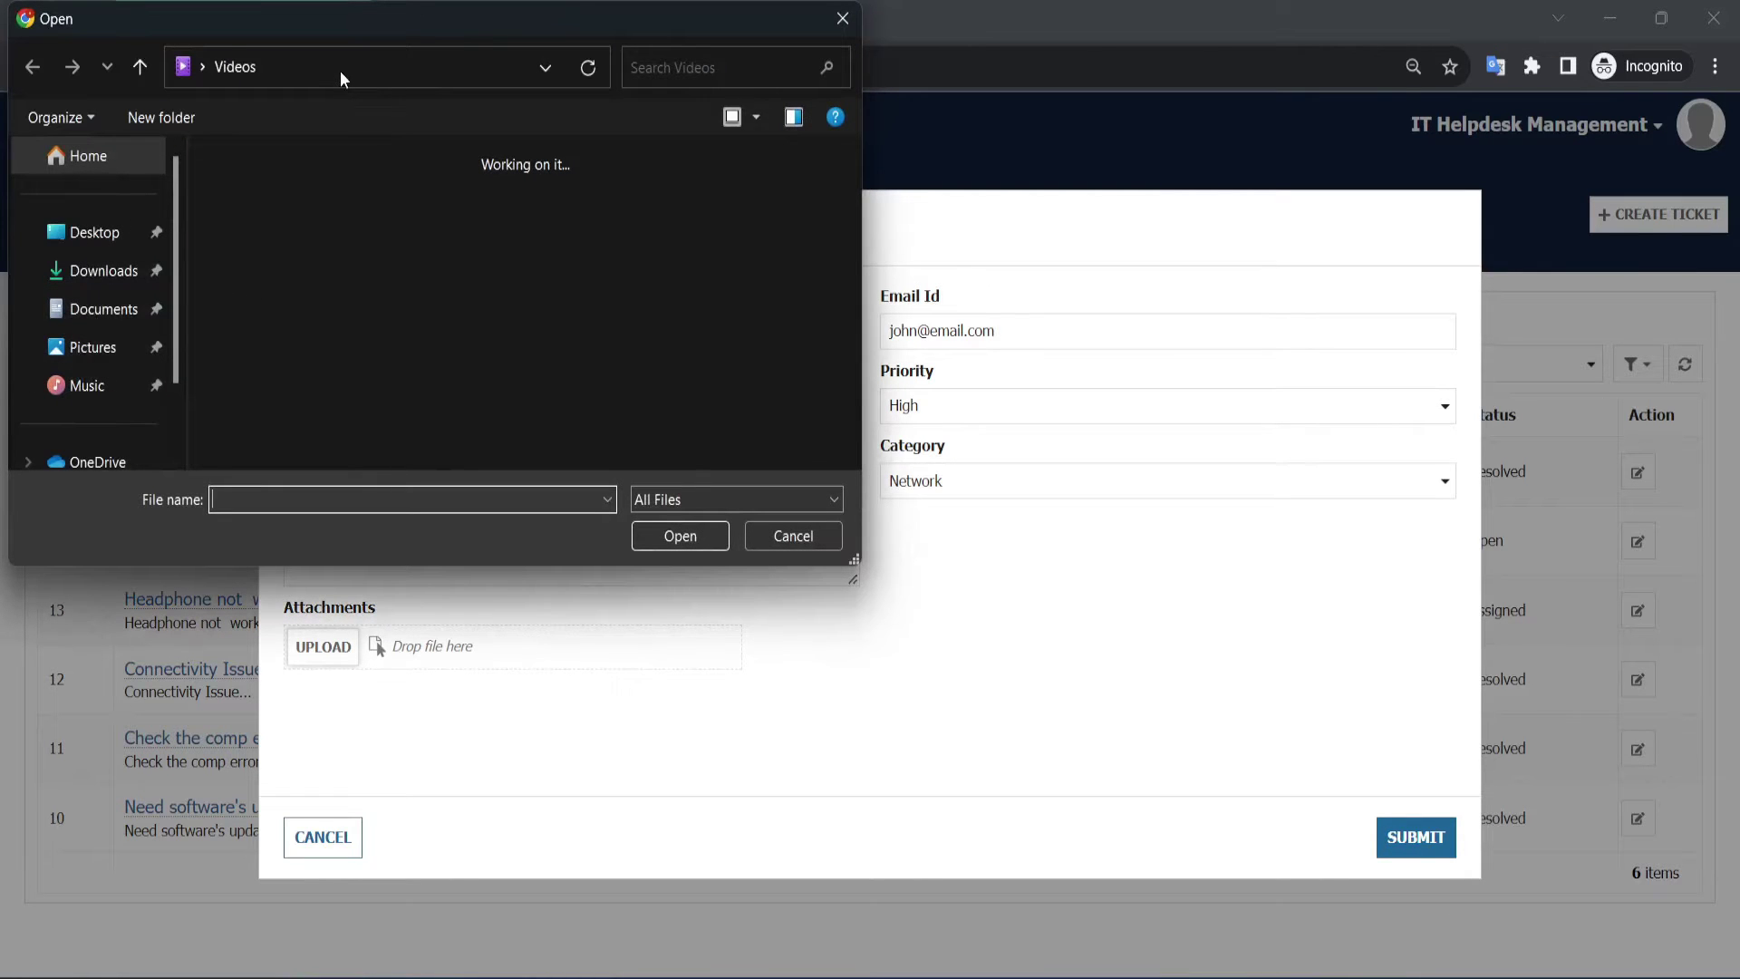
left_click(340, 71)
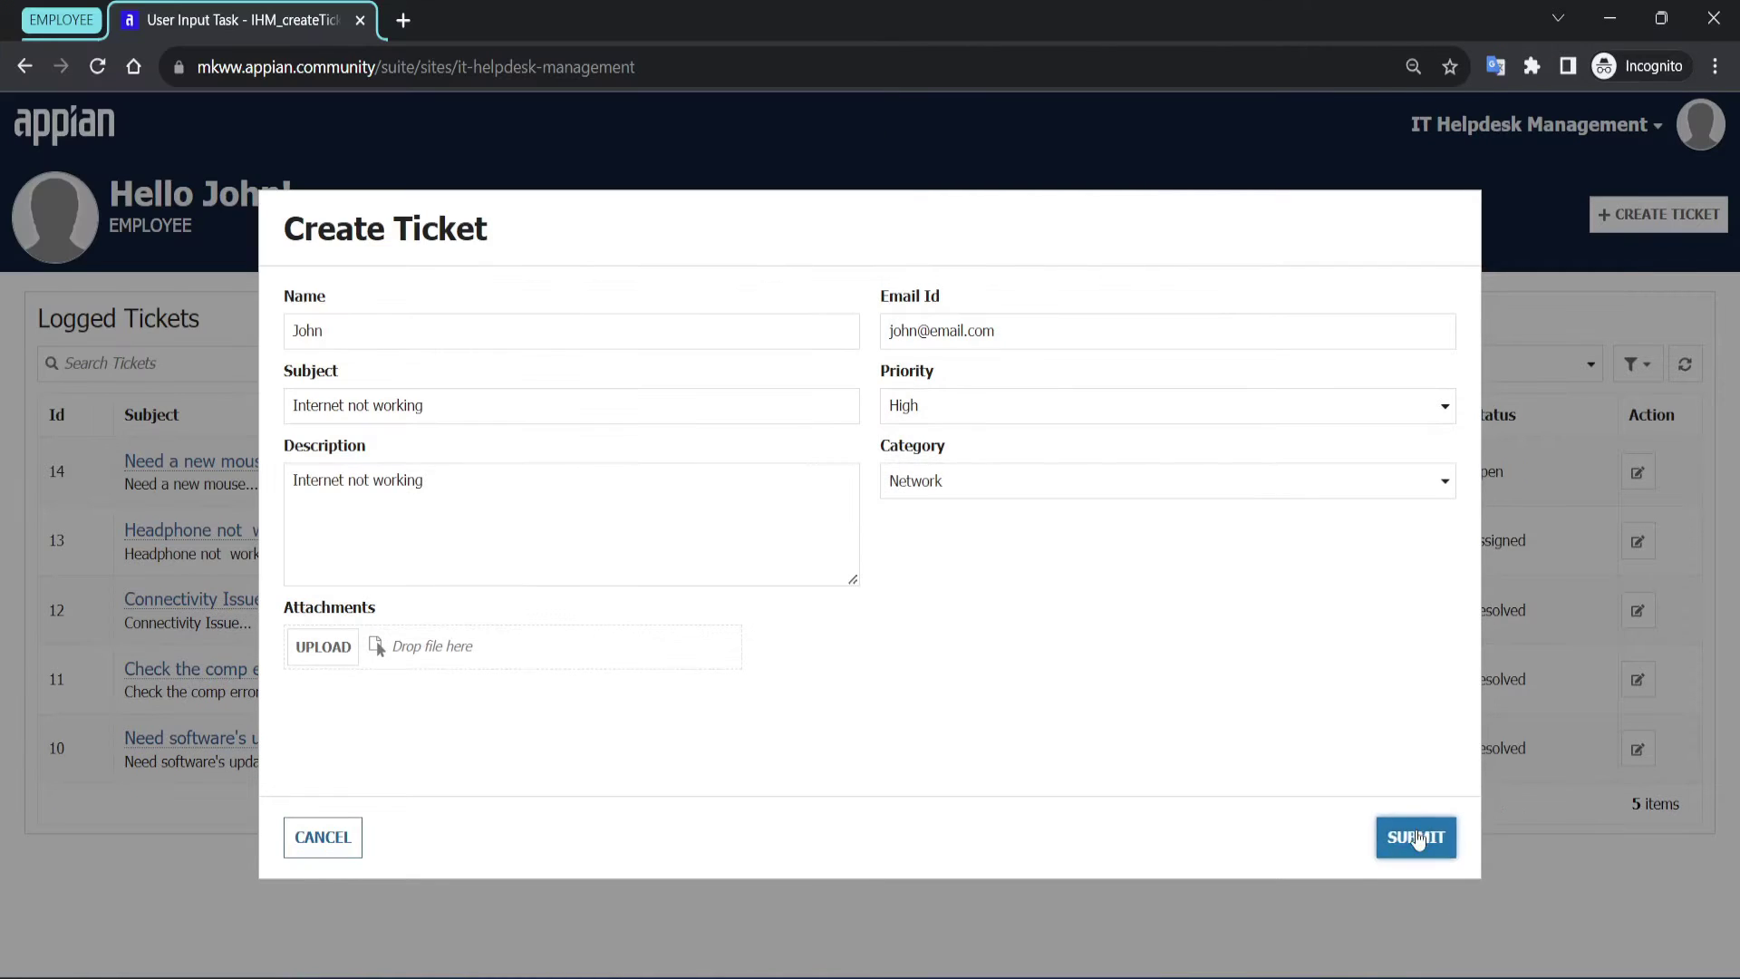
Submit the new "Internet not working" ticket and refresh the Logged Tickets list.
left_click(1417, 838)
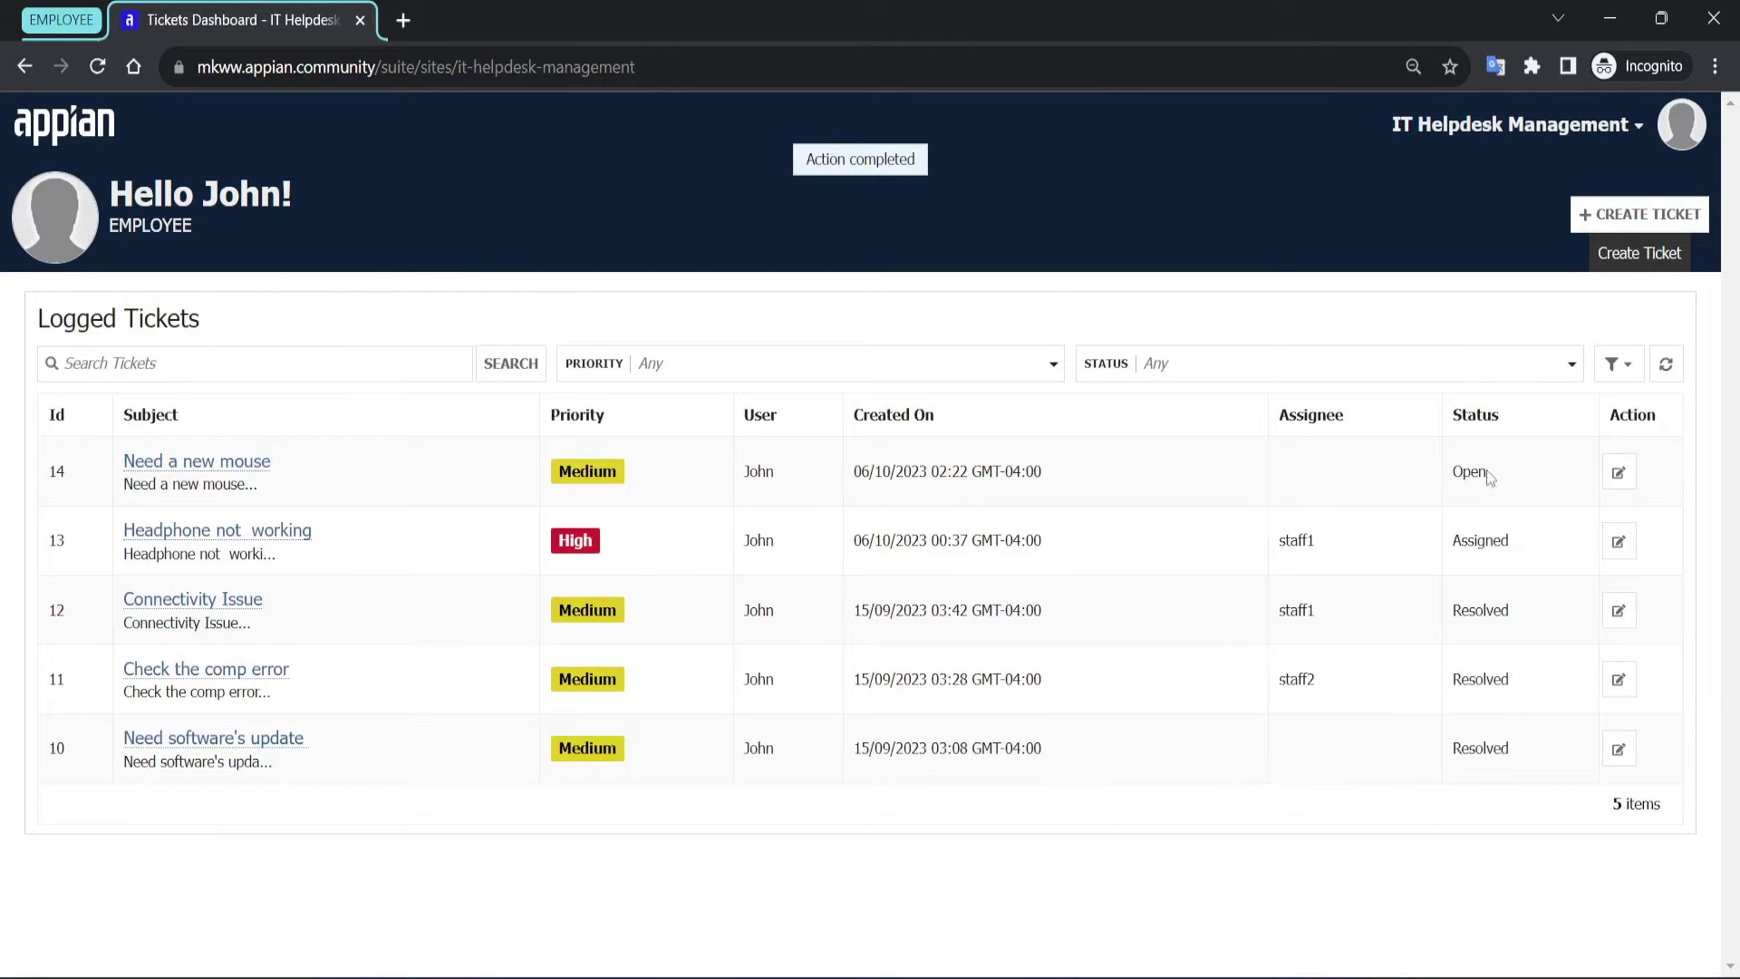
left_click(1665, 364)
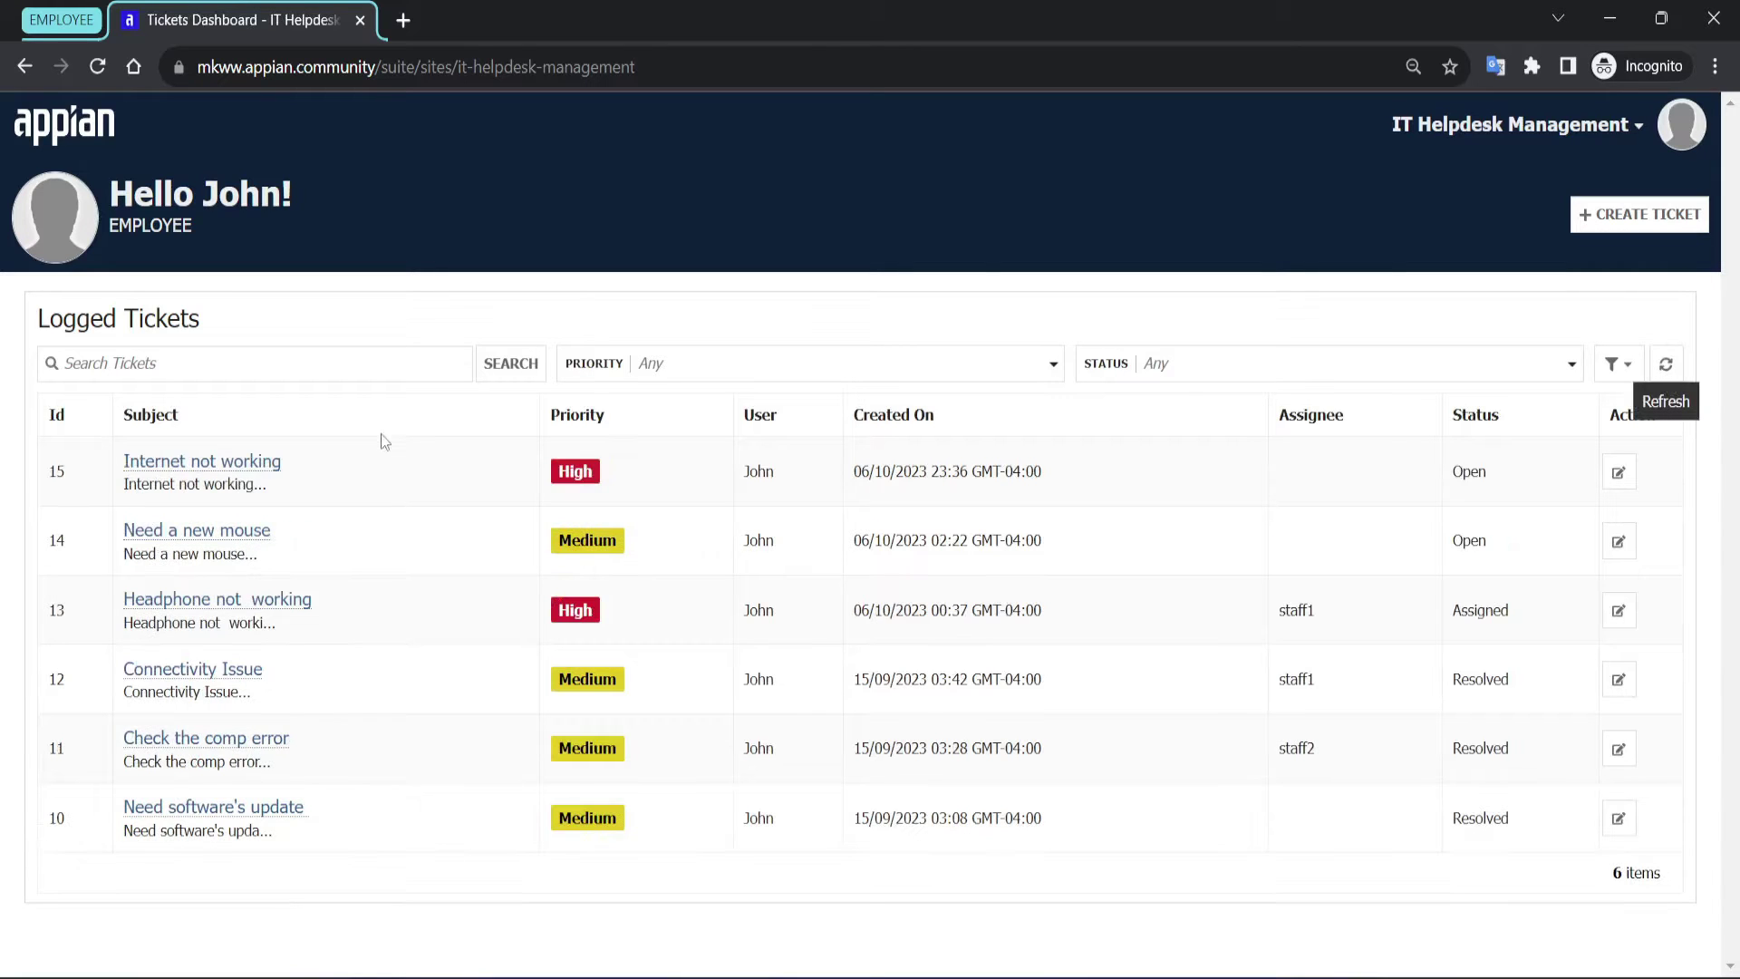
Examine the subject, priority, user, creation date, assignee and status of the "Internet not working" ticket in the employee view.
left_click_drag(365, 467, 117, 435)
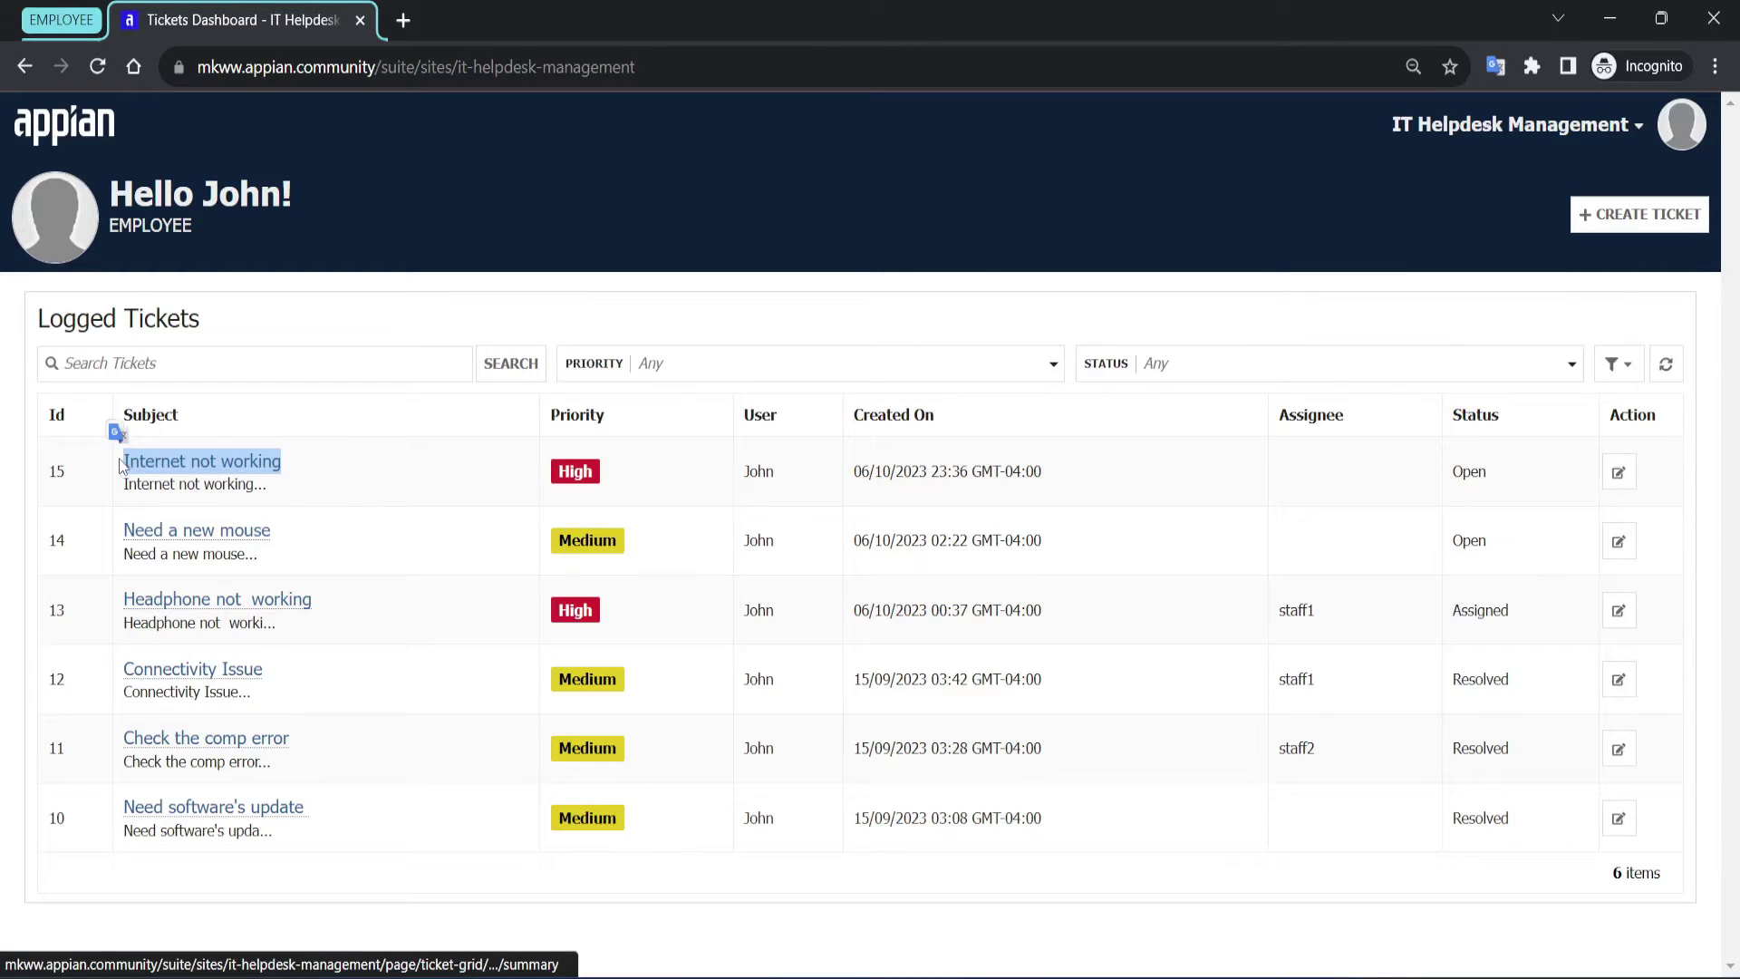
left_click(317, 464)
left_click(598, 473, "shift")
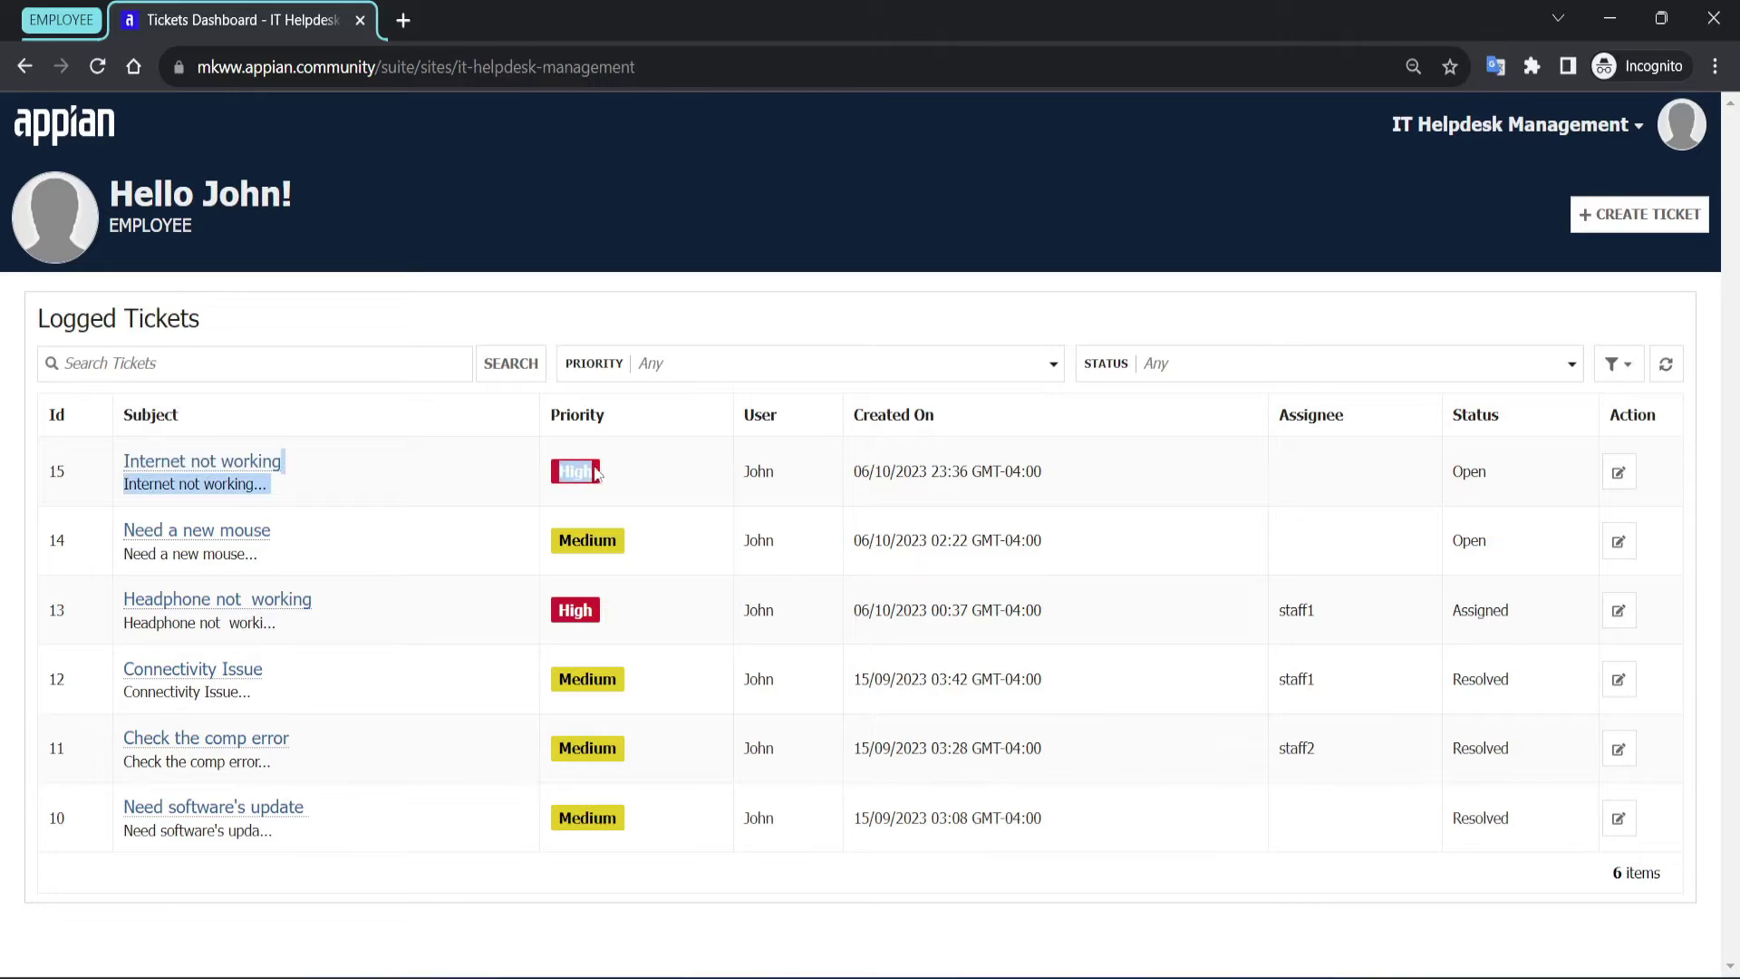
left_click(696, 485)
double_click(752, 472)
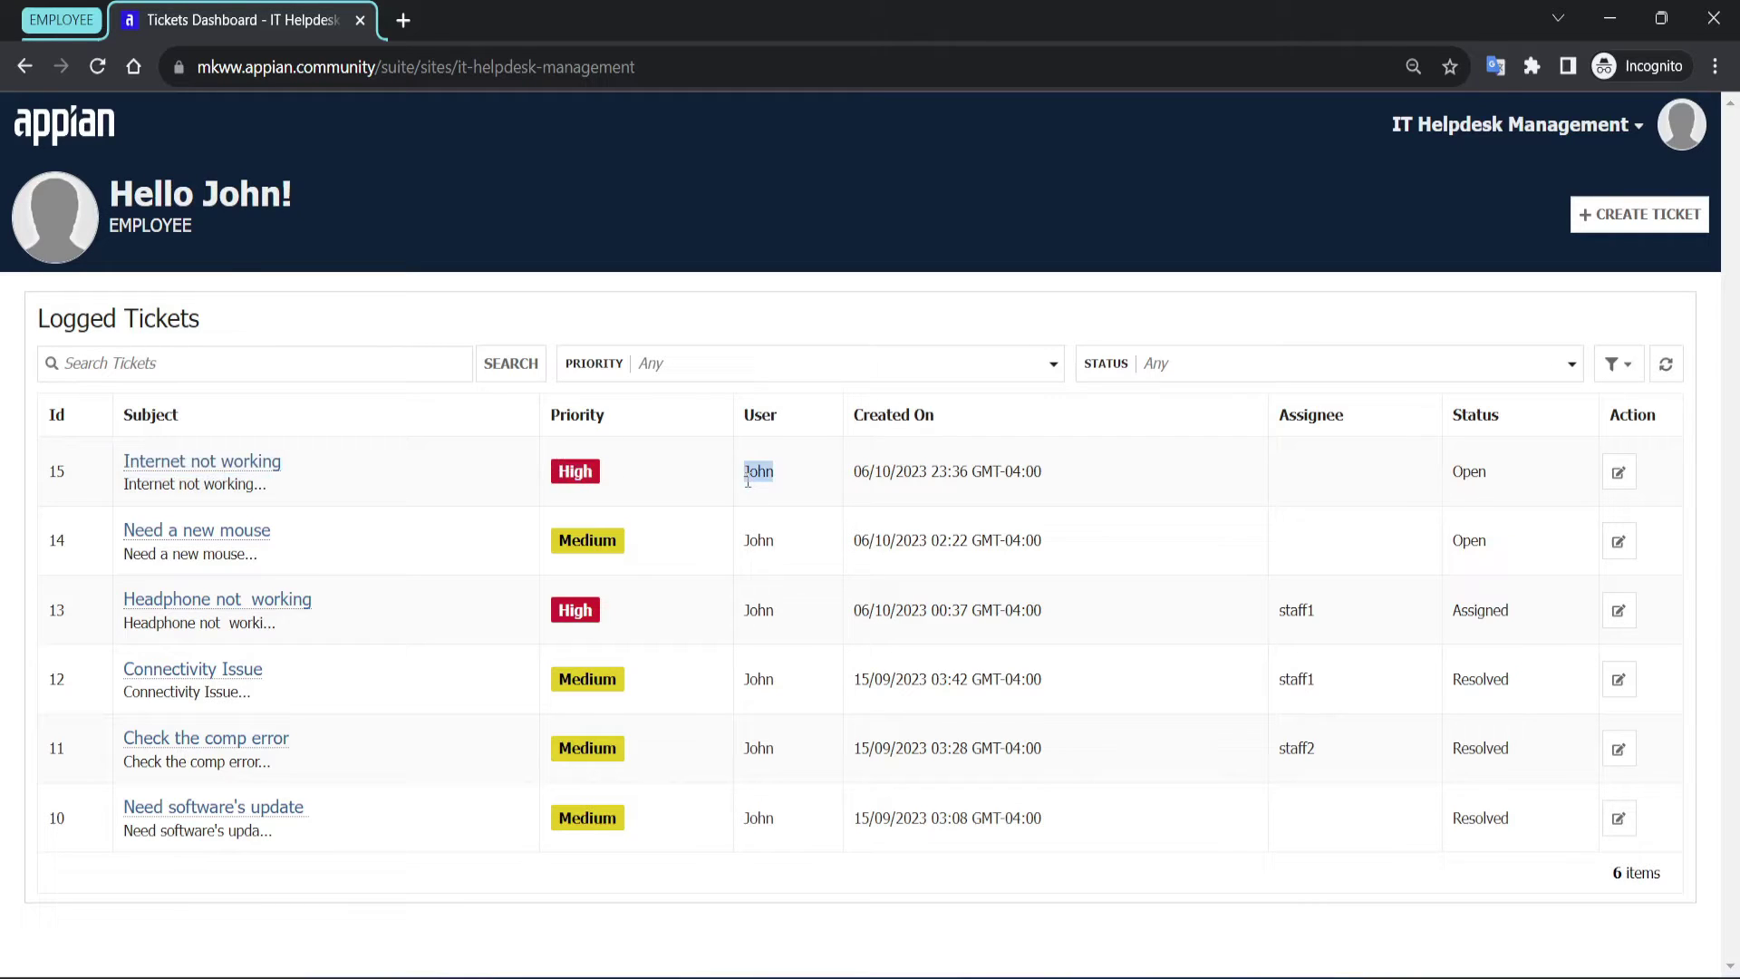
left_click(1065, 481)
scroll(1313, 480, "up", 5)
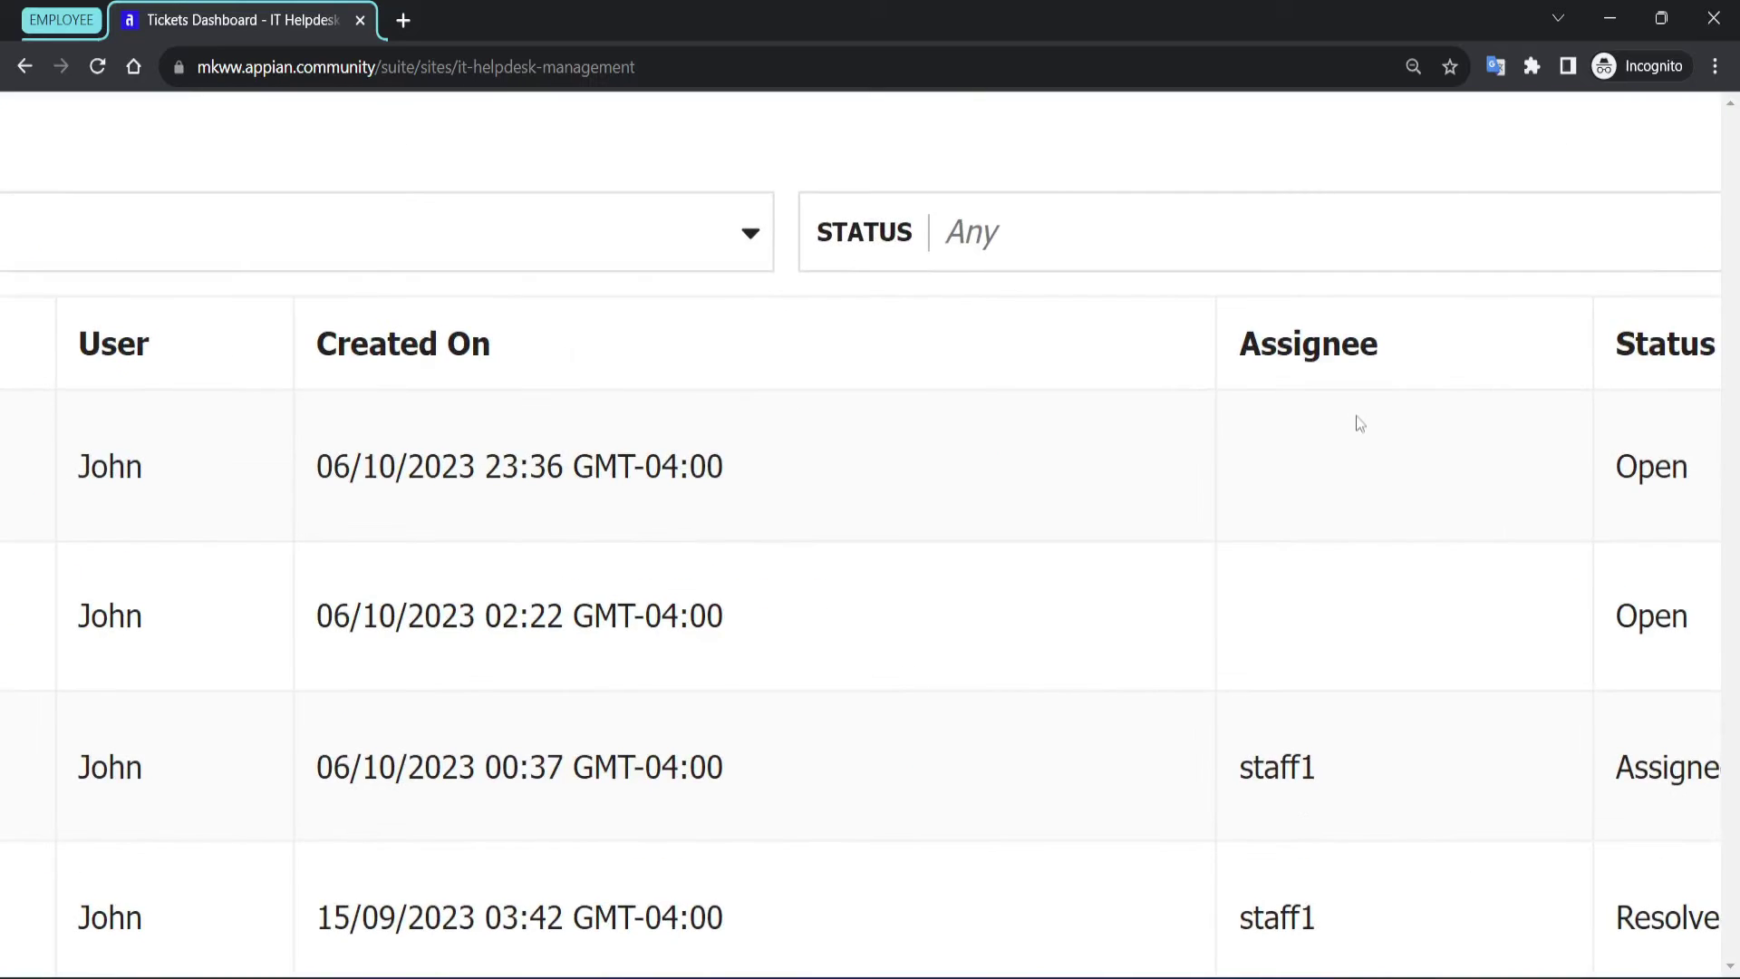
scroll(1328, 482, "down", 5)
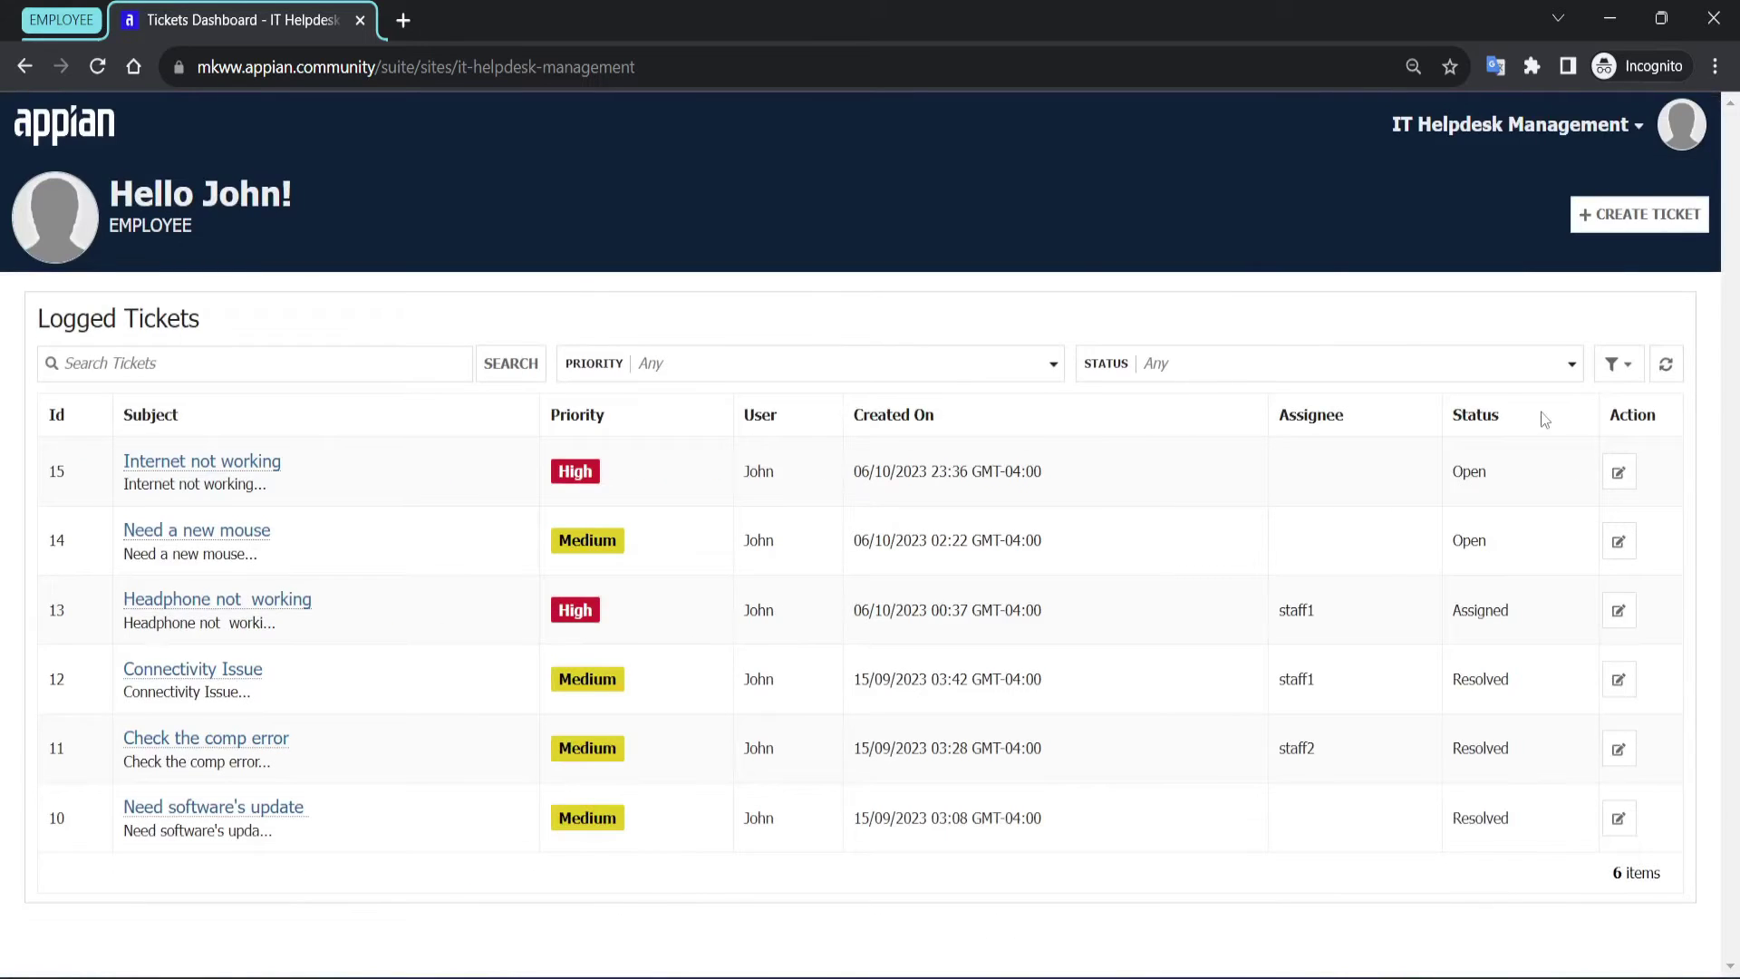
scroll(1544, 418, "up", 5)
double_click(1463, 533)
scroll(1321, 544, "down", 5)
Update the "Internet not working" ticket's description to "Internet not working please resolve it asap" and submit the change.
left_click(1618, 472)
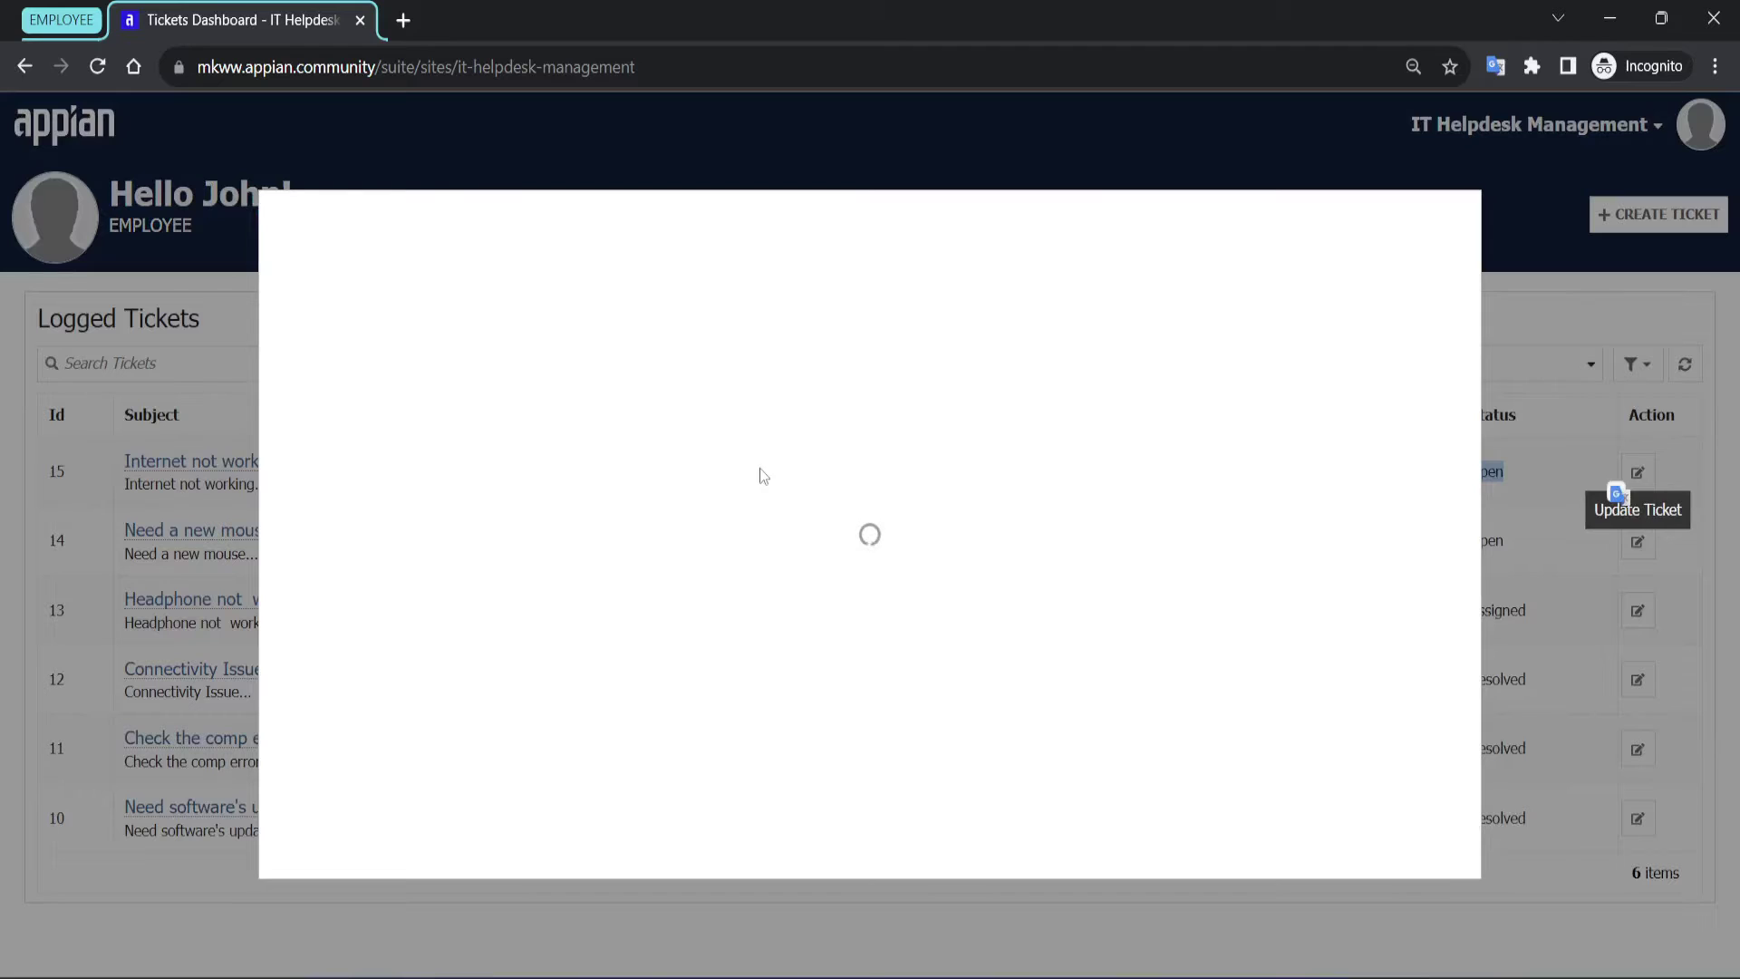
left_click(472, 529)
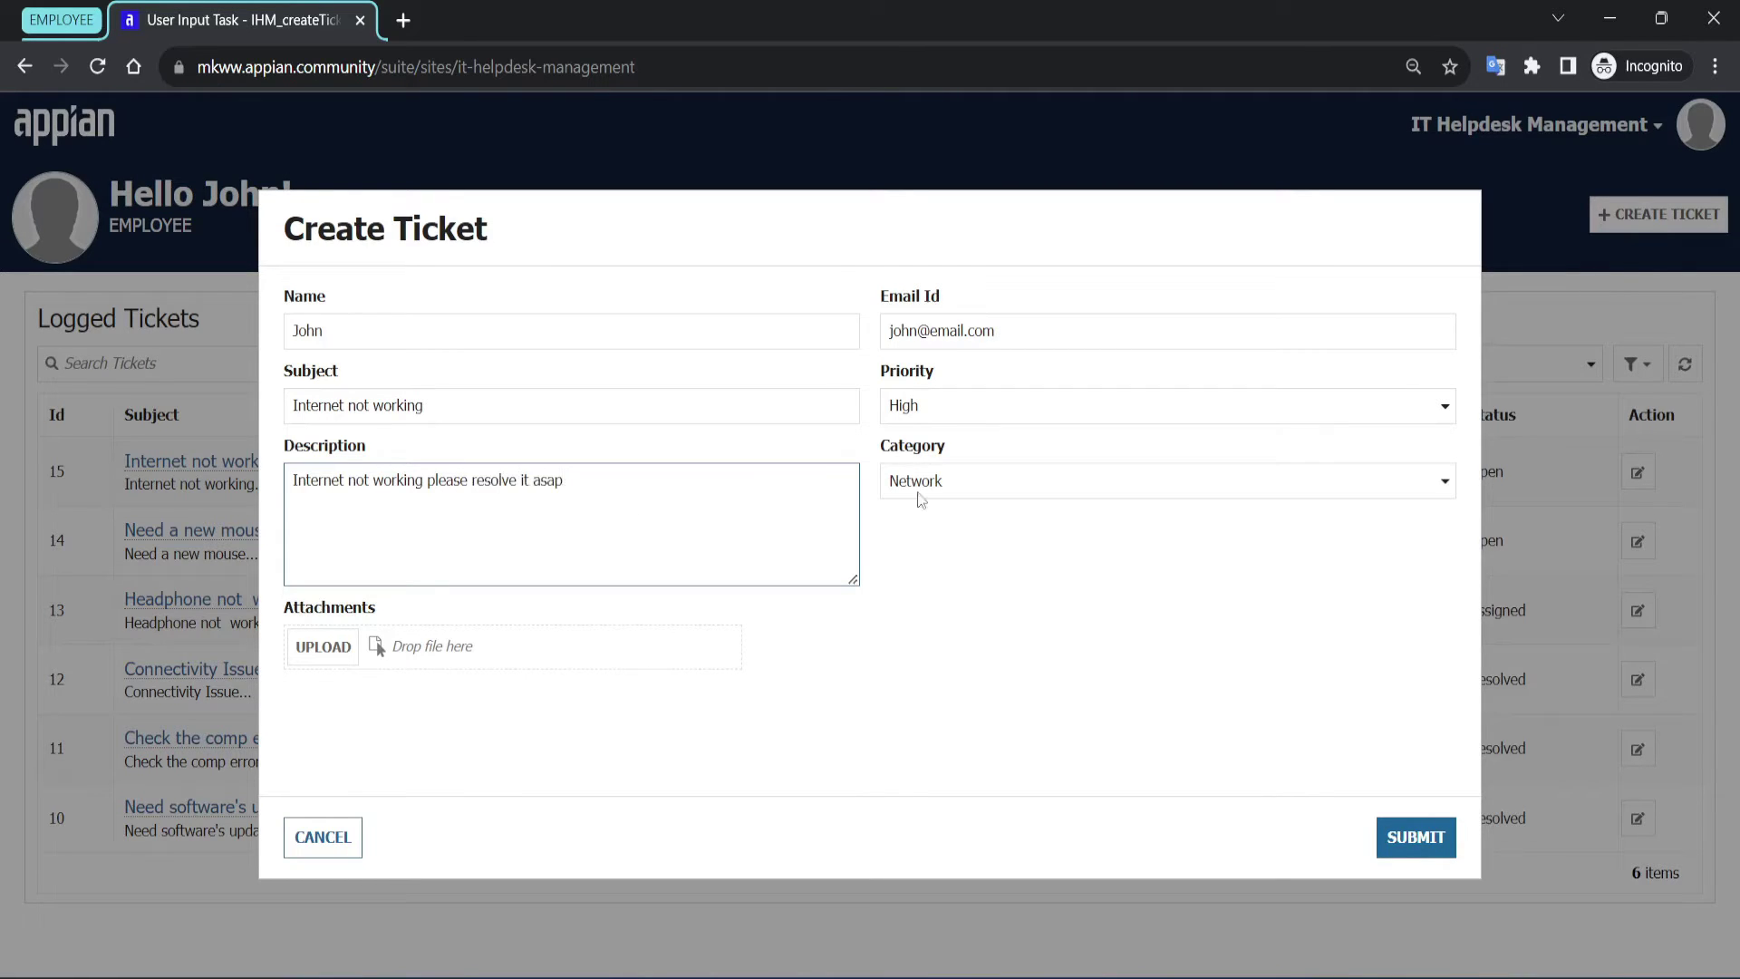
left_click(1401, 832)
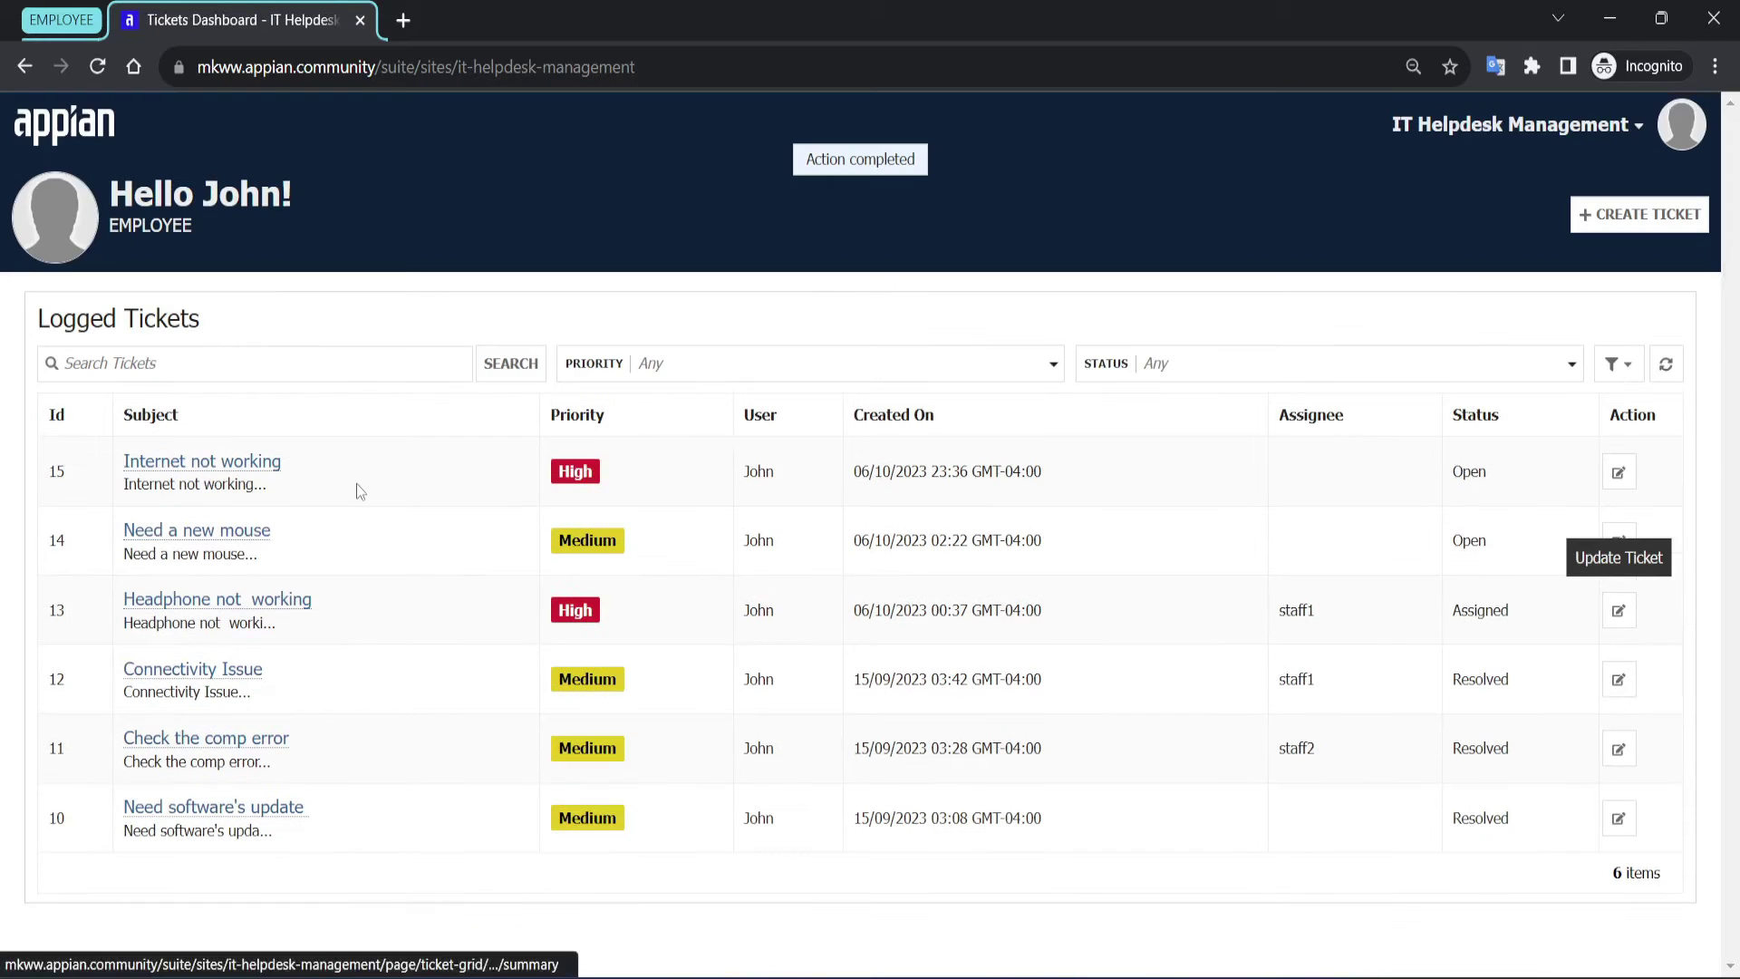
scroll(281, 507, "up", 5)
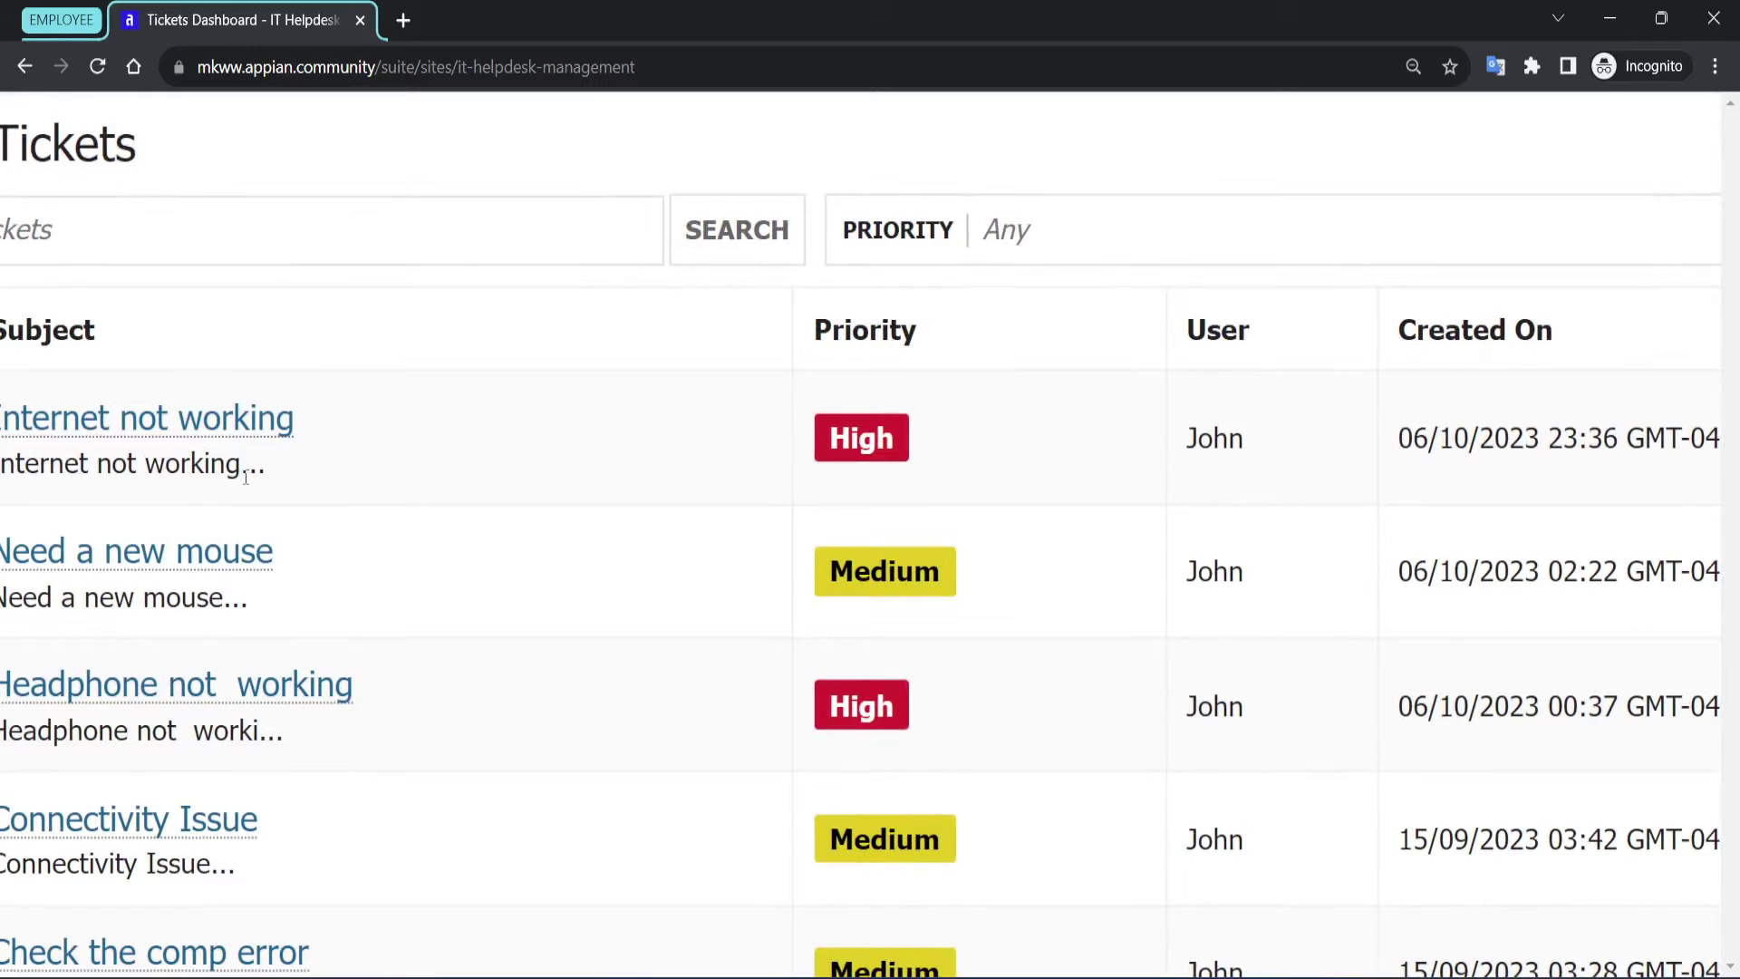
scroll(308, 471, "down", 5)
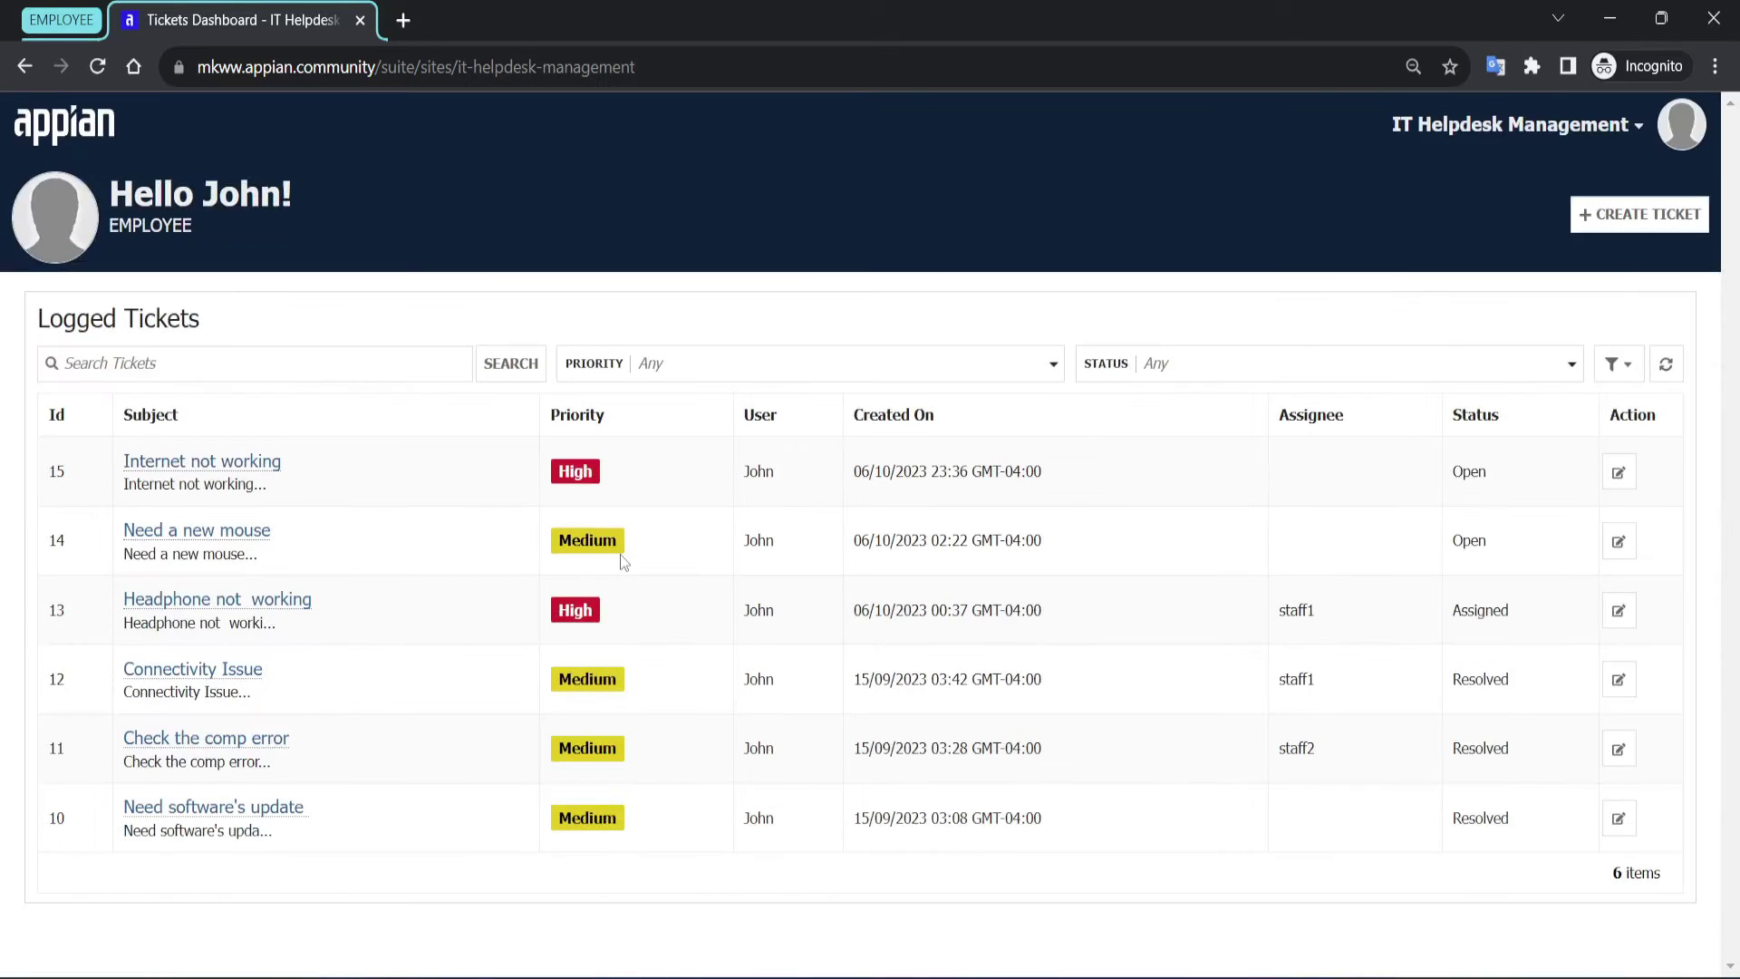
Open the "Internet not working" ticket's summary and examine its subject, description, attachments, priority and assignee.
left_click(176, 465)
left_click(177, 466)
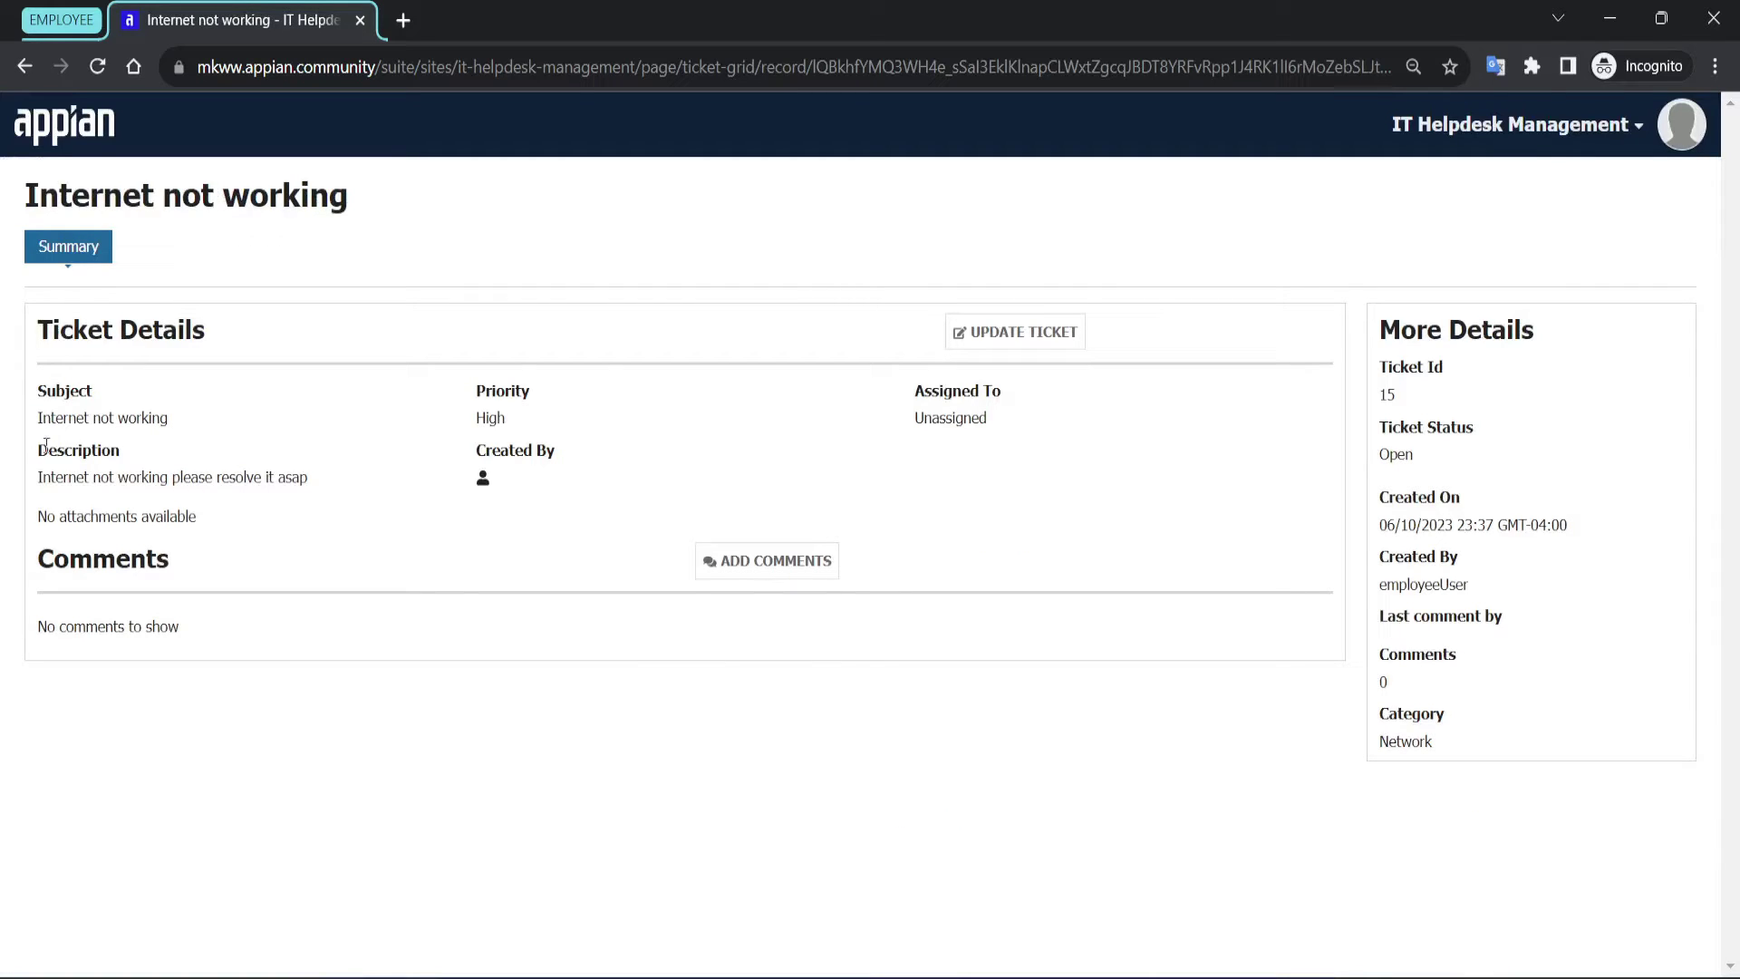
left_click_drag(73, 425, 214, 419)
left_click(214, 413)
left_click_drag(37, 477, 318, 478)
left_click(318, 478)
triple_click(220, 514)
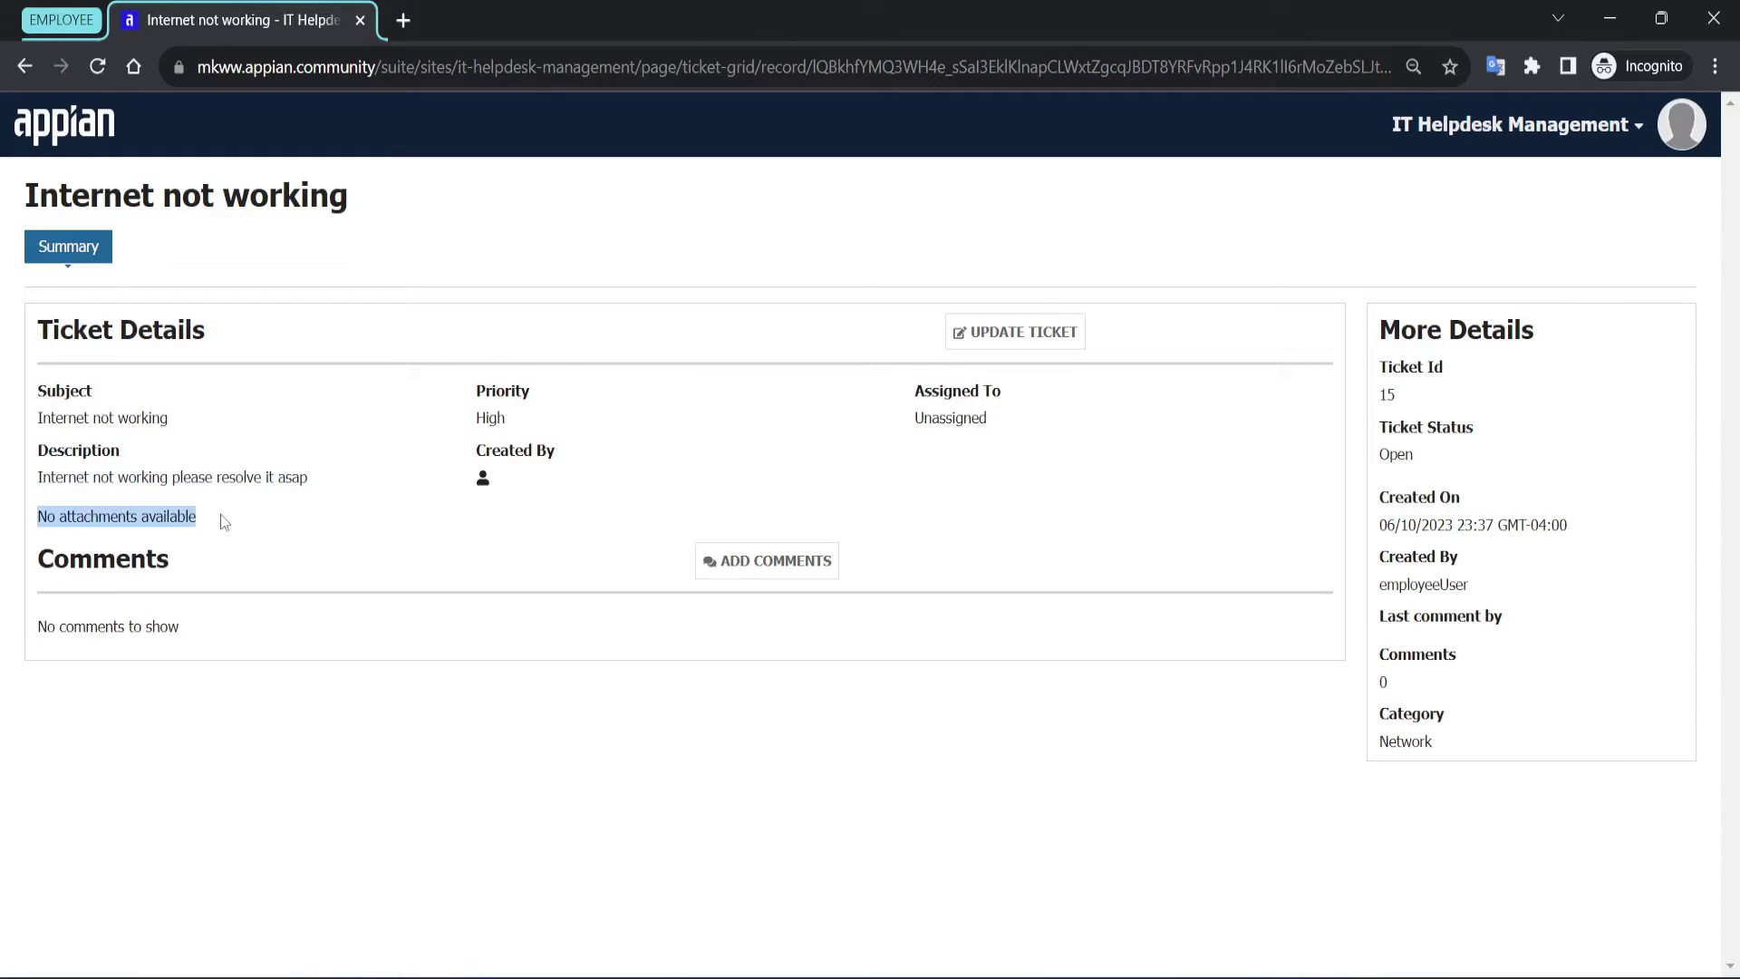
left_click(220, 513)
left_click_drag(36, 516, 128, 518)
left_click(469, 424)
left_click_drag(469, 424, 691, 395)
left_click_drag(917, 434, 1019, 413)
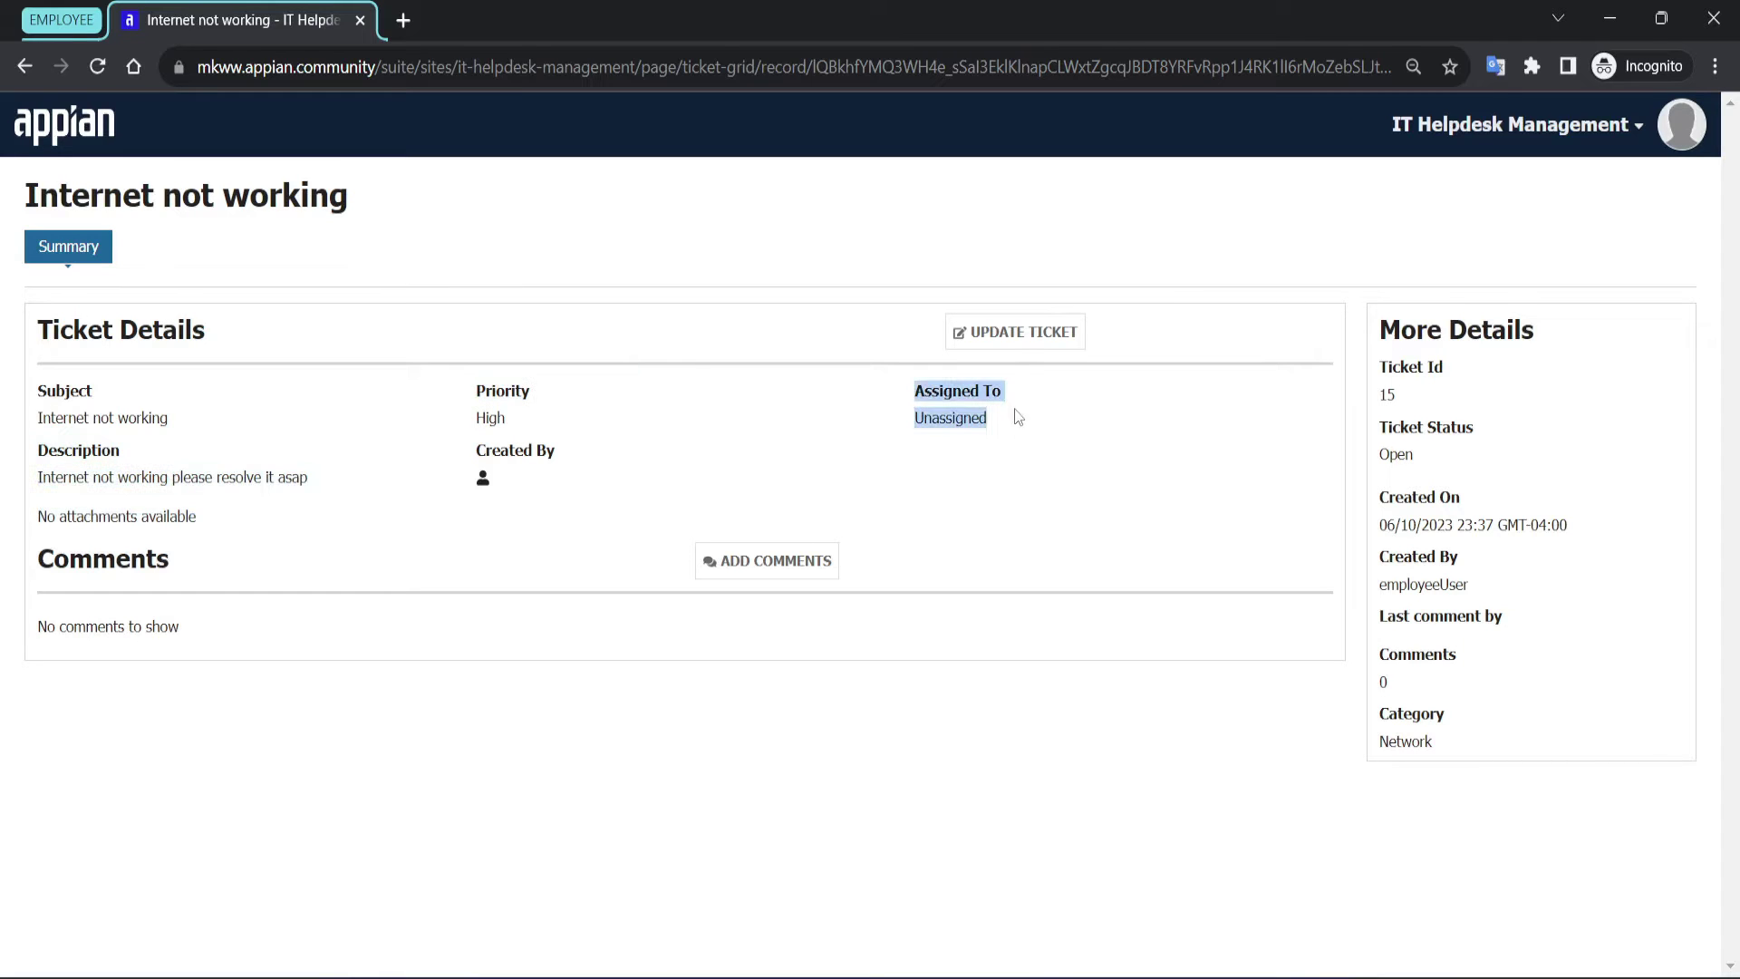
left_click(1088, 505)
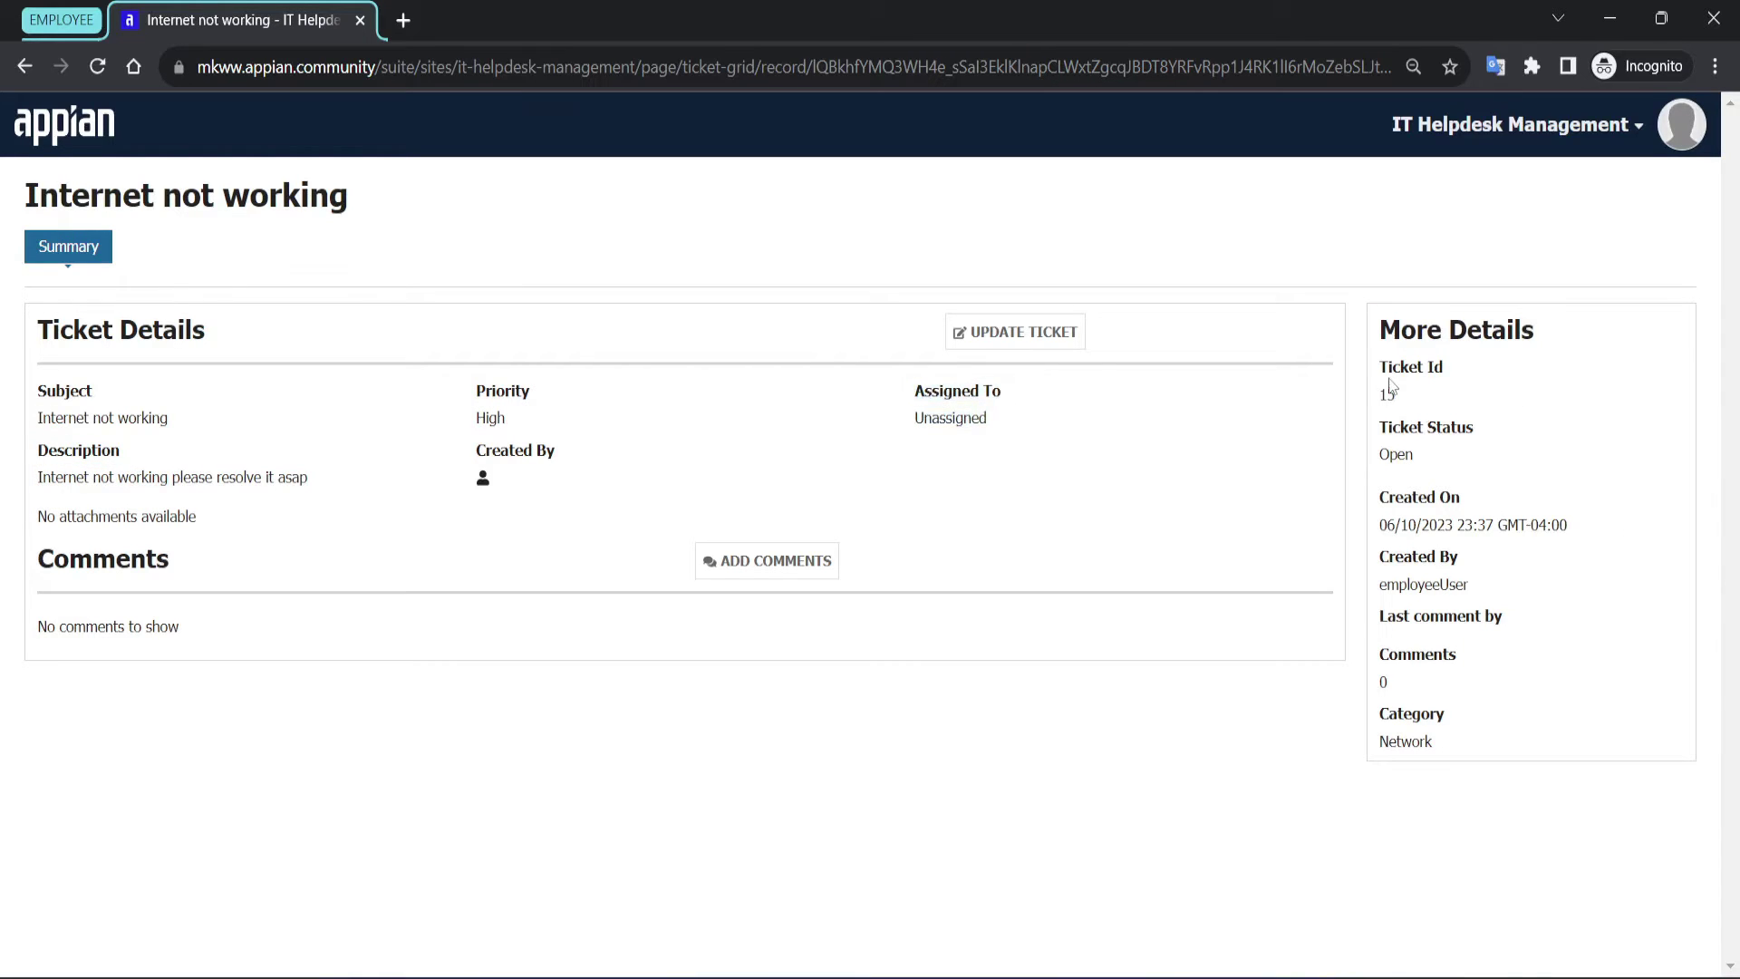
Examine the ticket's More Details section: ticket ID, status, creation date, creator, comment count and category.
scroll(1393, 387, "up", 5)
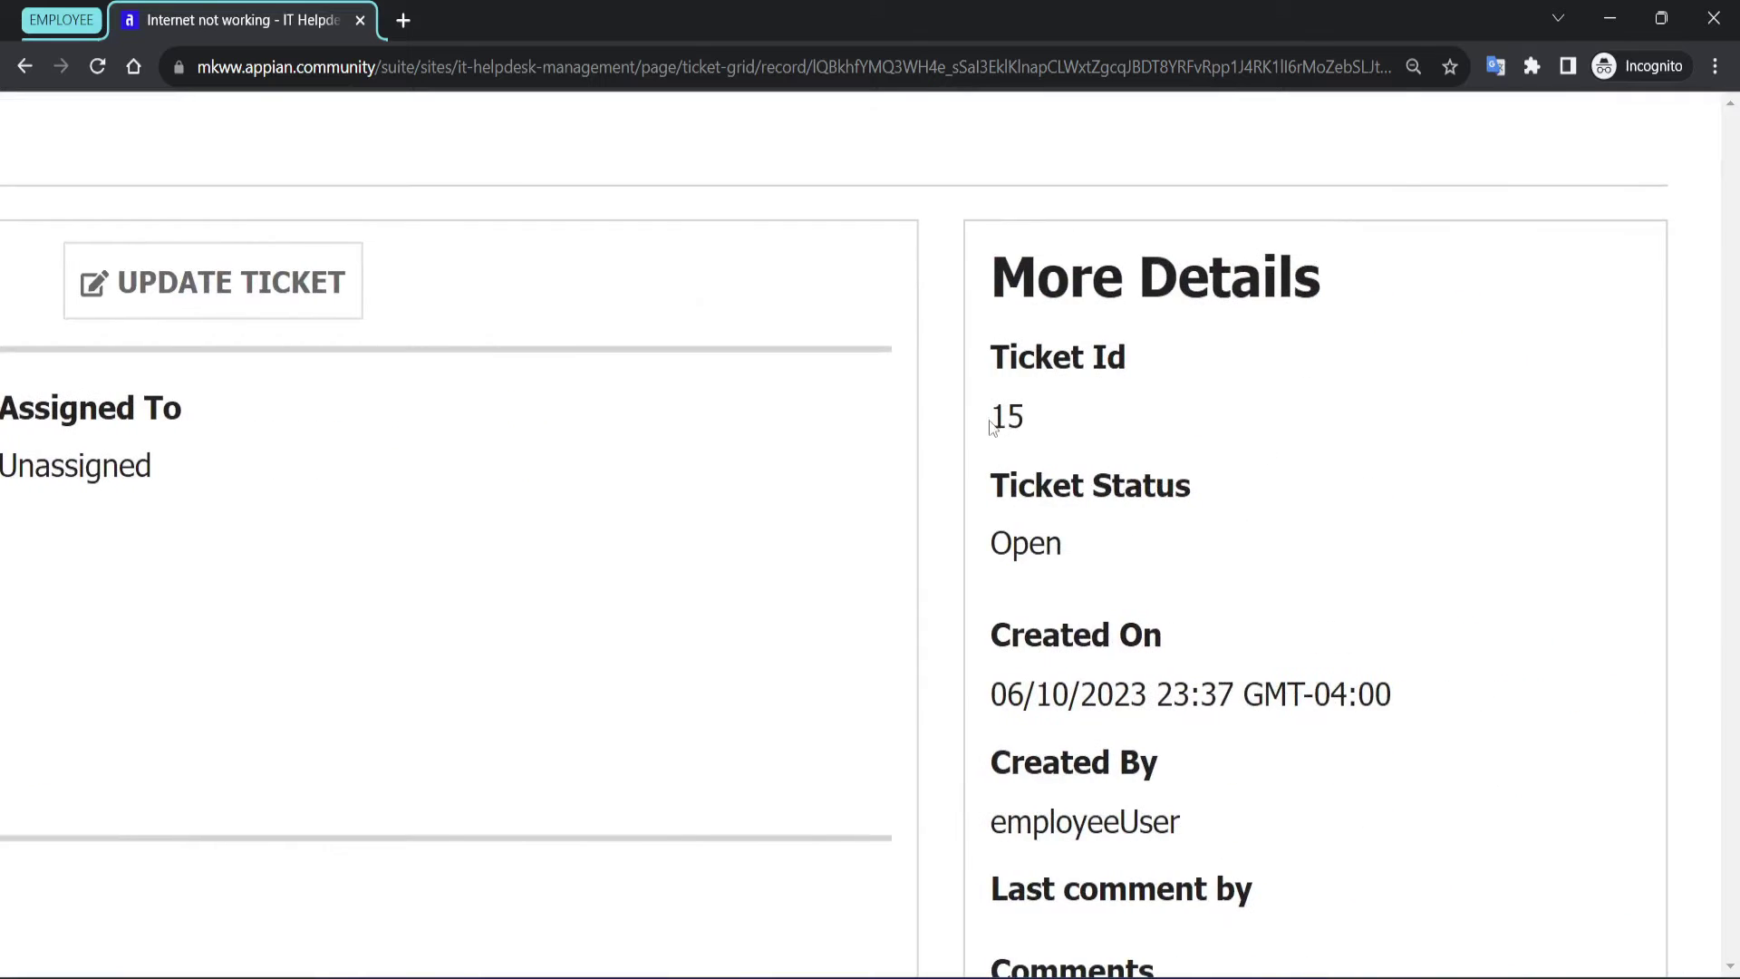
left_click_drag(993, 426, 1069, 419)
left_click(1131, 526)
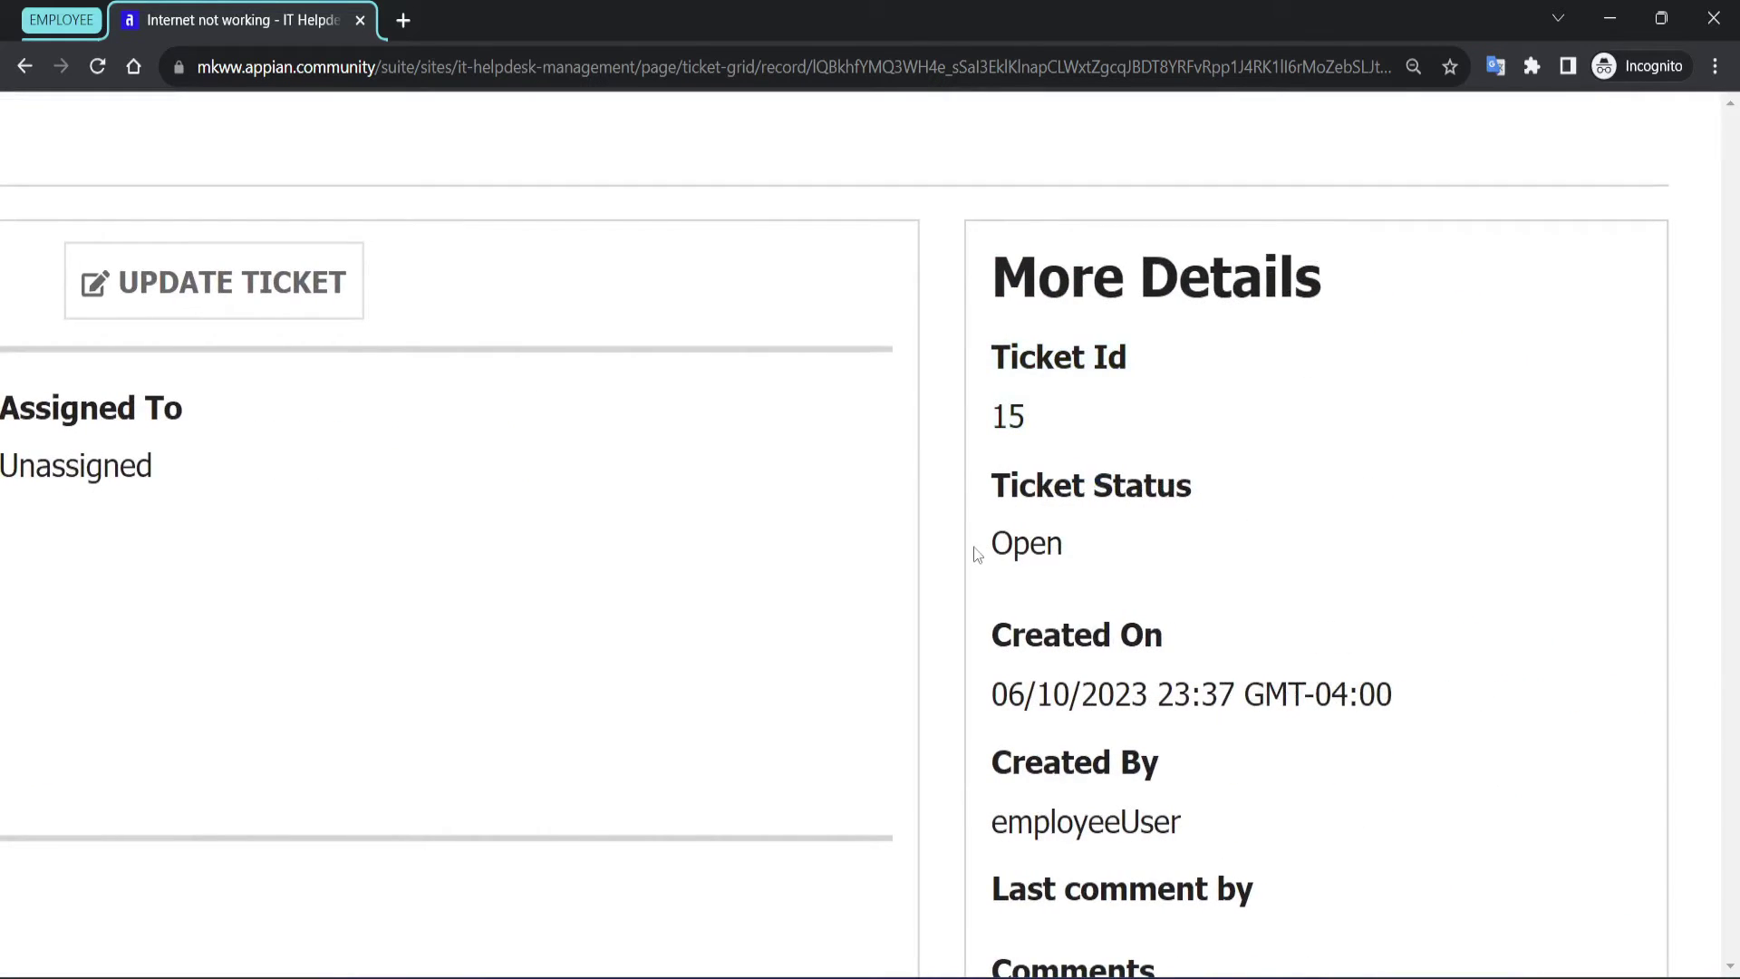
left_click_drag(987, 470, 1069, 554)
left_click(1227, 587)
scroll(1056, 520, "down", 3)
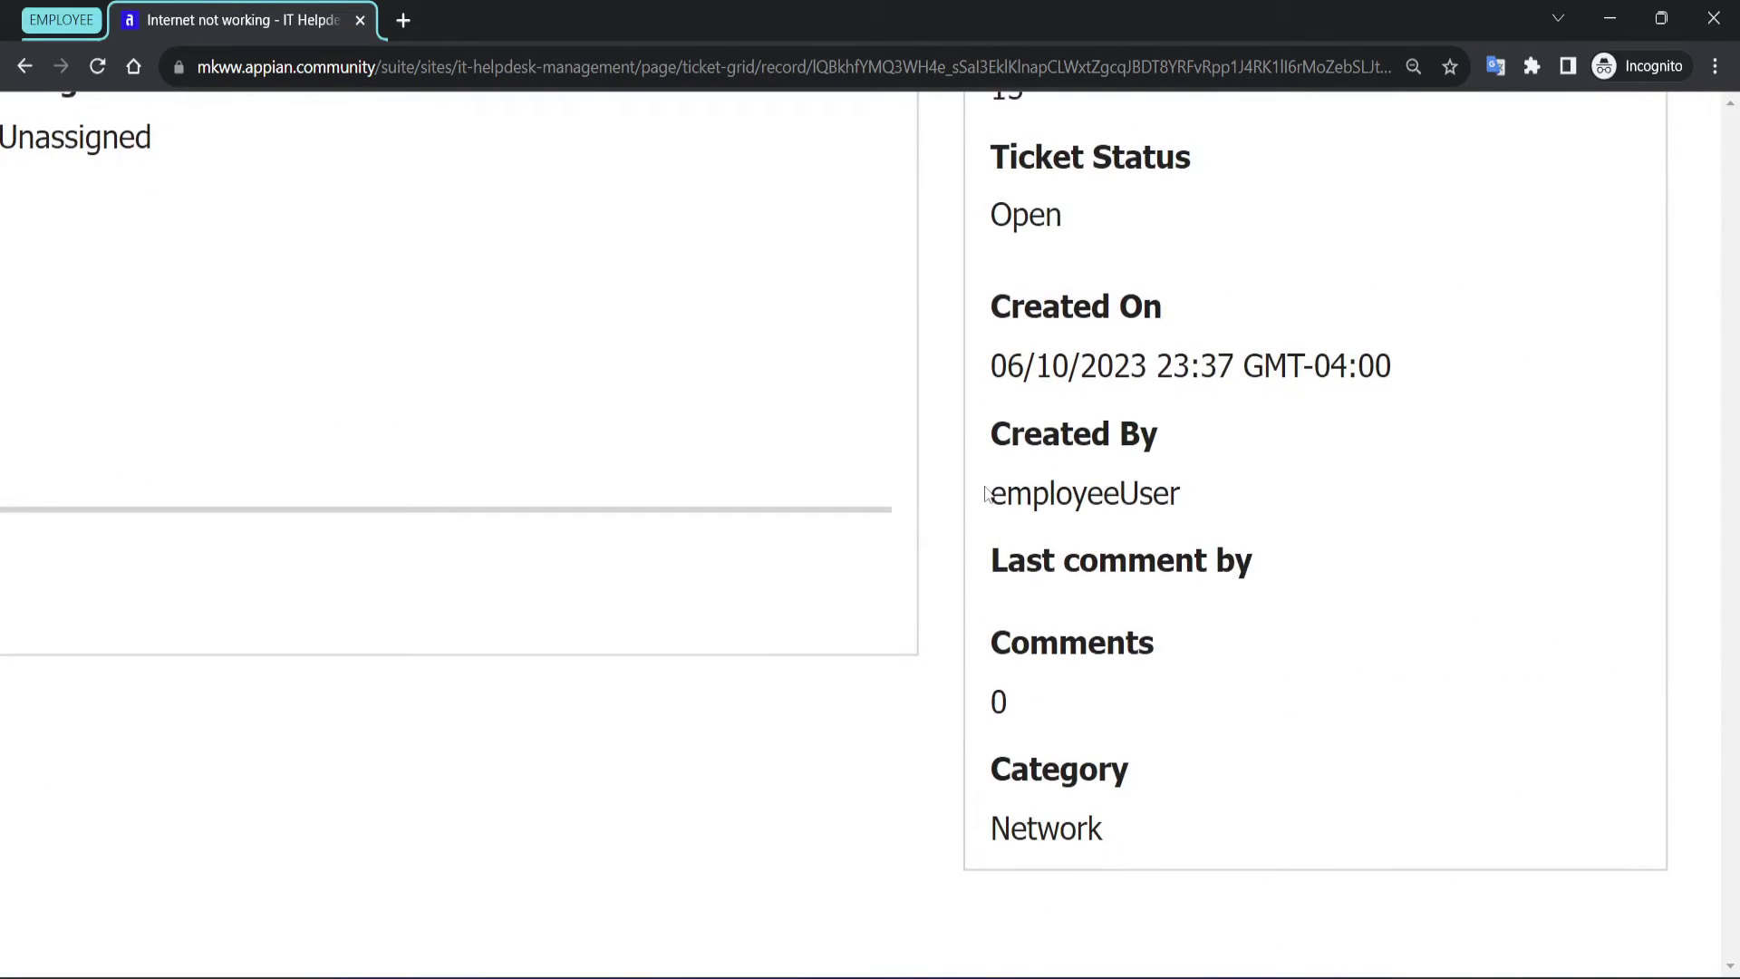
left_click_drag(985, 493, 1183, 508)
left_click_drag(1115, 843, 993, 639)
key("ctrl+minus")
key("ctrl+minus")
key("ctrl+minus")
key("ctrl+minus")
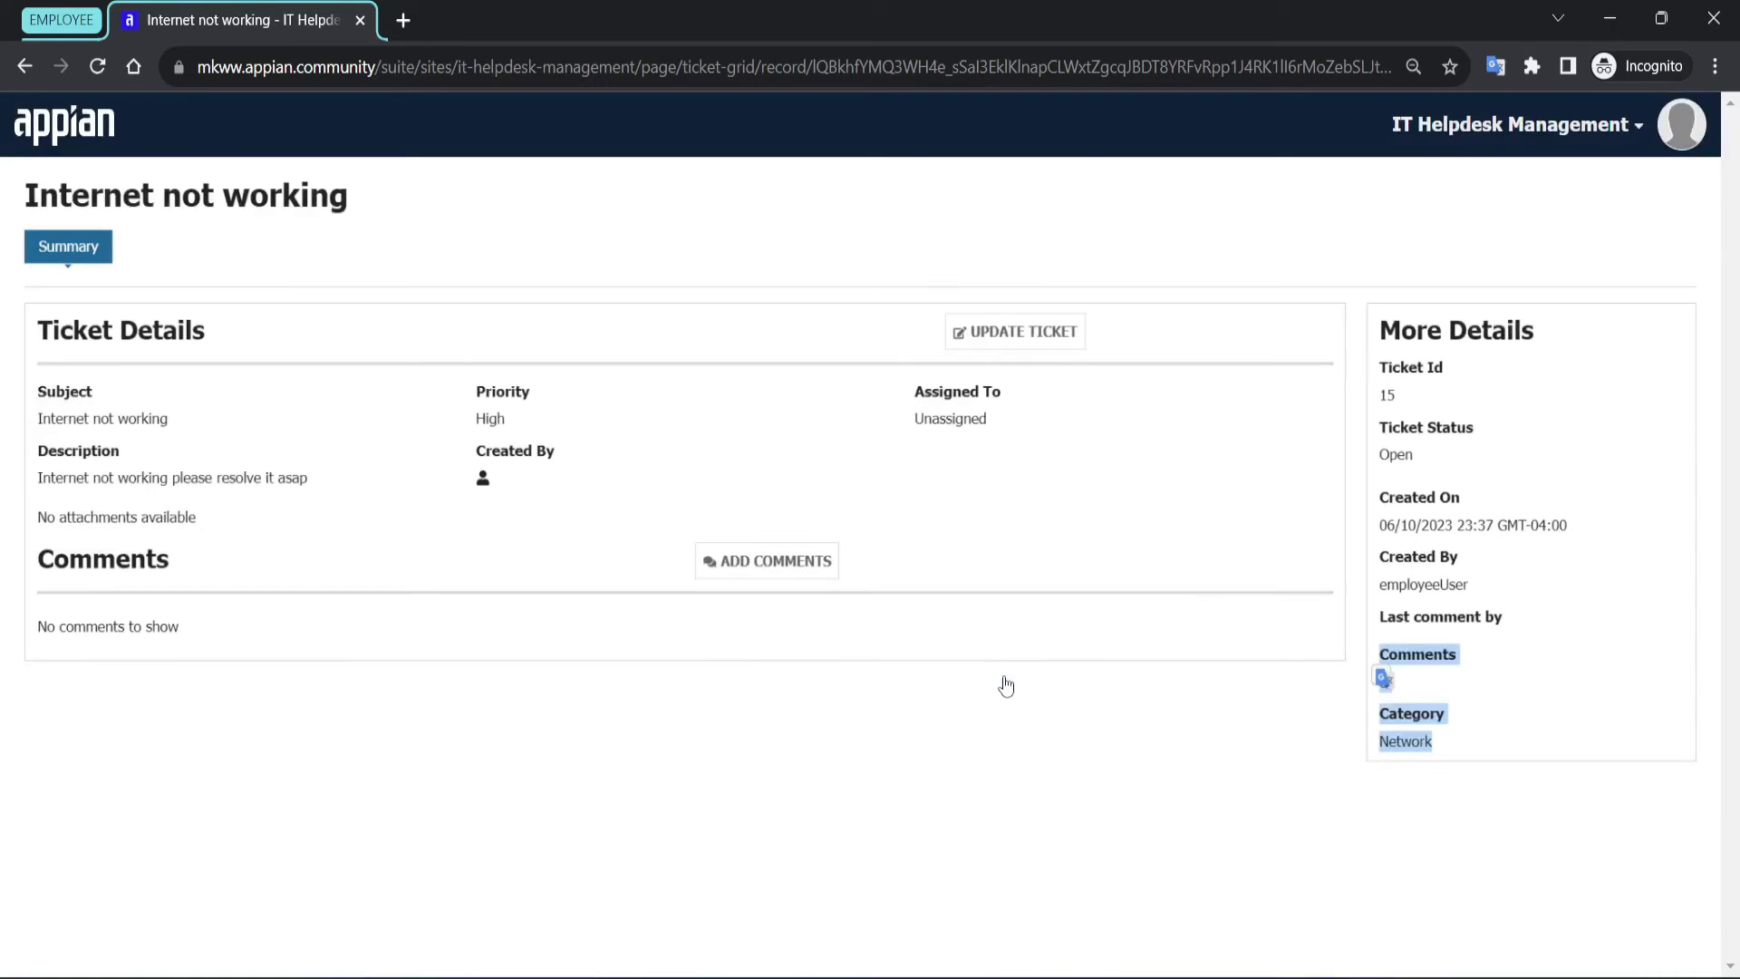
left_click(835, 826)
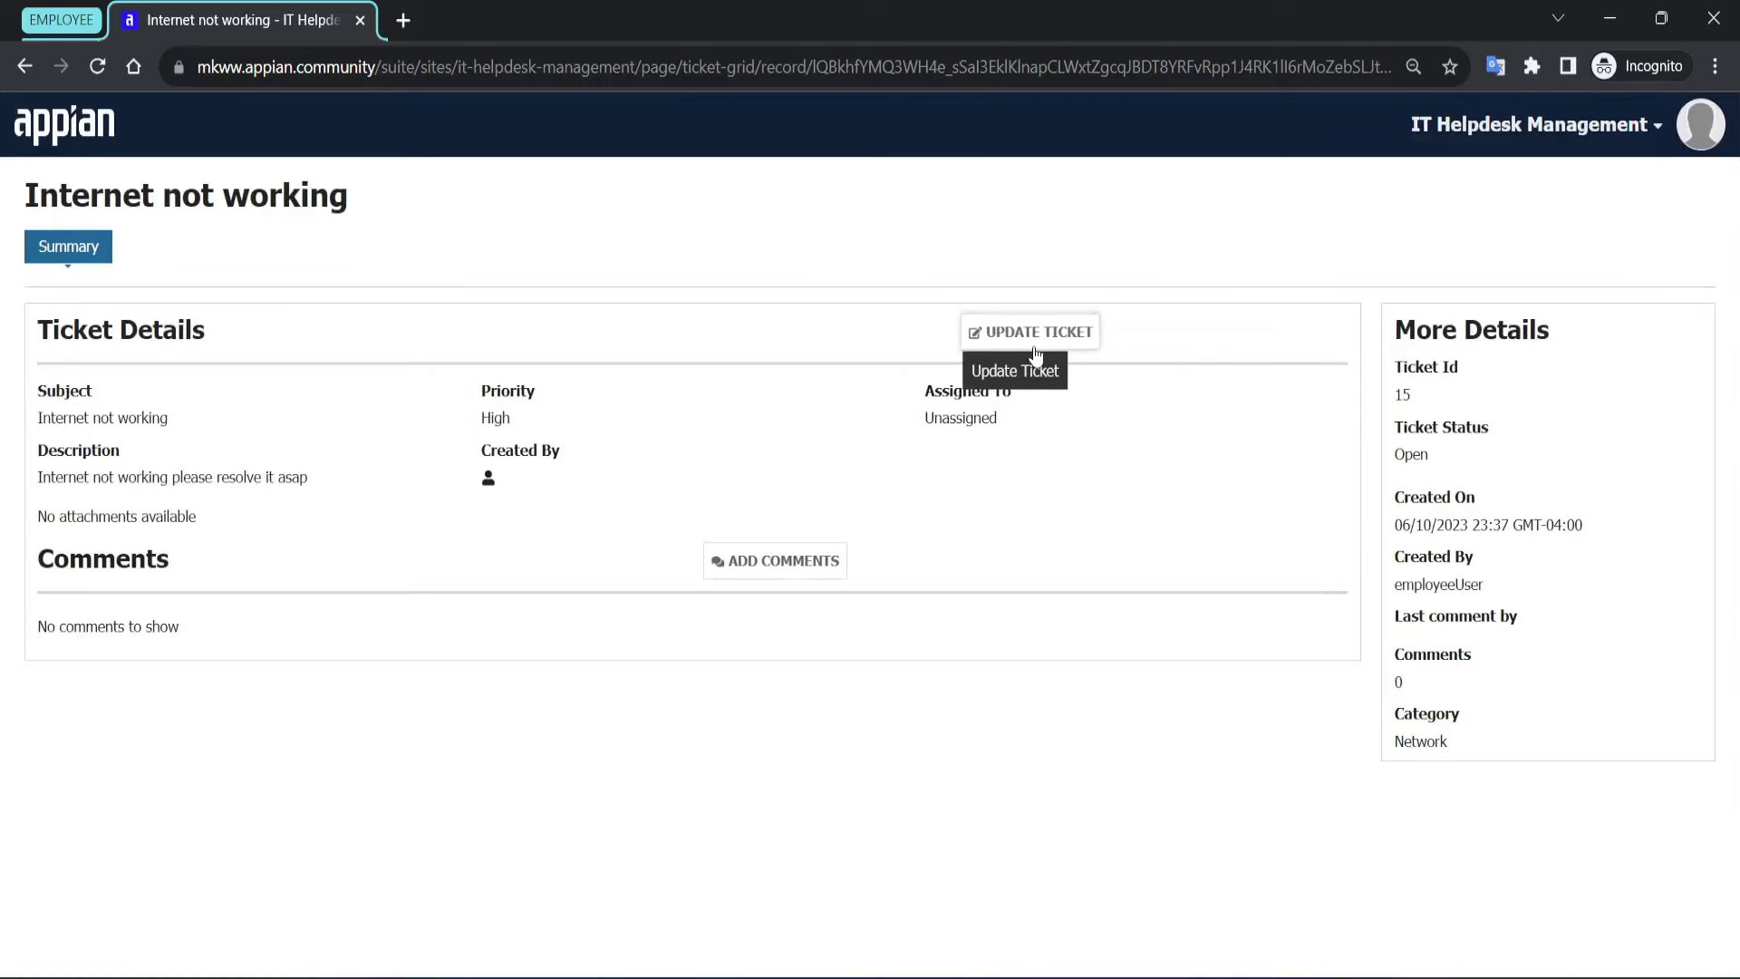
Add the comment "any update on it" to the "Internet not working" ticket and submit it.
left_click(794, 564)
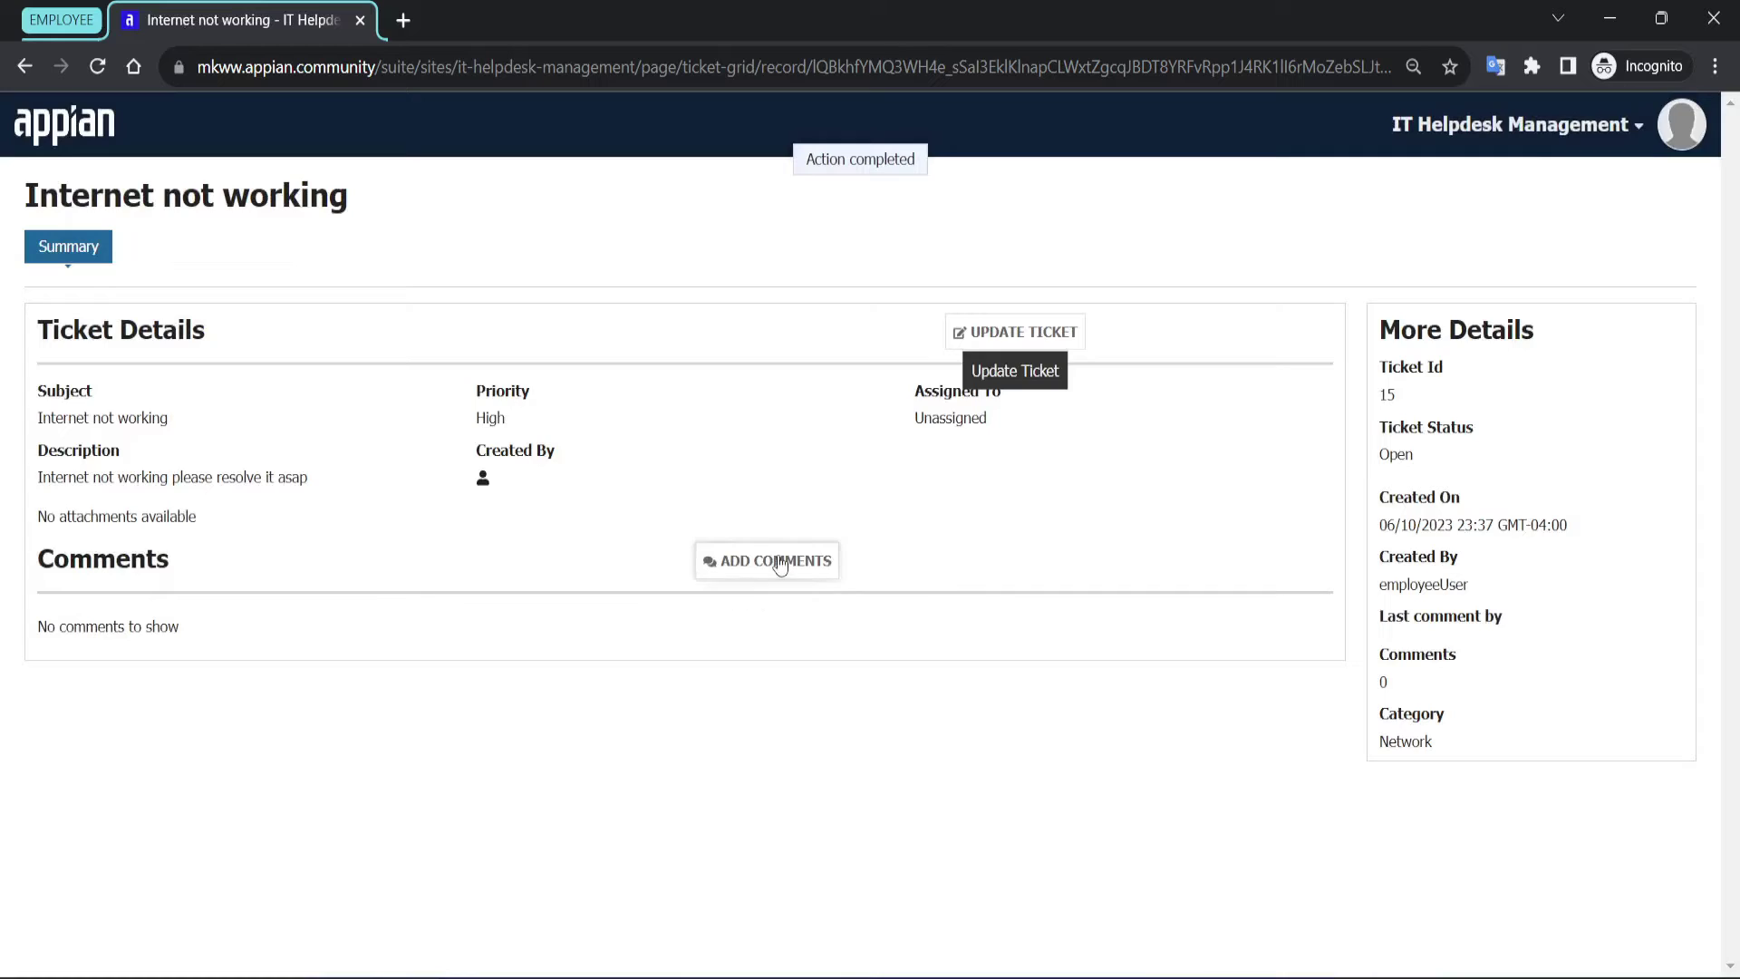
left_click(780, 563)
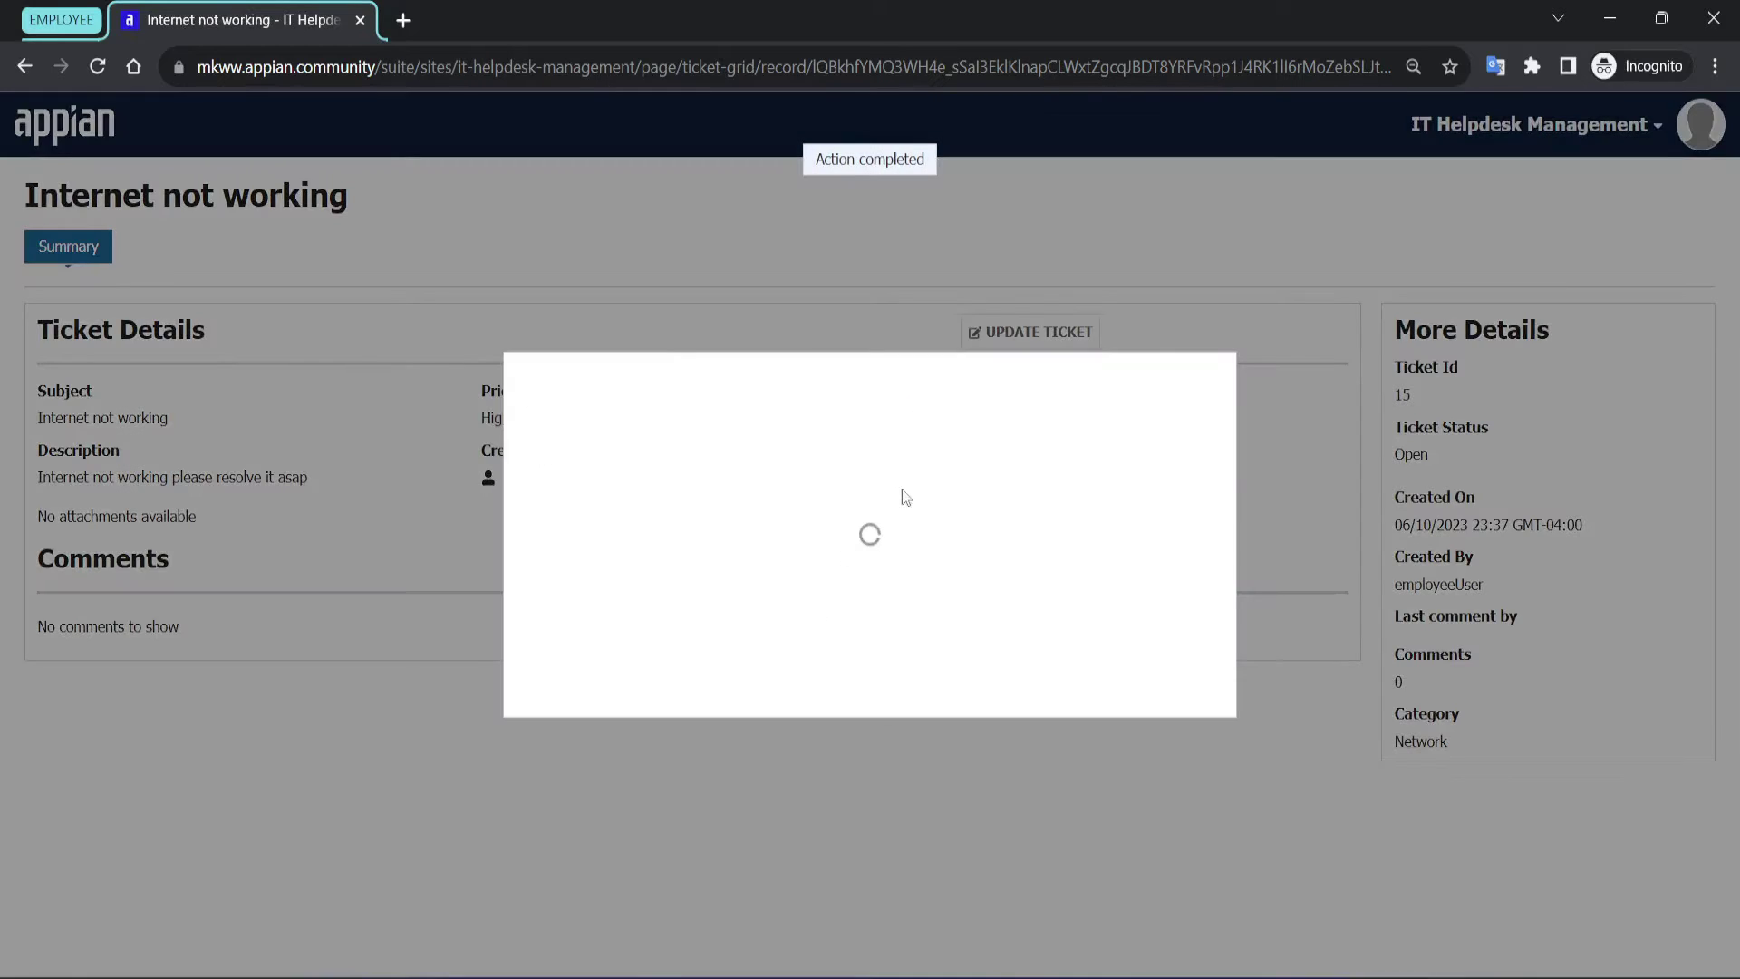
type("any u")
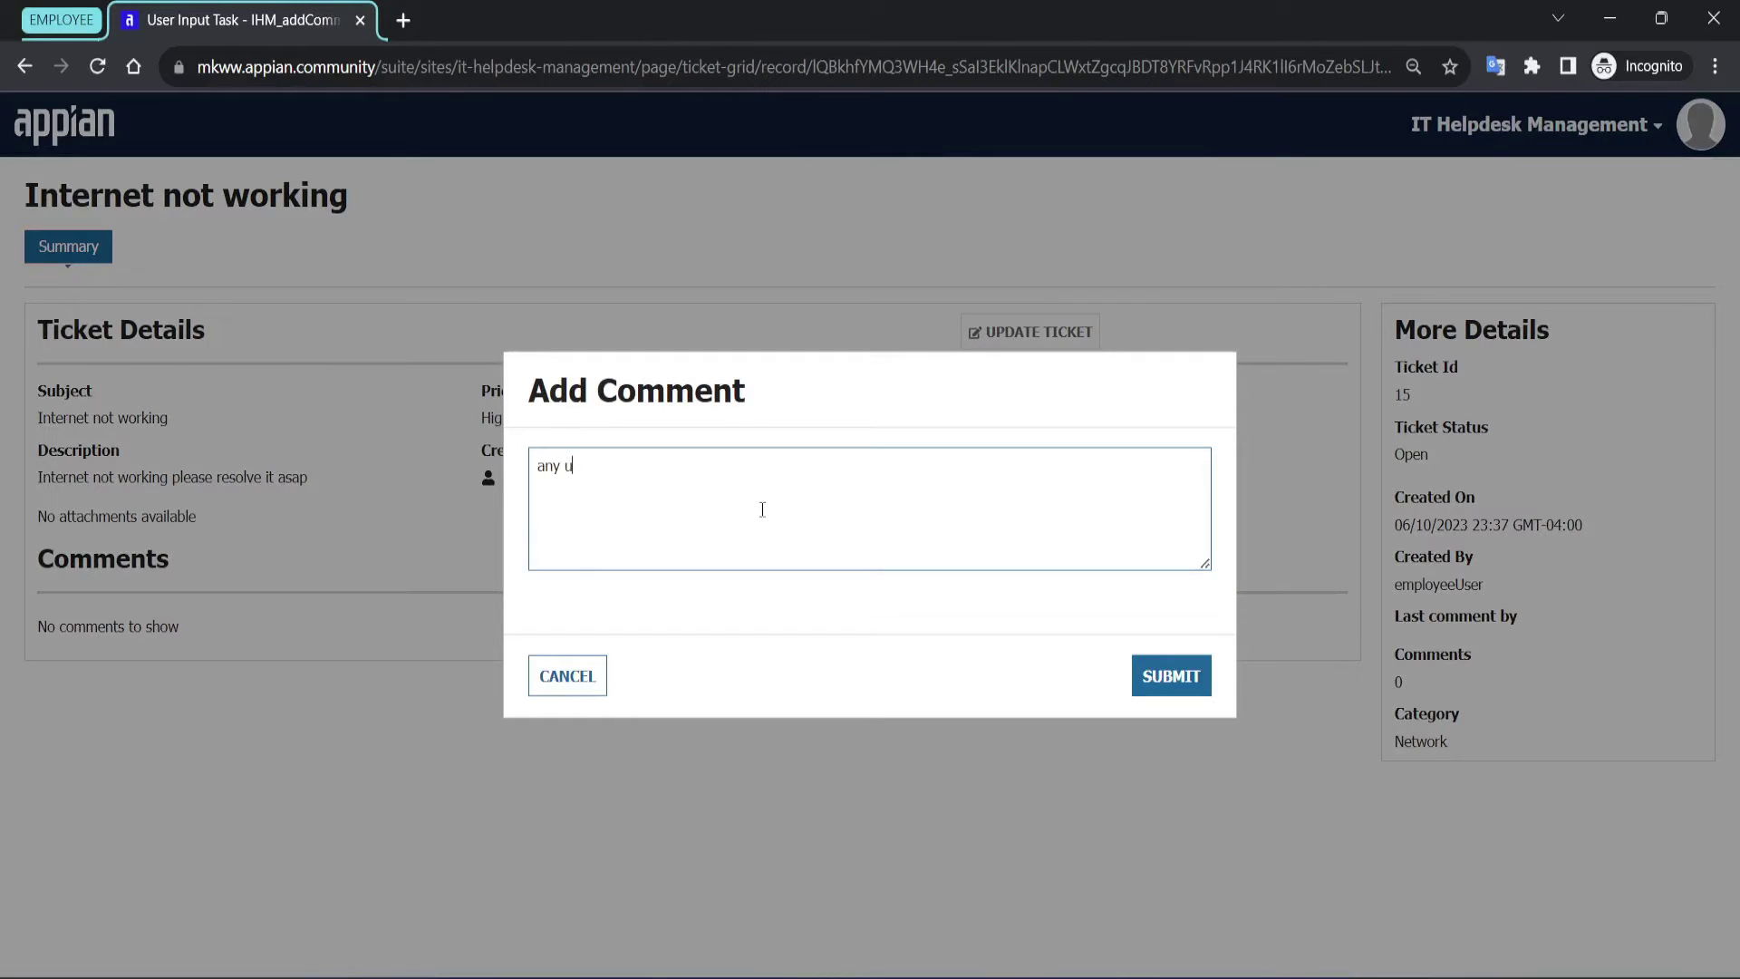
type("pdat")
key("Tab")
key("Tab")
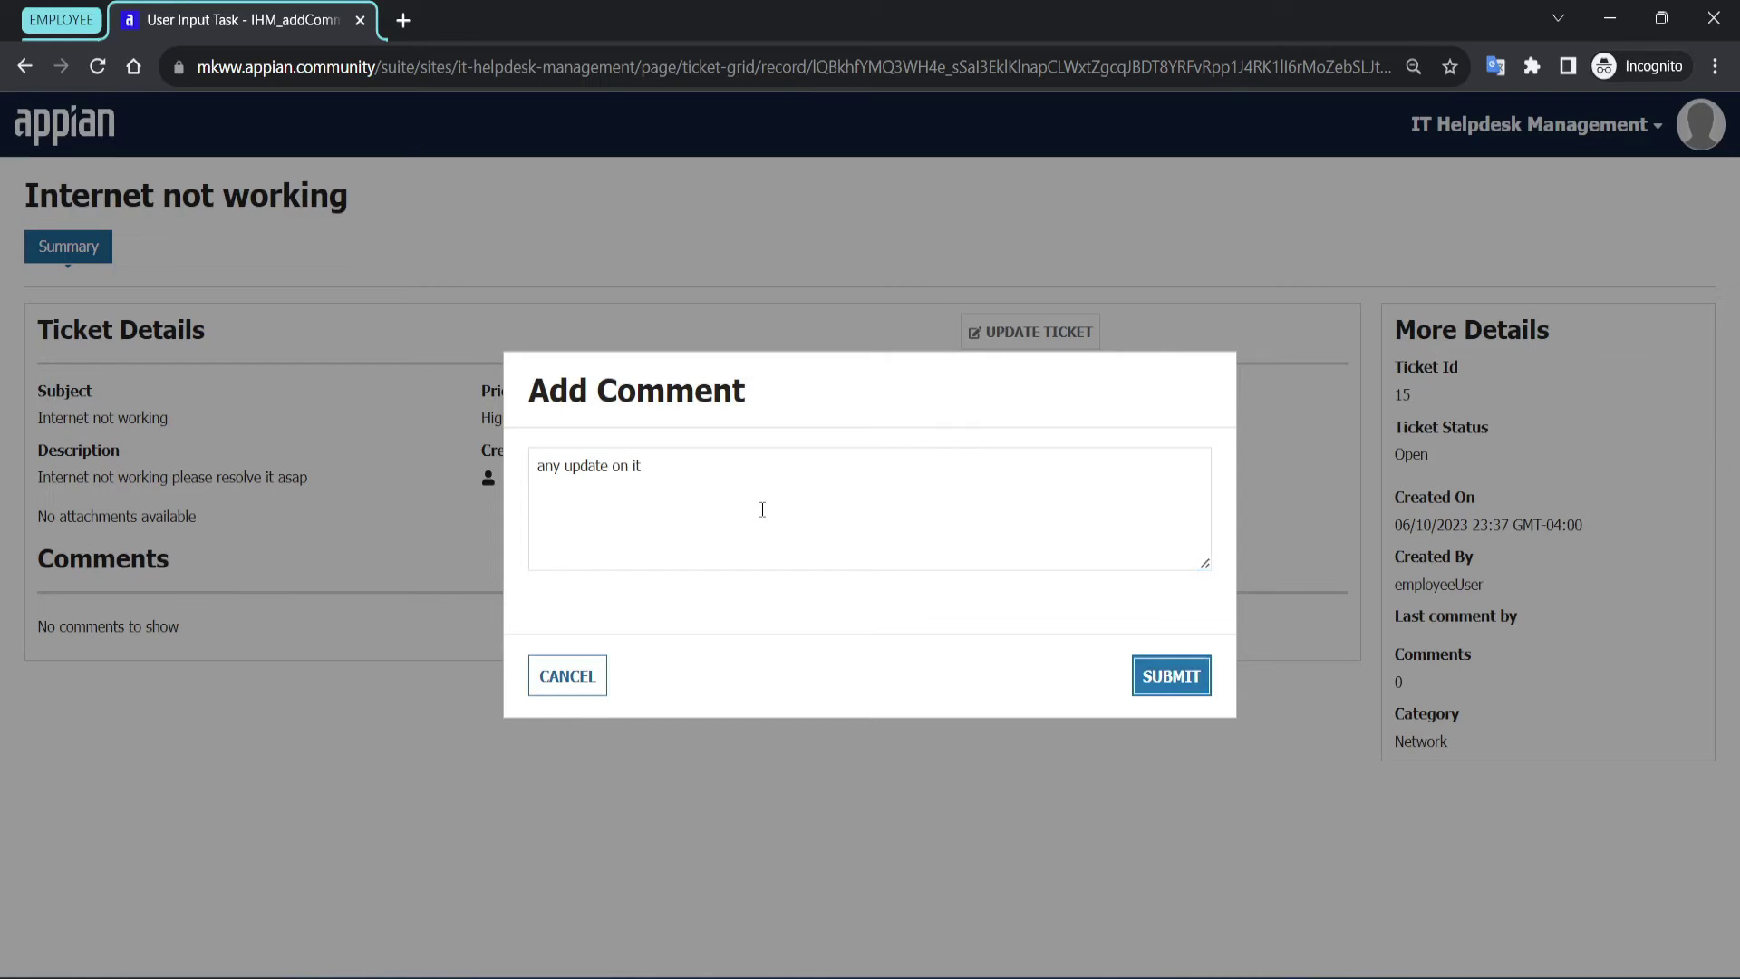
key("Return")
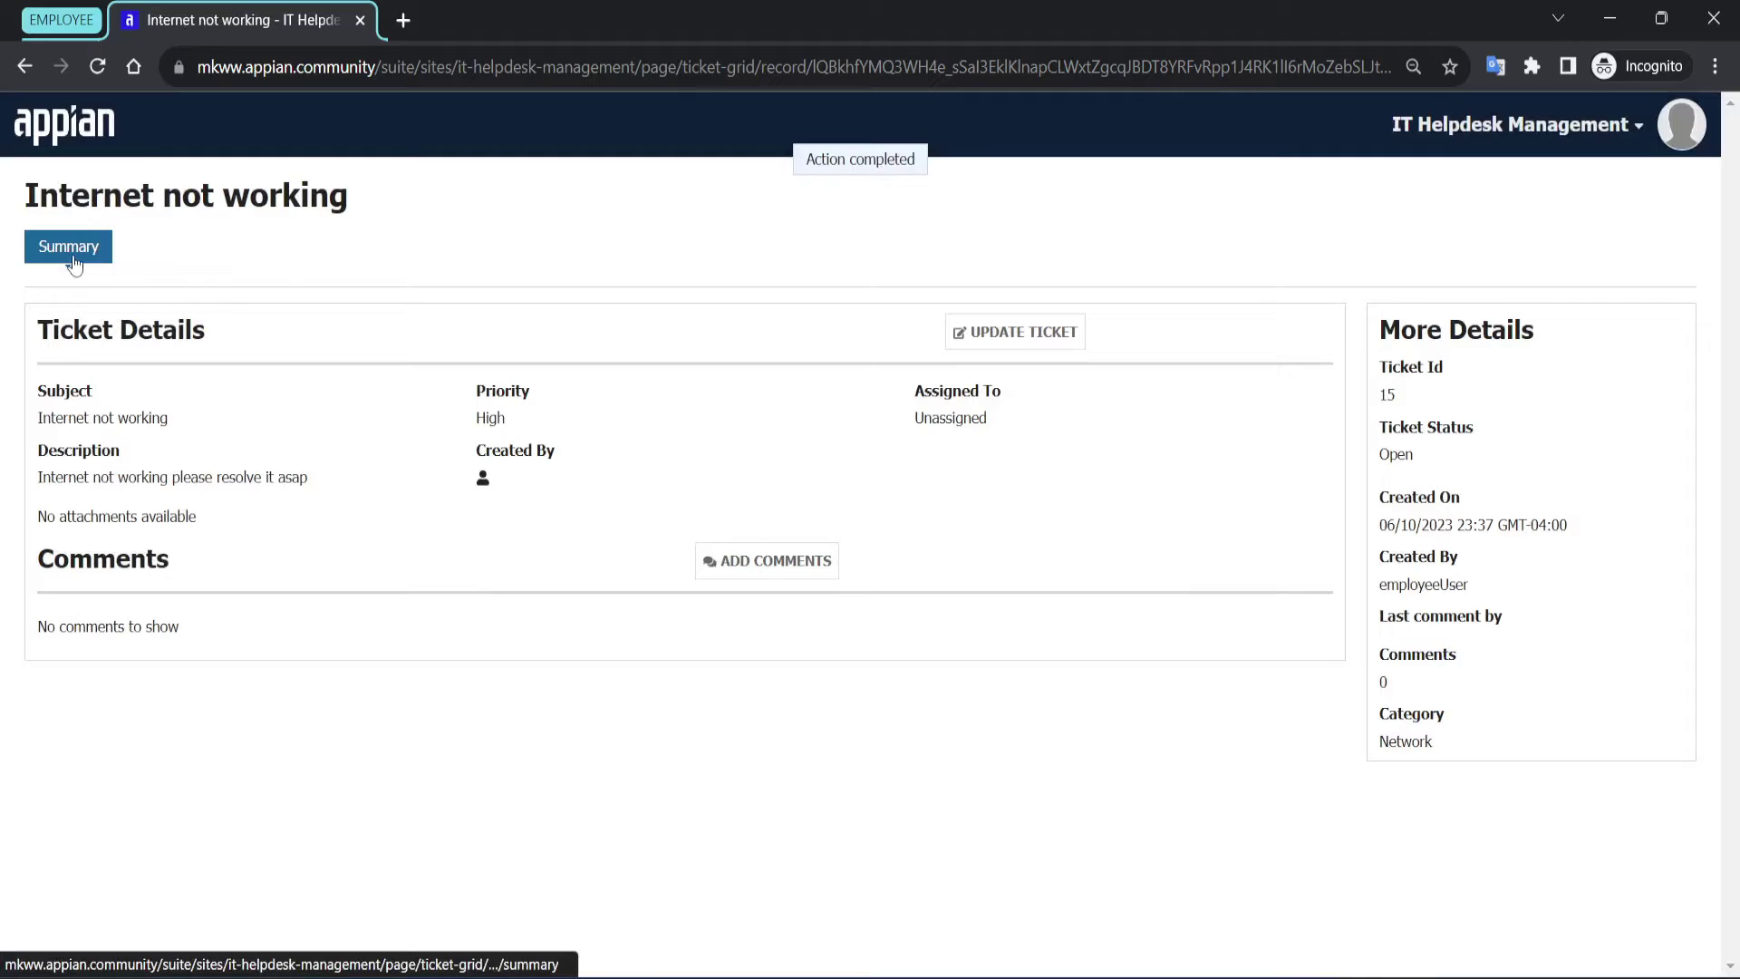
Examine the author, date and text of the comment posted on the ticket.
scroll(2, 645, "up", 5)
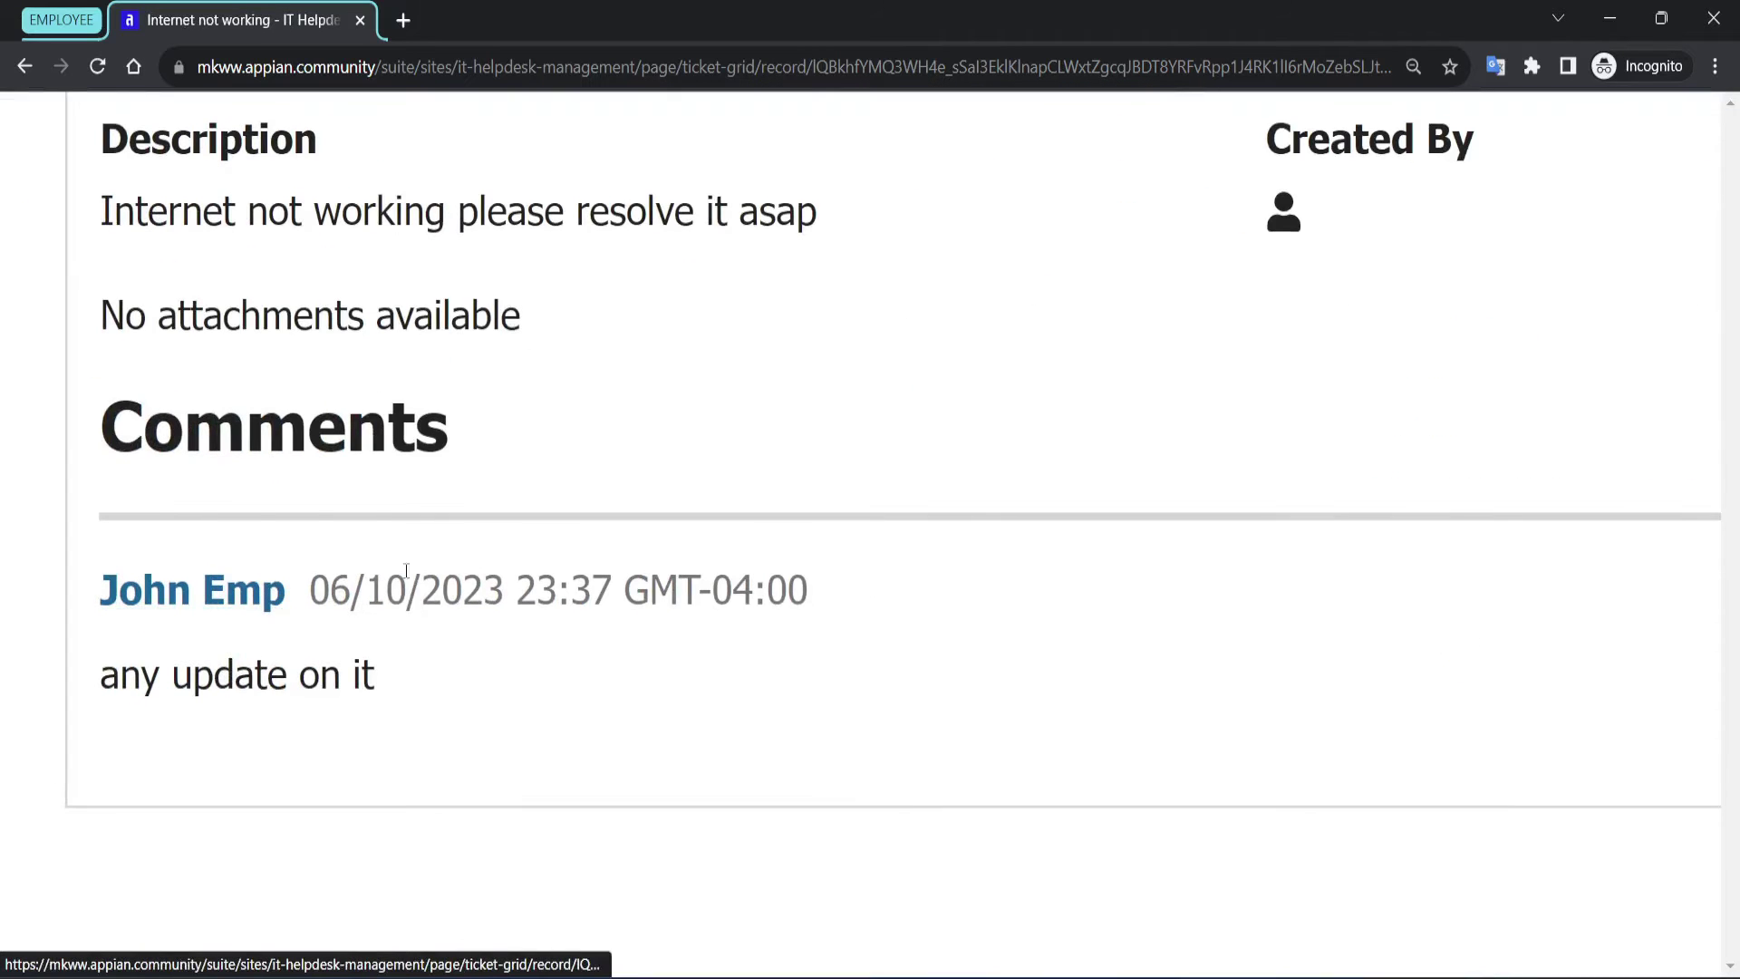
left_click_drag(329, 588, 612, 589)
left_click(730, 585)
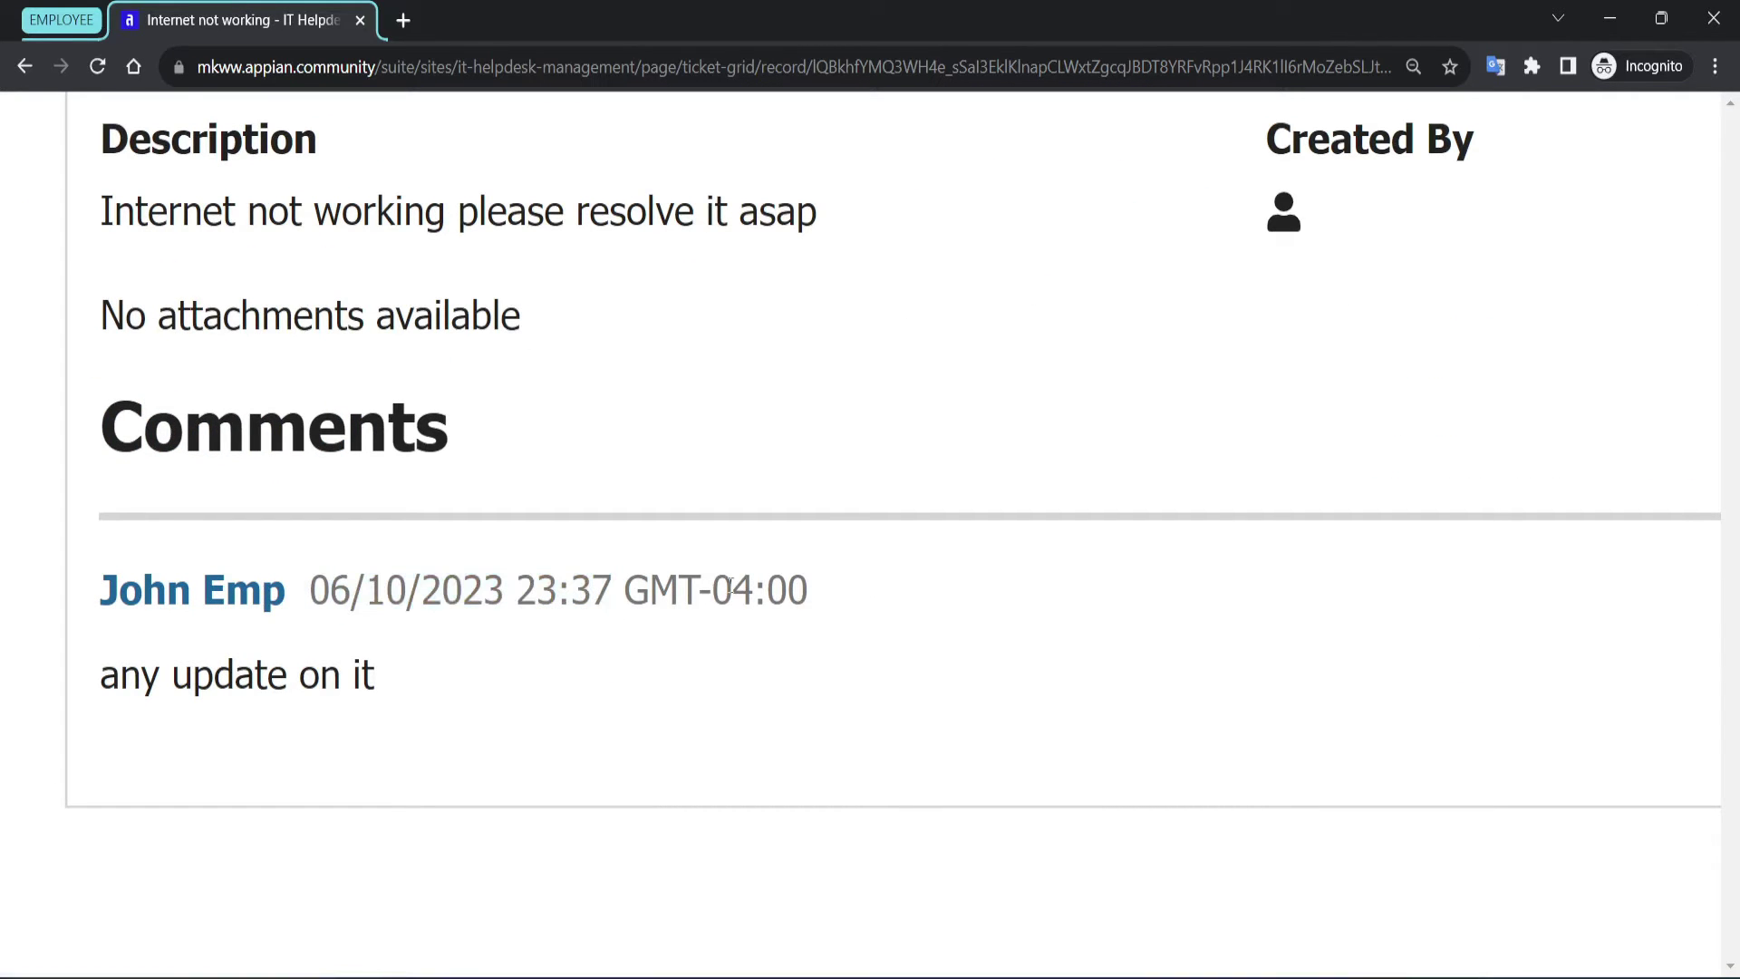
left_click_drag(99, 675, 233, 676)
left_click(524, 649)
scroll(524, 649, "down", 5)
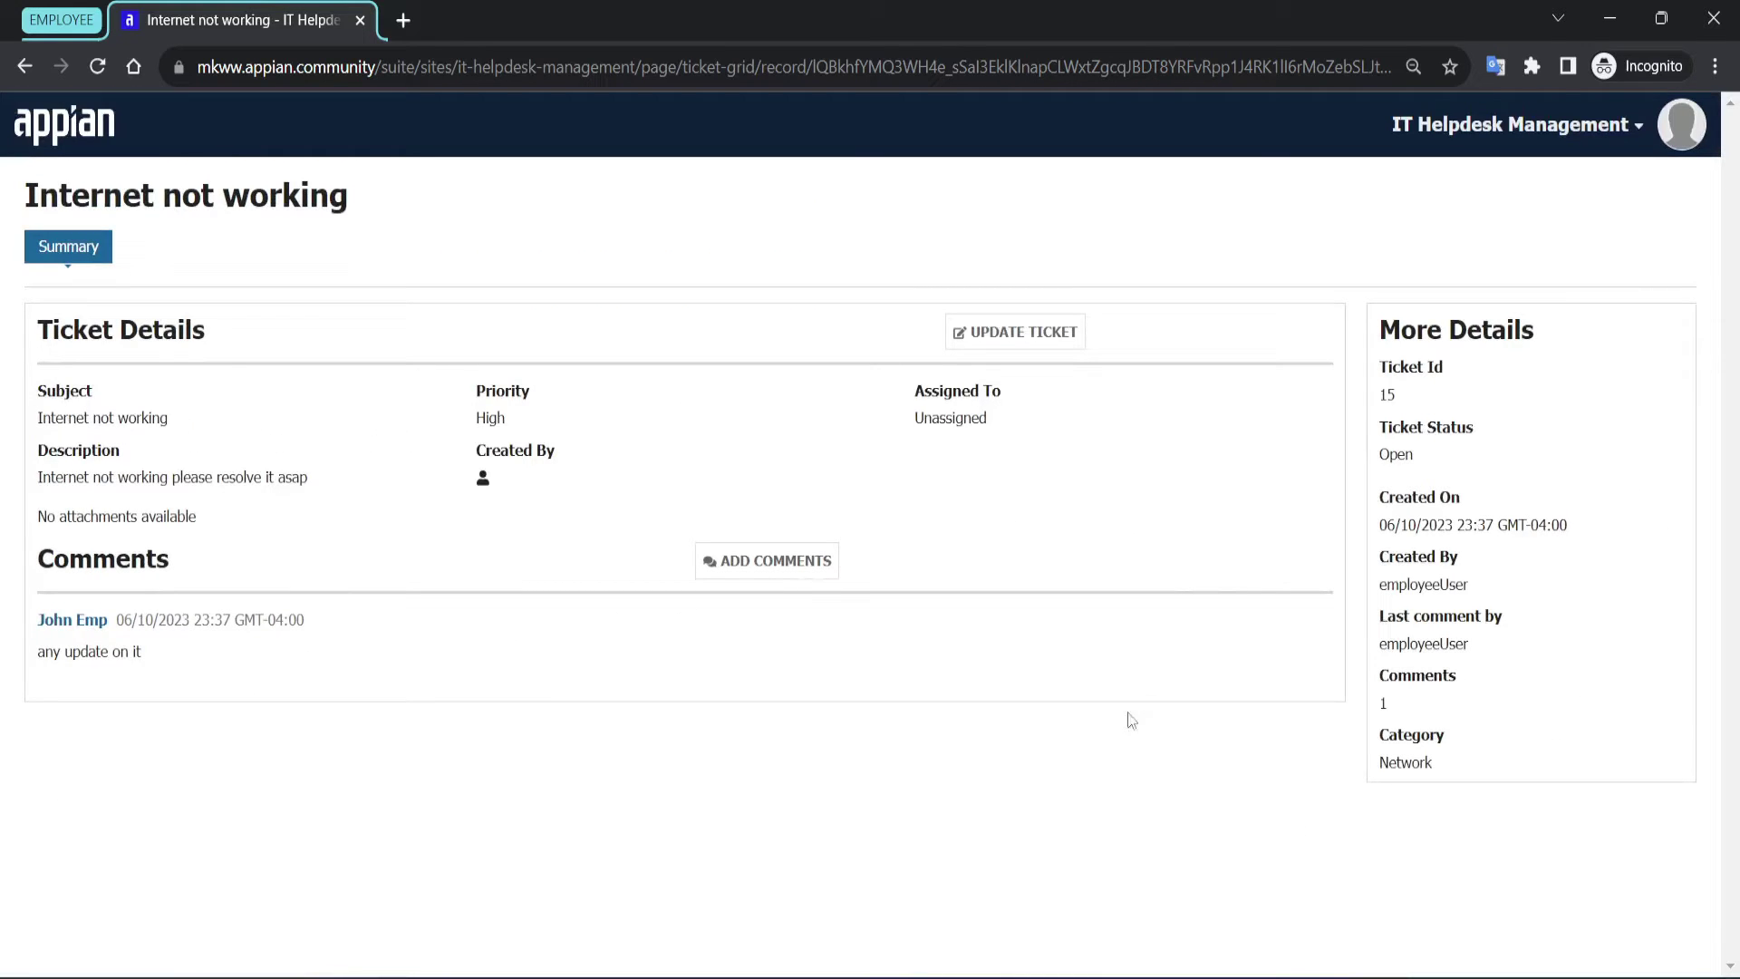
Switch to the admin's browser window, reload the tickets dashboard and examine the "Internet not working" ticket there.
mouse_move(807, 914)
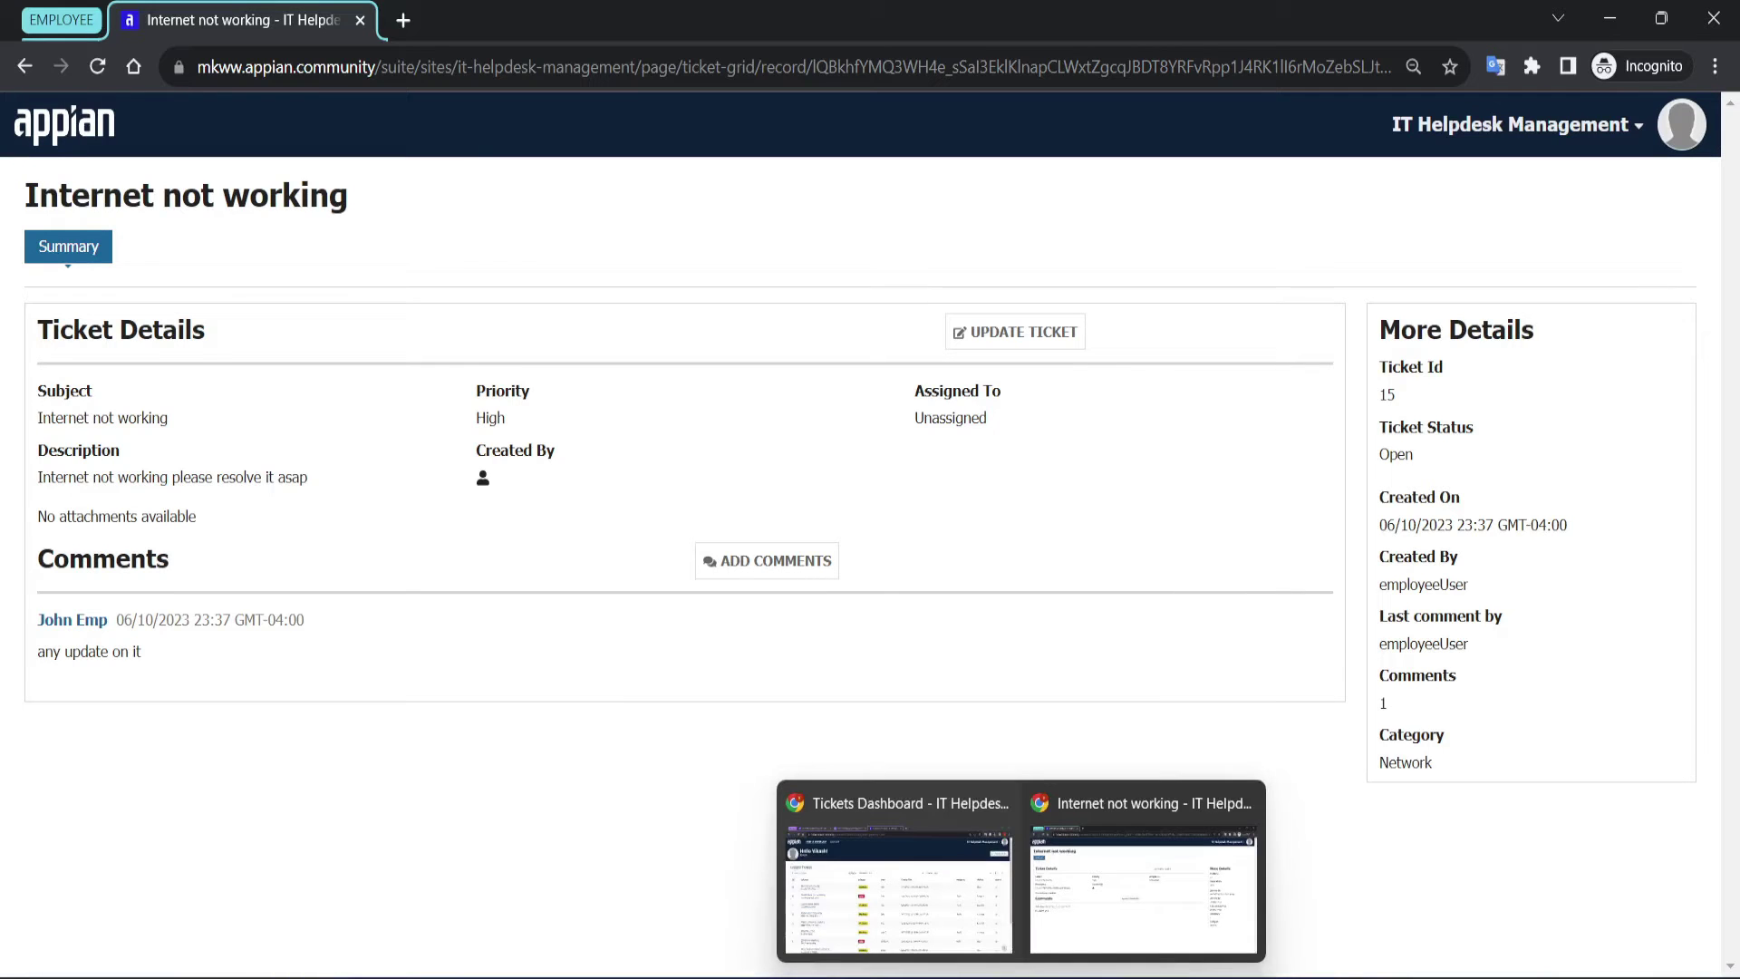
left_click(886, 884)
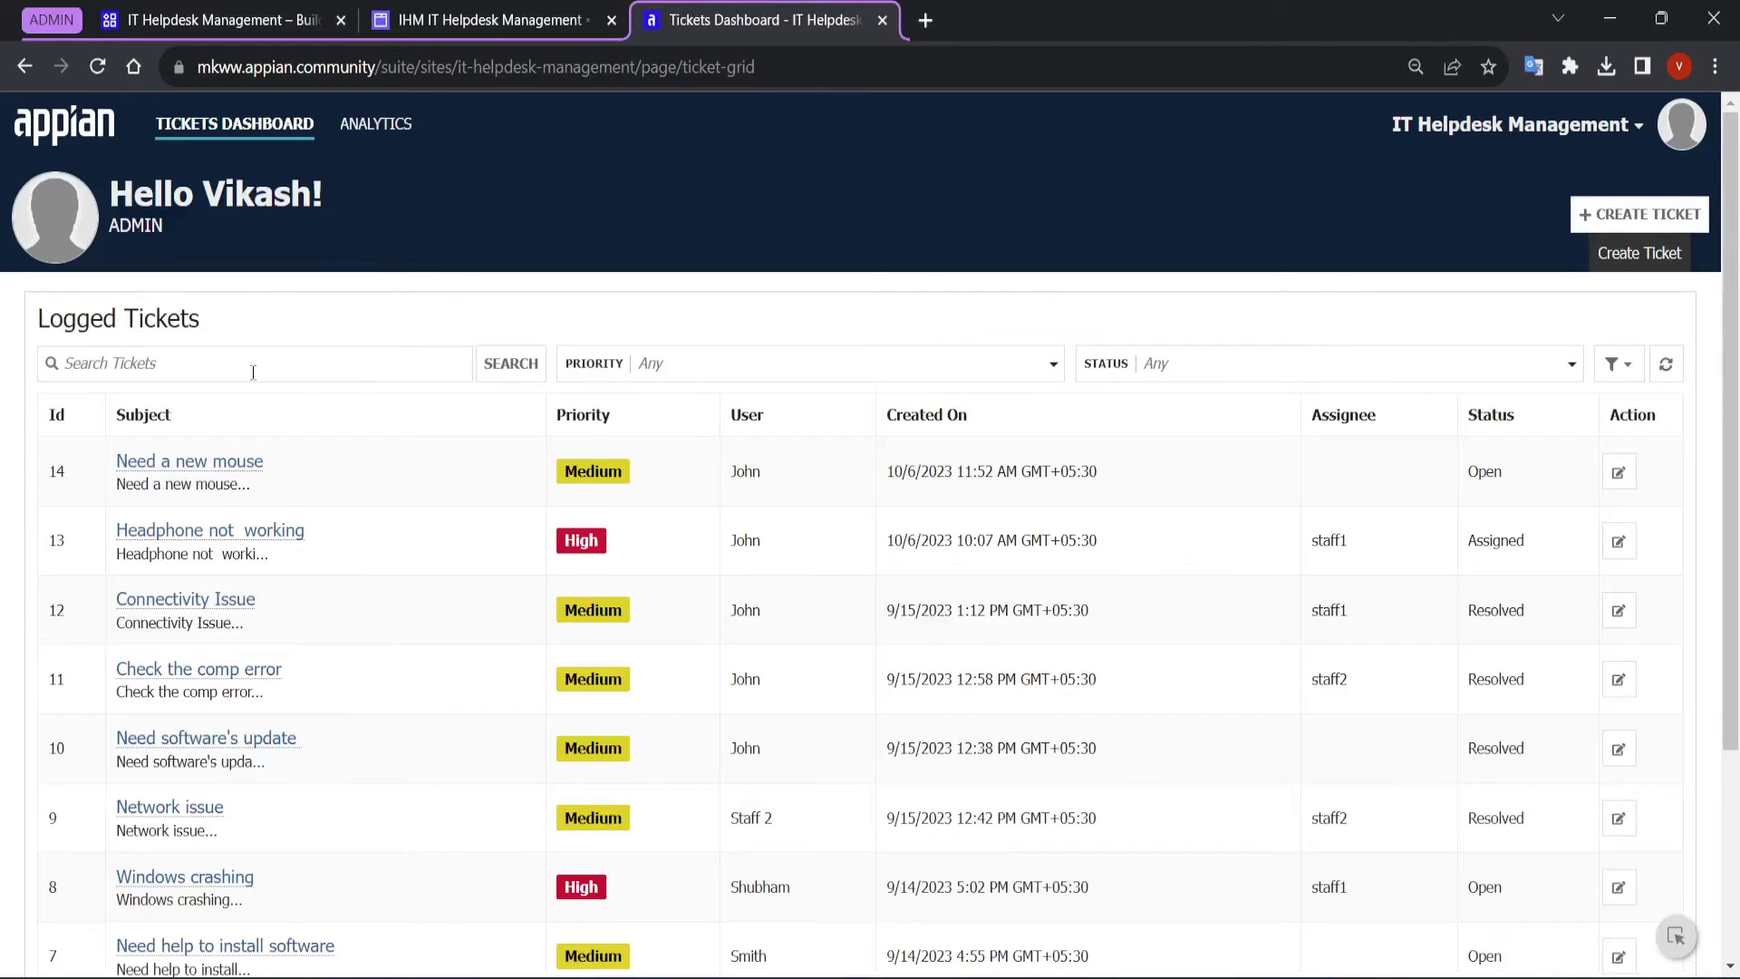
left_click(375, 130)
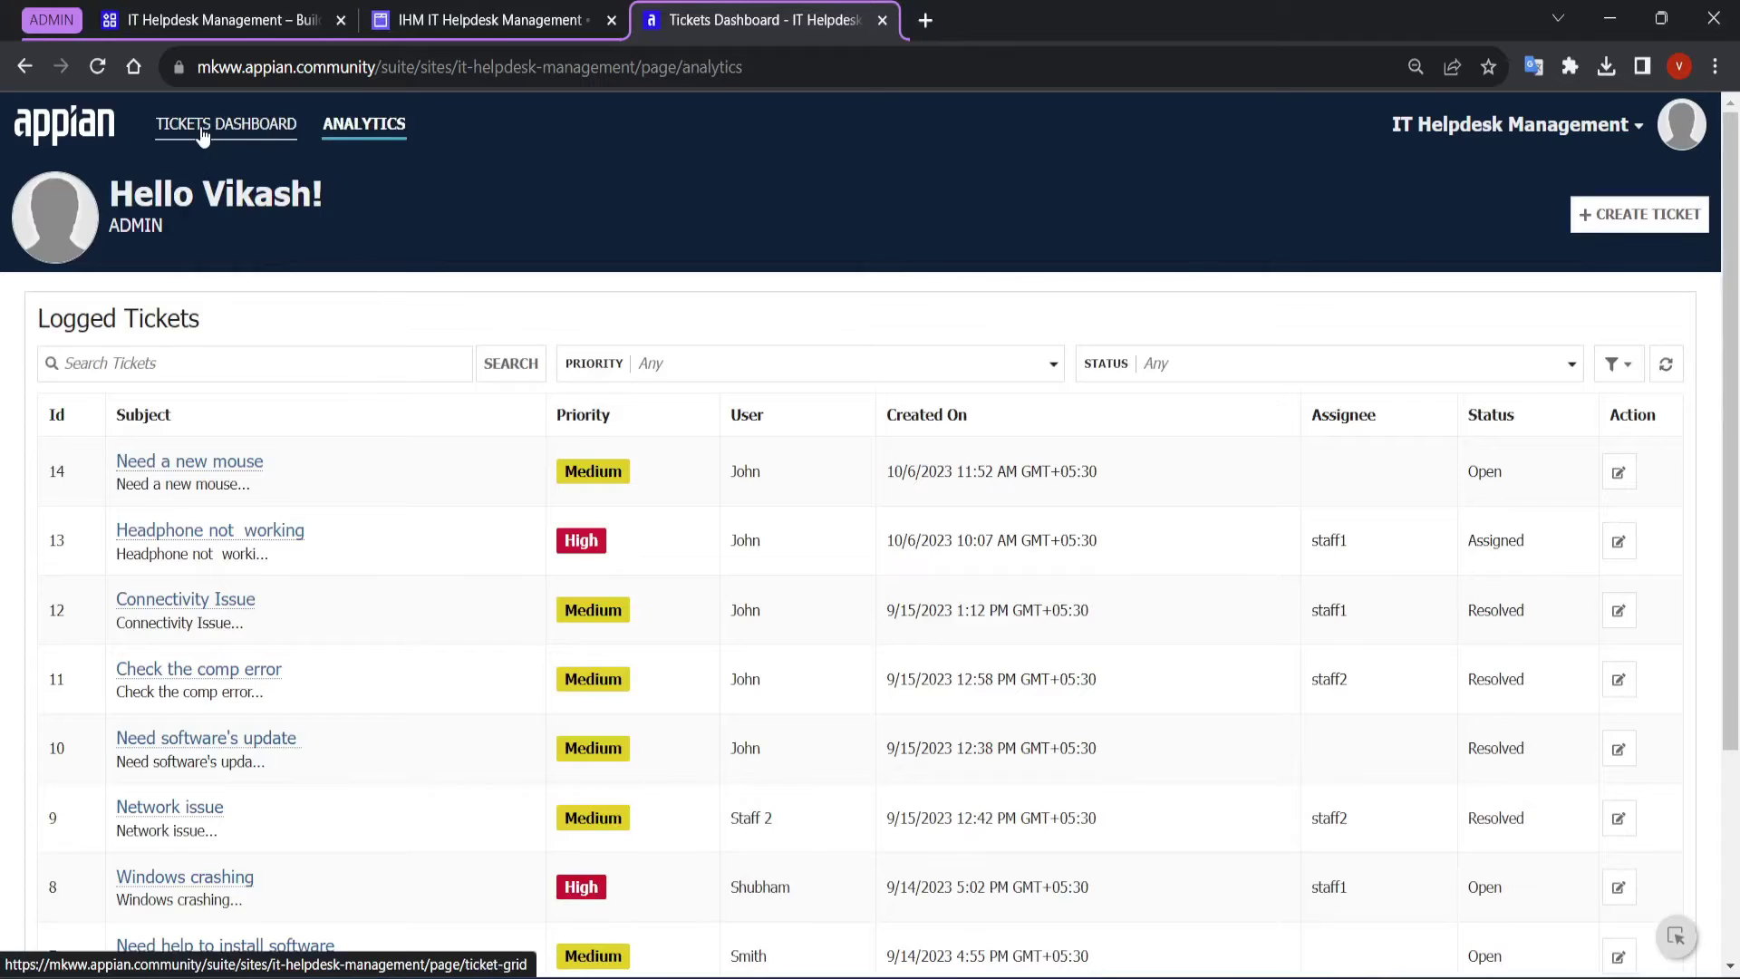
left_click(204, 133)
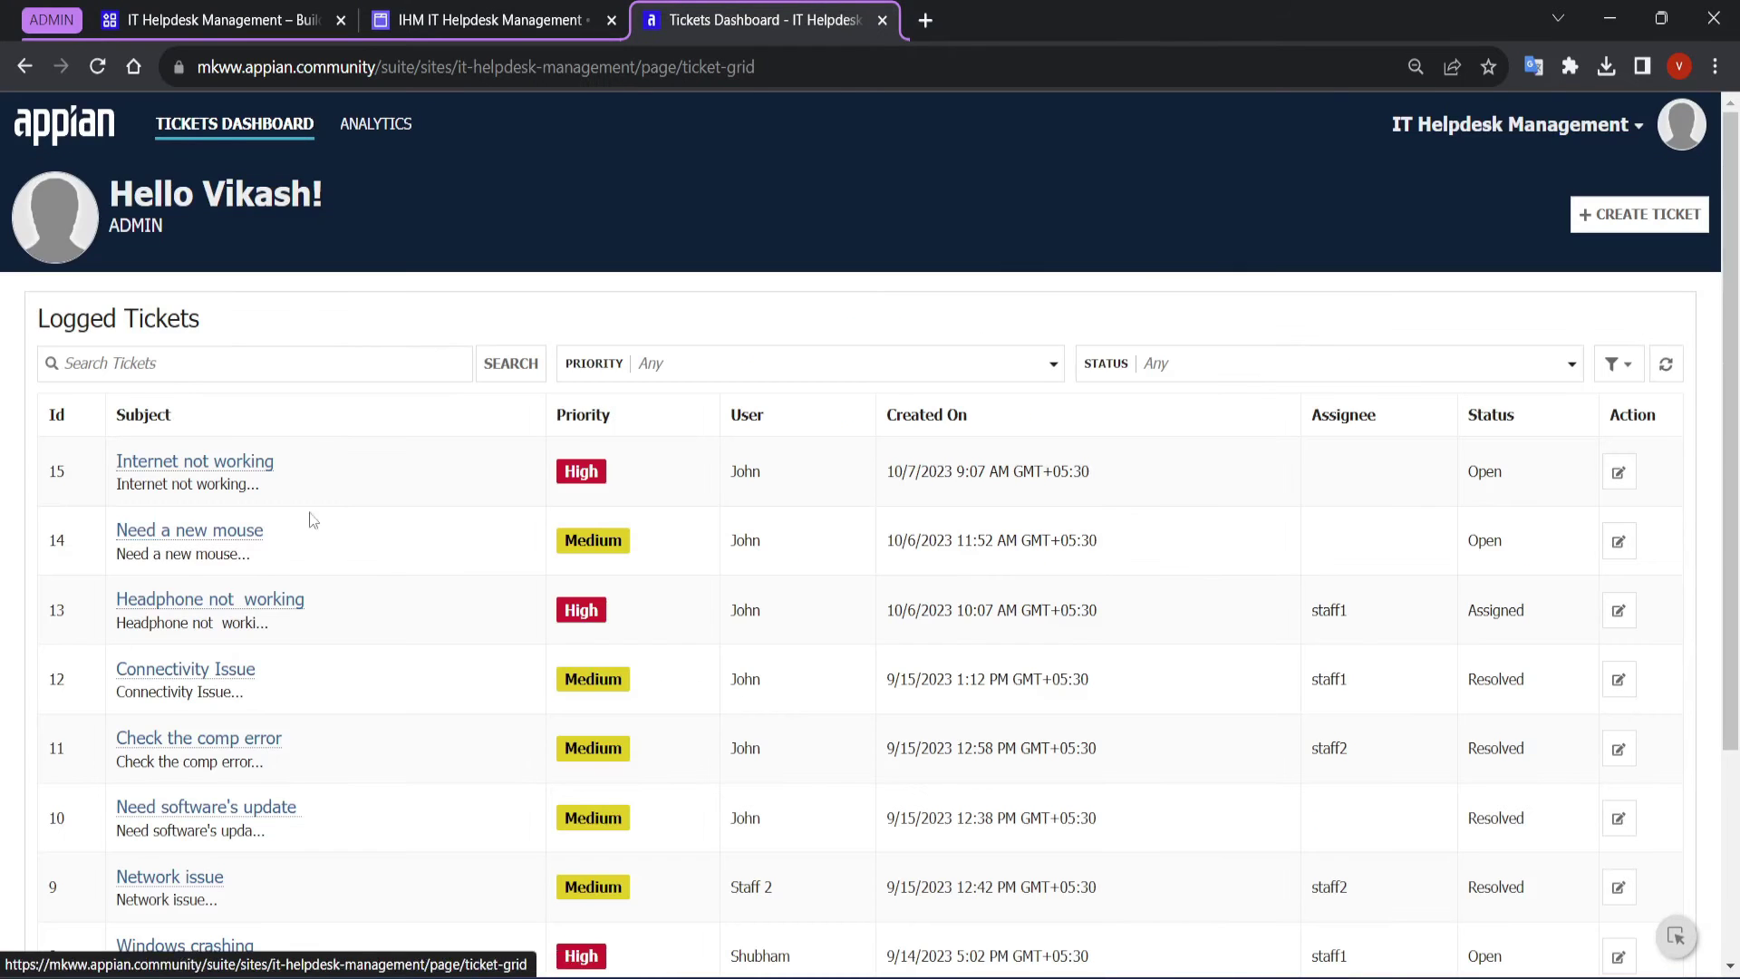
triple_click(313, 467)
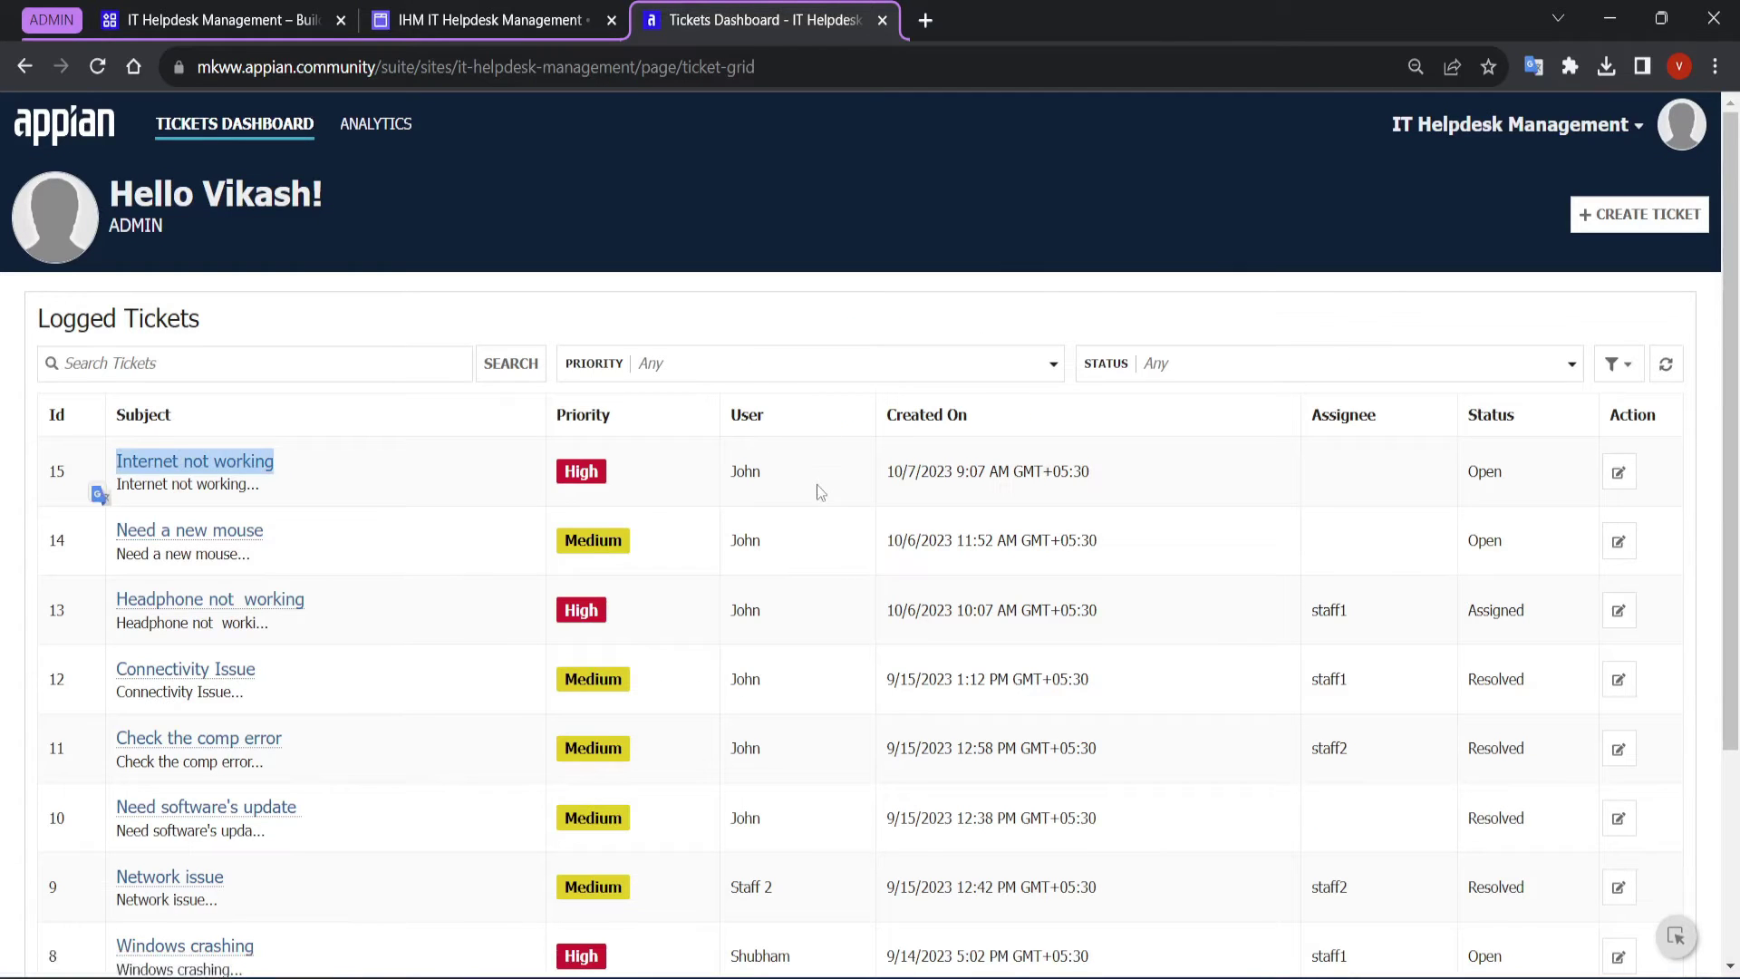
left_click_drag(818, 484, 641, 489)
left_click(908, 498)
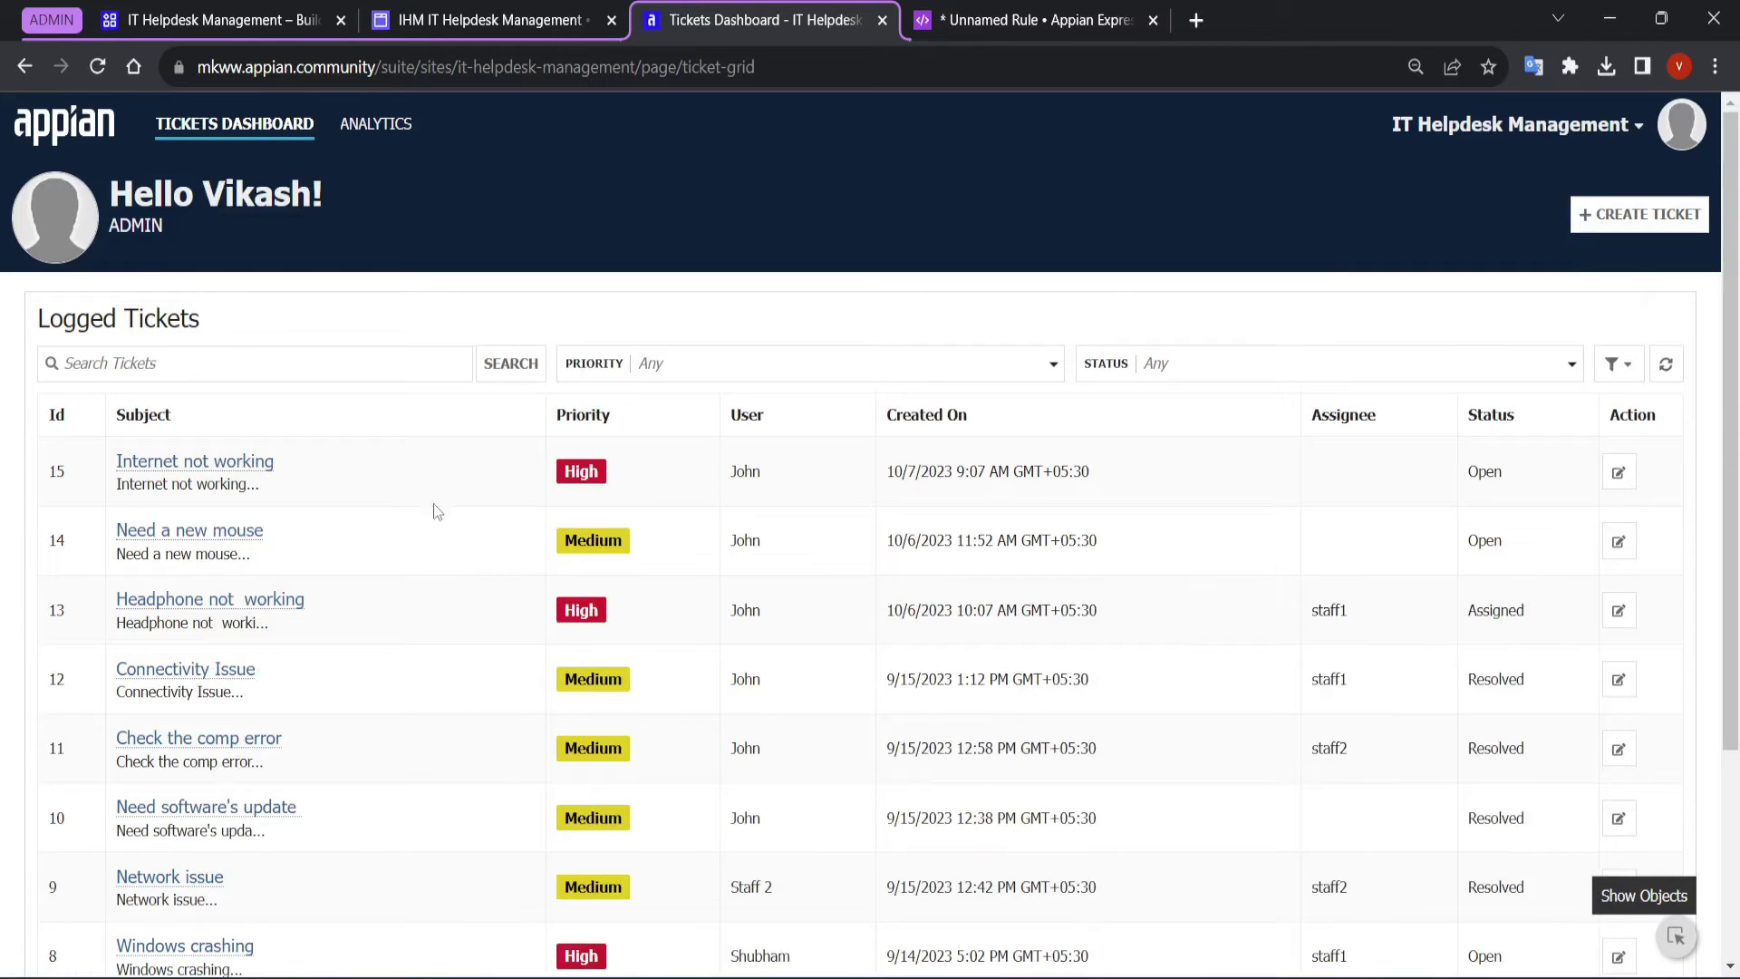
left_click_drag(328, 466, 136, 454)
left_click(147, 435)
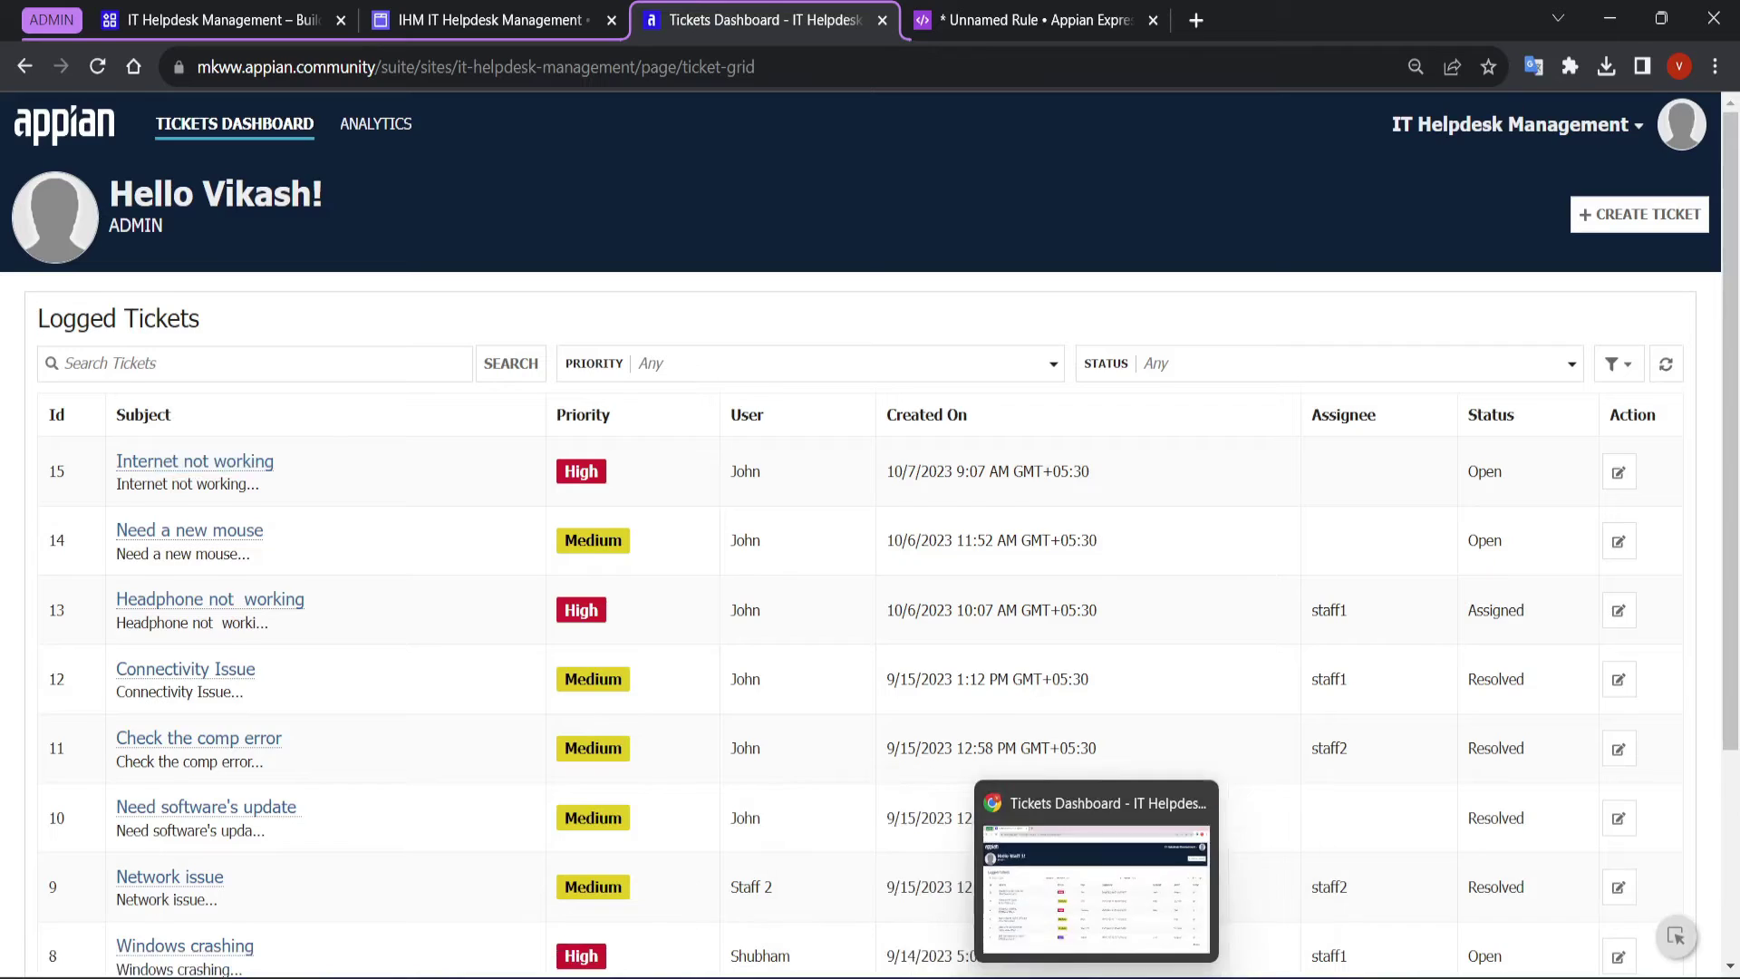
Switch to the staff member's browser window and check which logged tickets that persona's dashboard lists.
left_click(1169, 884)
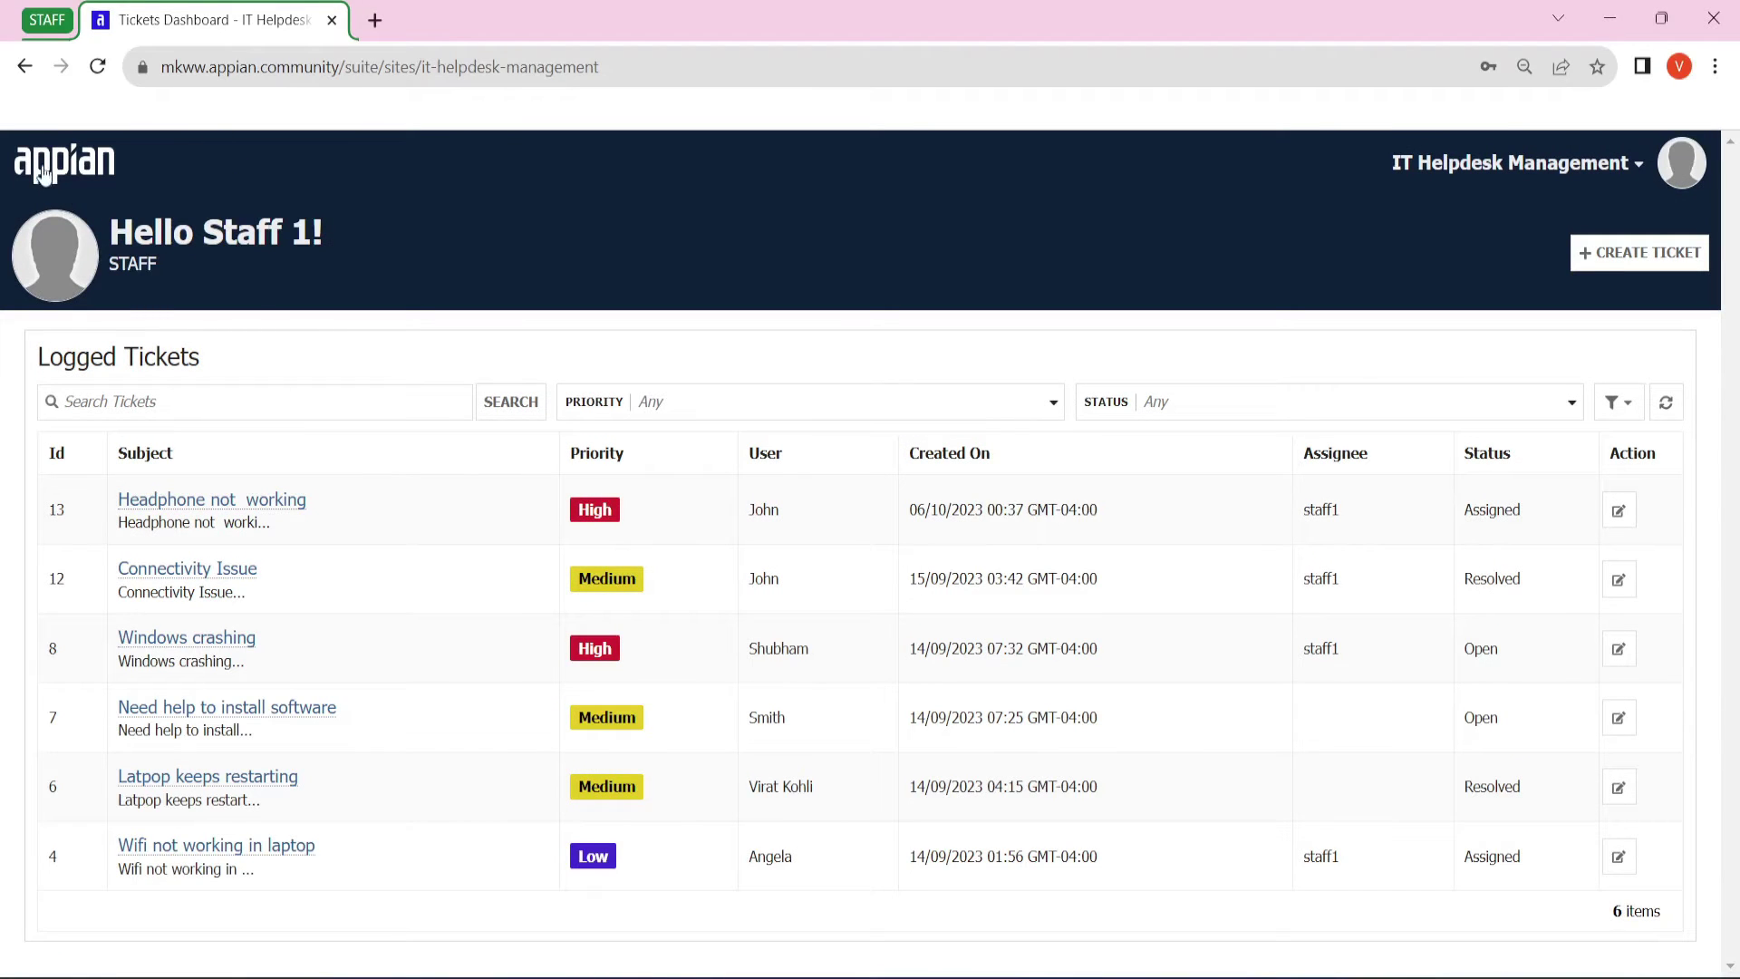
left_click_drag(339, 247, 201, 223)
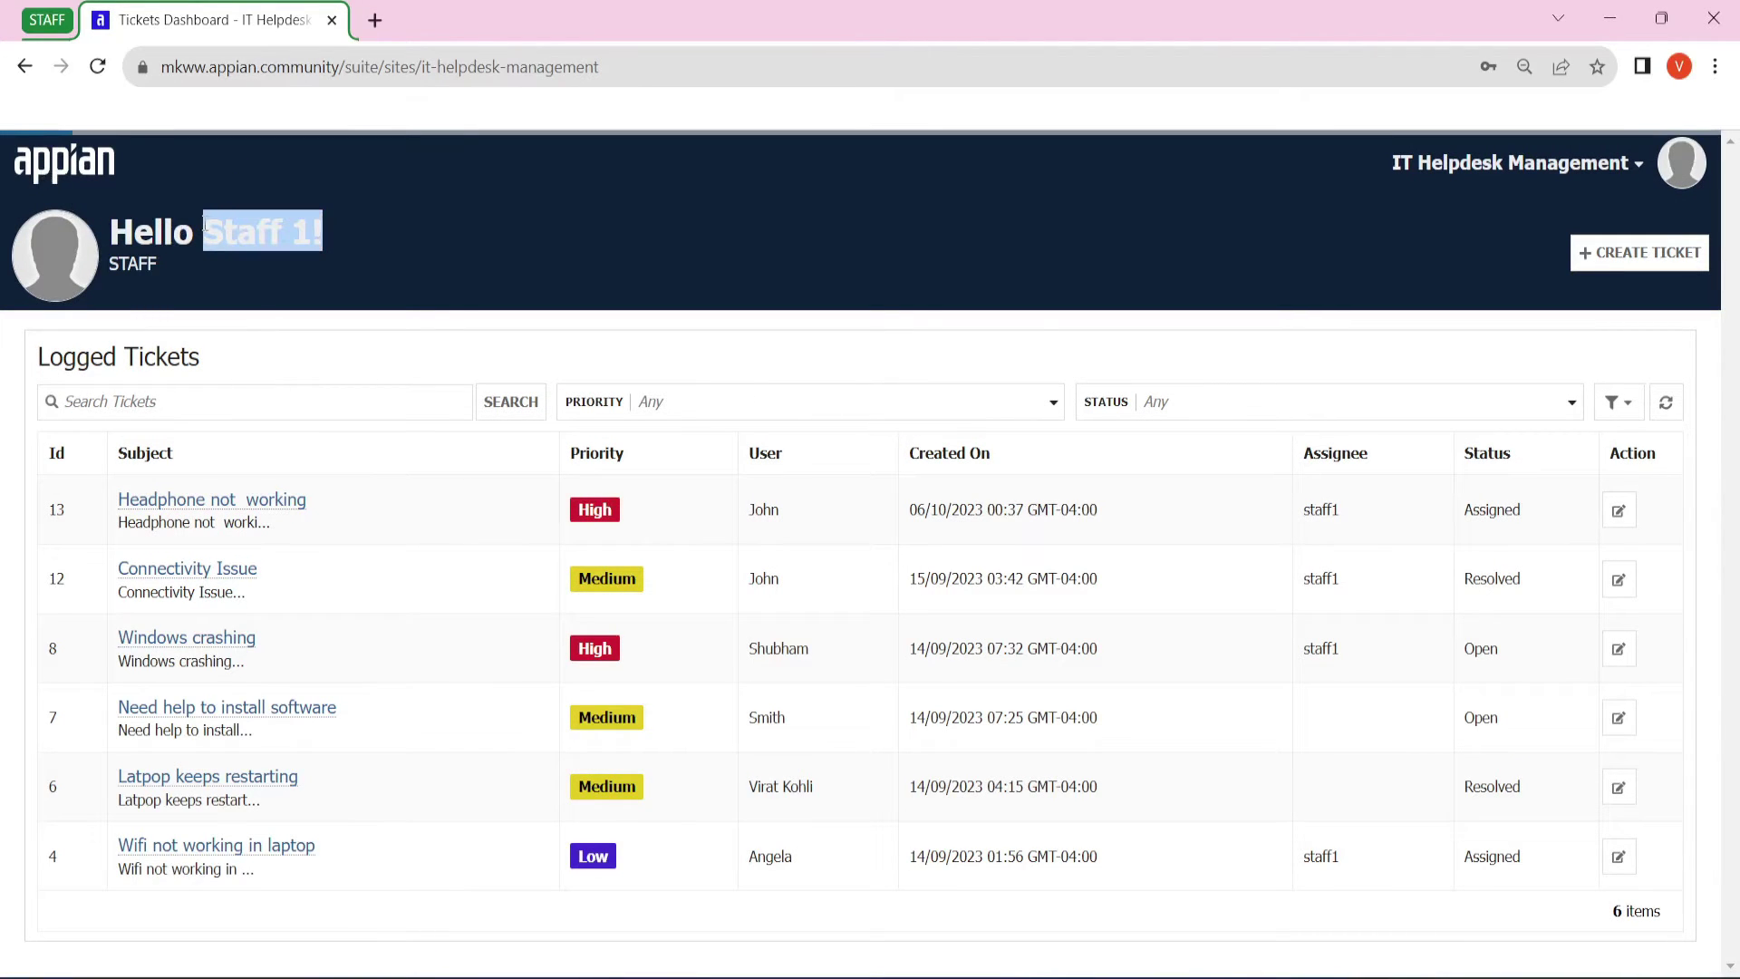
left_click(415, 259)
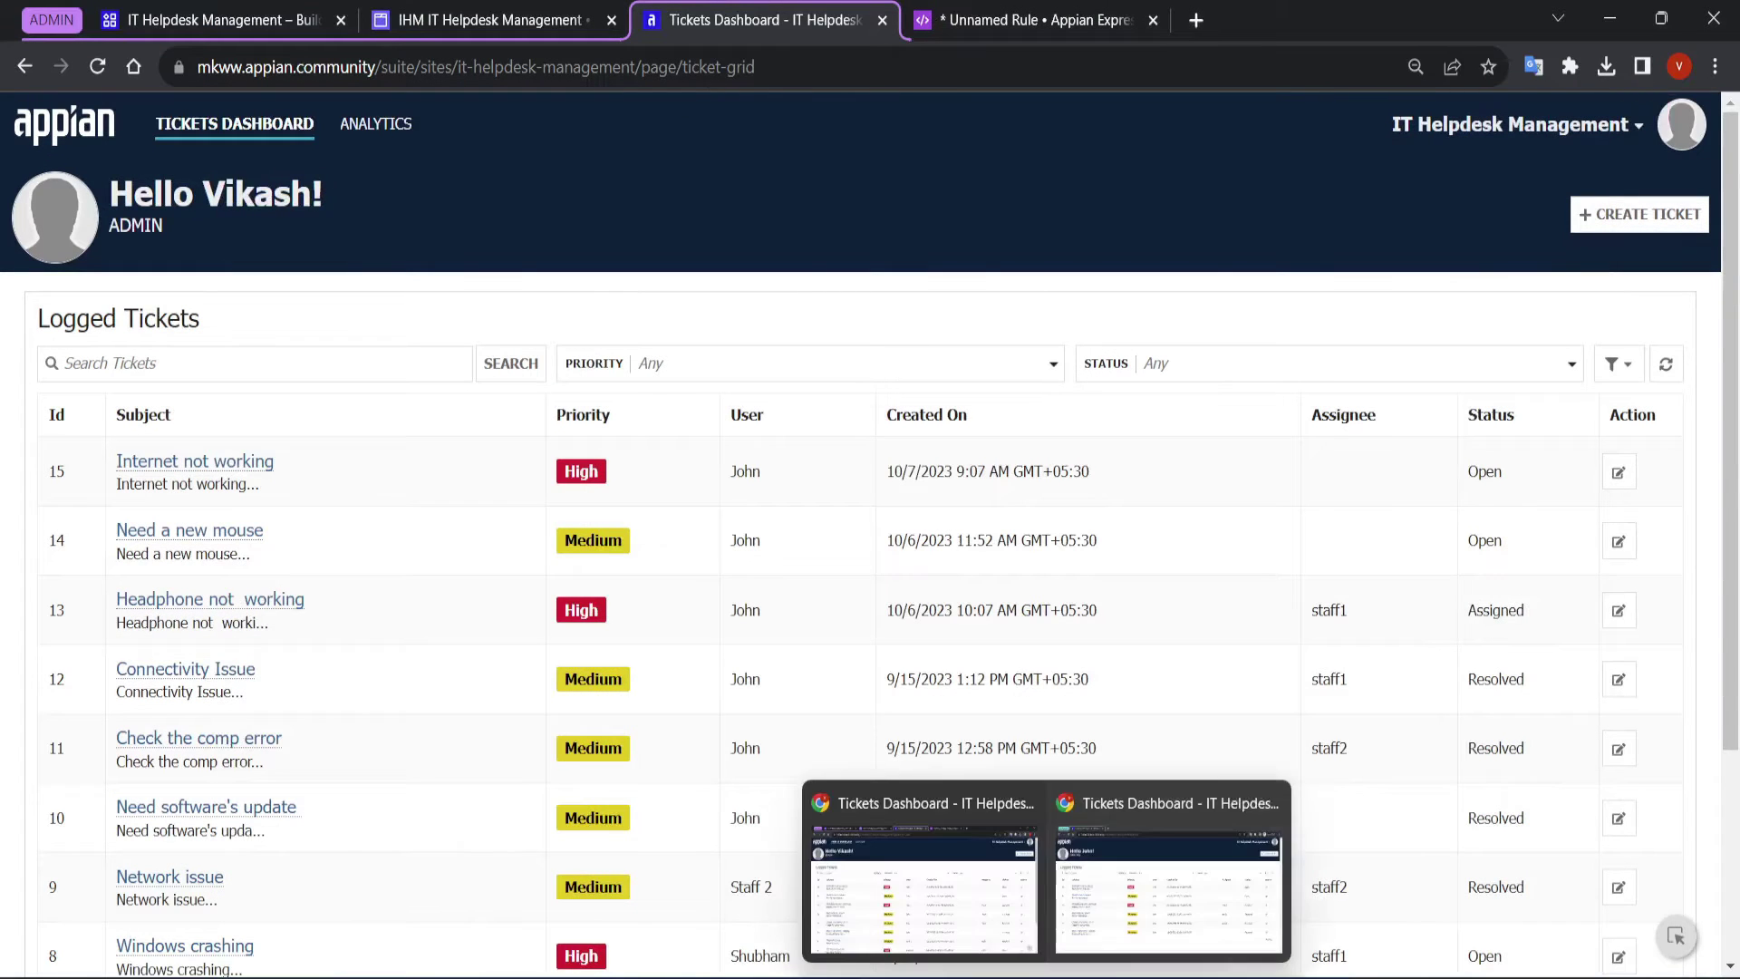
Return to the employee's browser window and open the "Internet not working" ticket's summary to review its comment.
left_click(1169, 838)
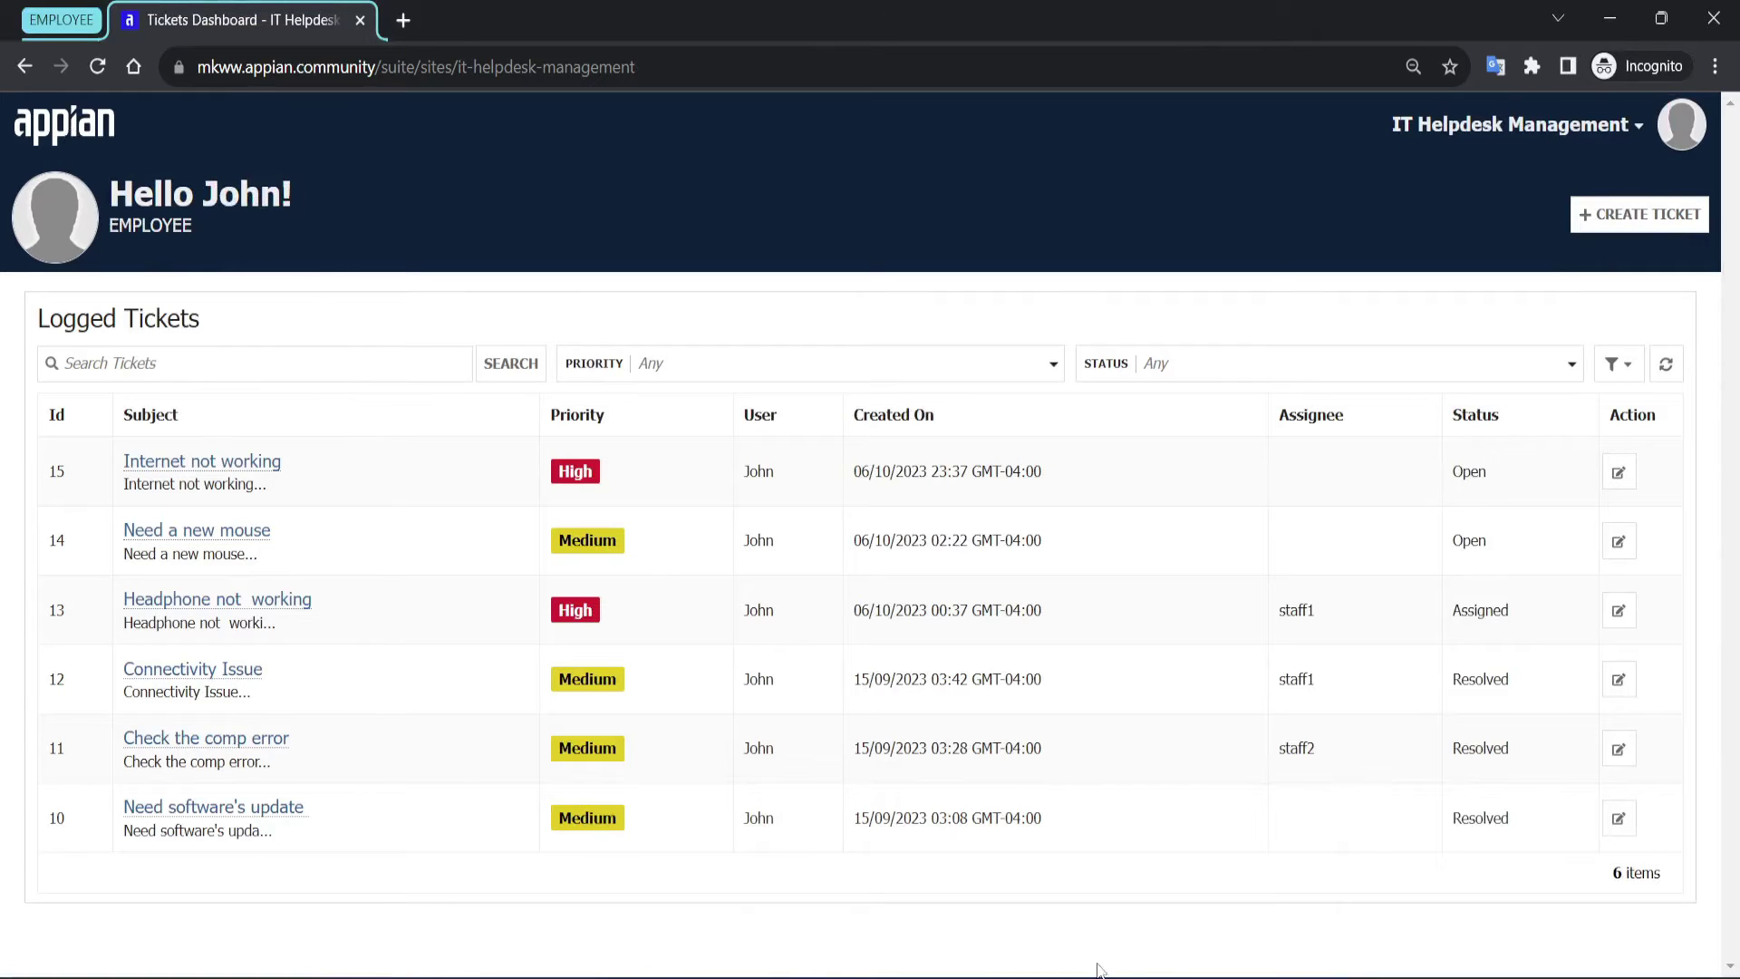
mouse_move(1099, 973)
left_click(201, 464)
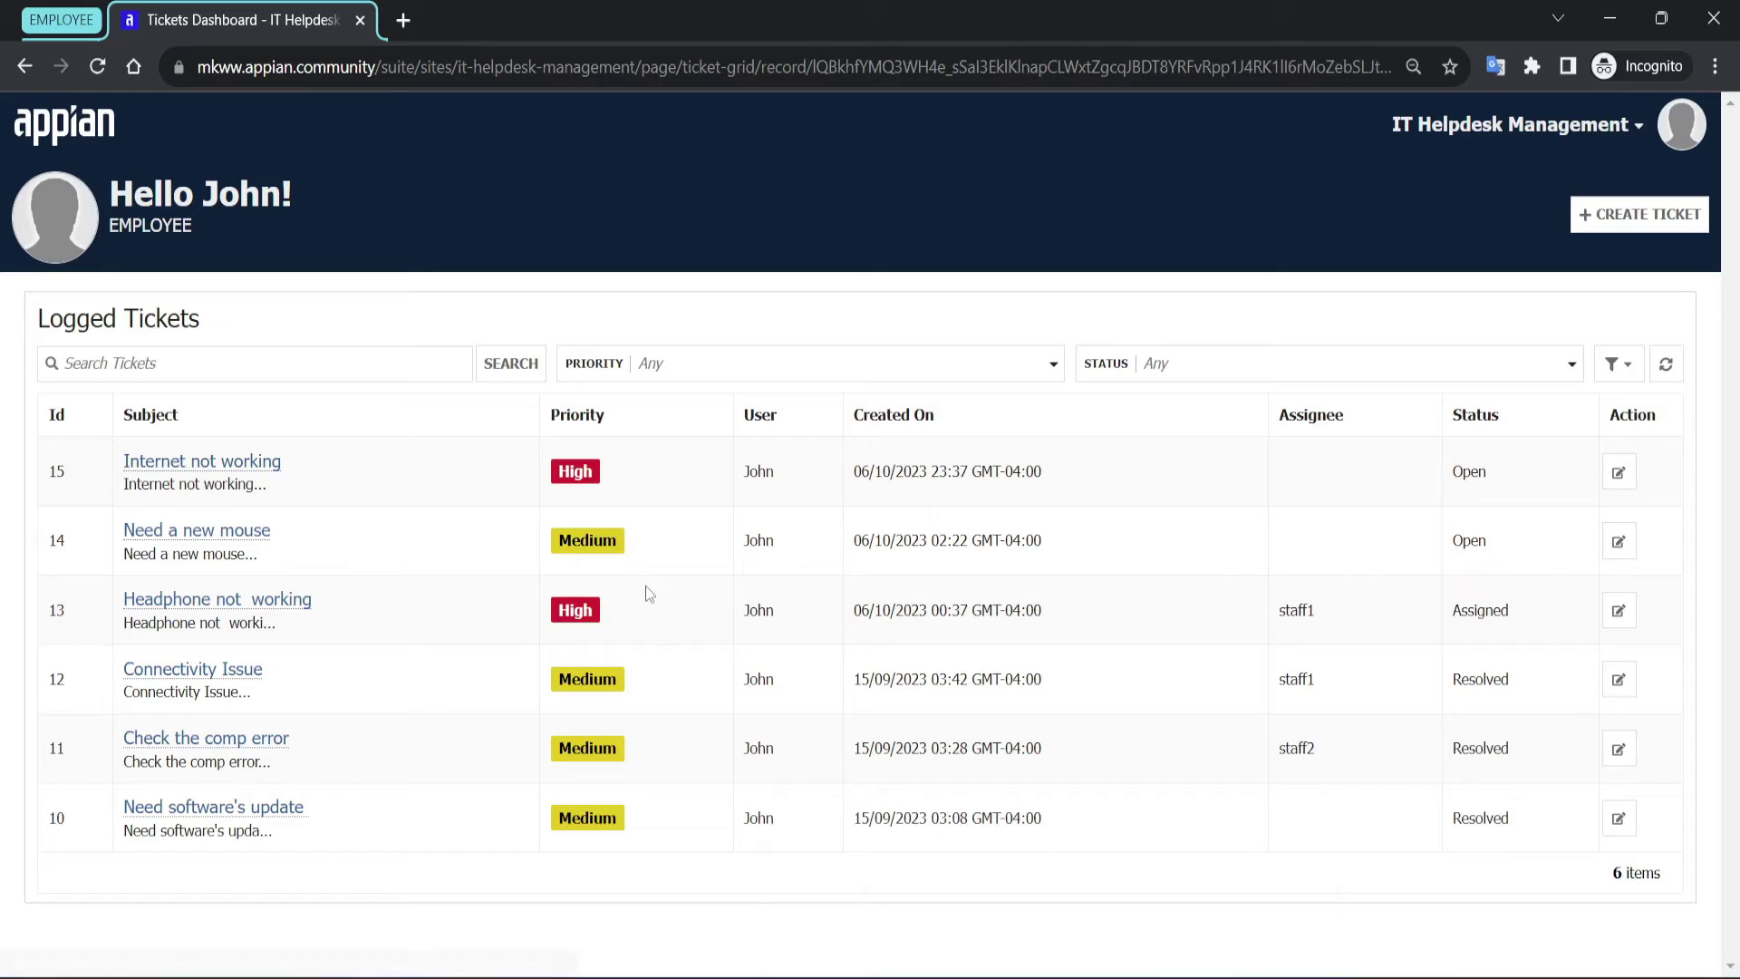
double_click(41, 652)
left_click(269, 672)
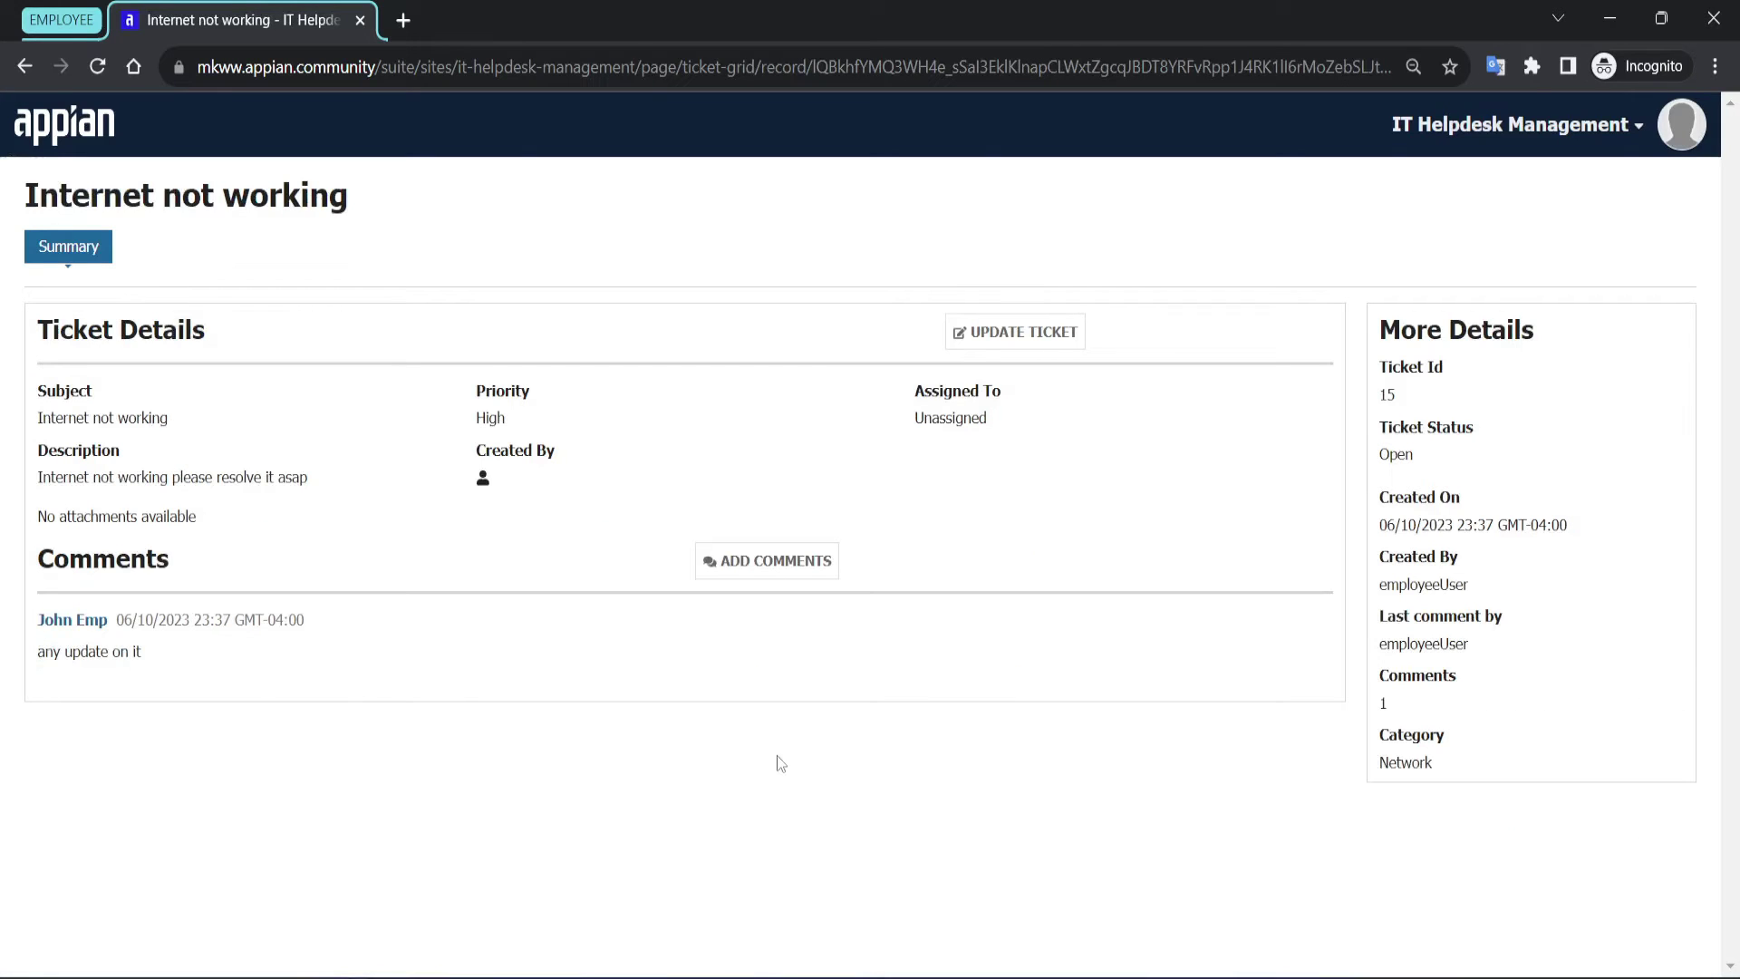
Switch to the admin's browser window, open the "Internet not working" ticket and examine its Assign action.
left_click(915, 852)
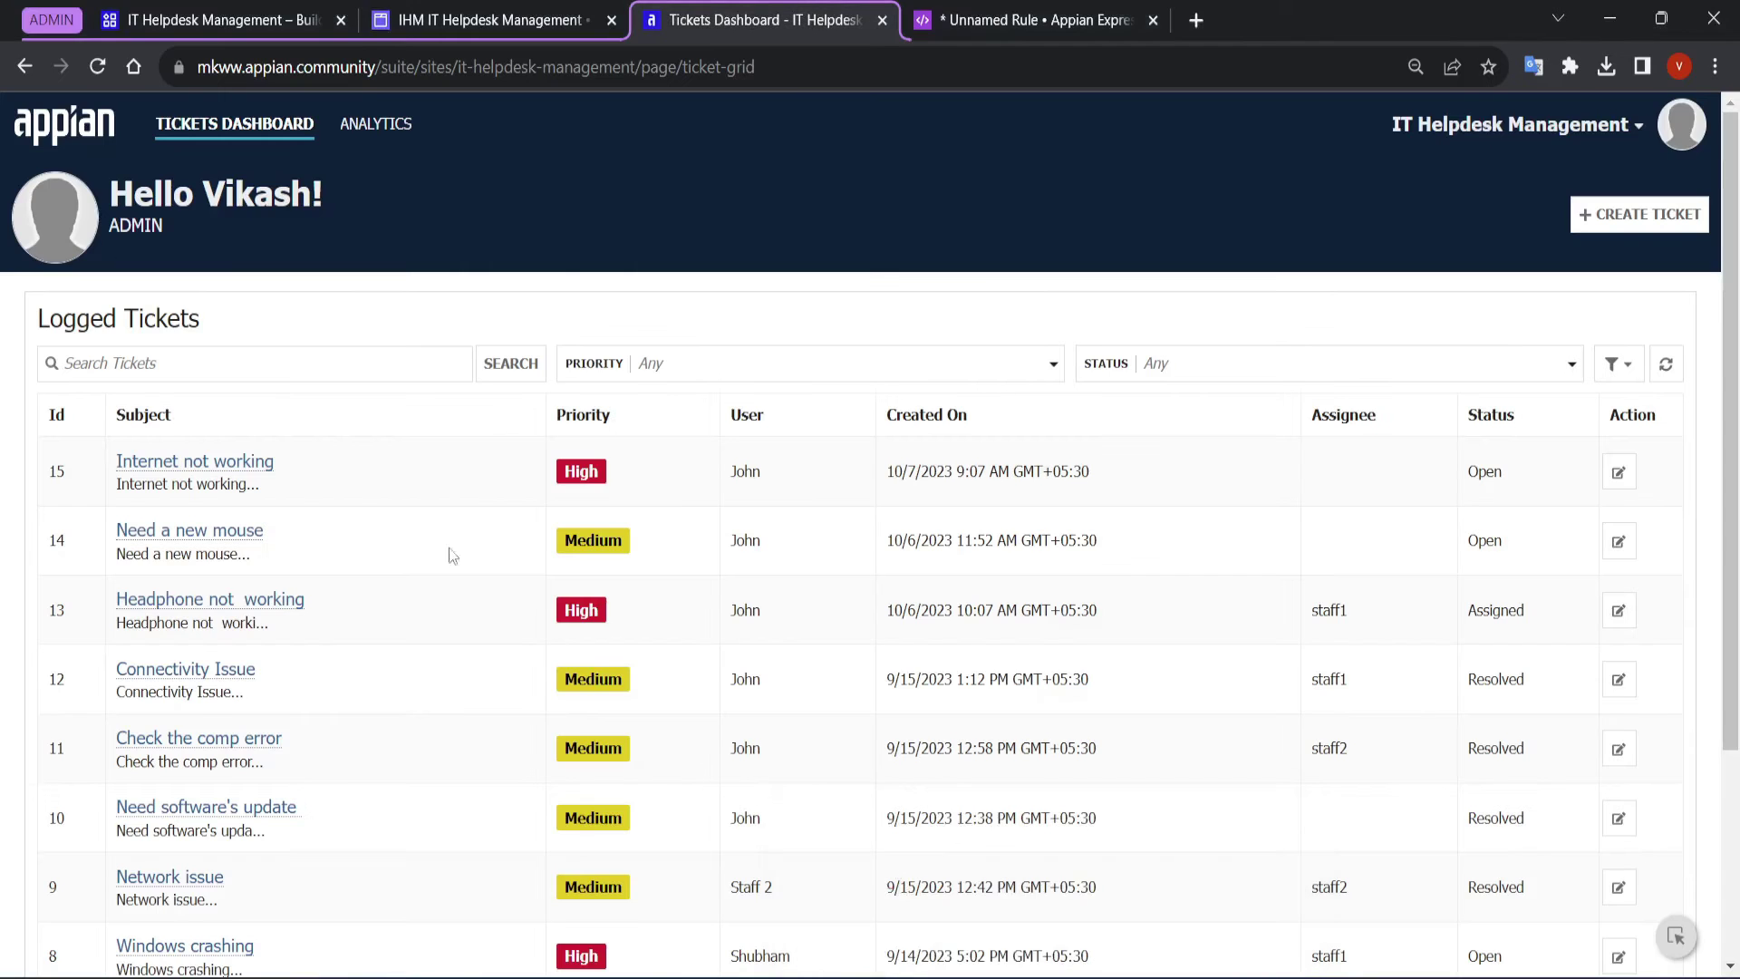
left_click(163, 472)
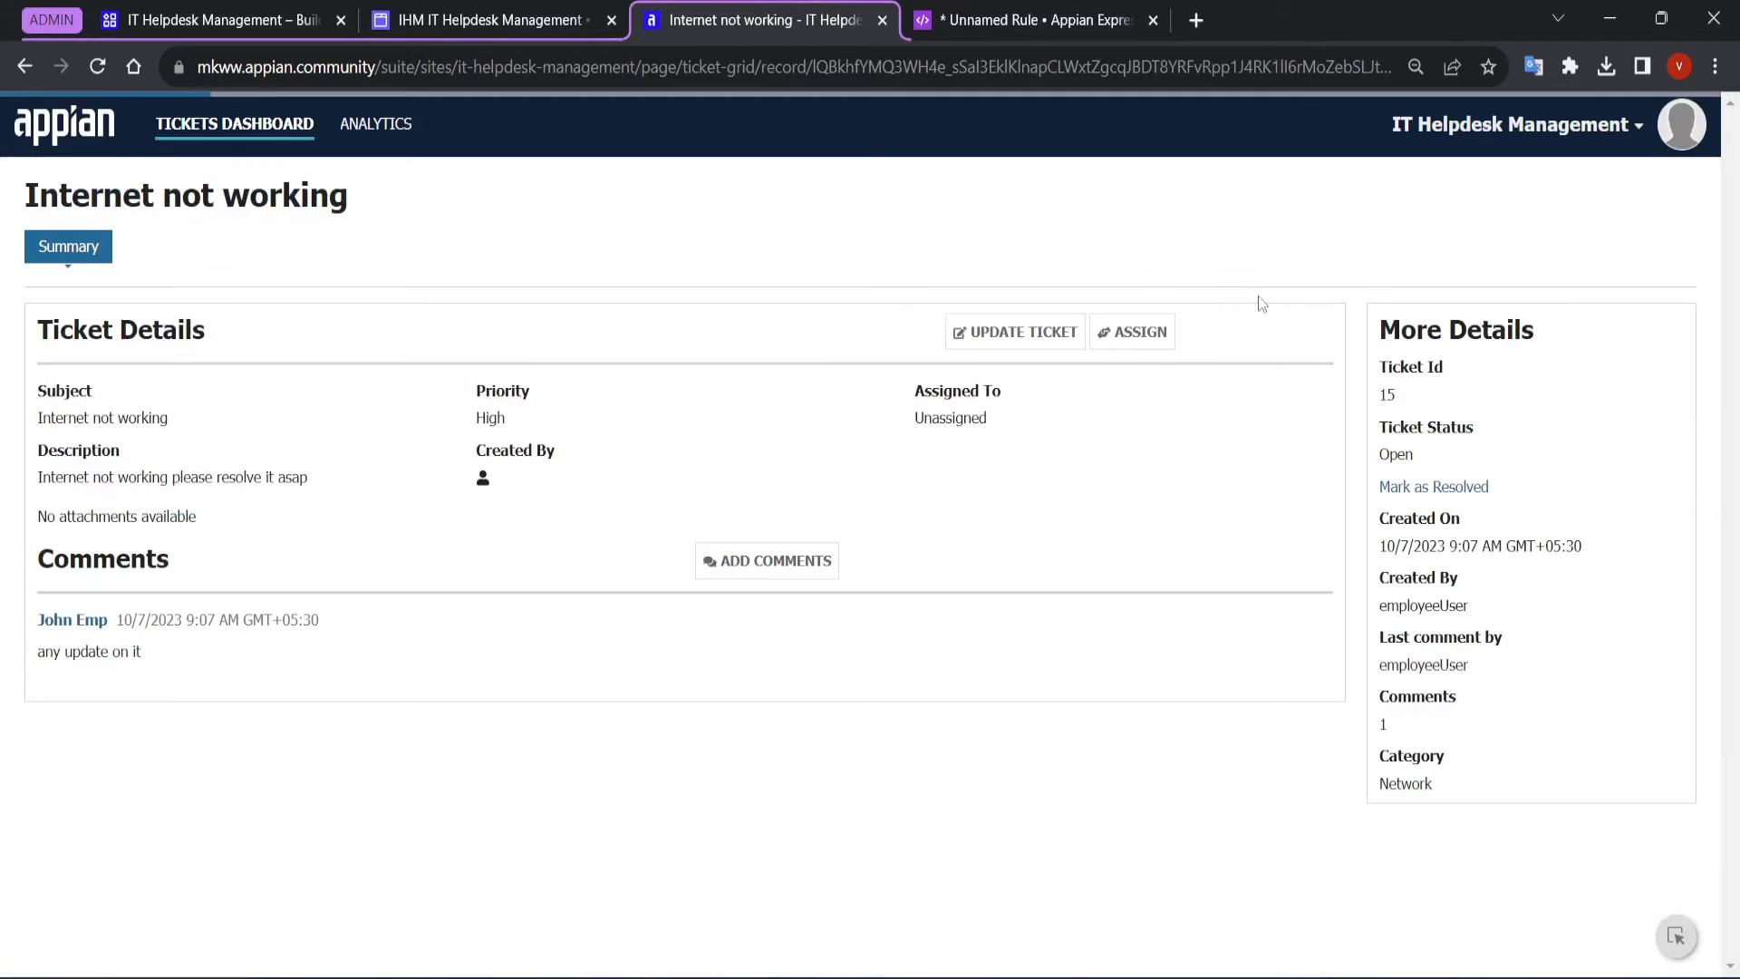
scroll(1149, 330, "up", 3)
left_click_drag(1296, 303, 1056, 313)
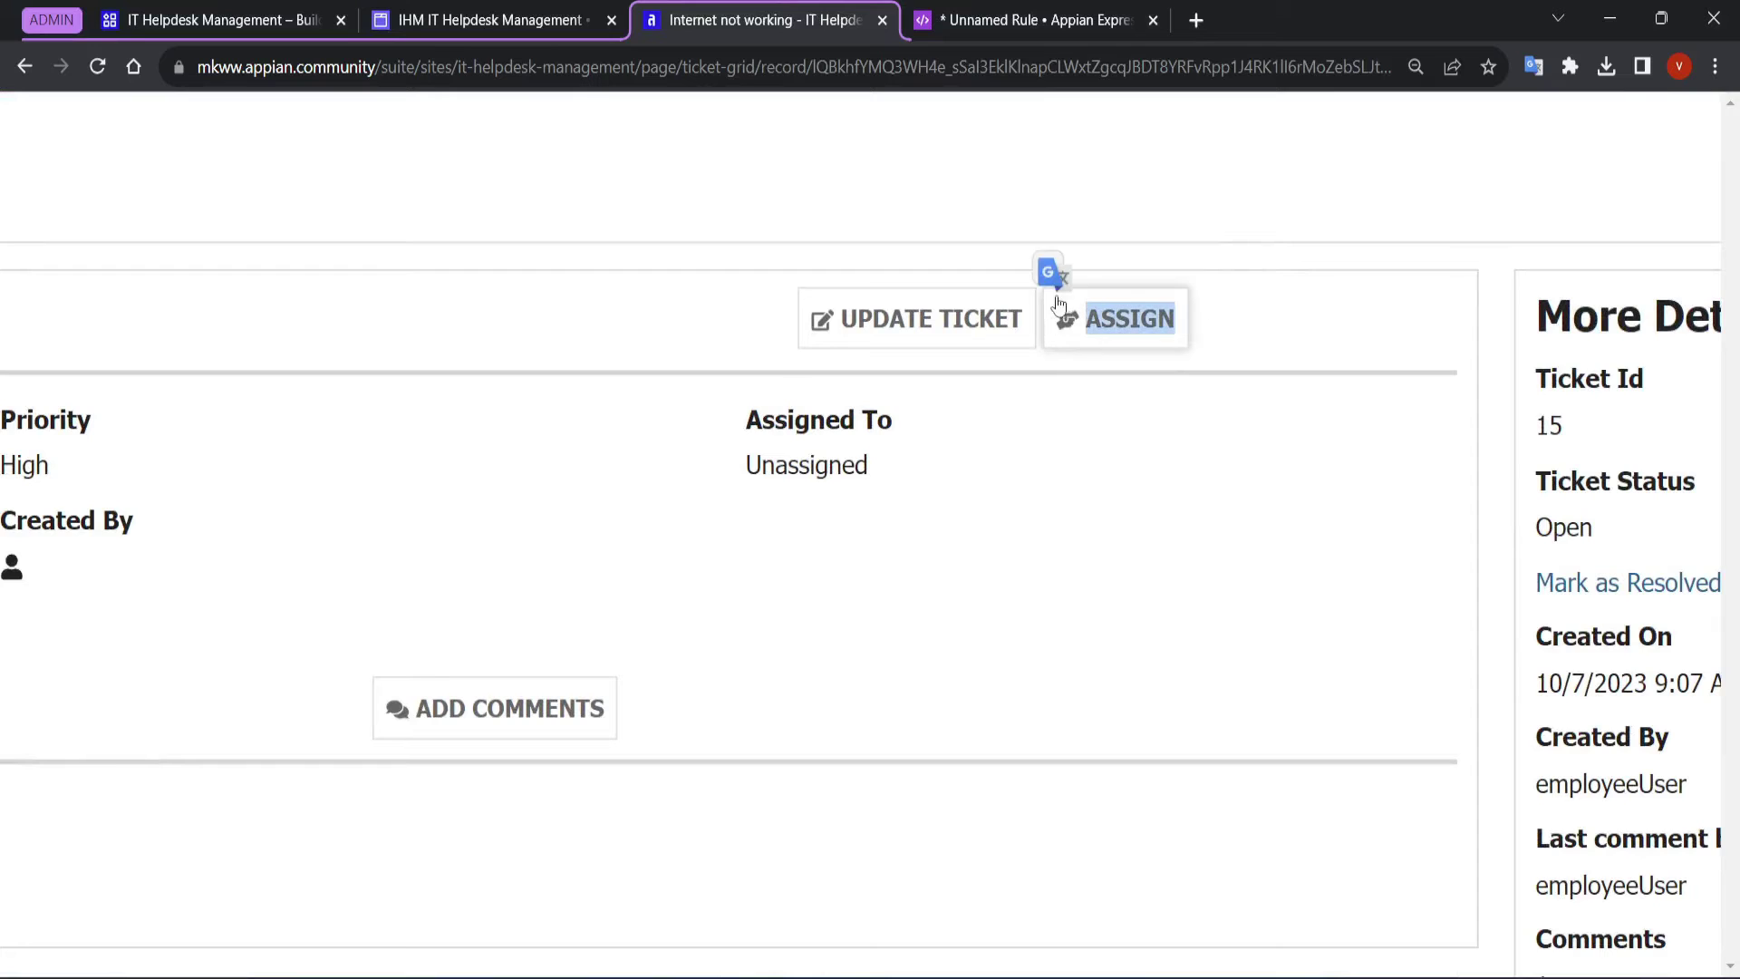
left_click(1153, 537)
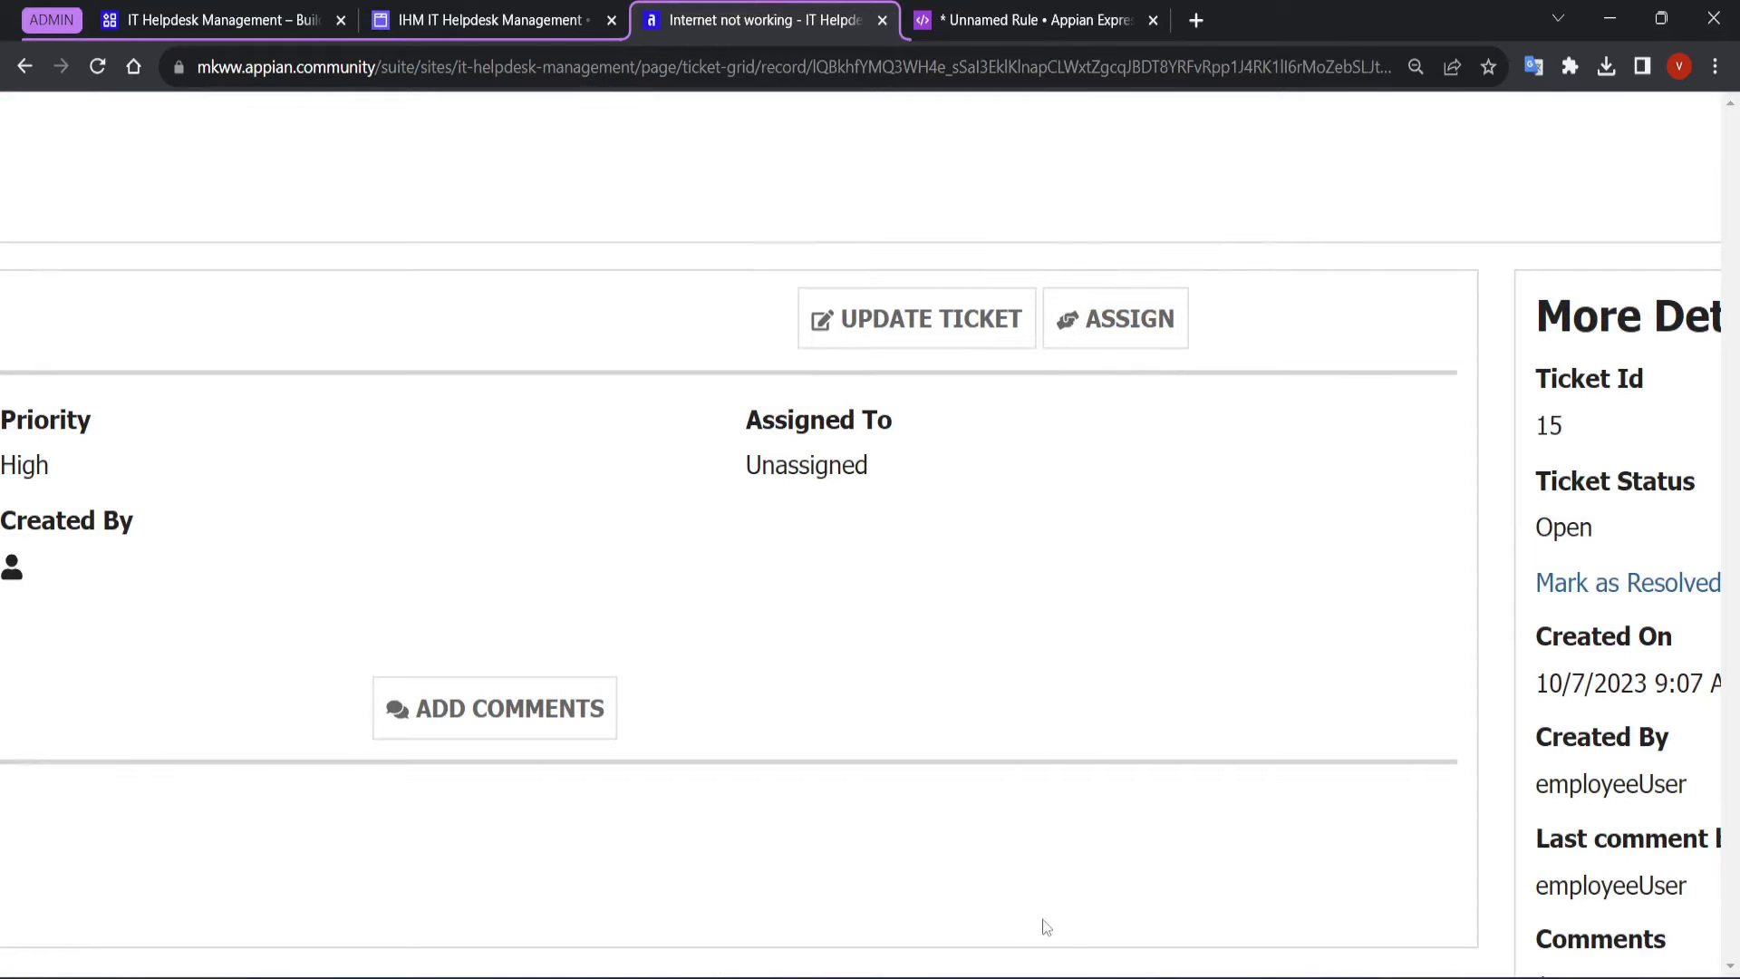
In the staff member's browser window, check the actions offered on the "Headphone not working" ticket, dismiss the comment form and return to the dashboard.
mouse_move(1041, 926)
left_click(1087, 861)
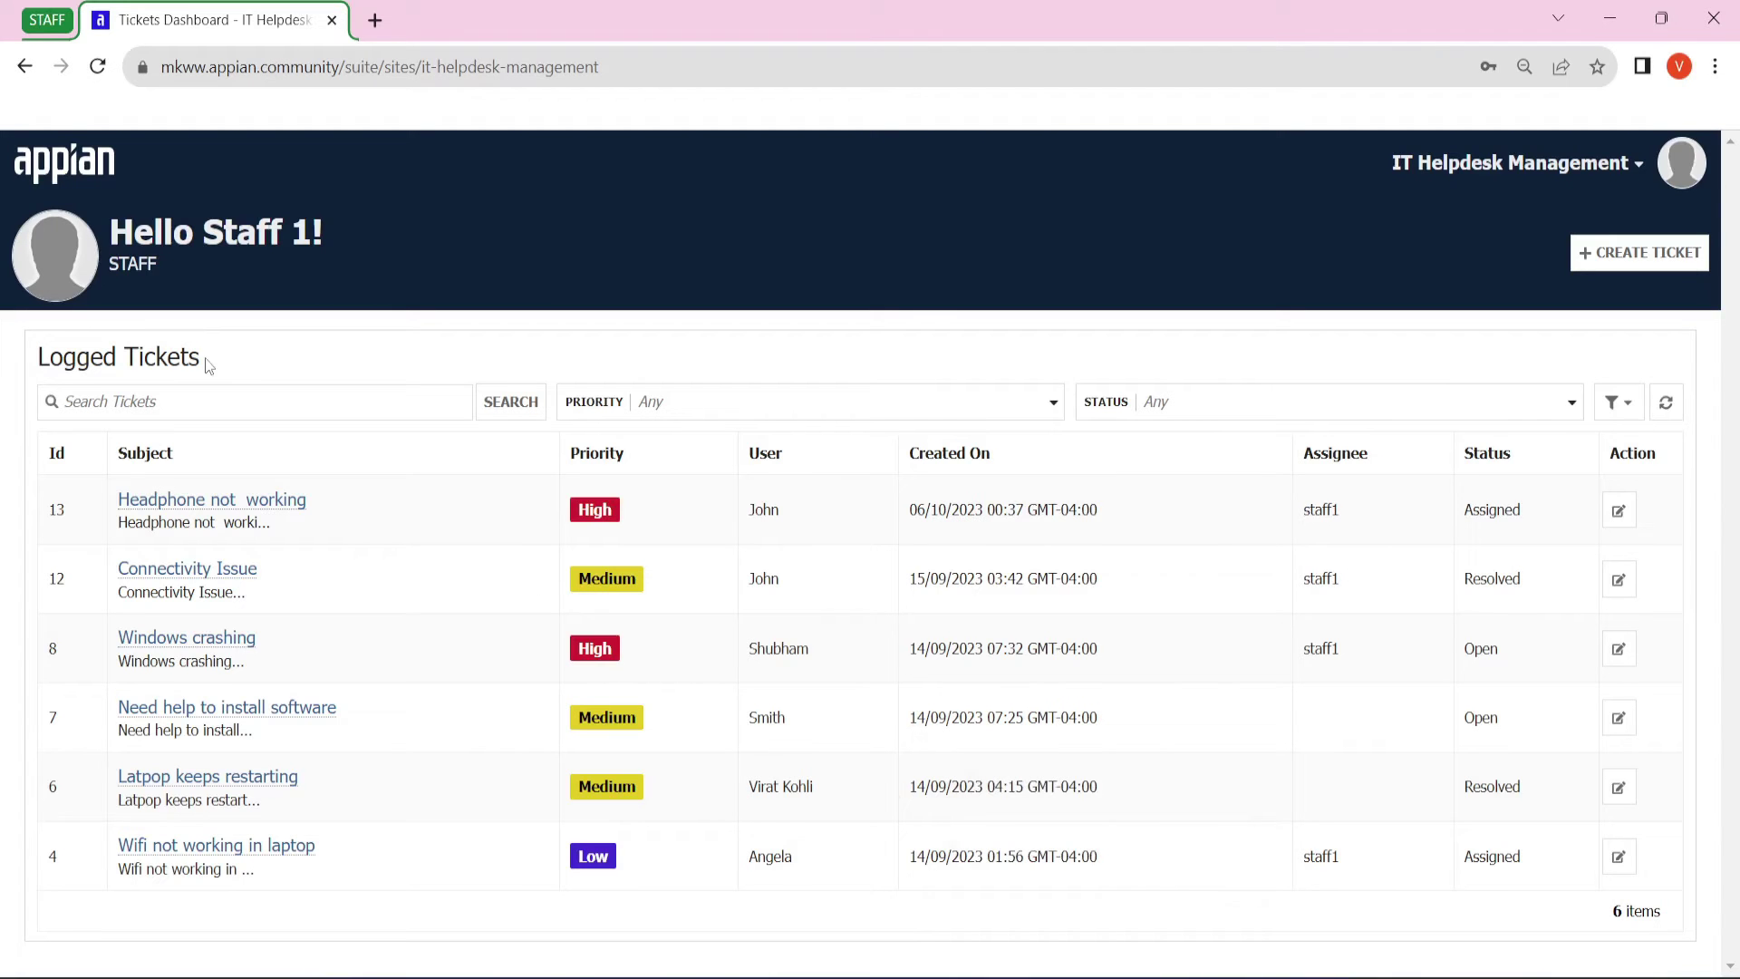
left_click(180, 499)
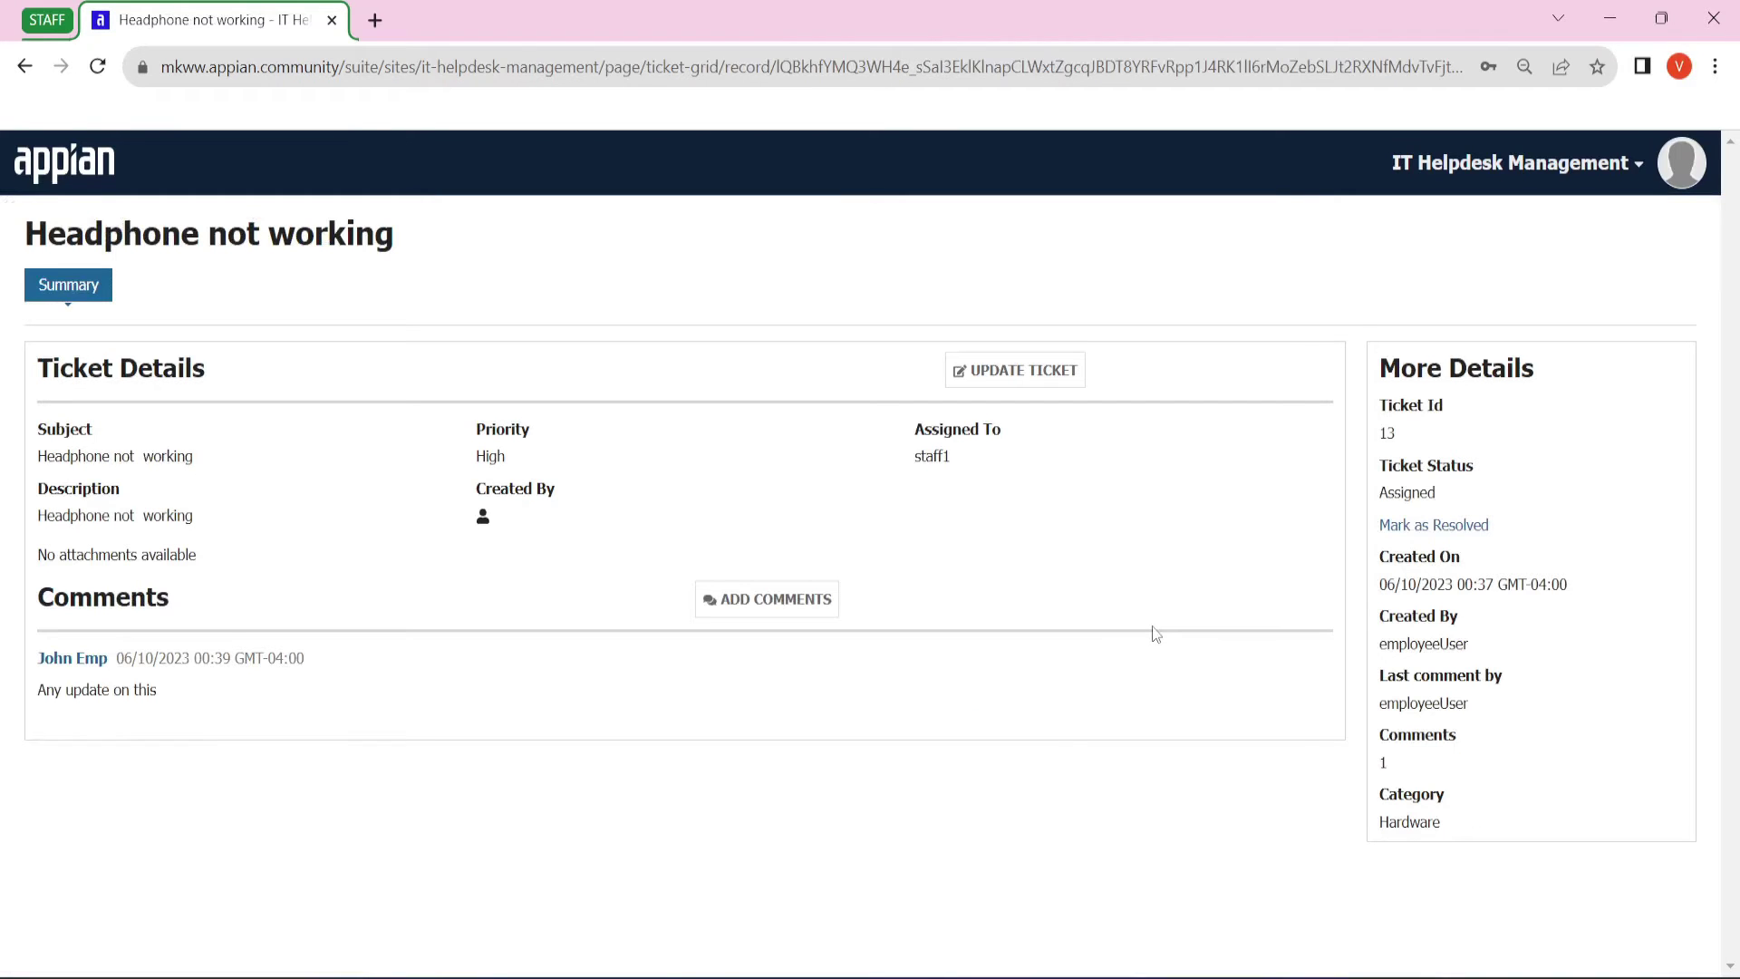
left_click_drag(1138, 366, 904, 379)
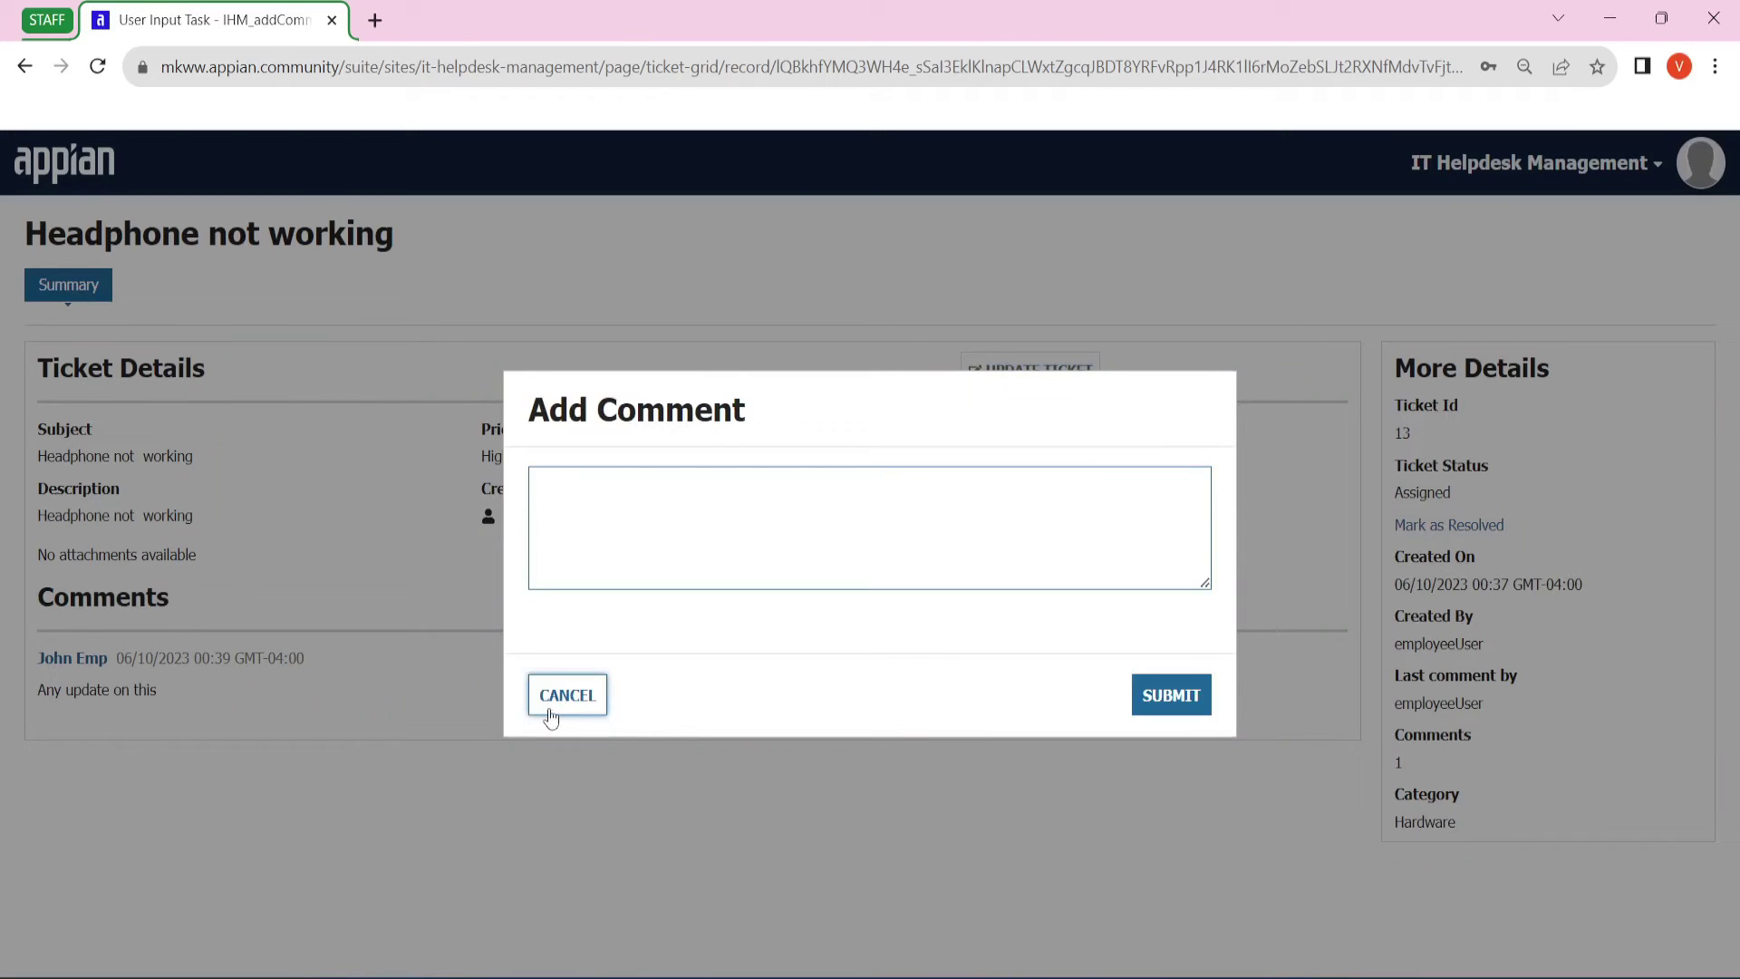
left_click(550, 714)
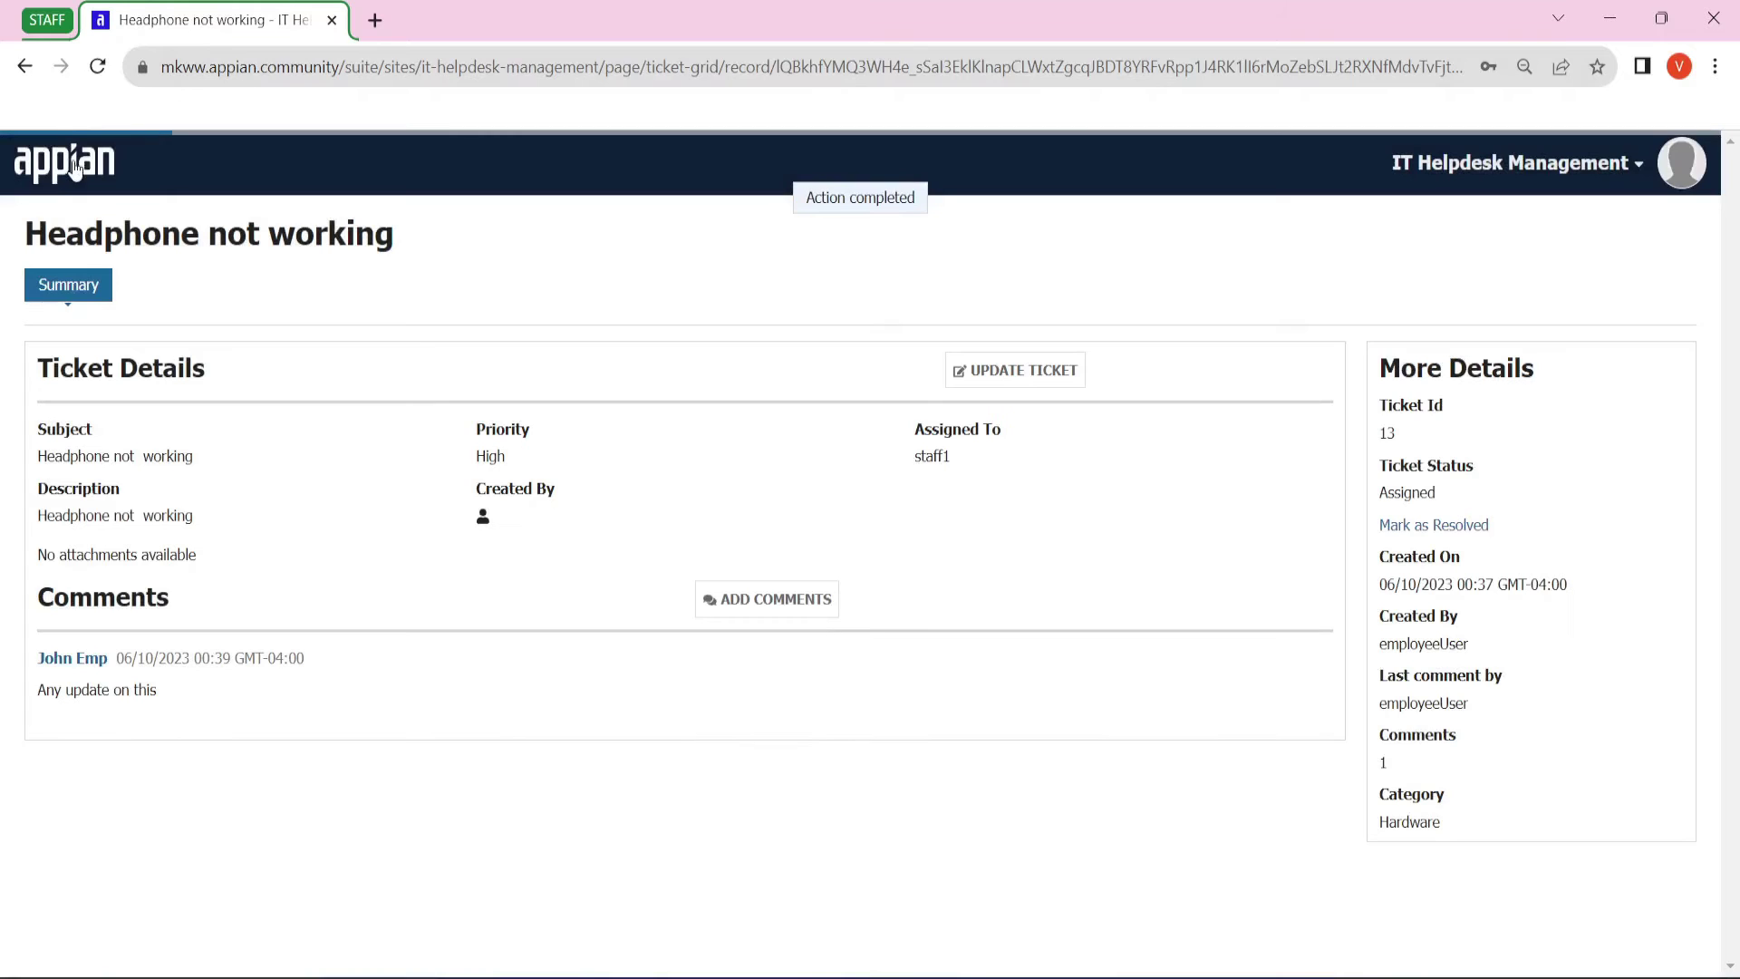
left_click(68, 152)
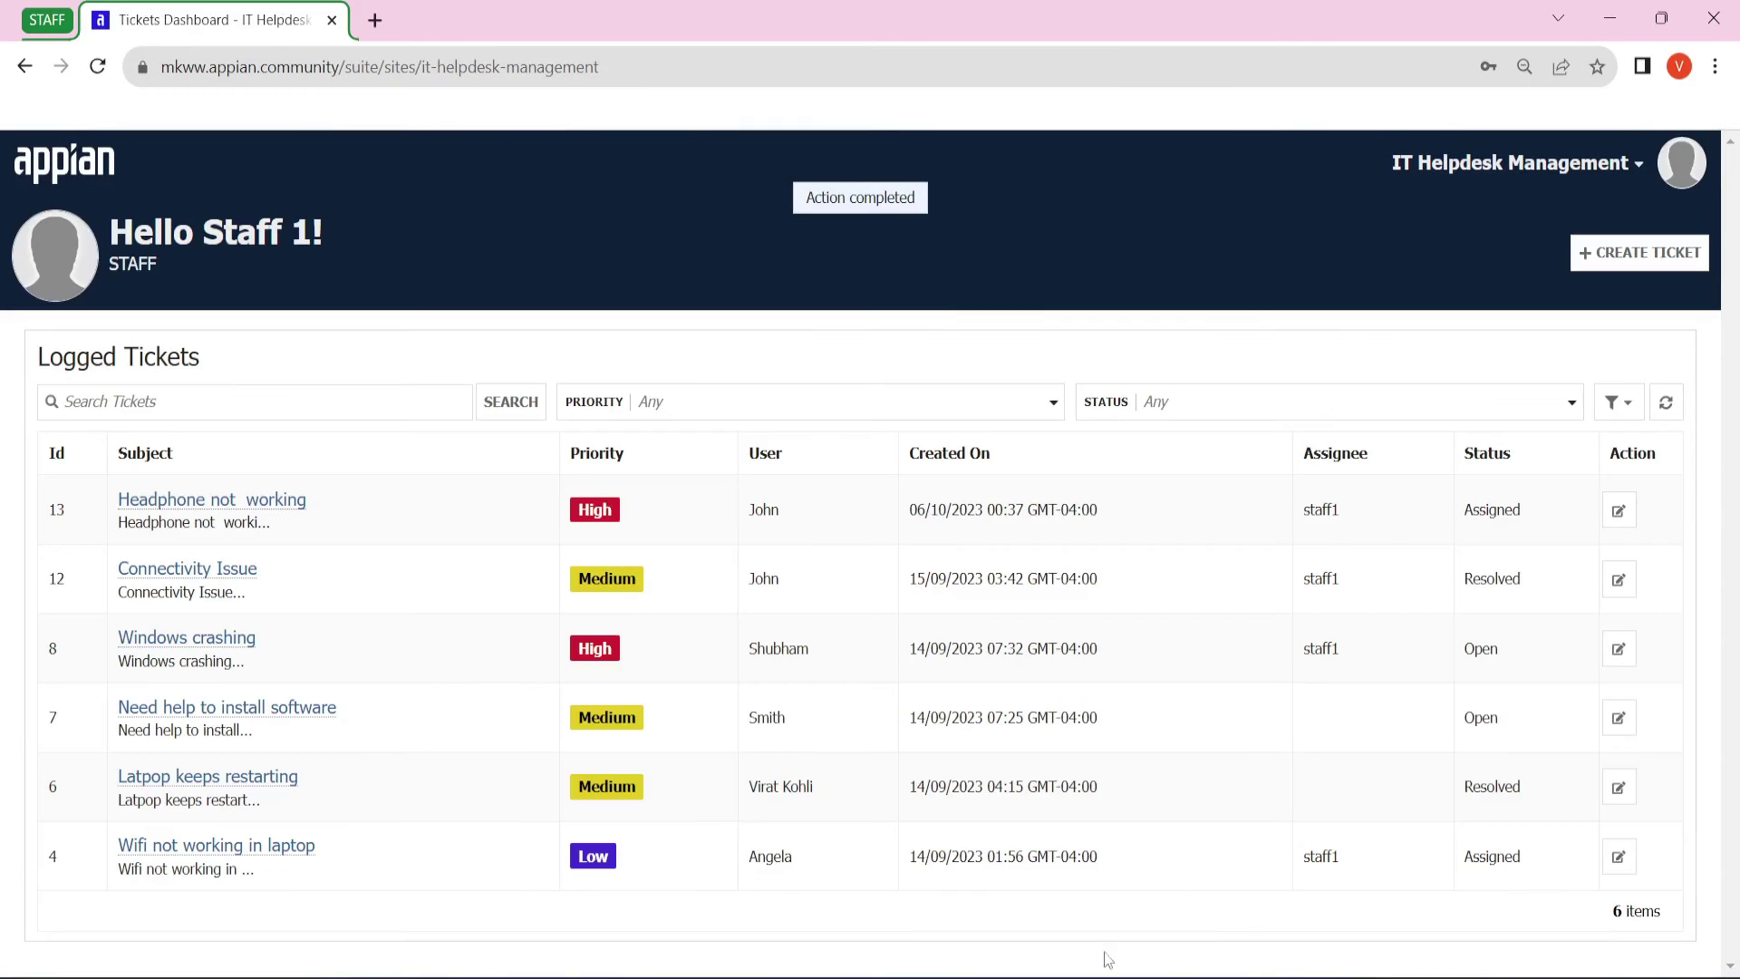
Switch back to the admin's browser window and assign the "Internet not working" ticket to the Staff 1 user.
mouse_move(1107, 959)
mouse_move(1051, 965)
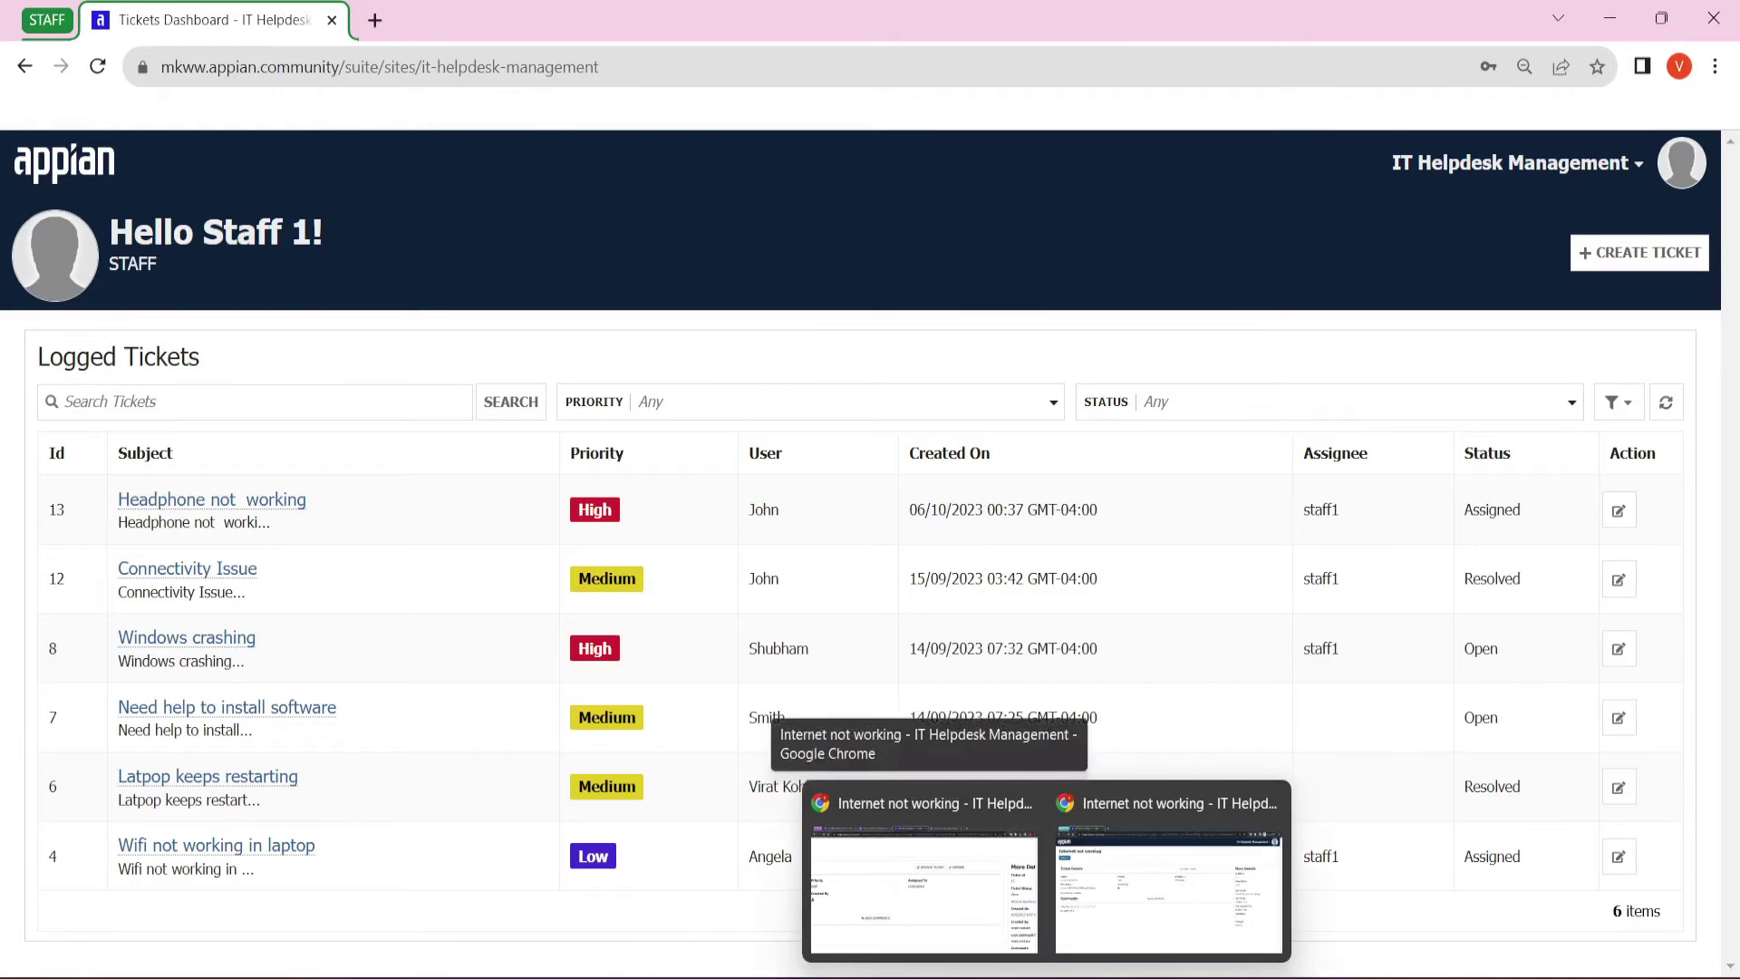
left_click(965, 919)
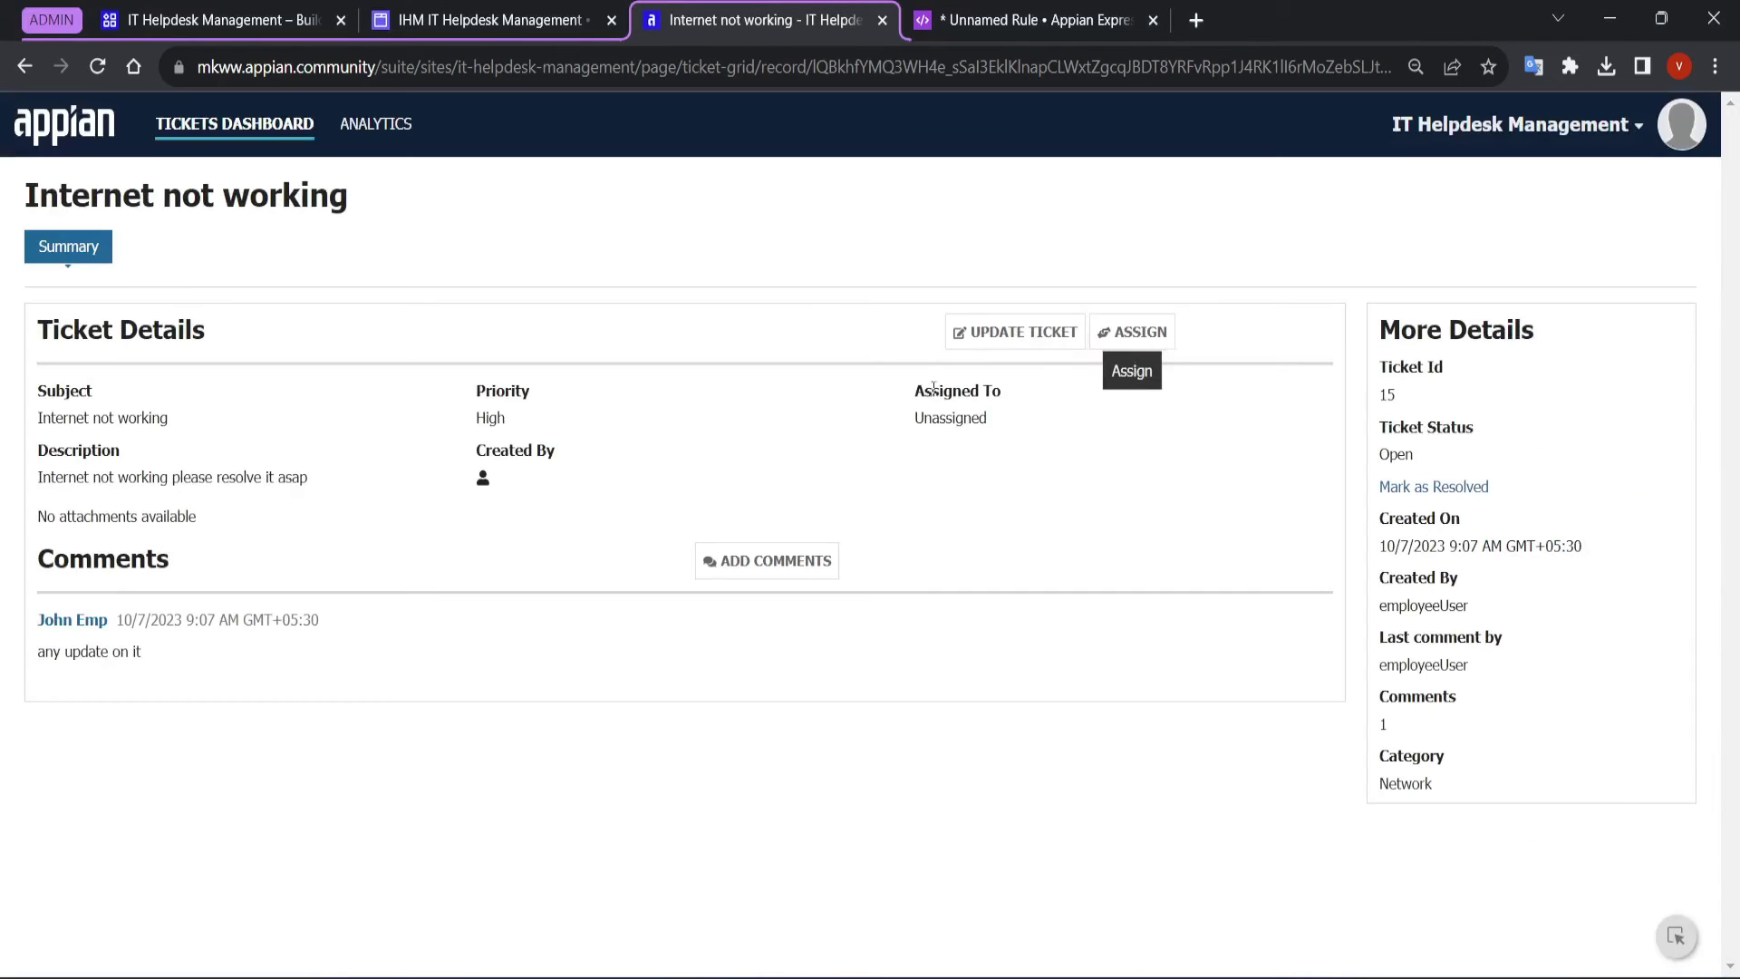
left_click_drag(898, 426, 992, 417)
left_click(1015, 415)
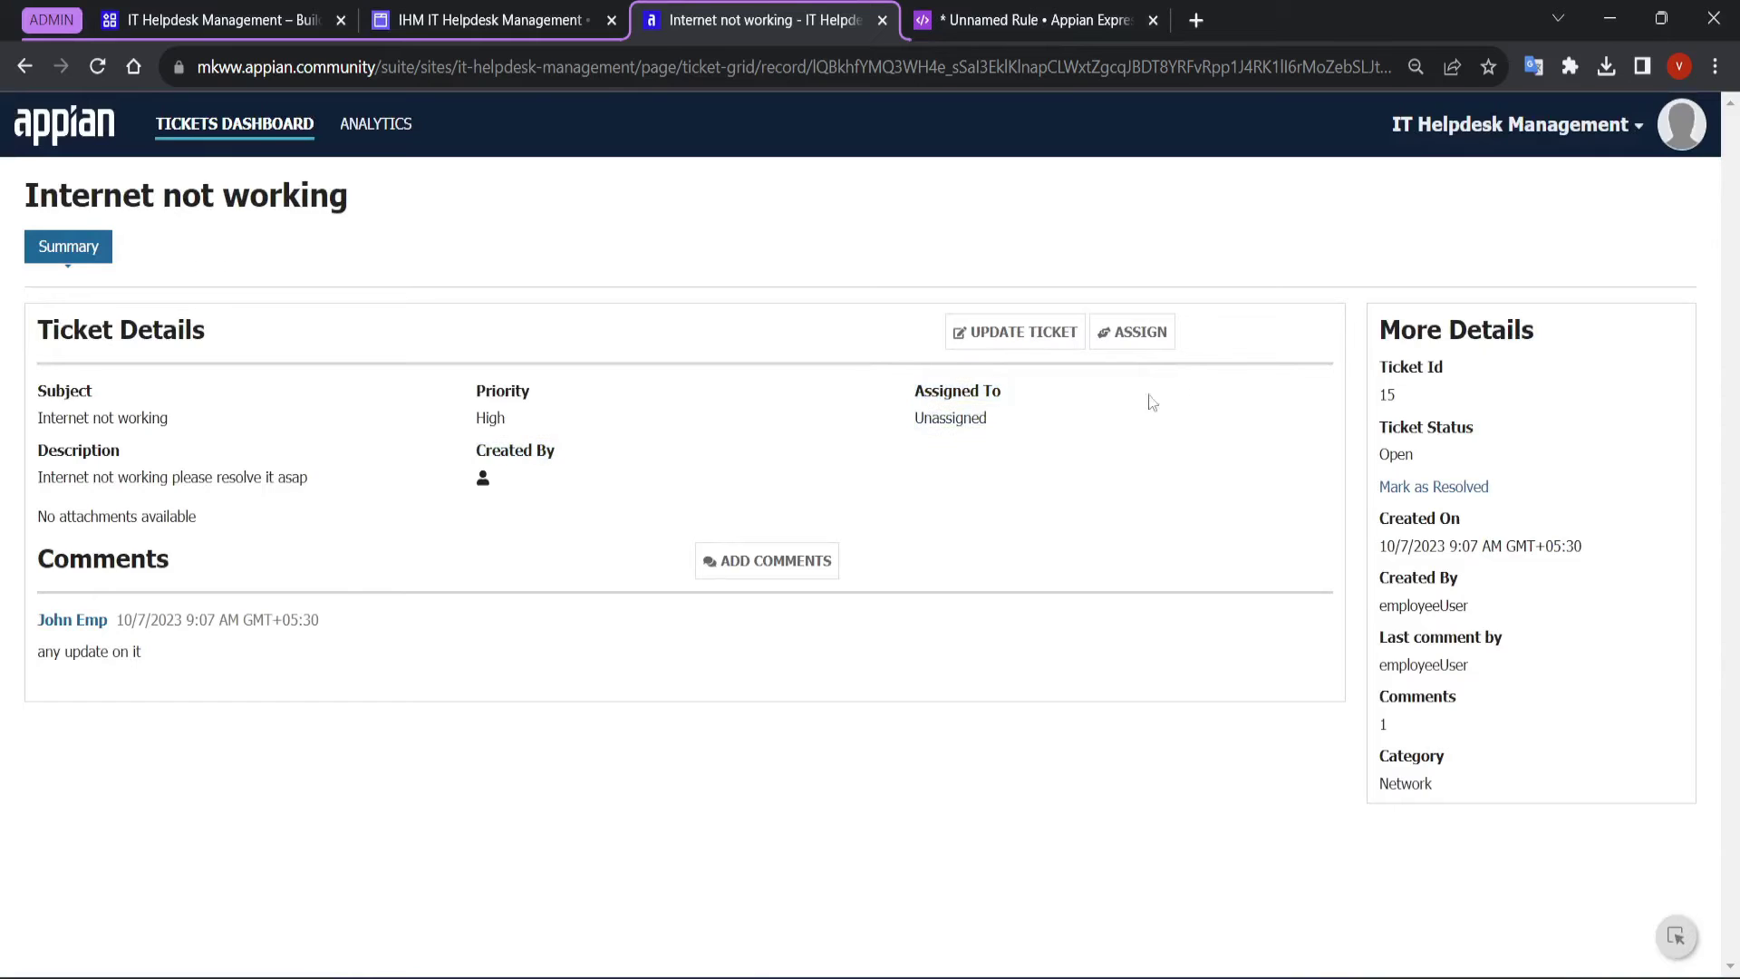
left_click(1128, 335)
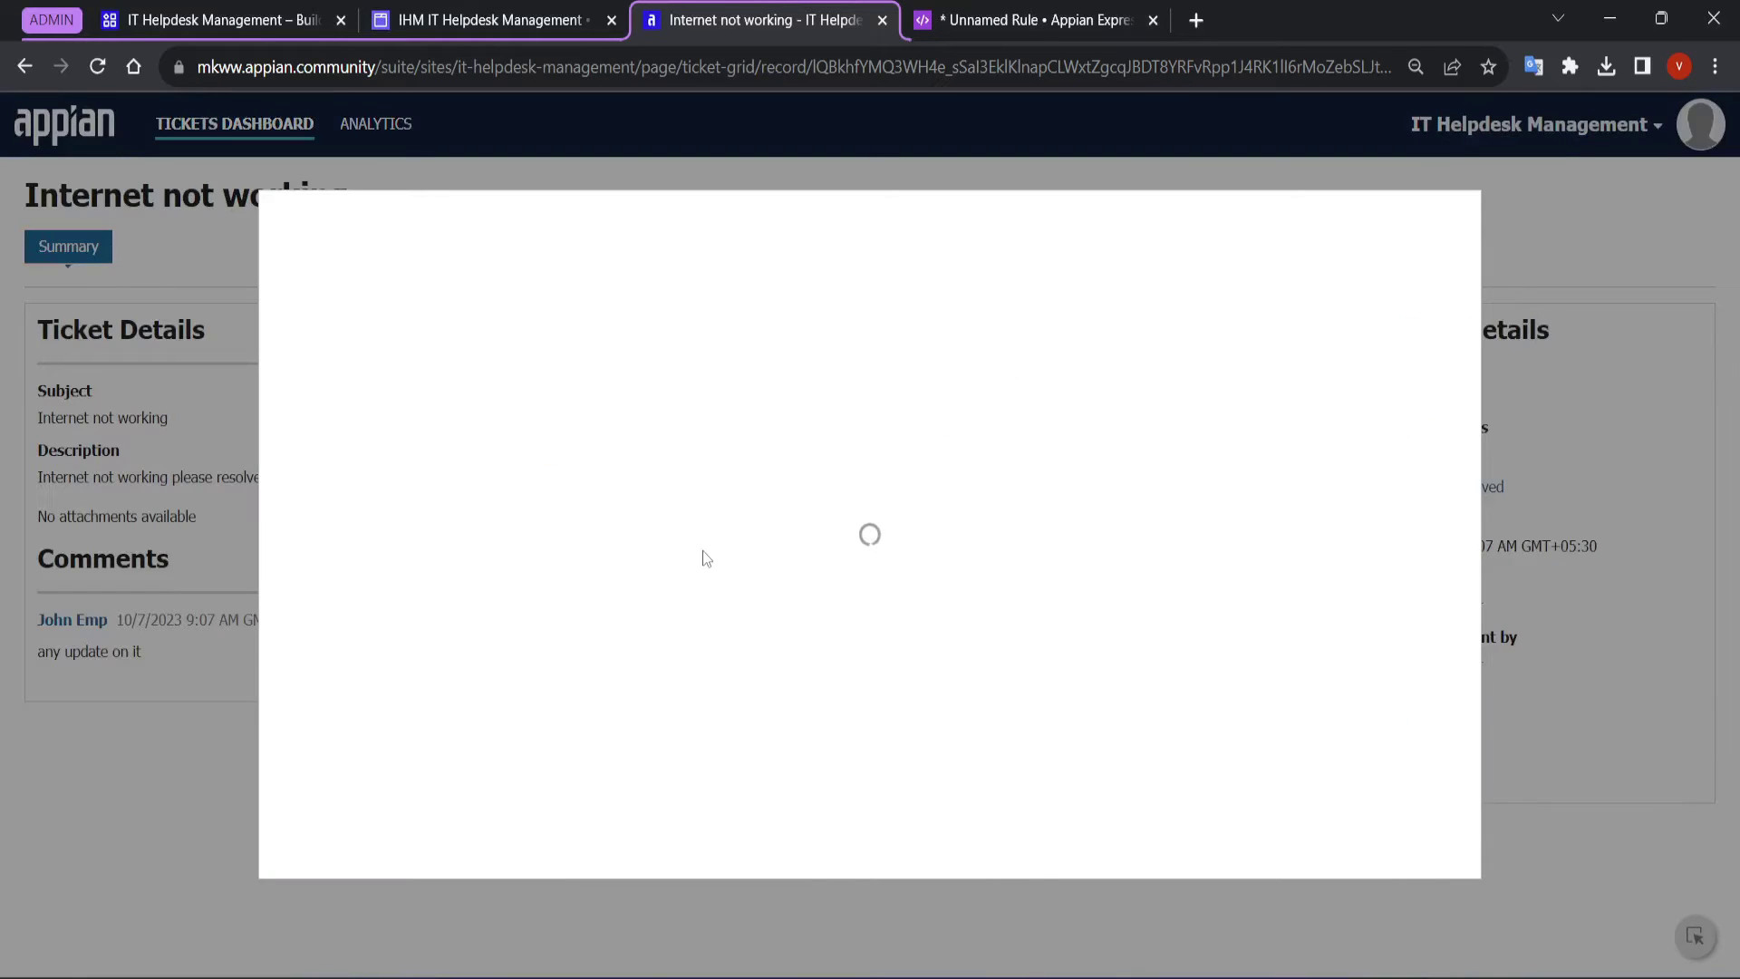
left_click(639, 402)
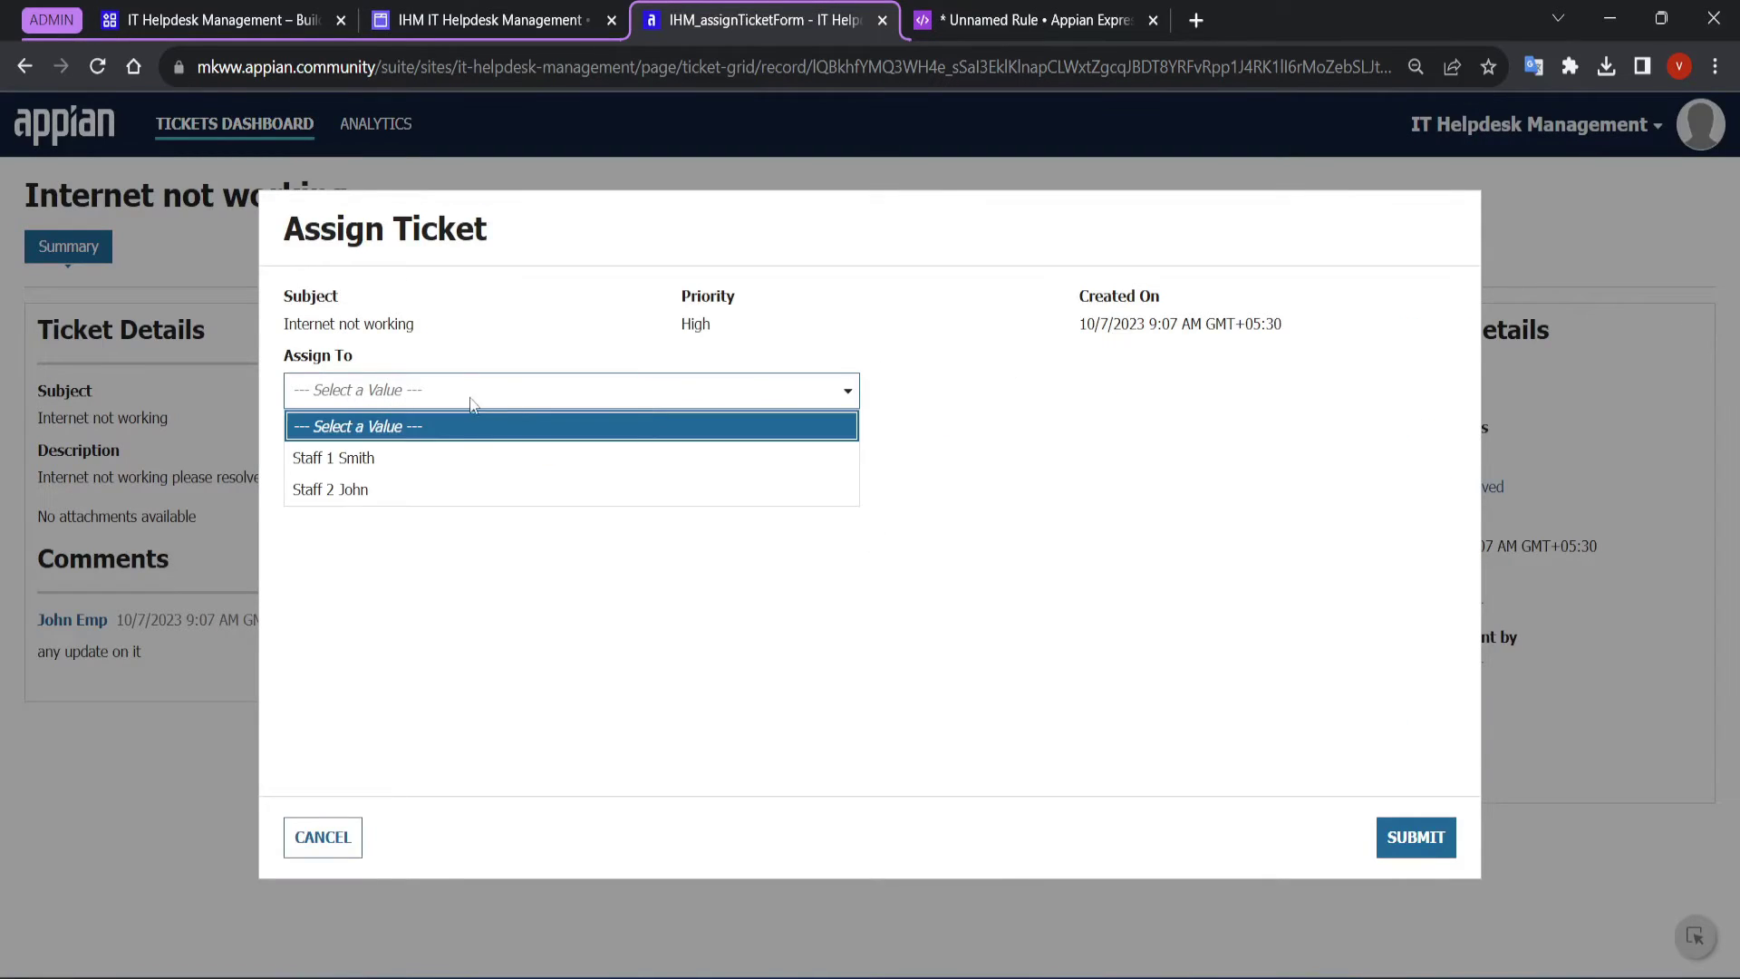
left_click(342, 458)
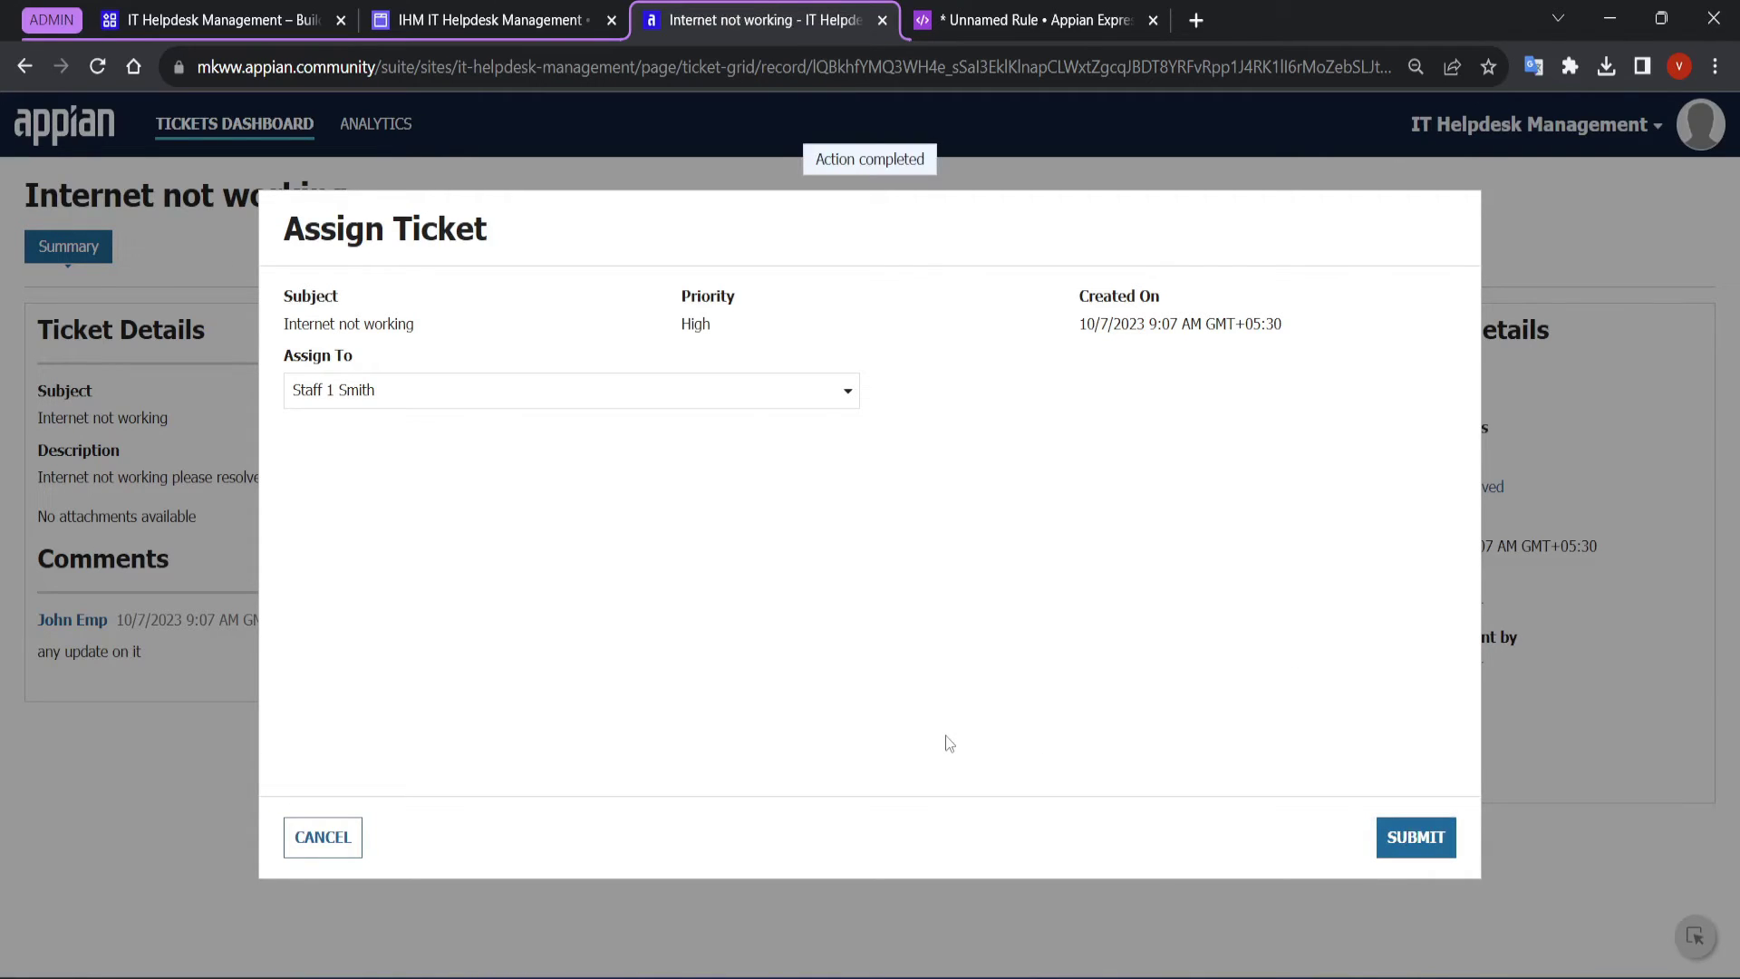
Examine the Assigned To value in the ticket's details.
scroll(948, 380, "up", 5)
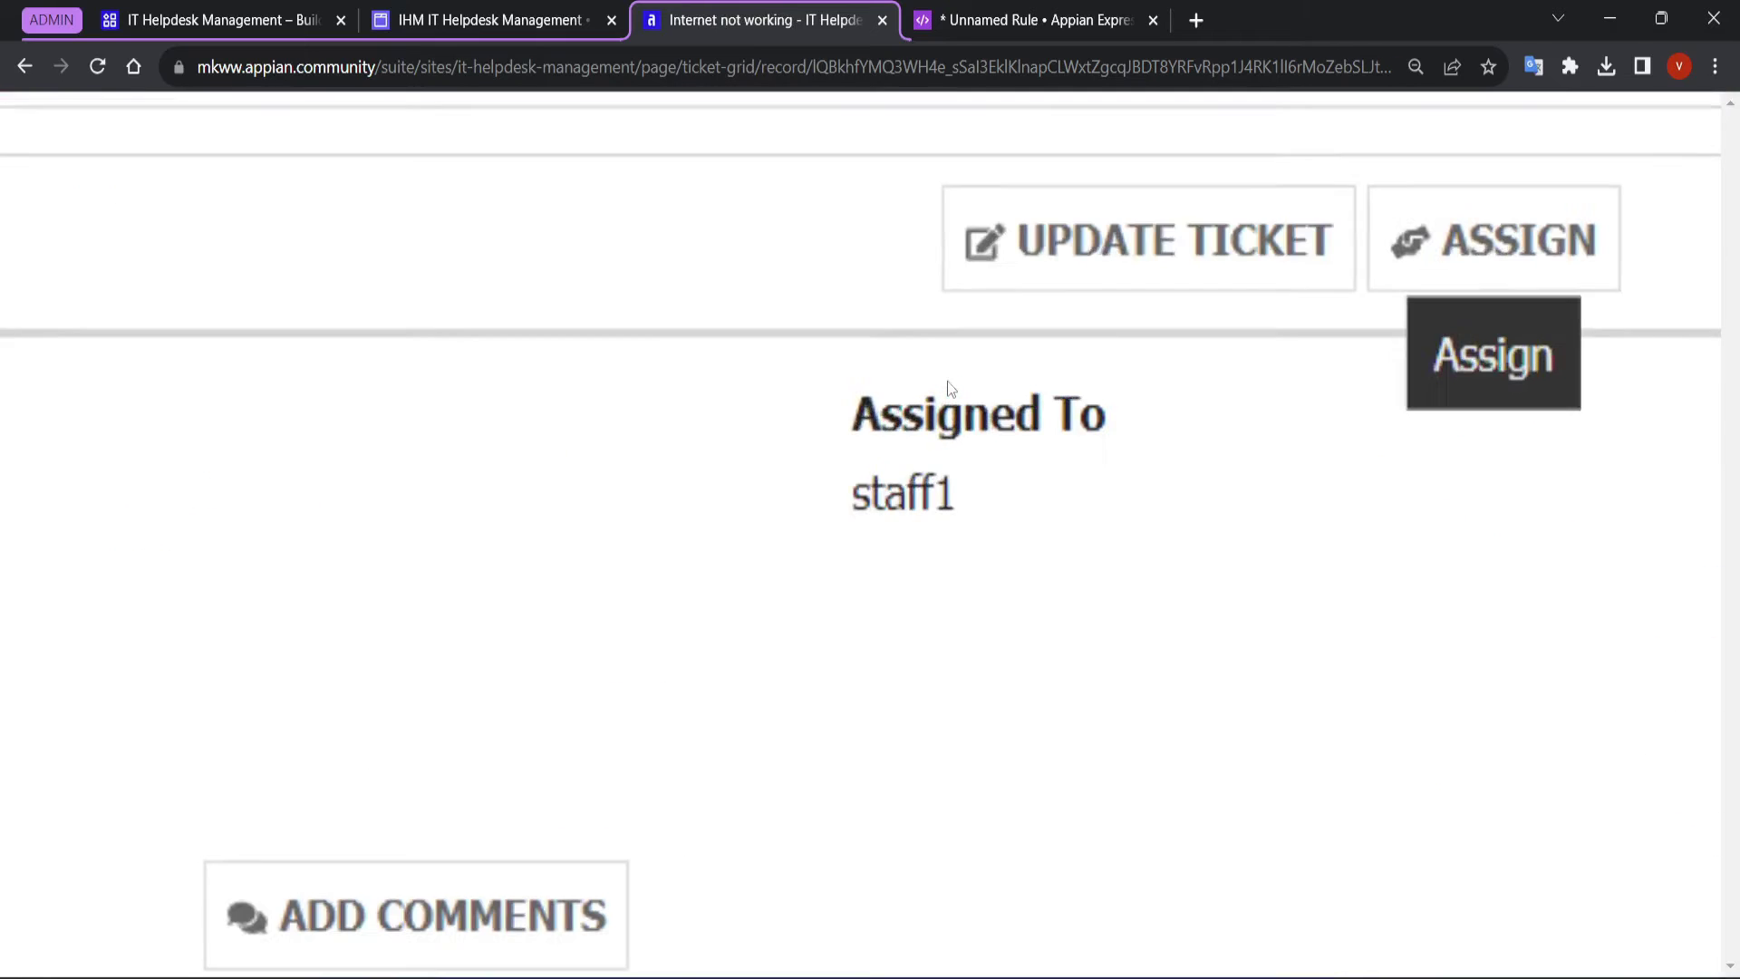
triple_click(934, 413)
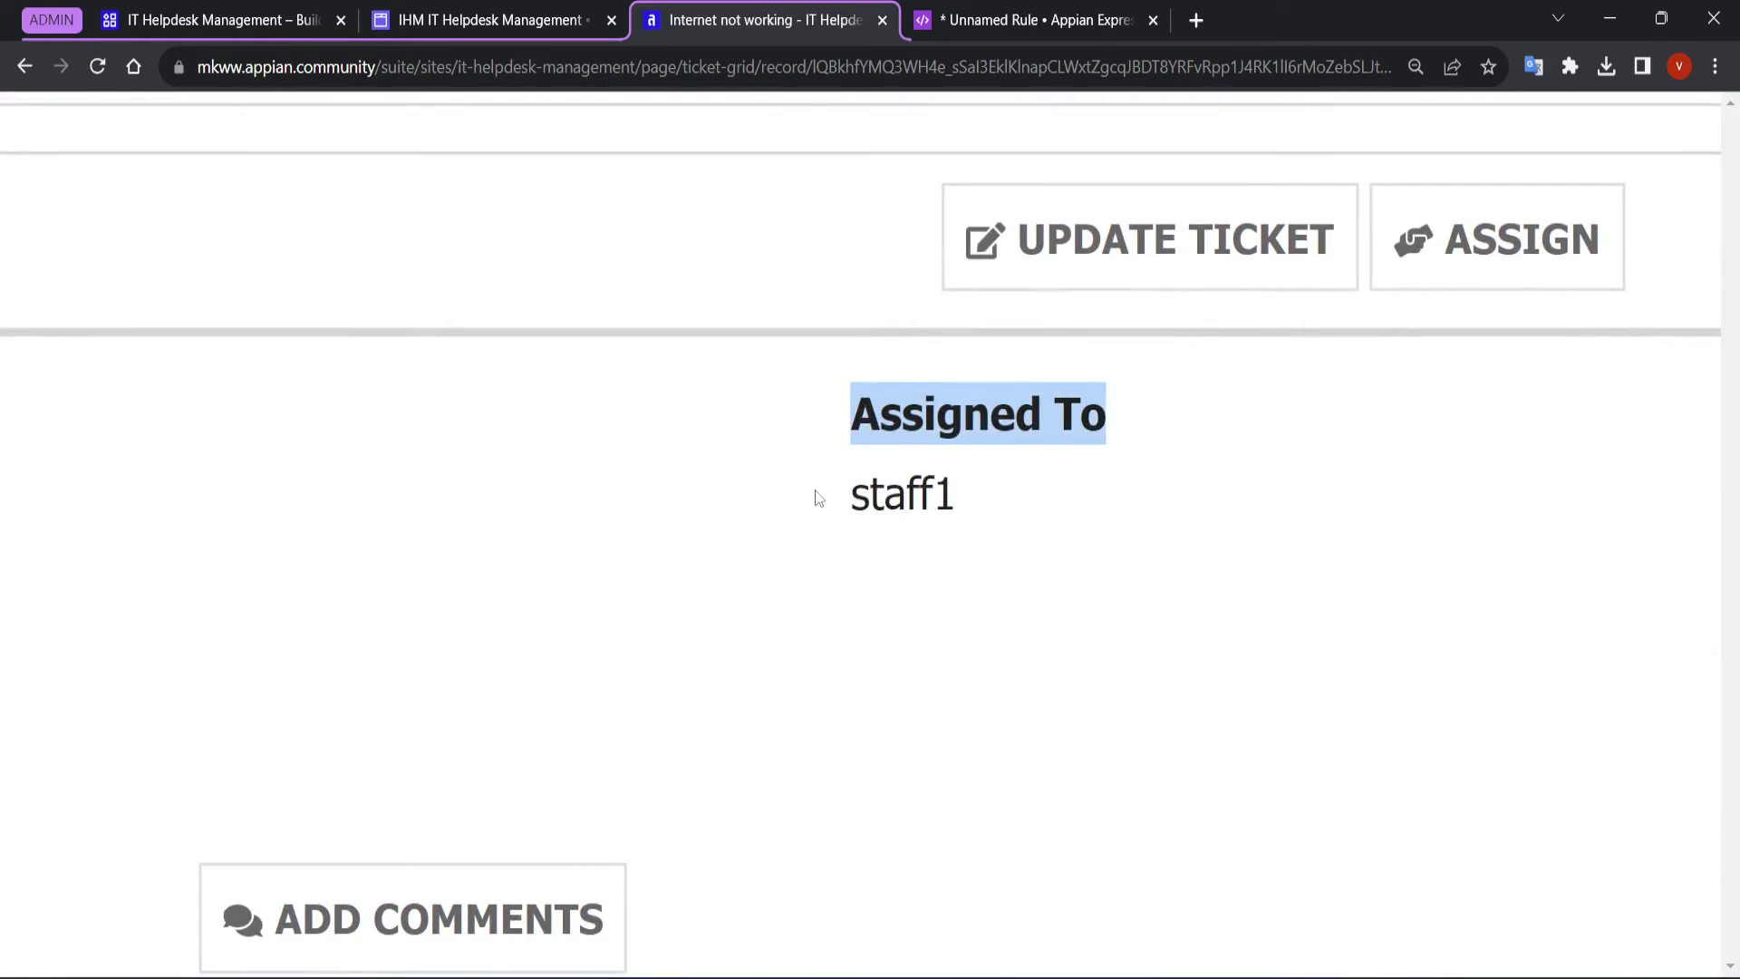
left_click(983, 497)
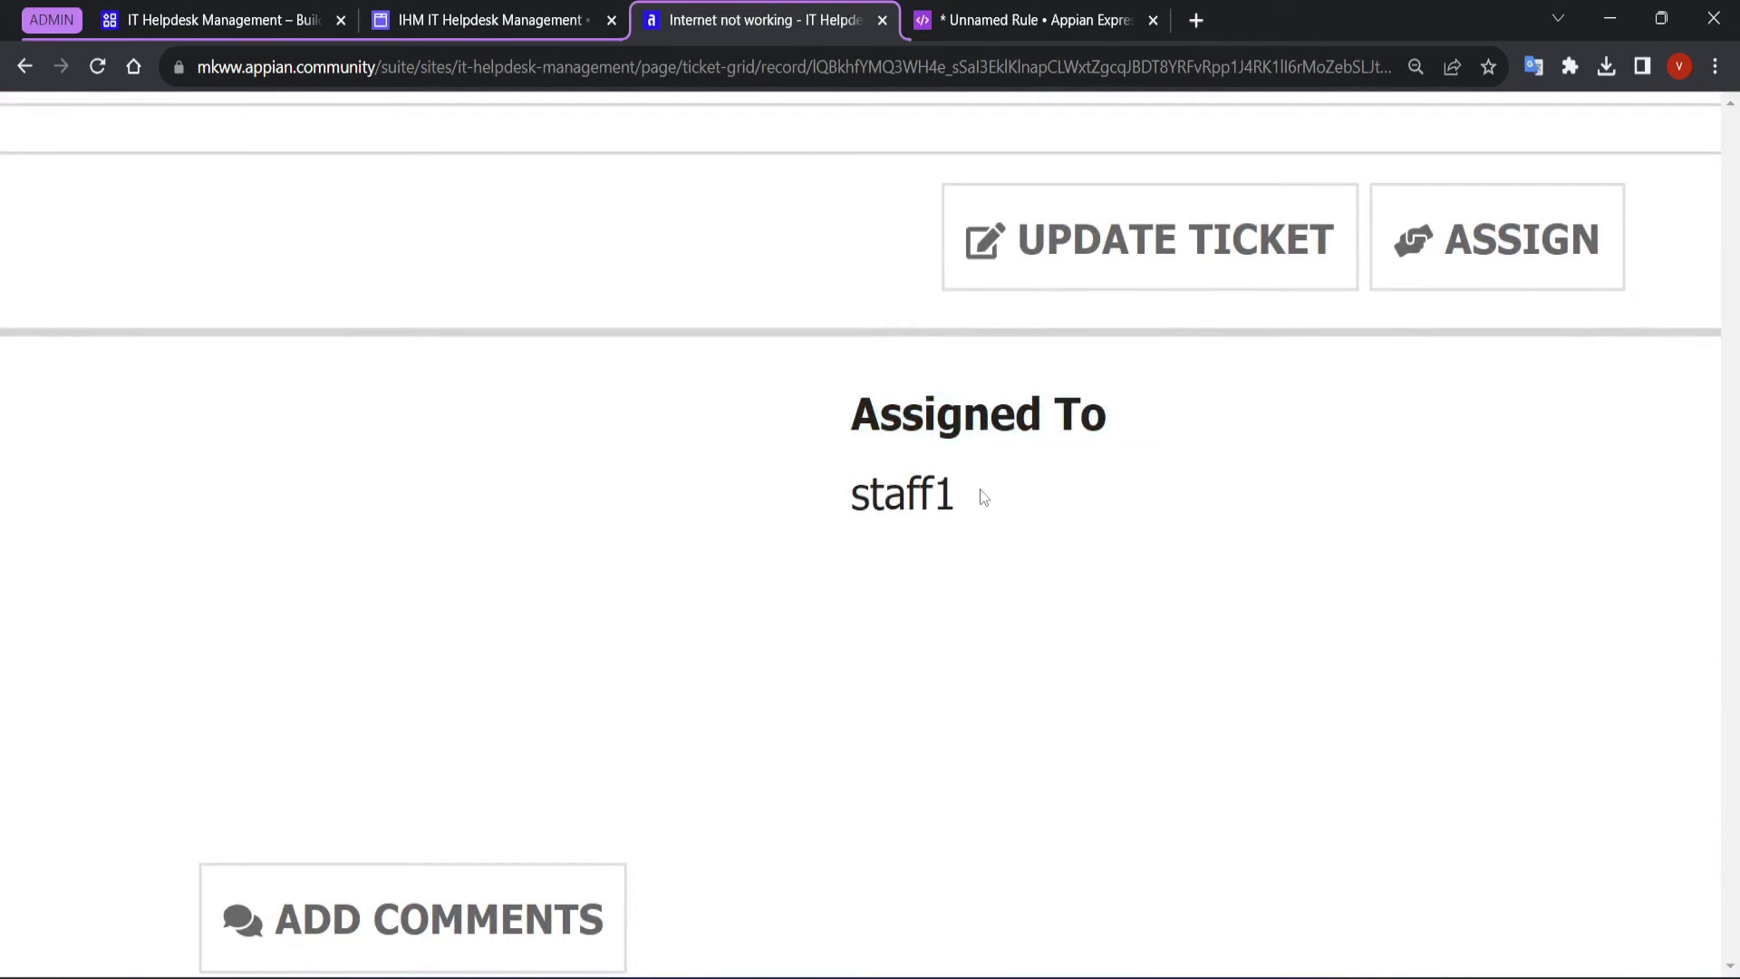
double_click(897, 497)
scroll(886, 505, "down", 5)
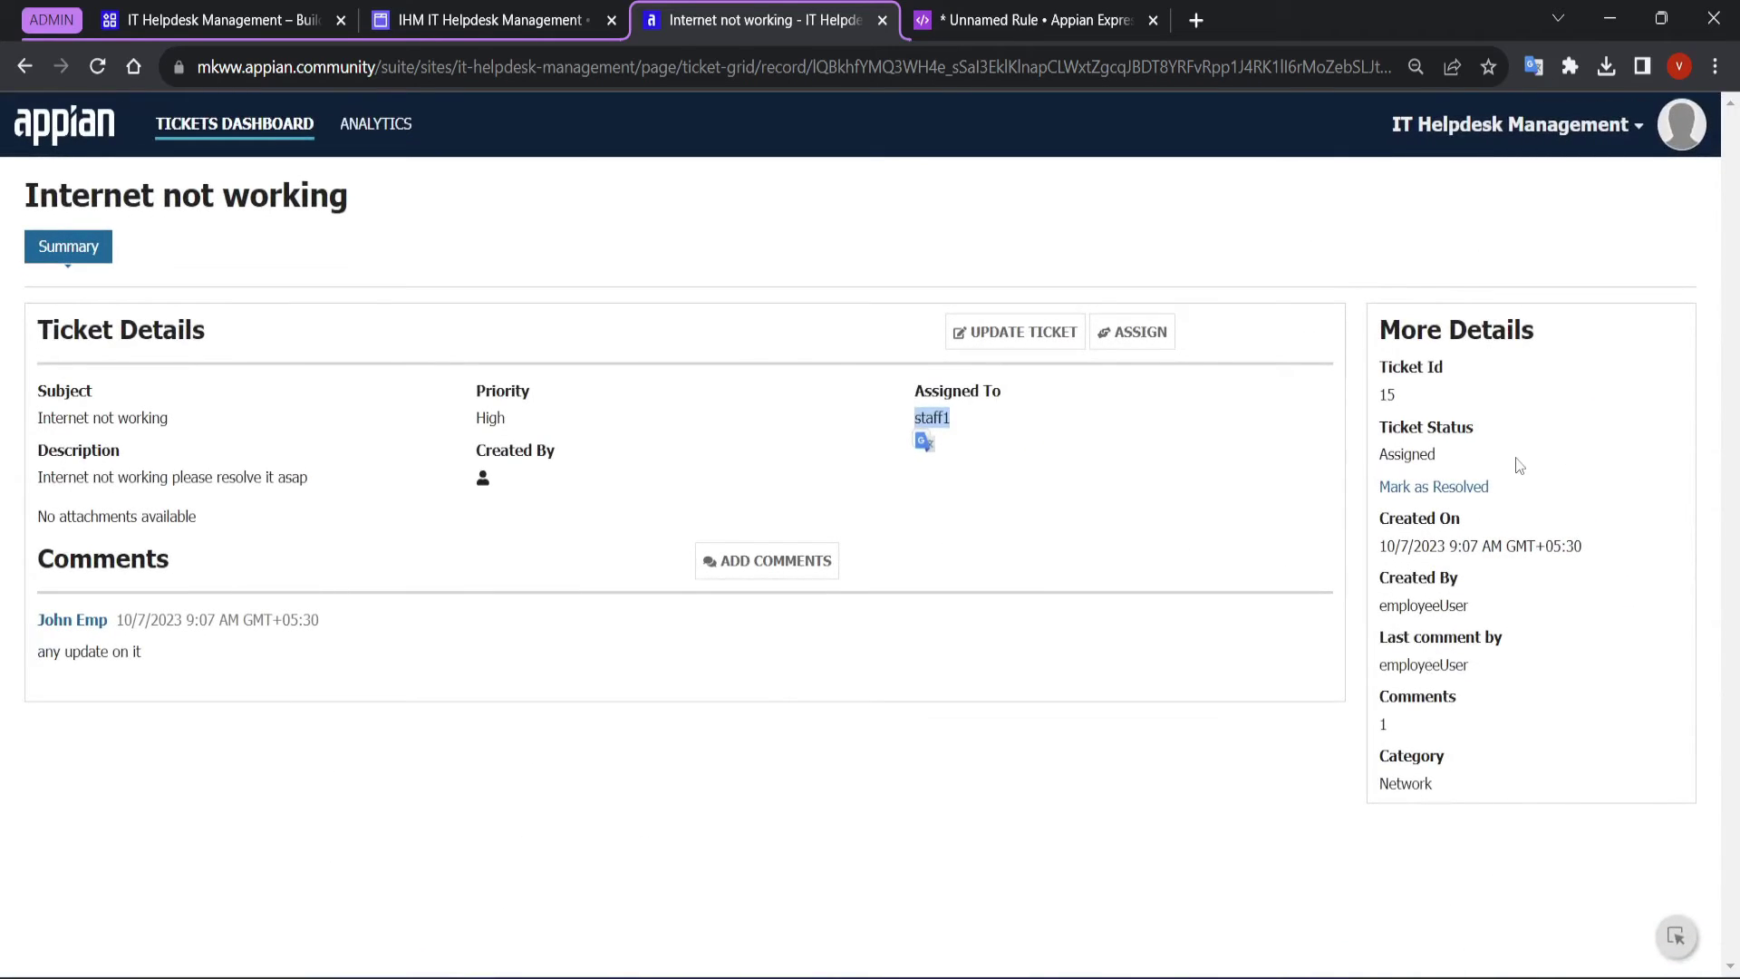
Examine the ticket's status, creator and last commenter under More Details.
scroll(1519, 465, "up", 5)
left_click_drag(1230, 452, 1392, 465)
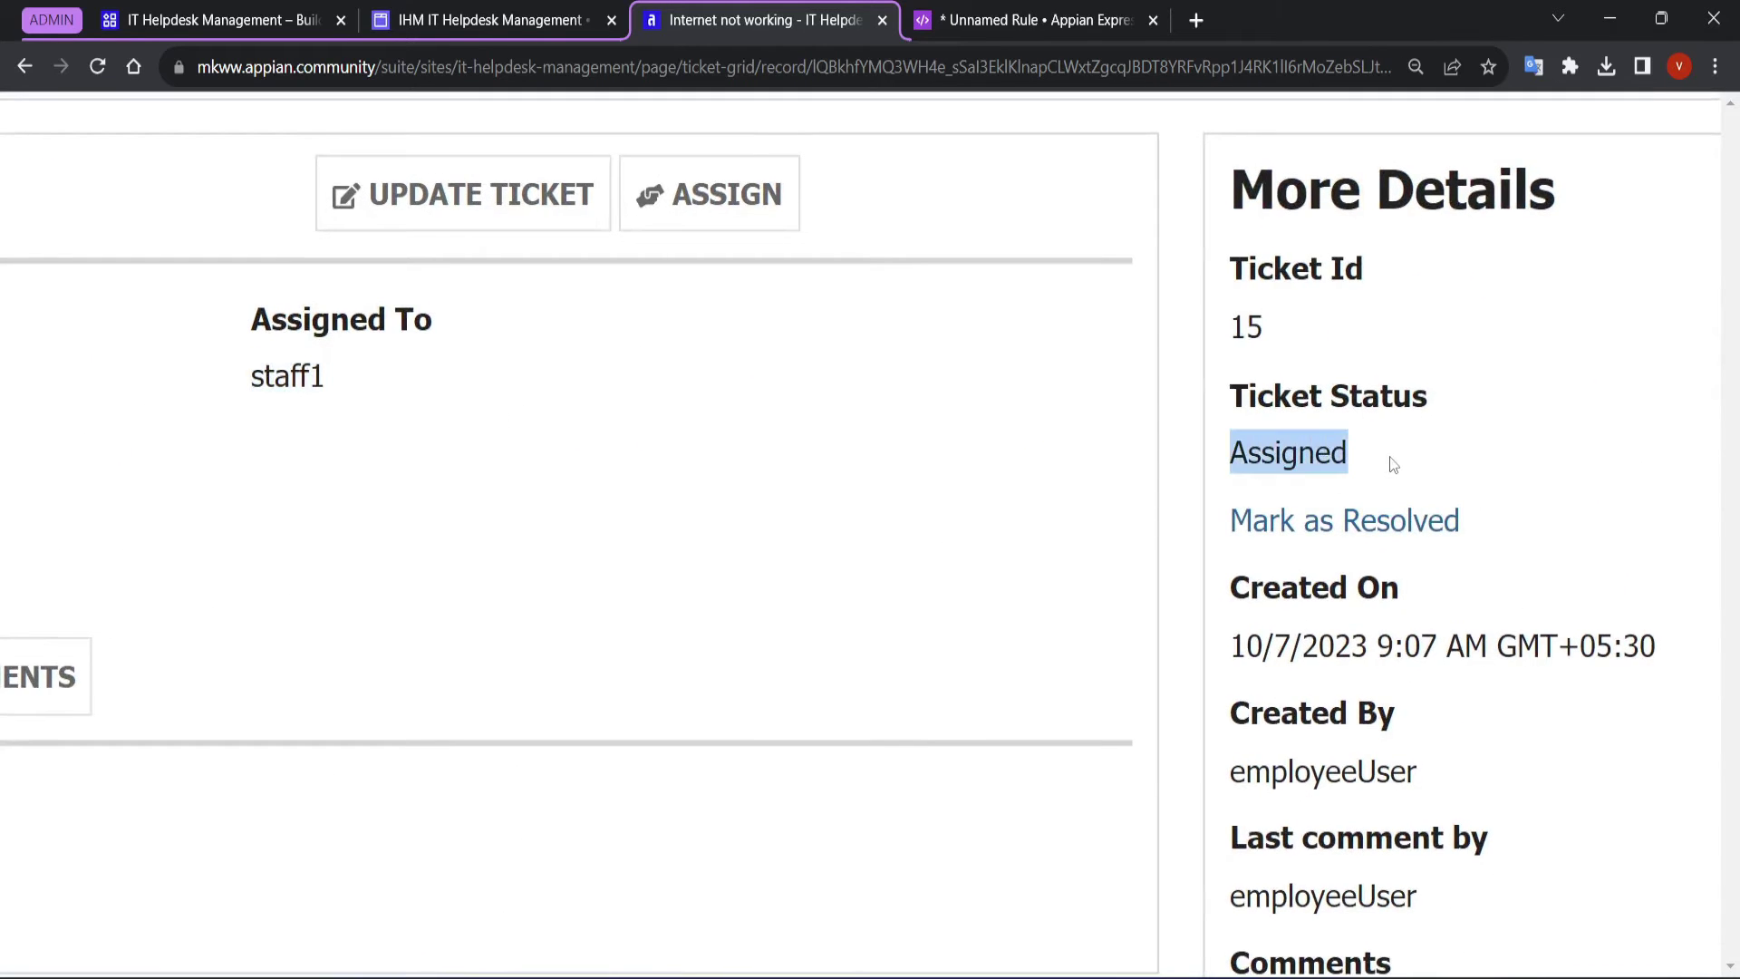
left_click(1393, 465)
scroll(1548, 454, "down", 5)
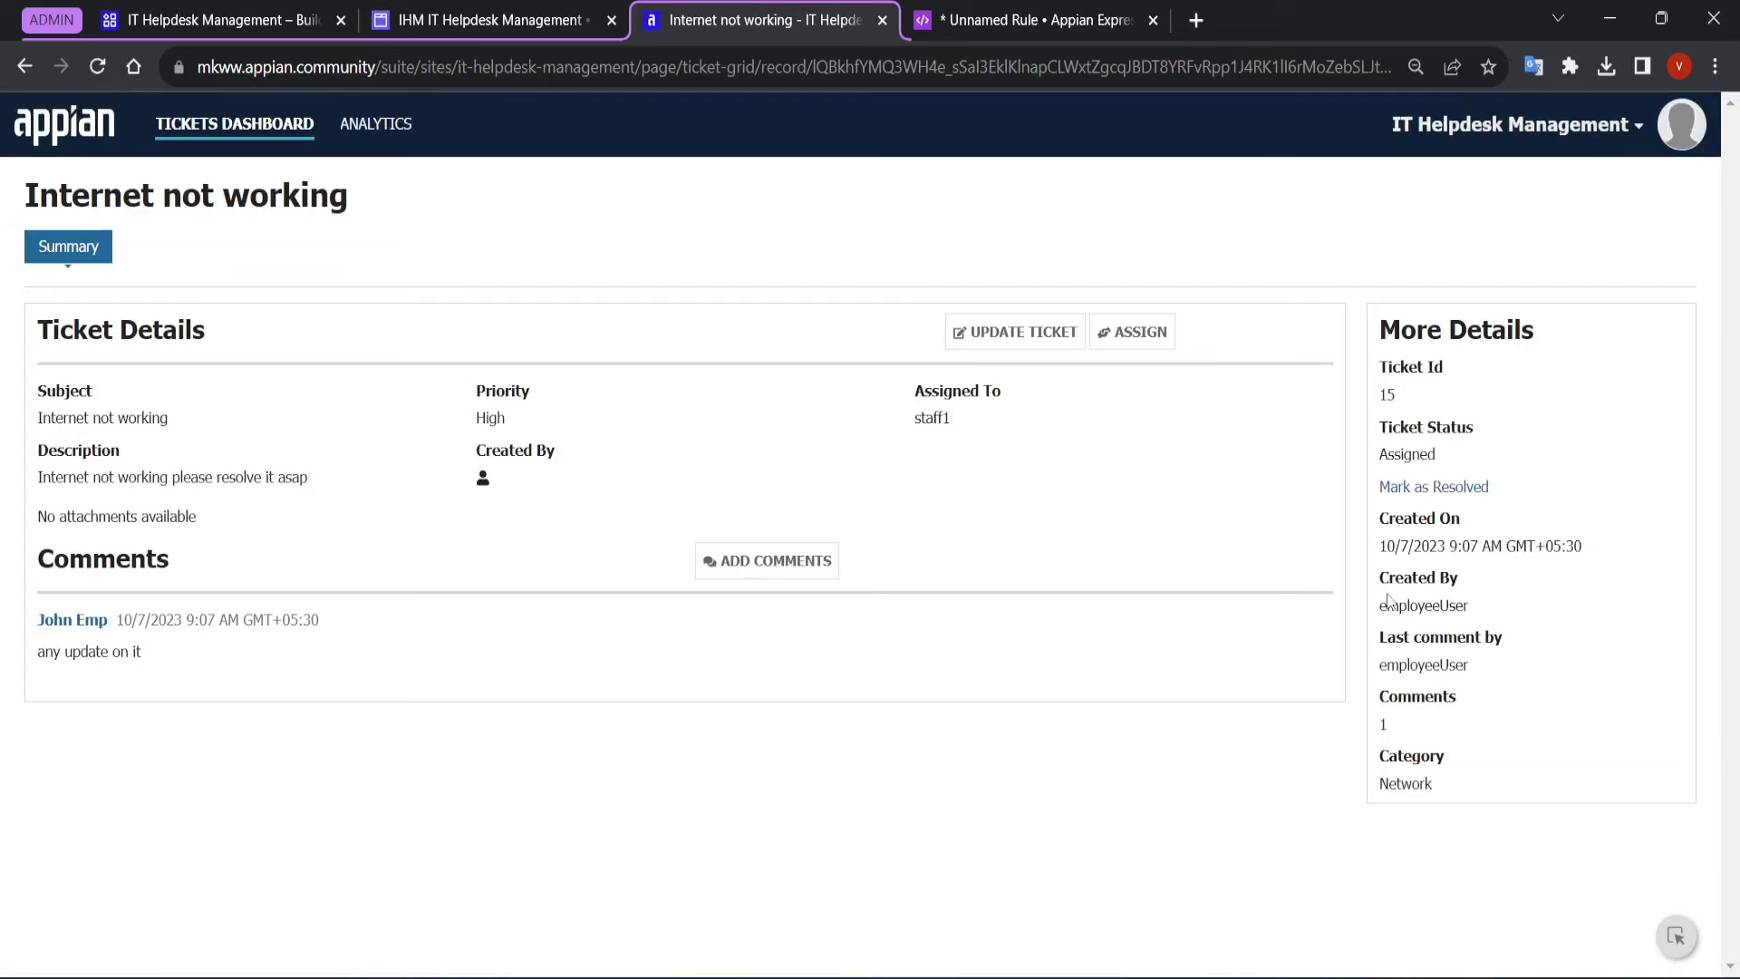
left_click_drag(1387, 596, 1497, 604)
double_click(1394, 666)
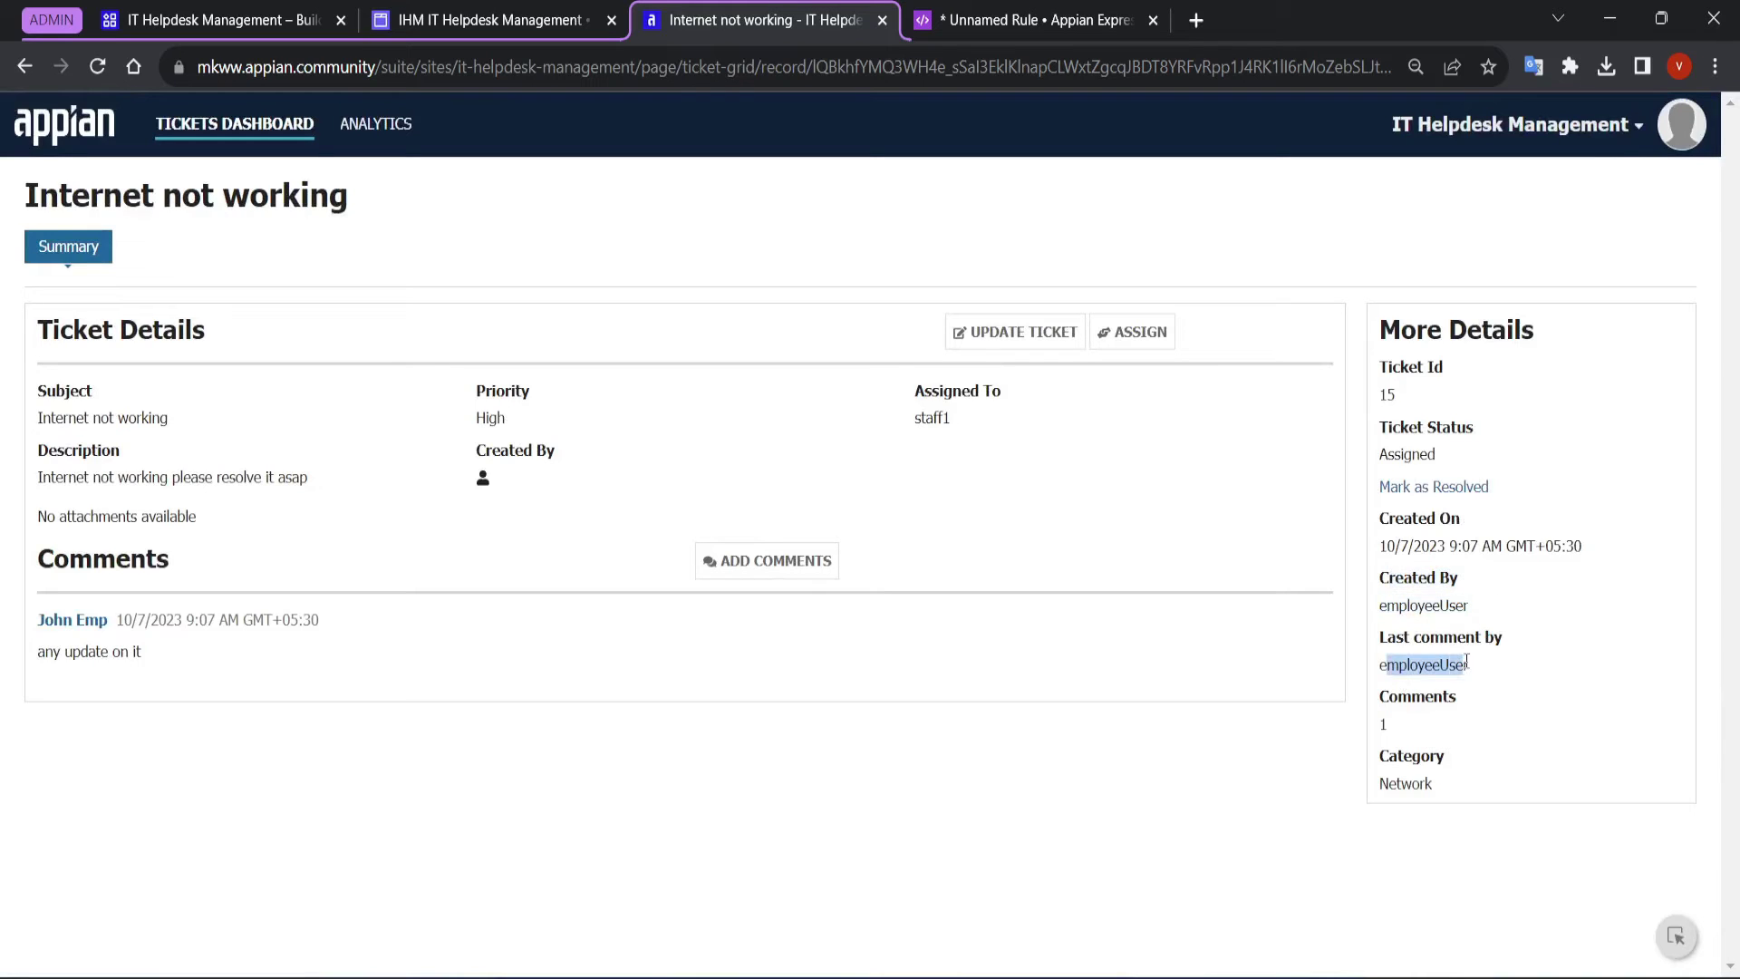
left_click(1406, 712)
Switch to the staff member's browser window, reload the tickets dashboard and examine the "Internet not working" row.
mouse_move(1046, 970)
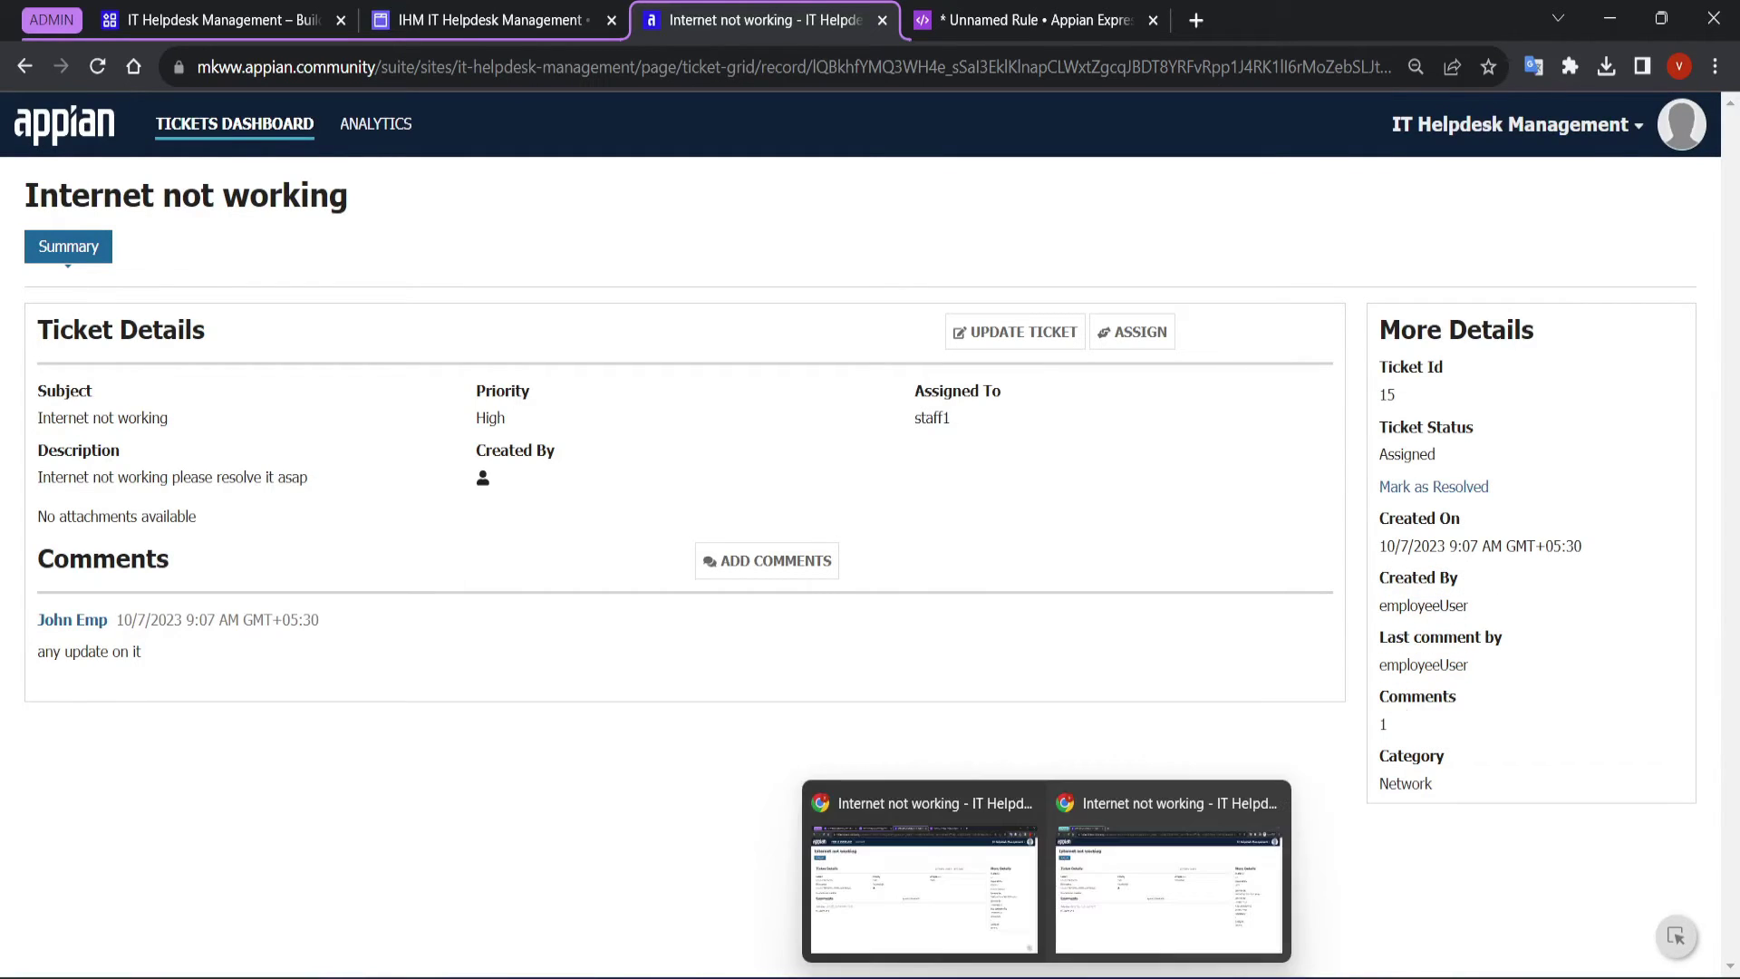
left_click(1133, 921)
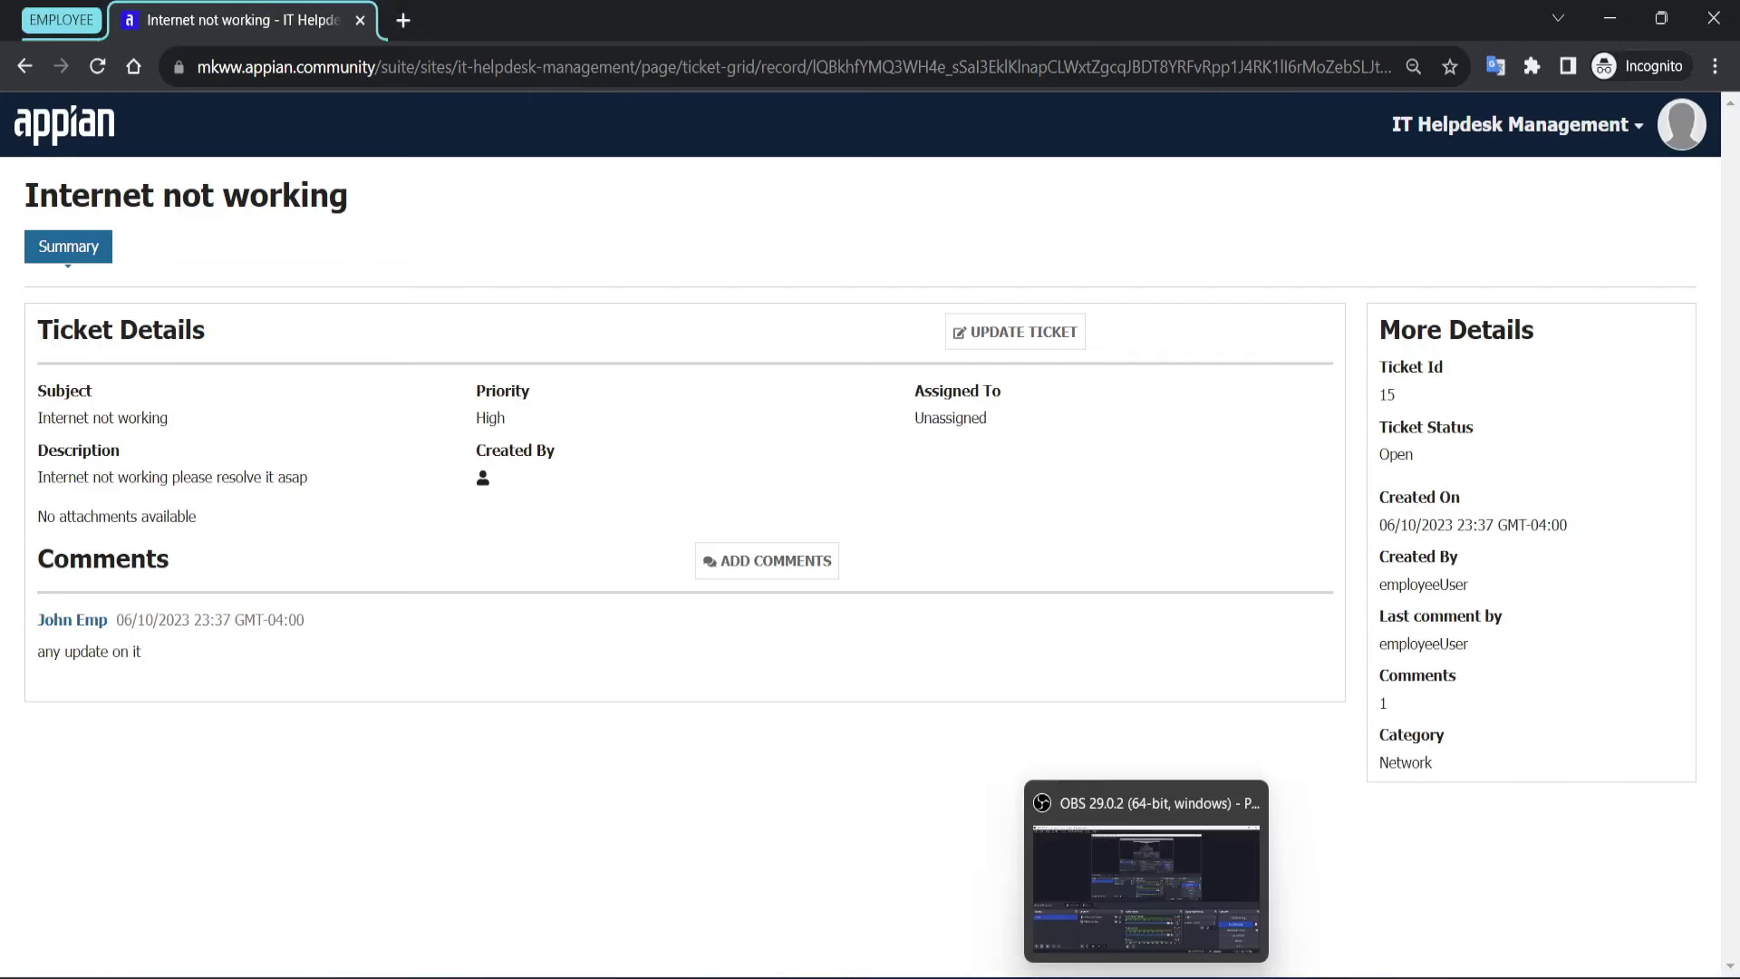
left_click(1143, 893)
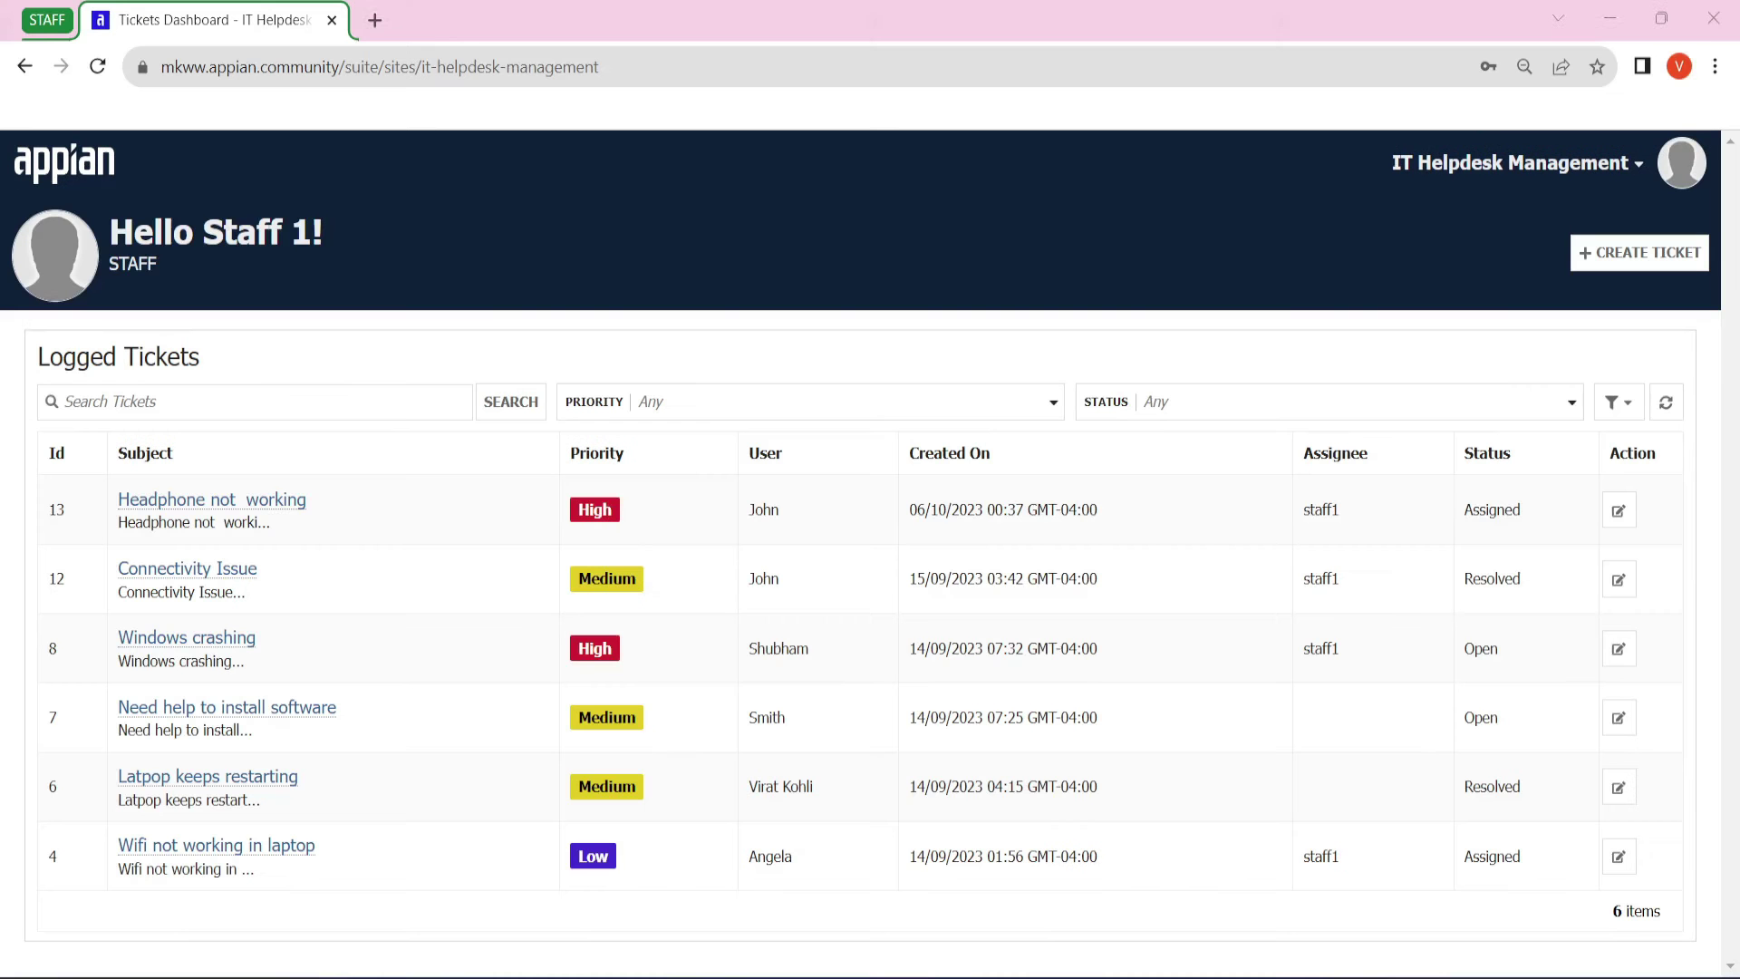
left_click(59, 160)
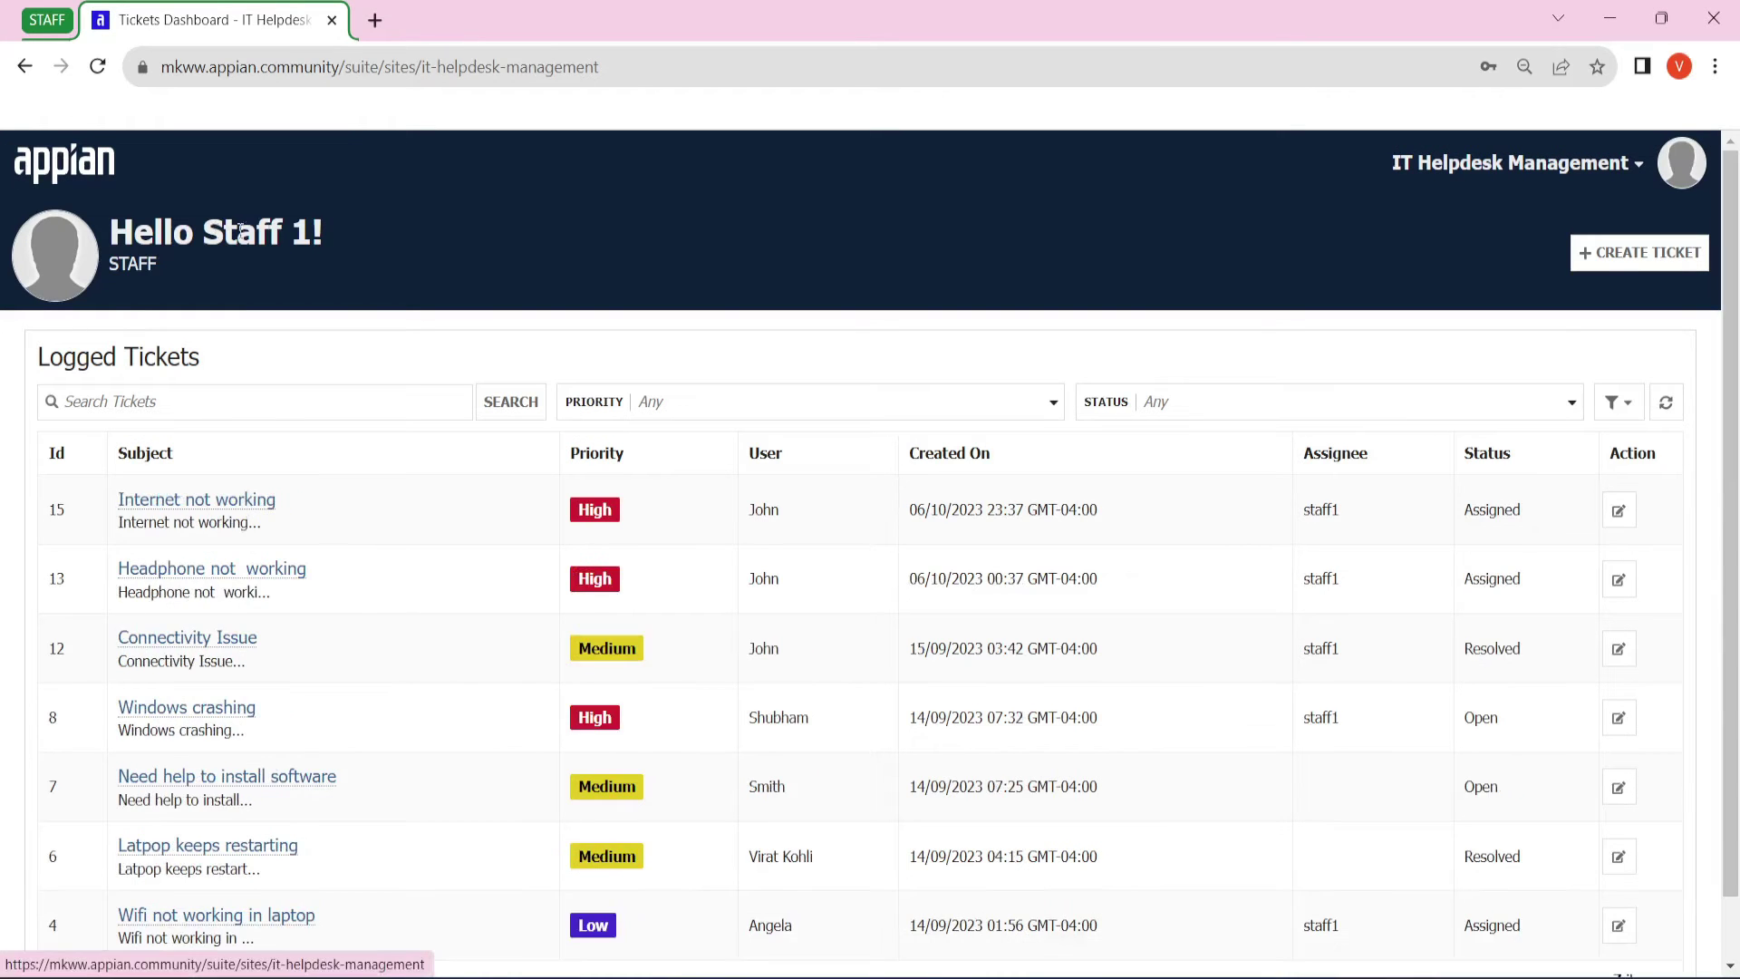
left_click_drag(782, 546, 487, 519)
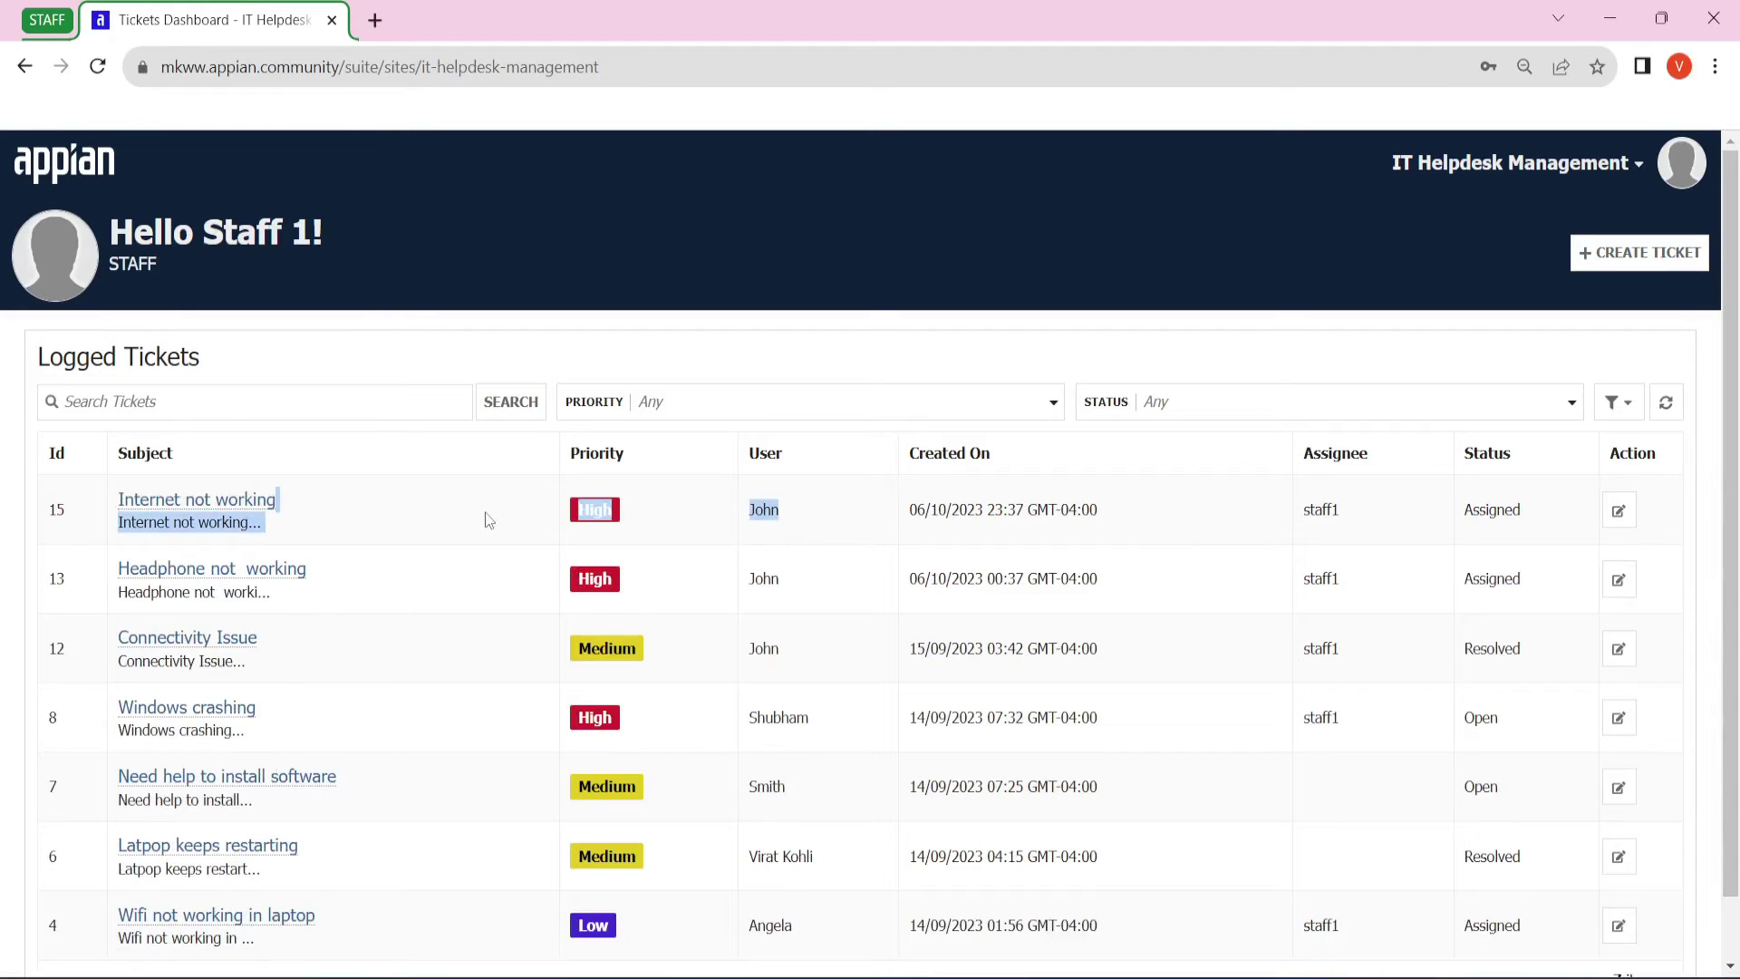
left_click(368, 513)
left_click_drag(691, 508, 556, 509)
left_click(837, 533)
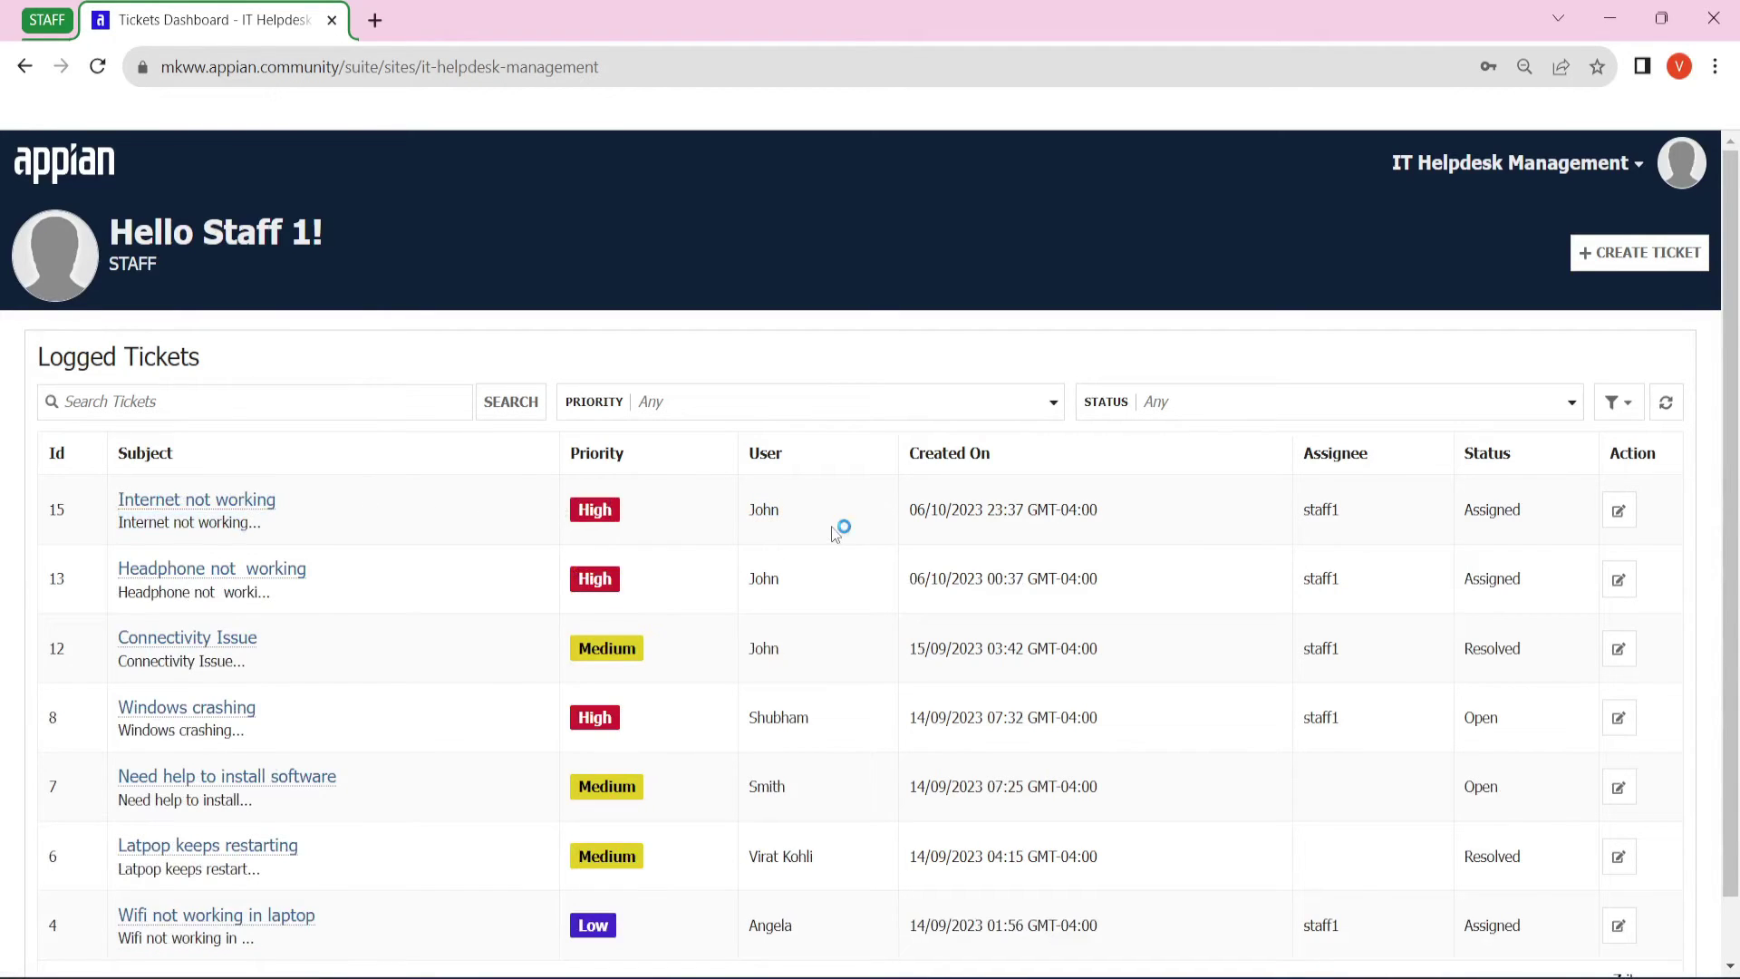
Open the "Internet not working" ticket as the staff member and review the employee's comment.
left_click(186, 501)
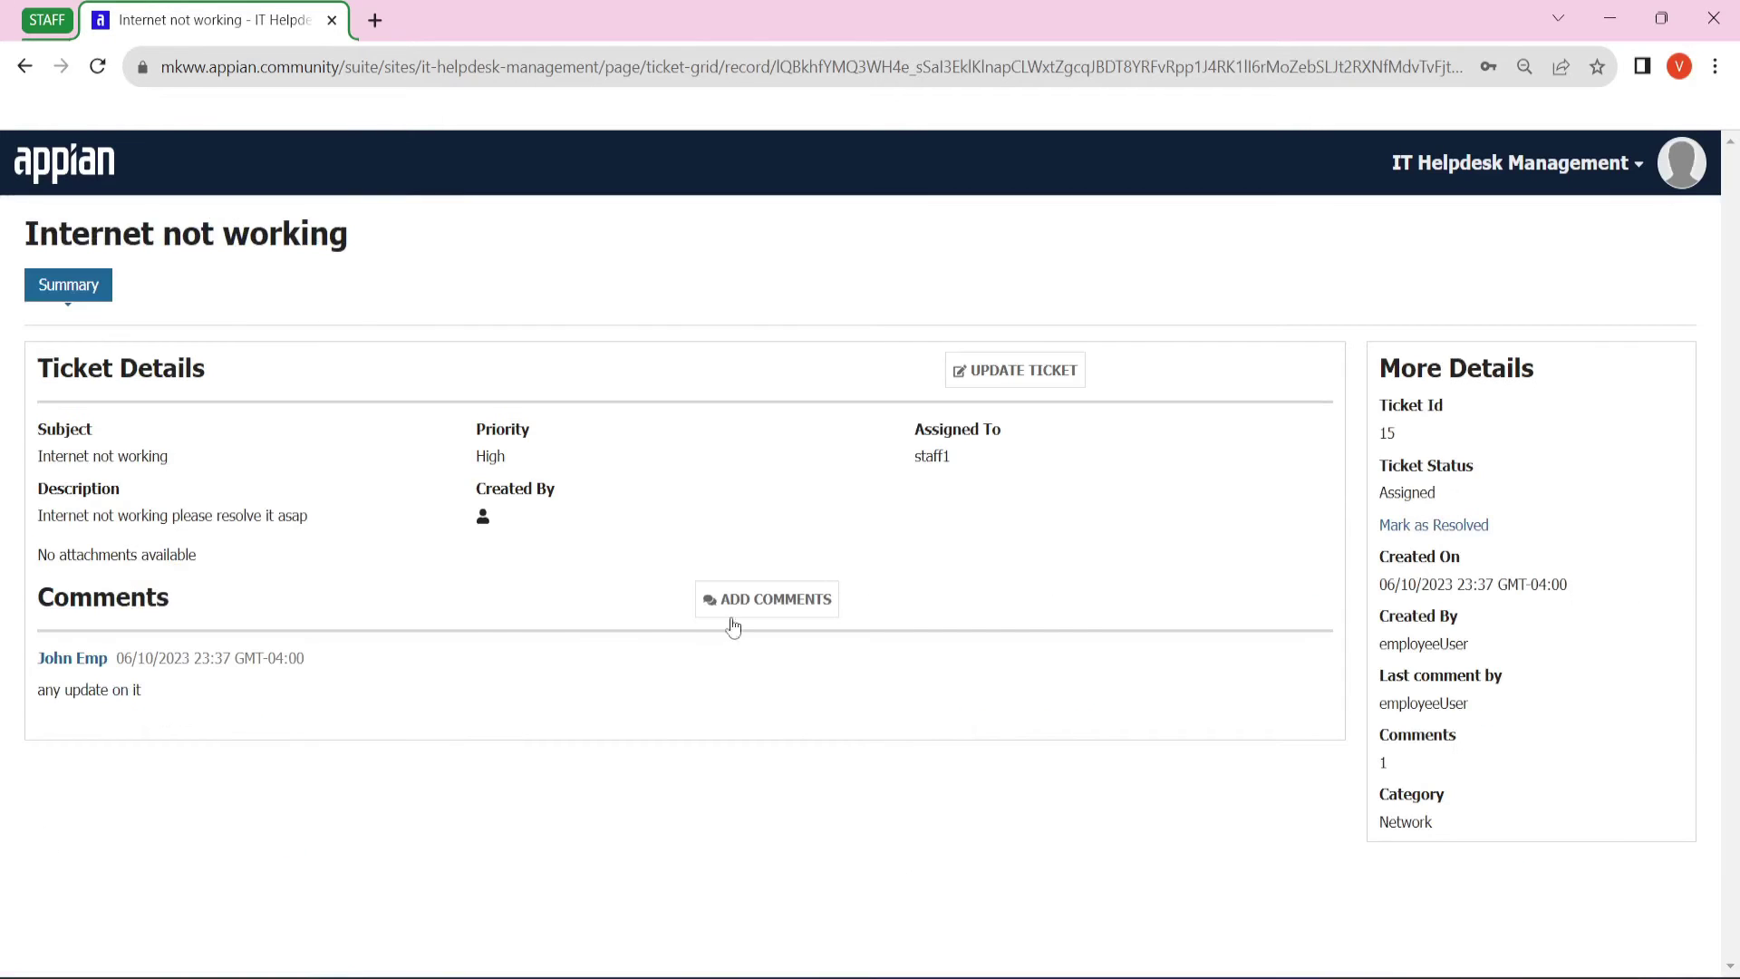
scroll(57, 720, "up", 5)
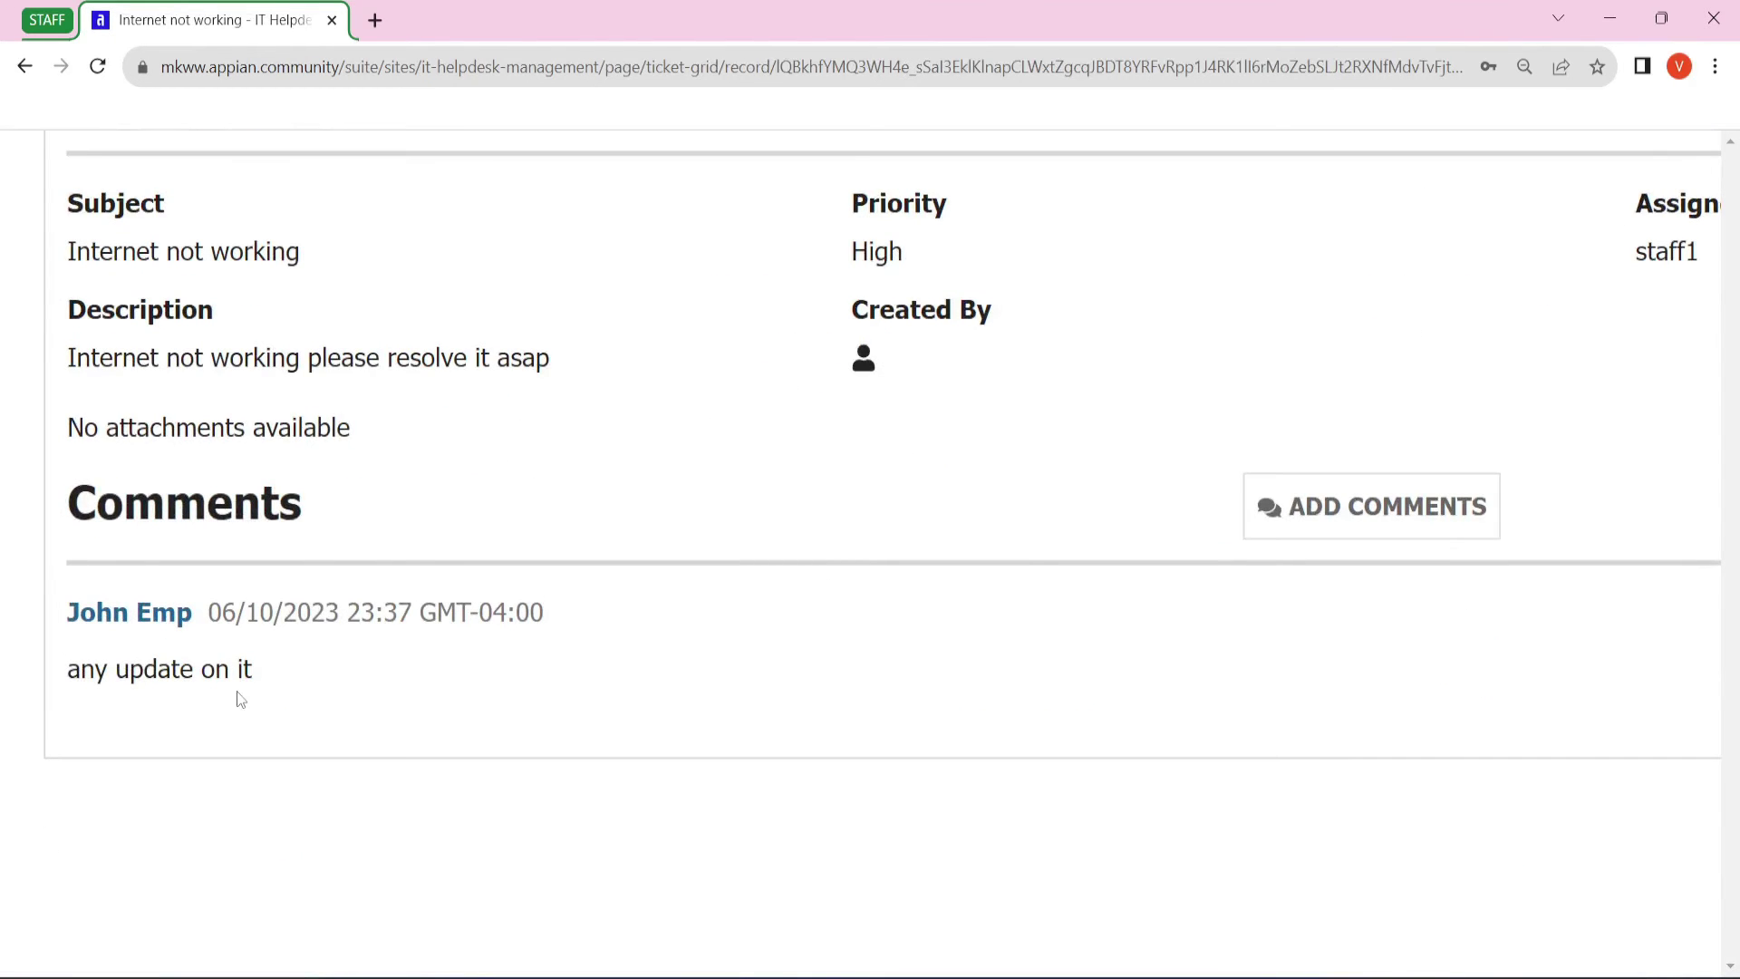
scroll(241, 699, "down", 5)
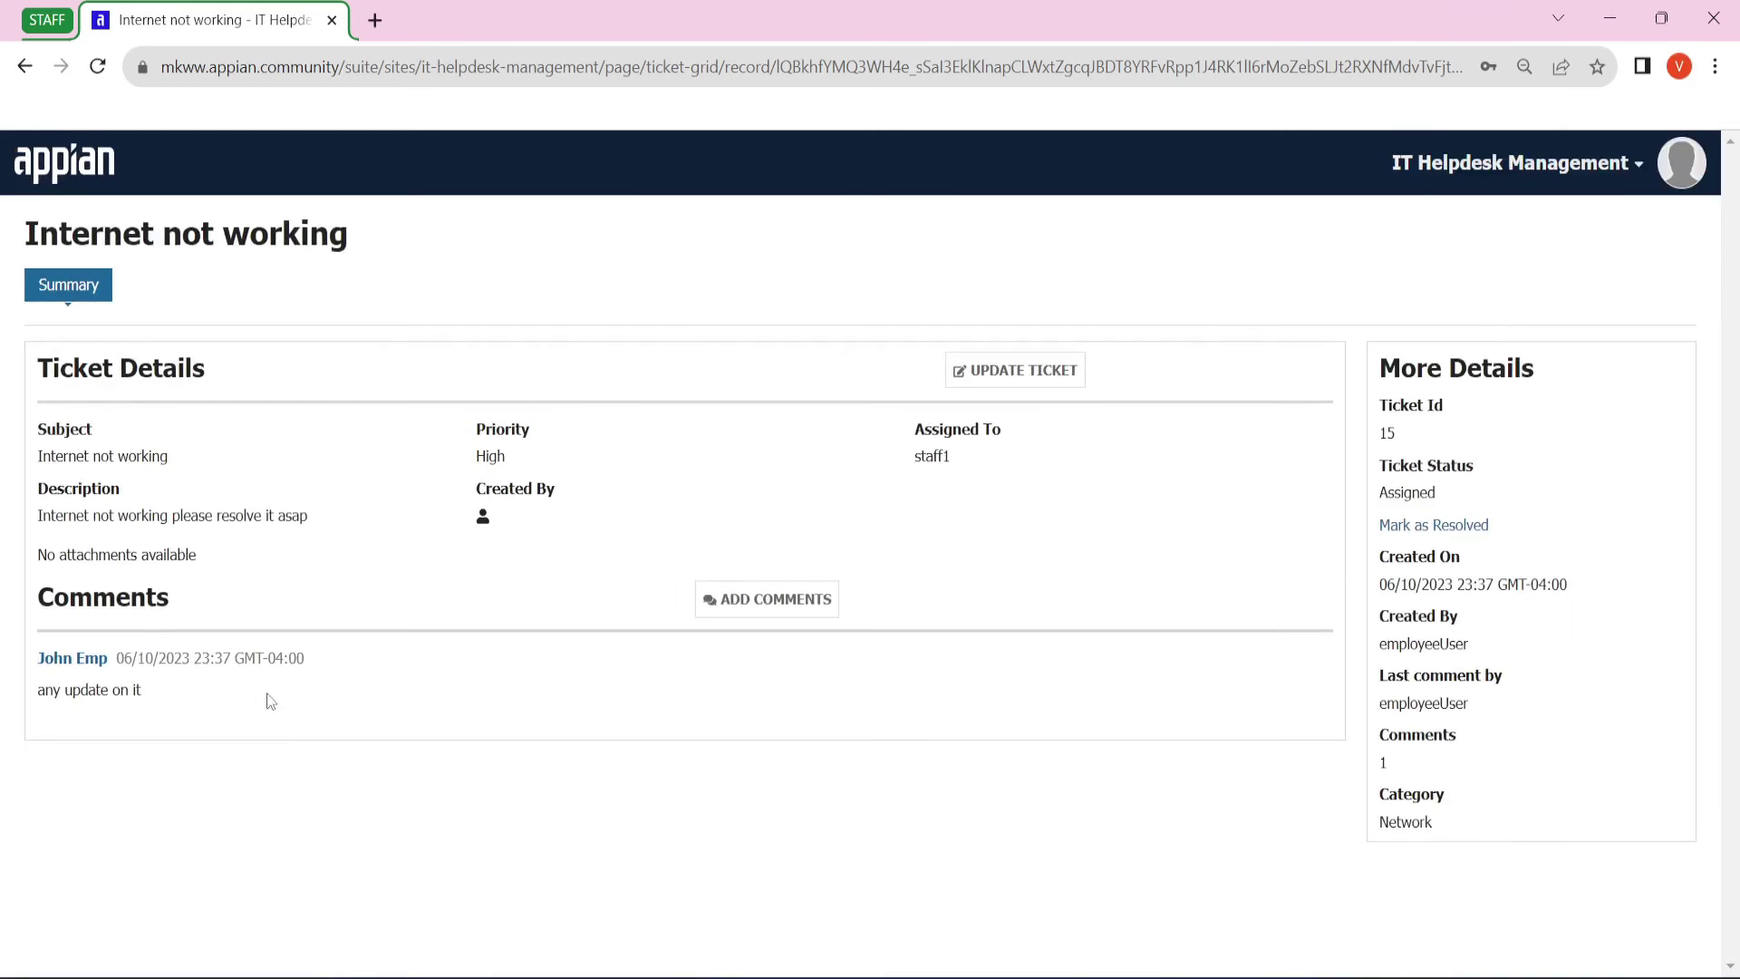
Add the comment "will try to resolve within next 2 hrs" to the ticket and submit it.
left_click(777, 598)
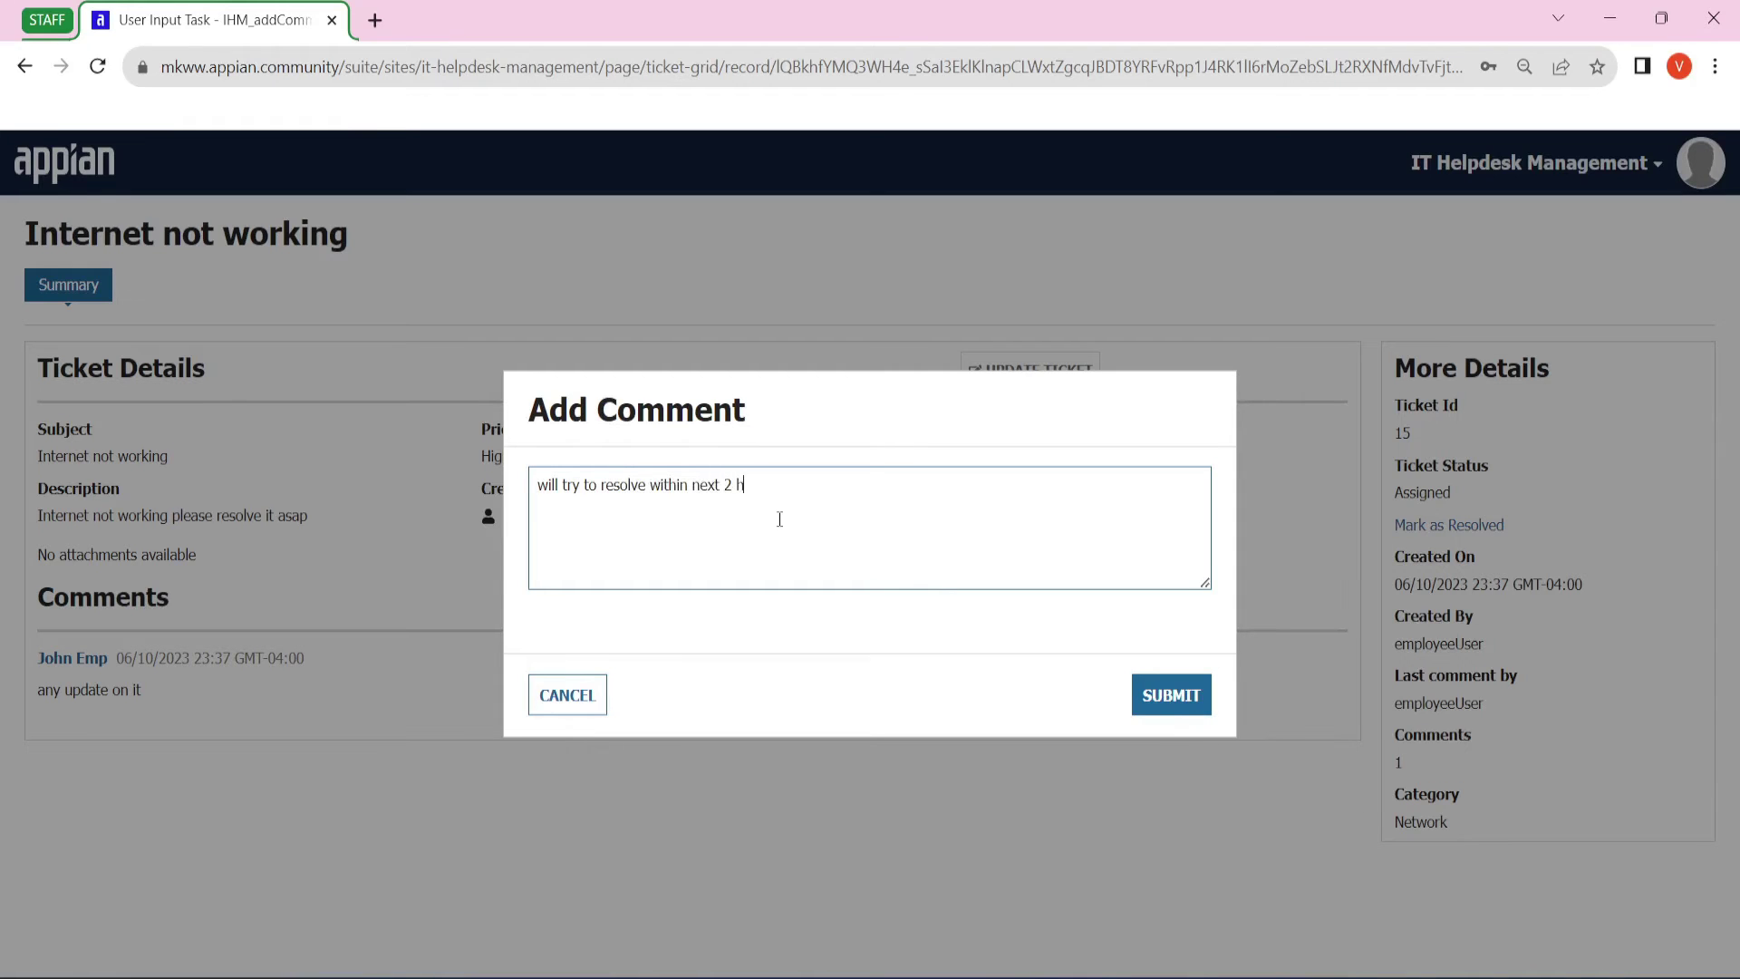
key("Tab")
key("Tab")
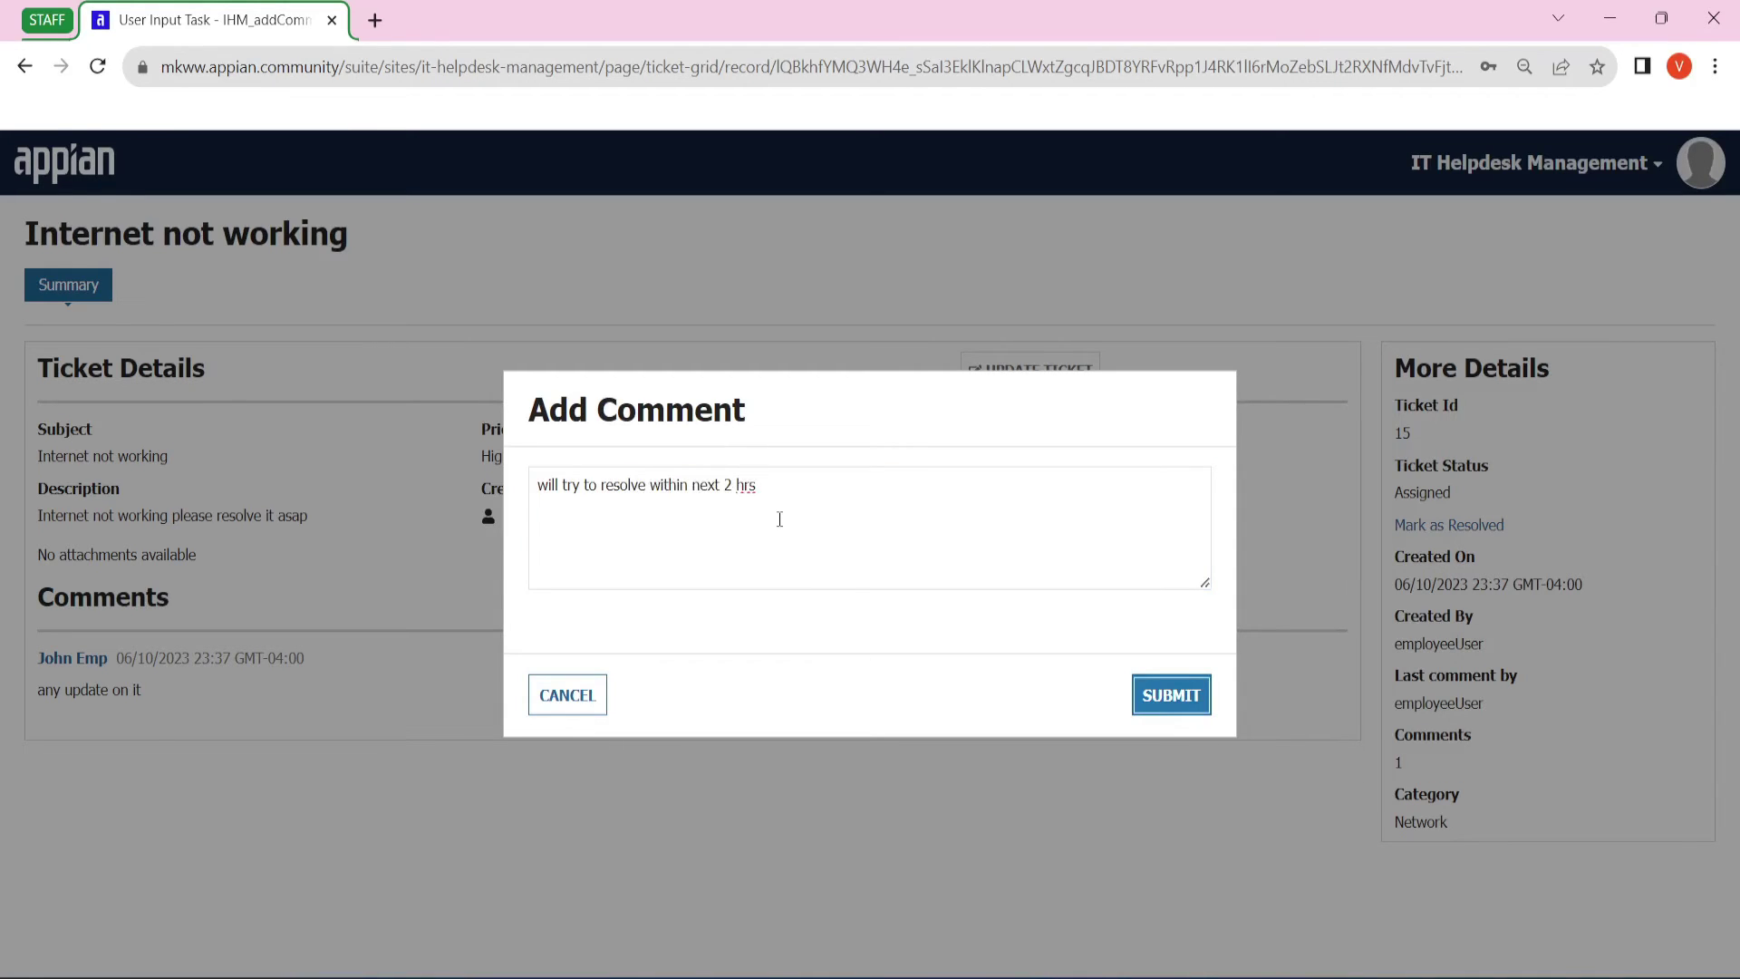
key("Return")
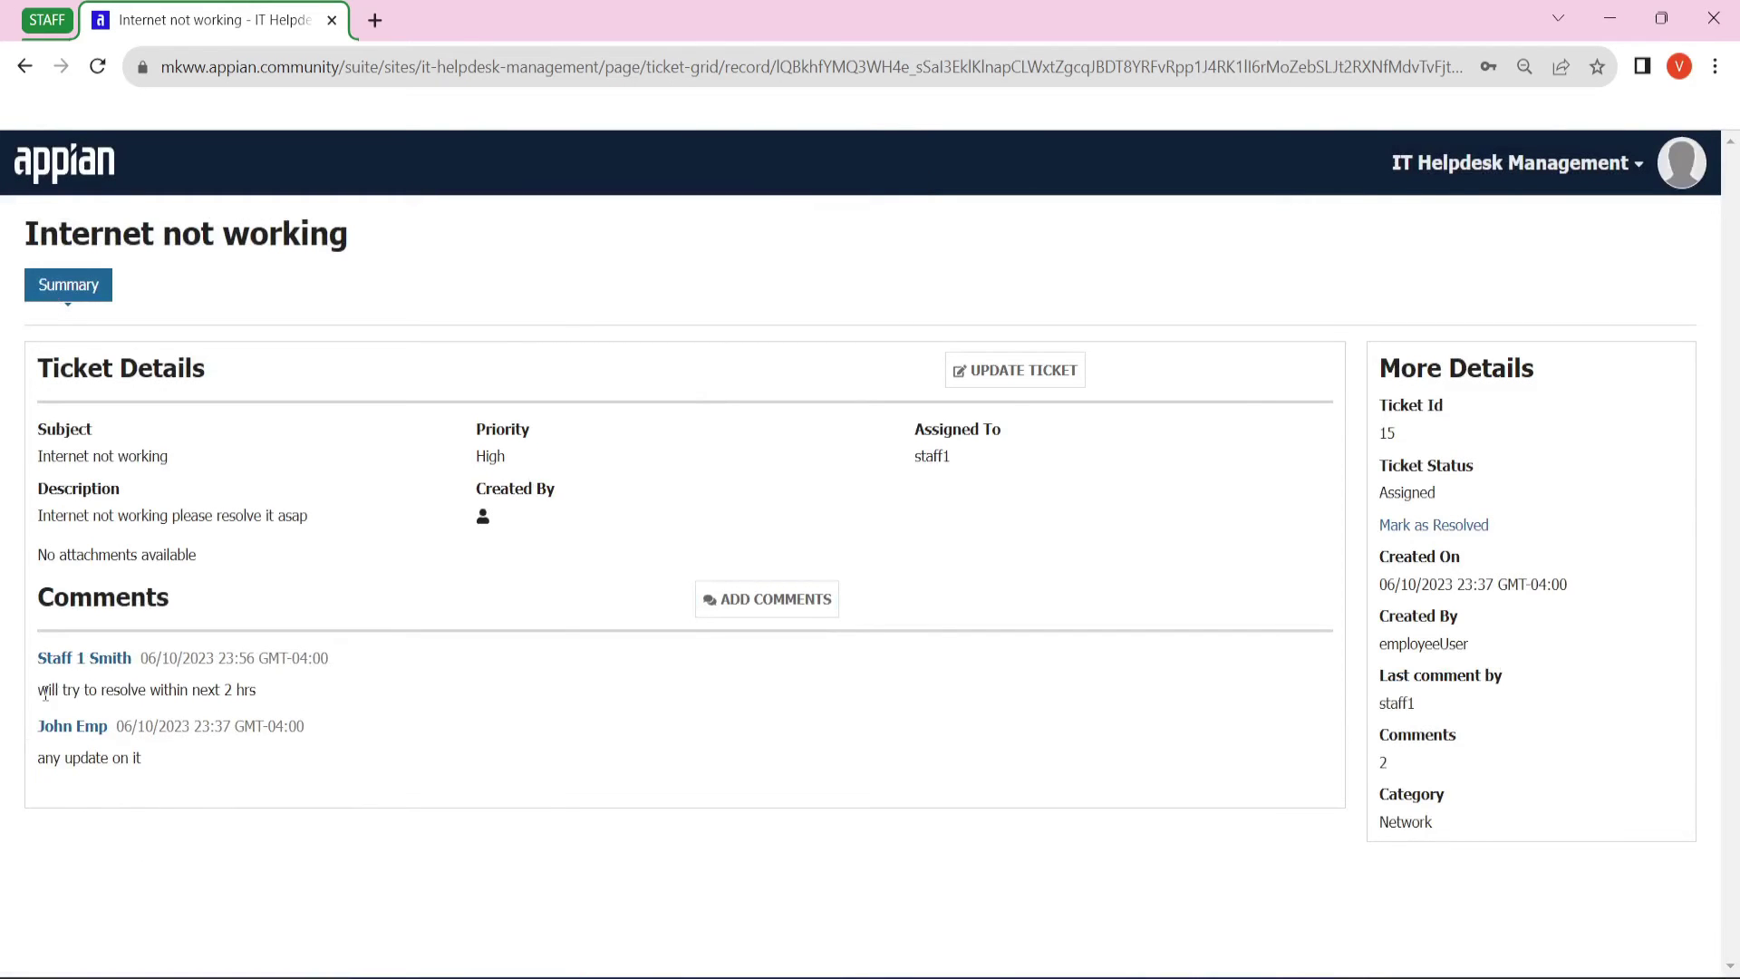
Review the staff comment's text and the ticket's last commenter and comment count.
left_click_drag(38, 691, 222, 694)
left_click(316, 703)
scroll(1559, 822, "up", 5)
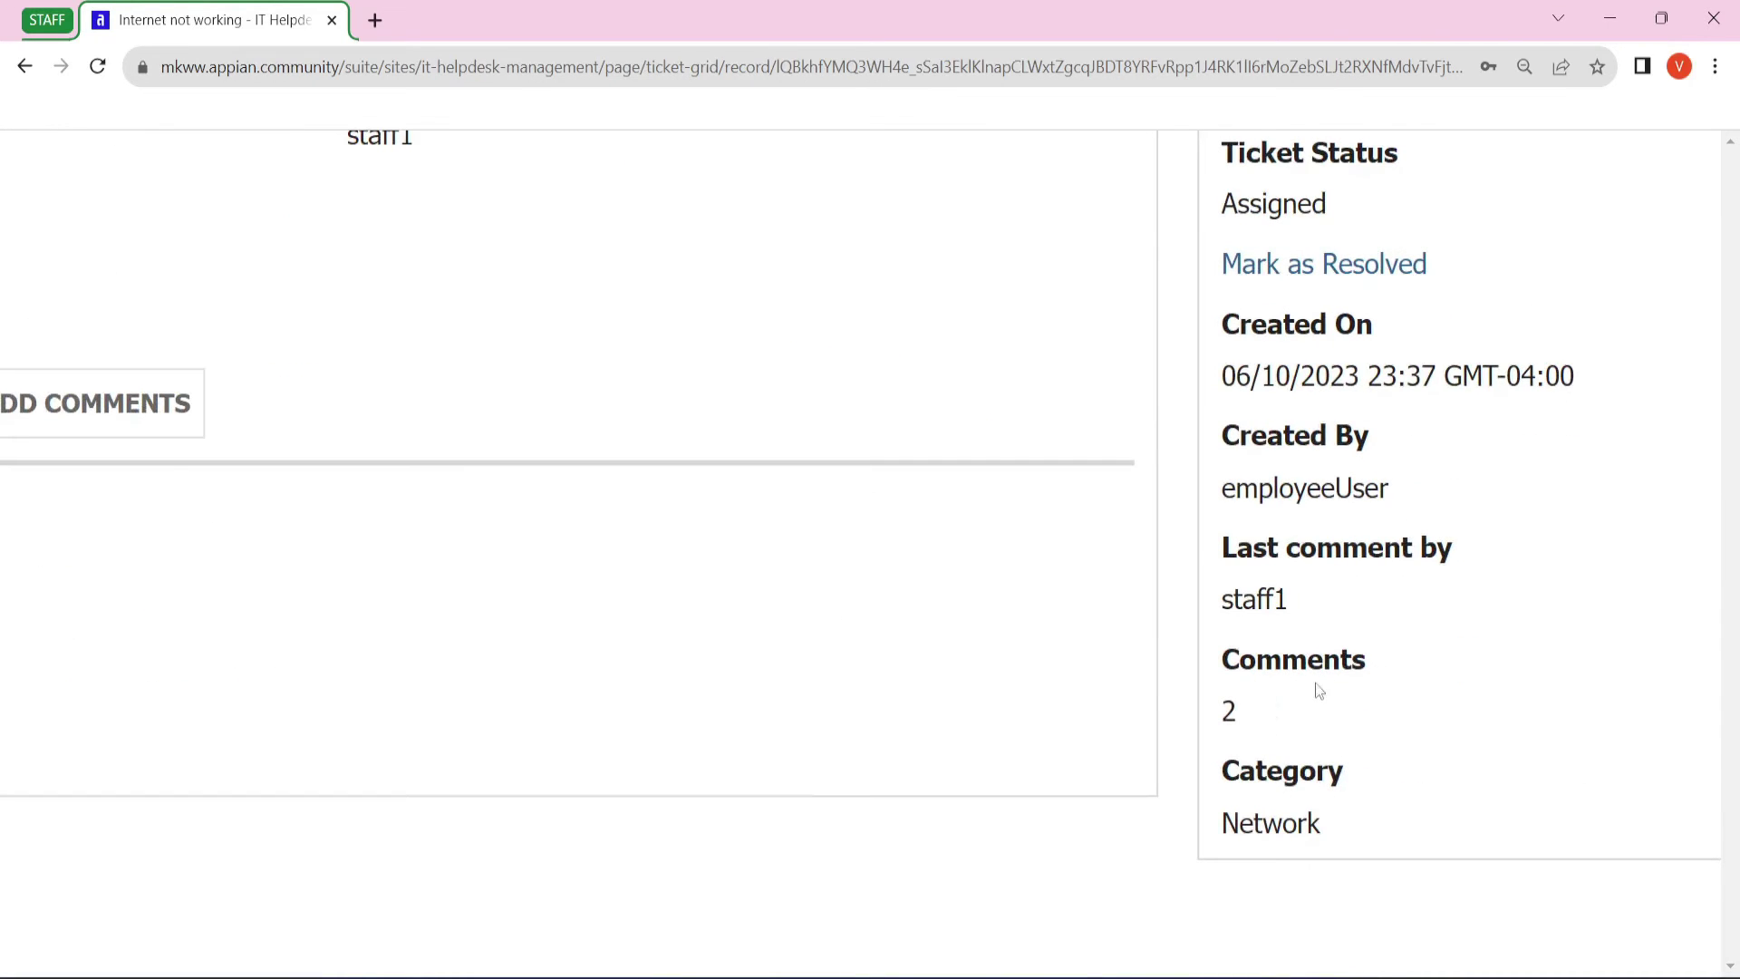
Examine the last commenter, comment count and category in the ticket's More Details section.
left_click_drag(1396, 826, 1128, 774)
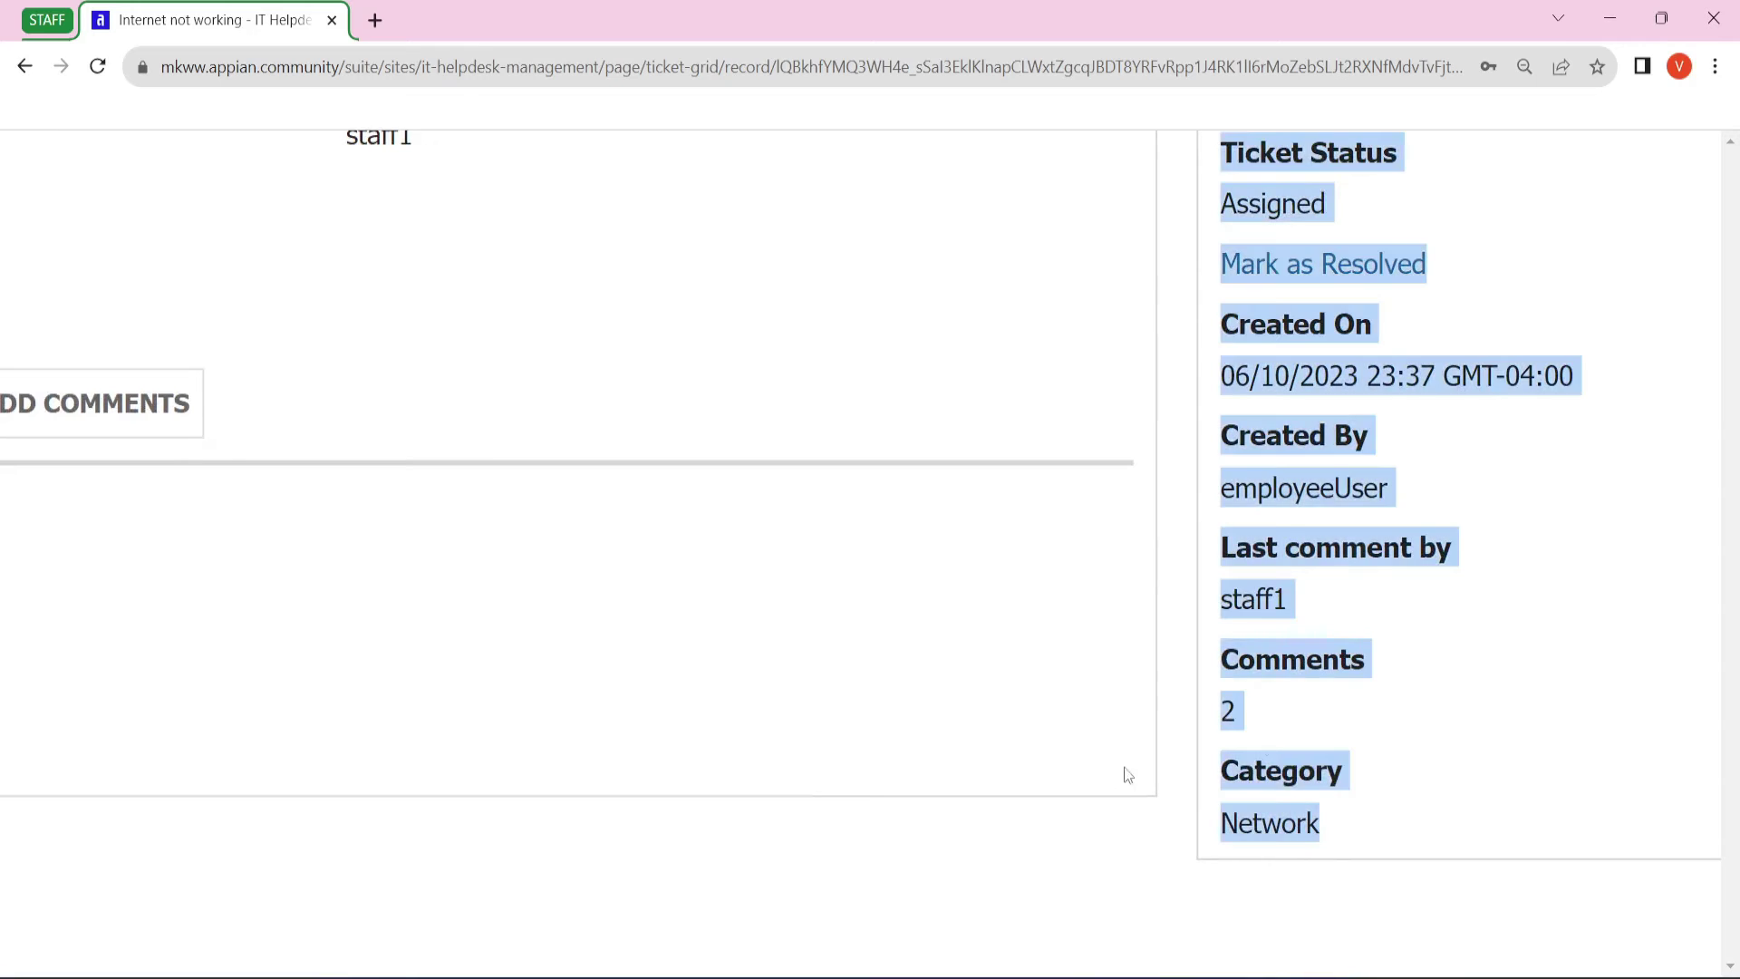
left_click(1363, 702)
left_click_drag(1363, 701, 1311, 682)
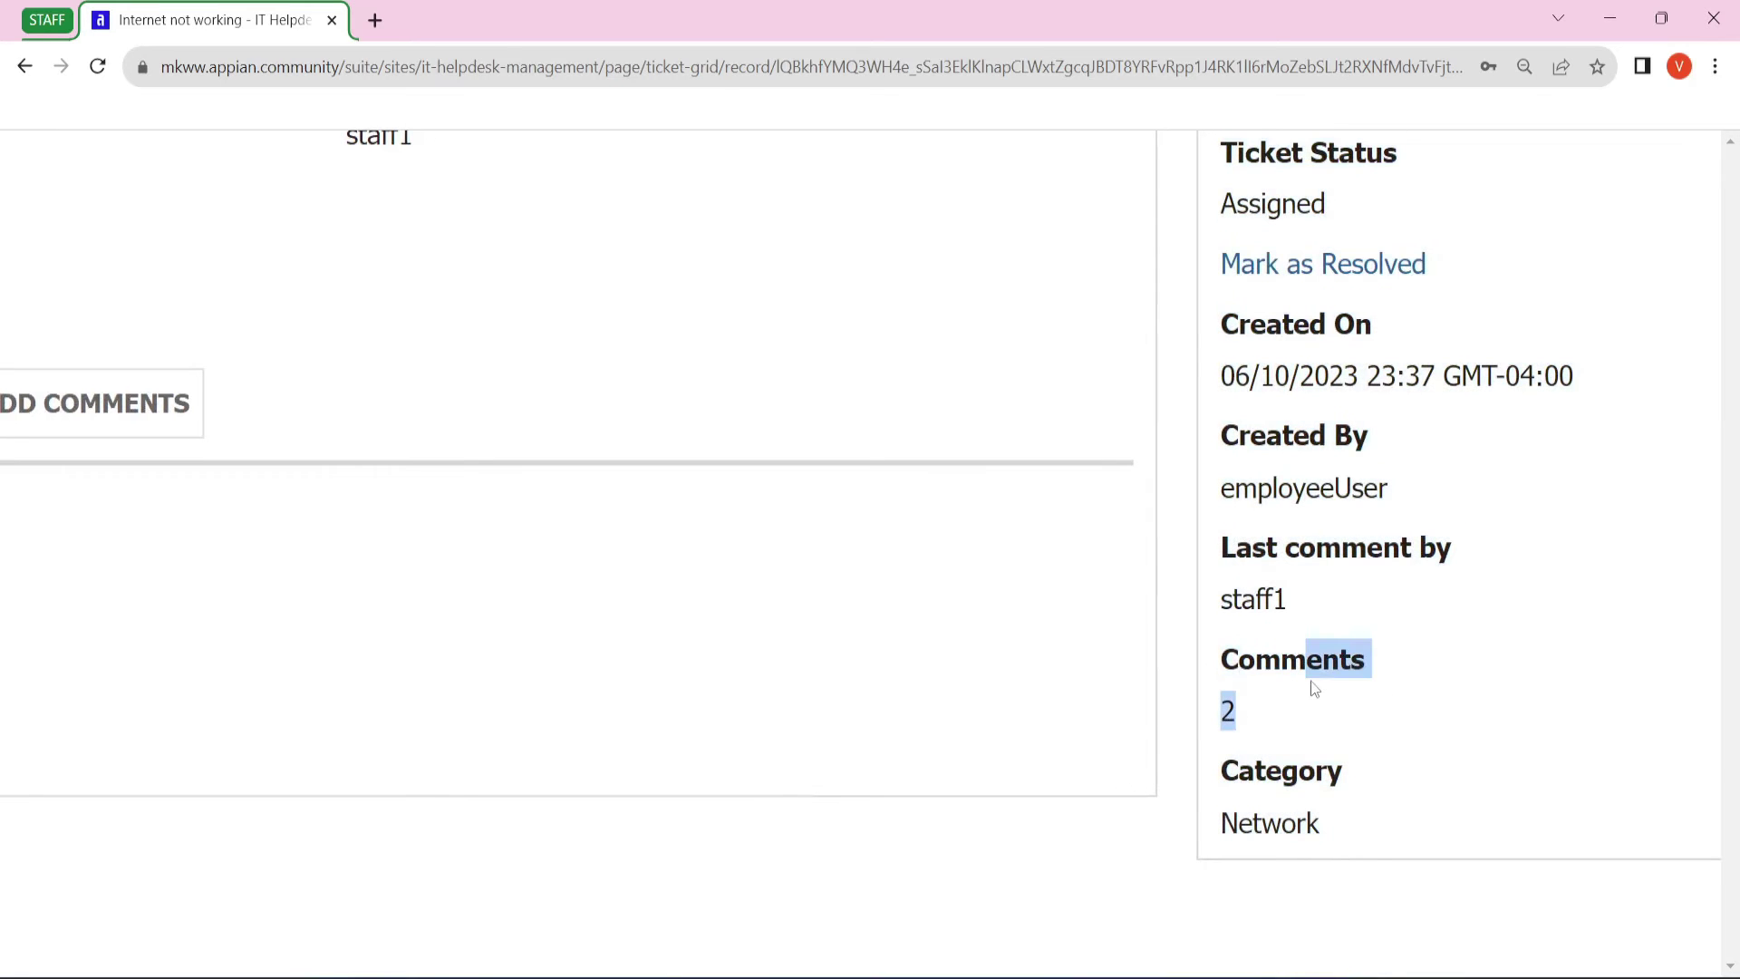
left_click_drag(1324, 585, 1216, 600)
left_click(1361, 567)
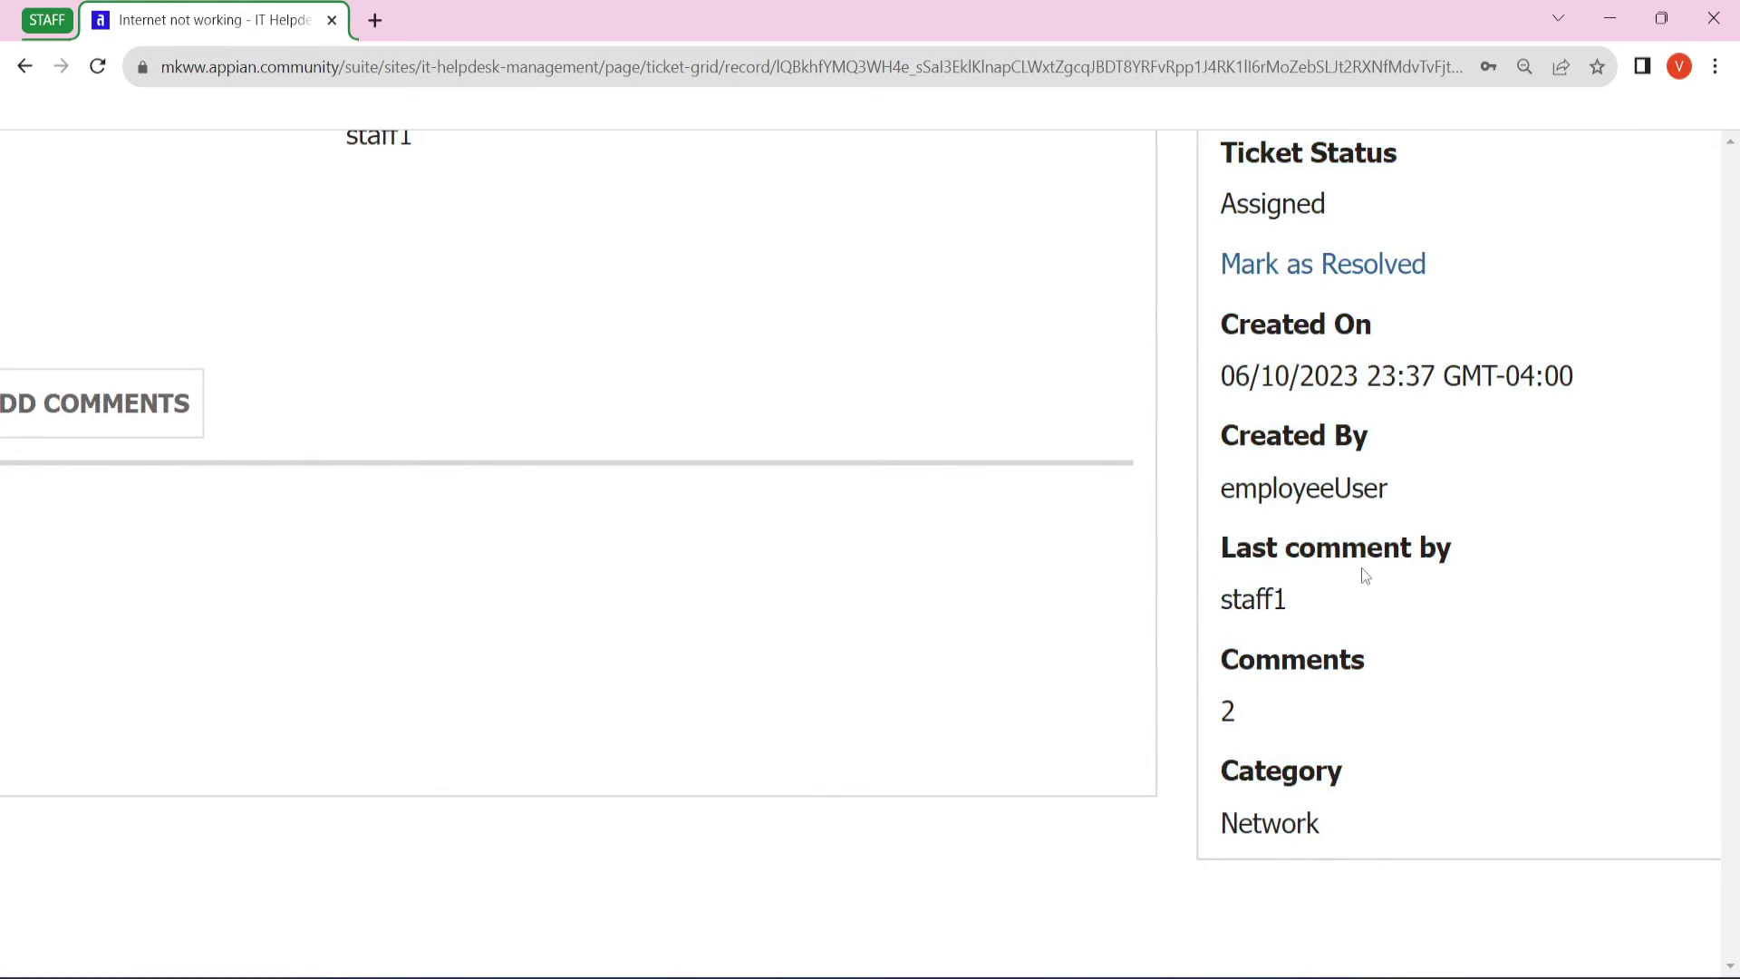
scroll(1400, 530, "up", 1)
key("ctrl+0")
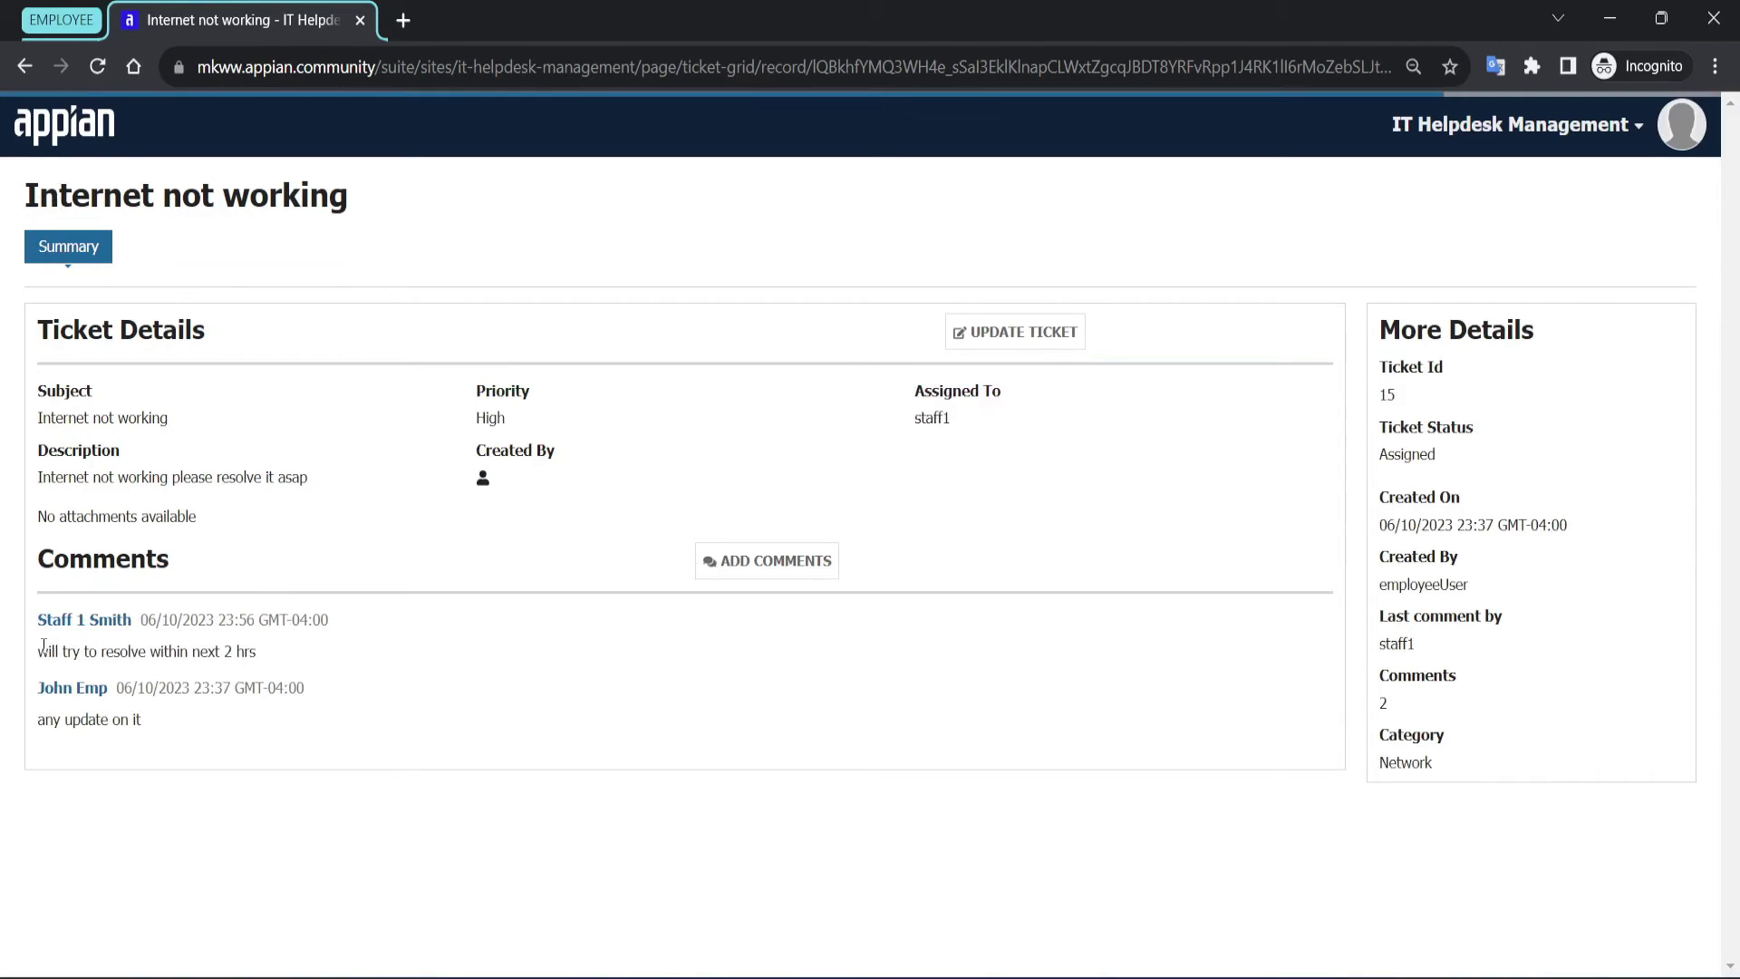
Read the staff reply on the ticket in the employee's browser window and return to the staff member's window.
left_click_drag(40, 649, 306, 653)
left_click(441, 683)
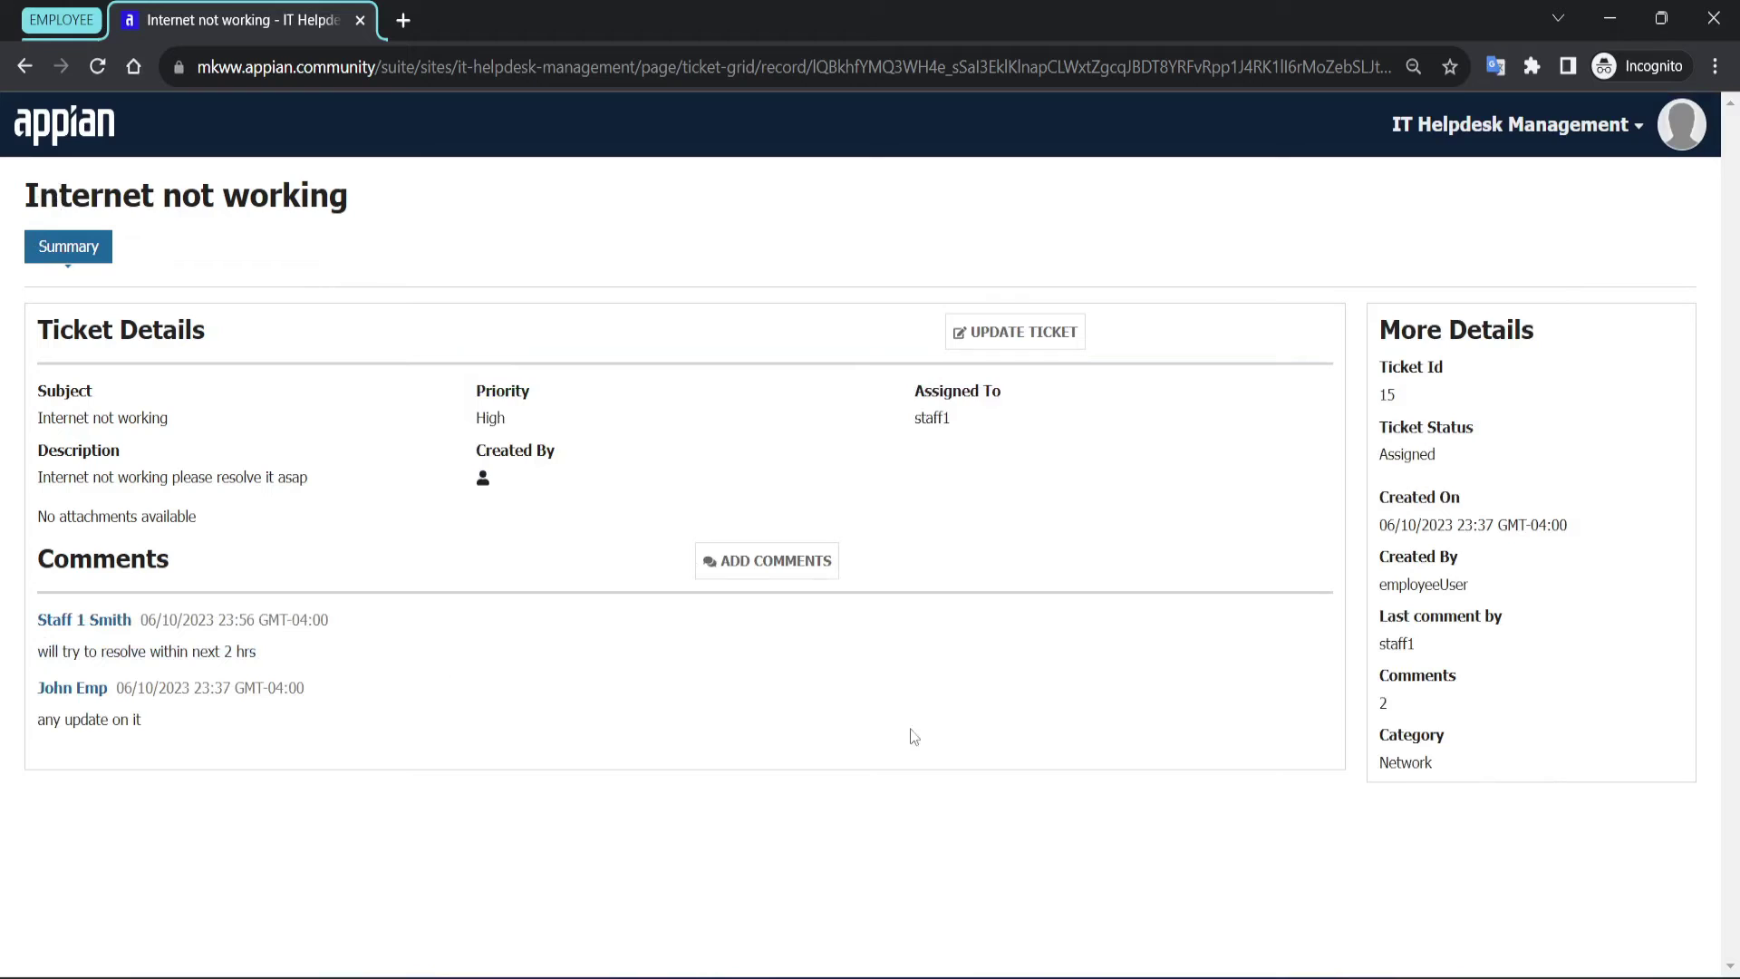
key("alt+Tab")
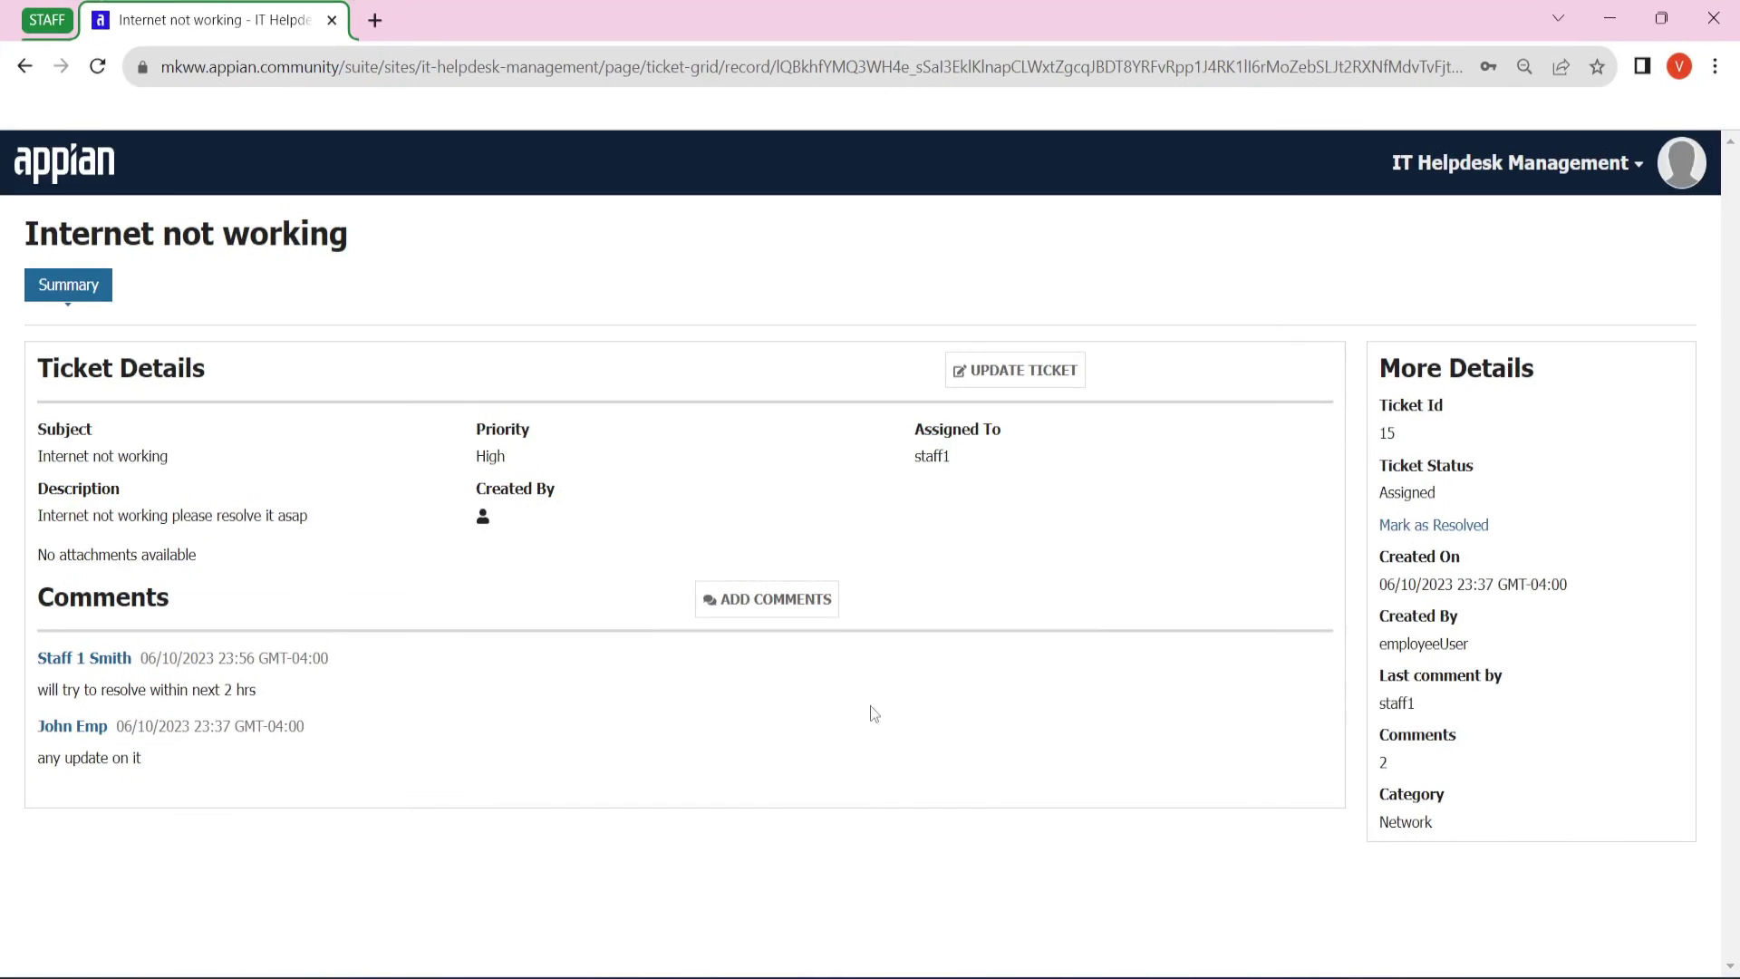
Mark the "Internet not working" ticket as resolved with the comment "Marking it resolved as per discussion with user".
left_click(1458, 528)
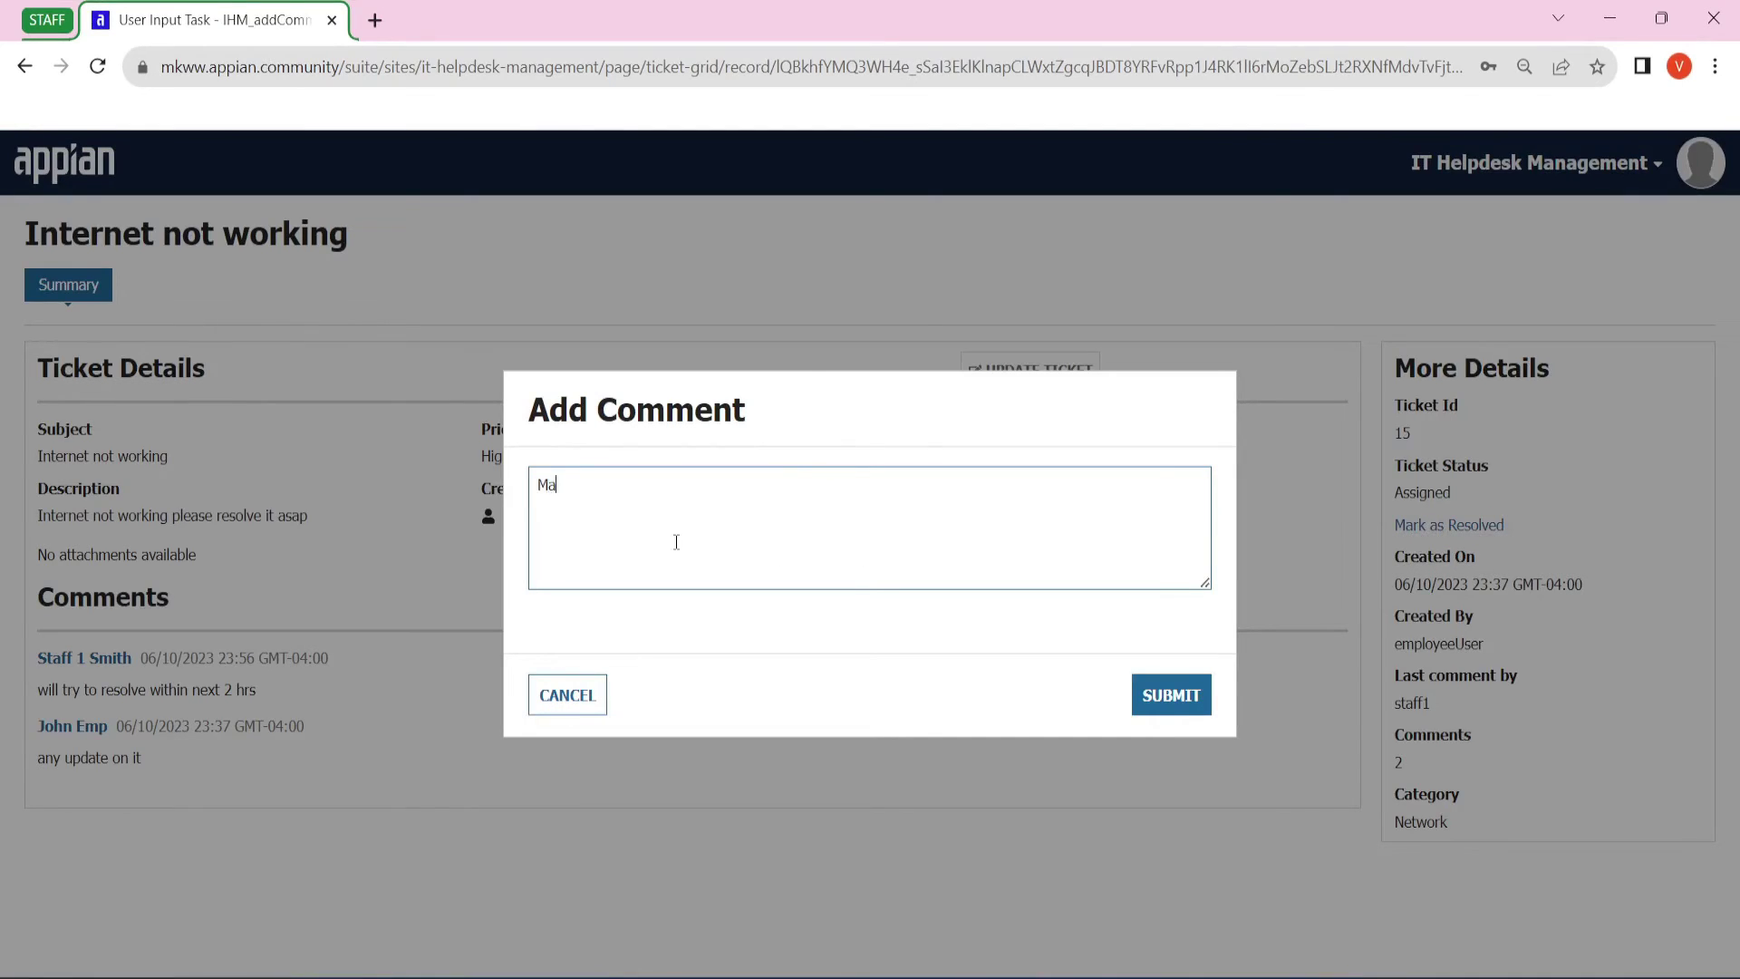
type("Marking it resolved as per discussion with user")
key("Tab")
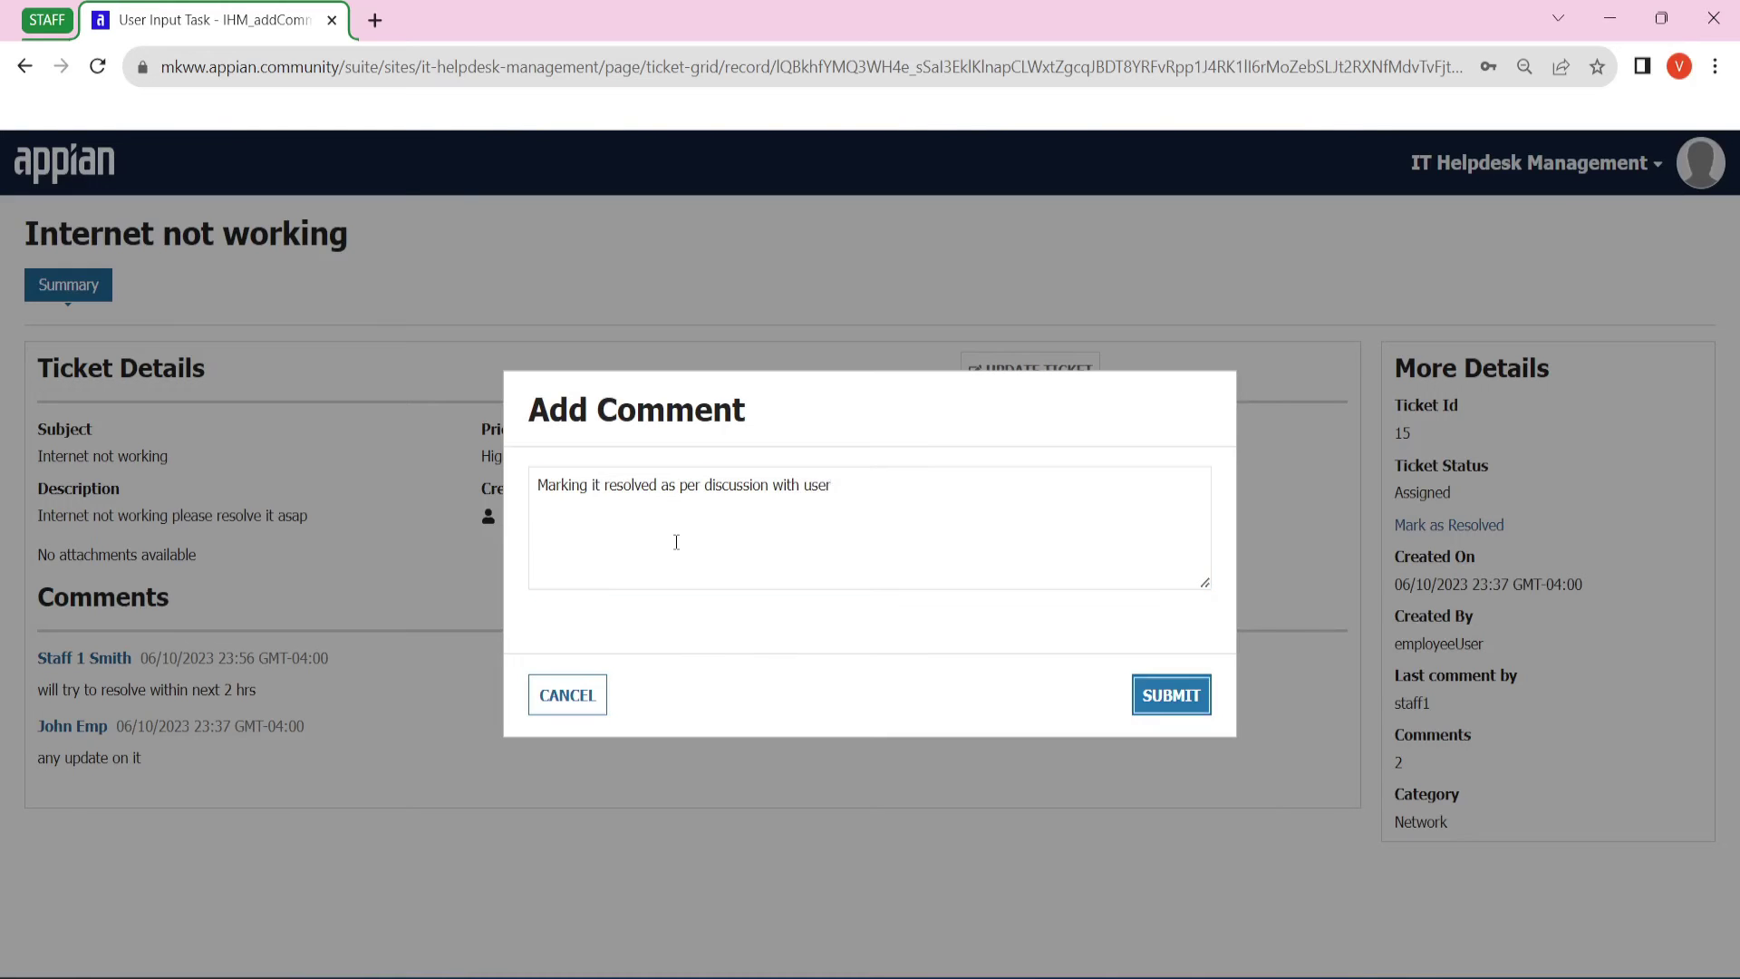
key("Return")
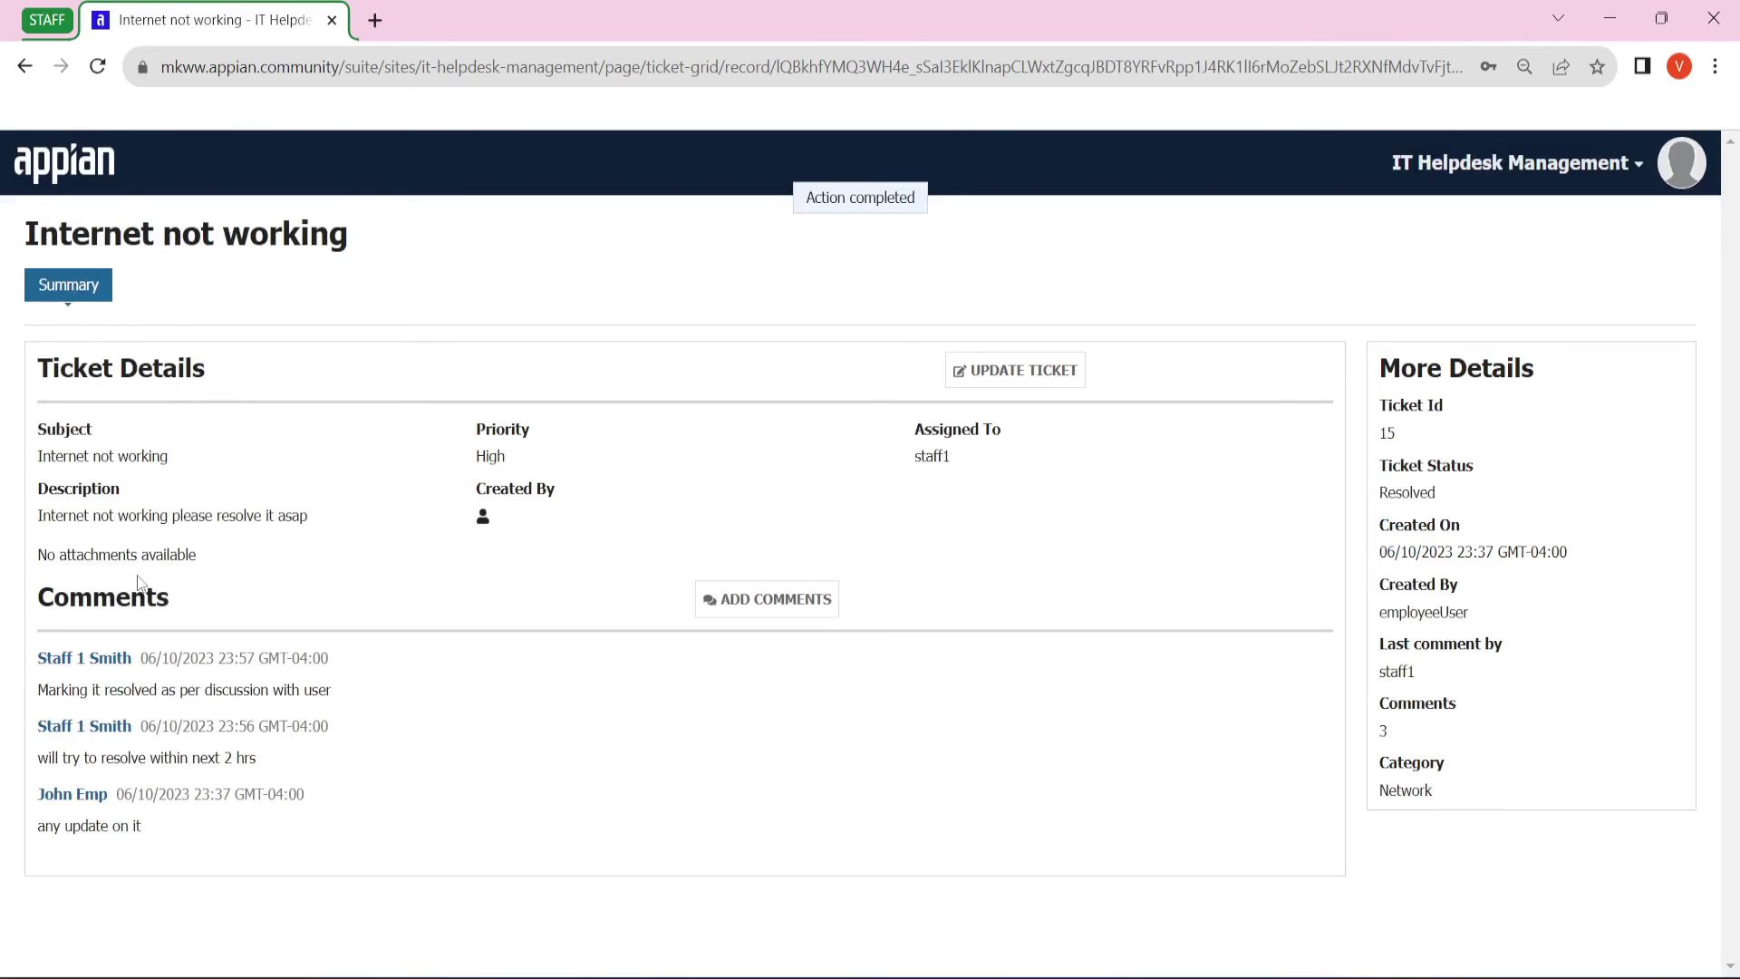
Review the newest resolution comment and the ticket's status, creator and last commenter as the staff member.
scroll(3, 698, "up", 5)
double_click(373, 686)
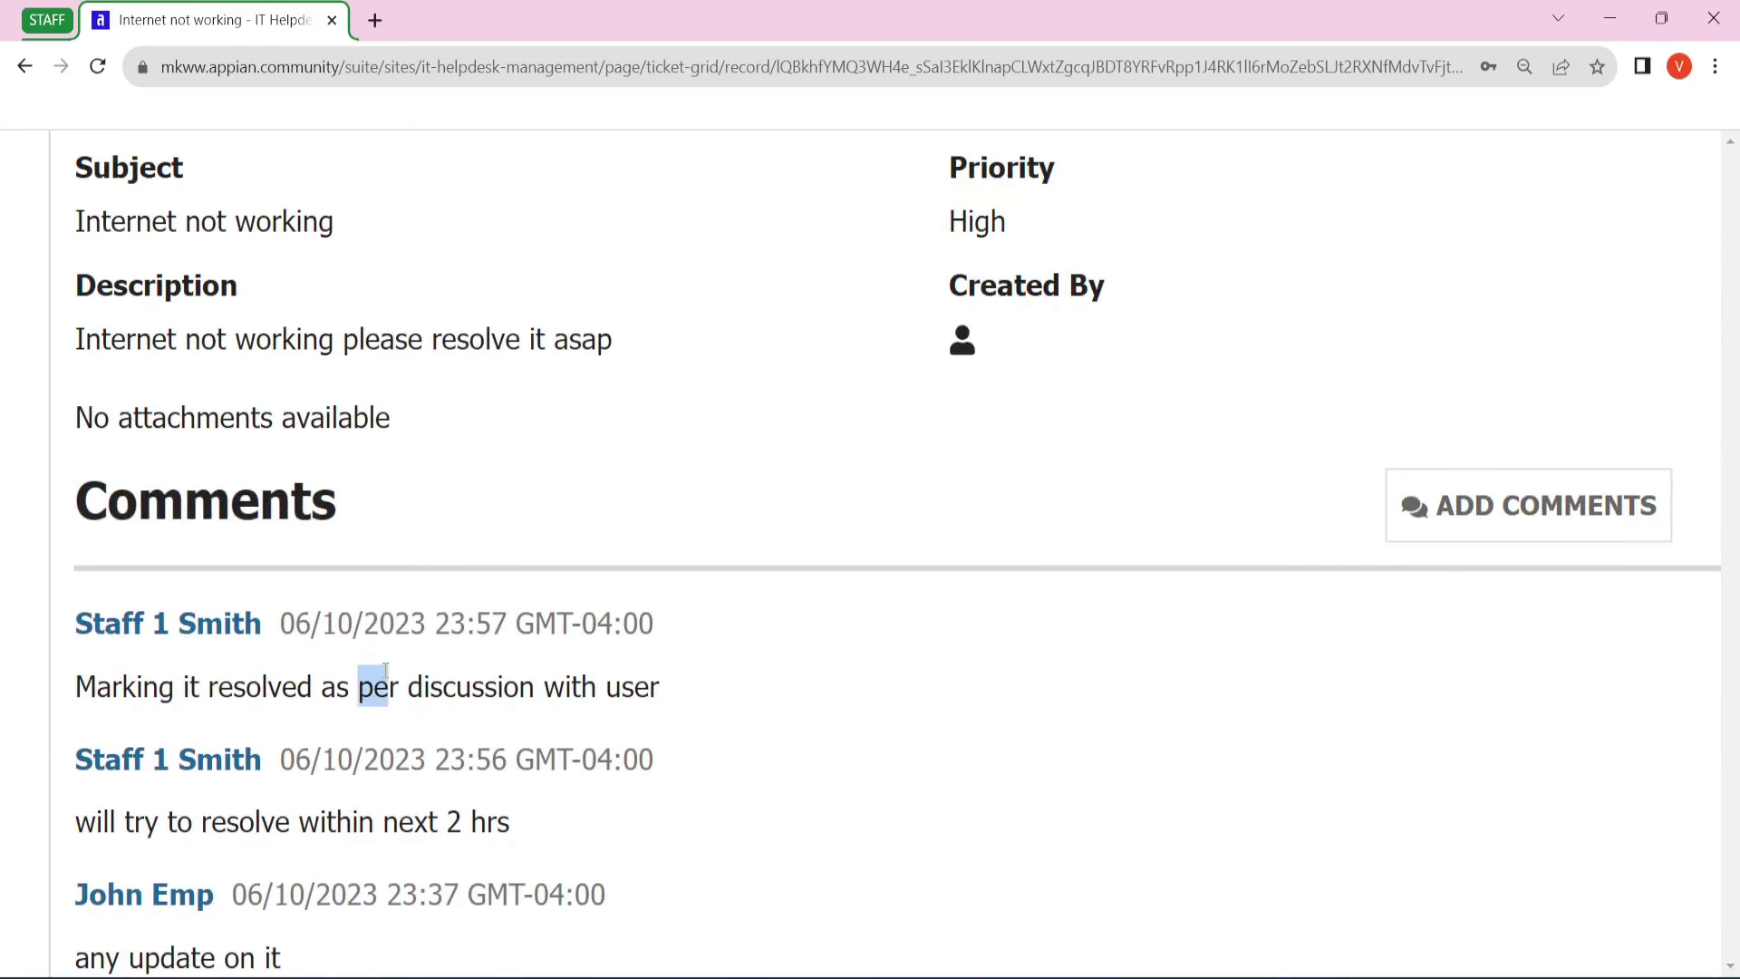
scroll(385, 670, "down", 5)
scroll(1500, 519, "up", 5)
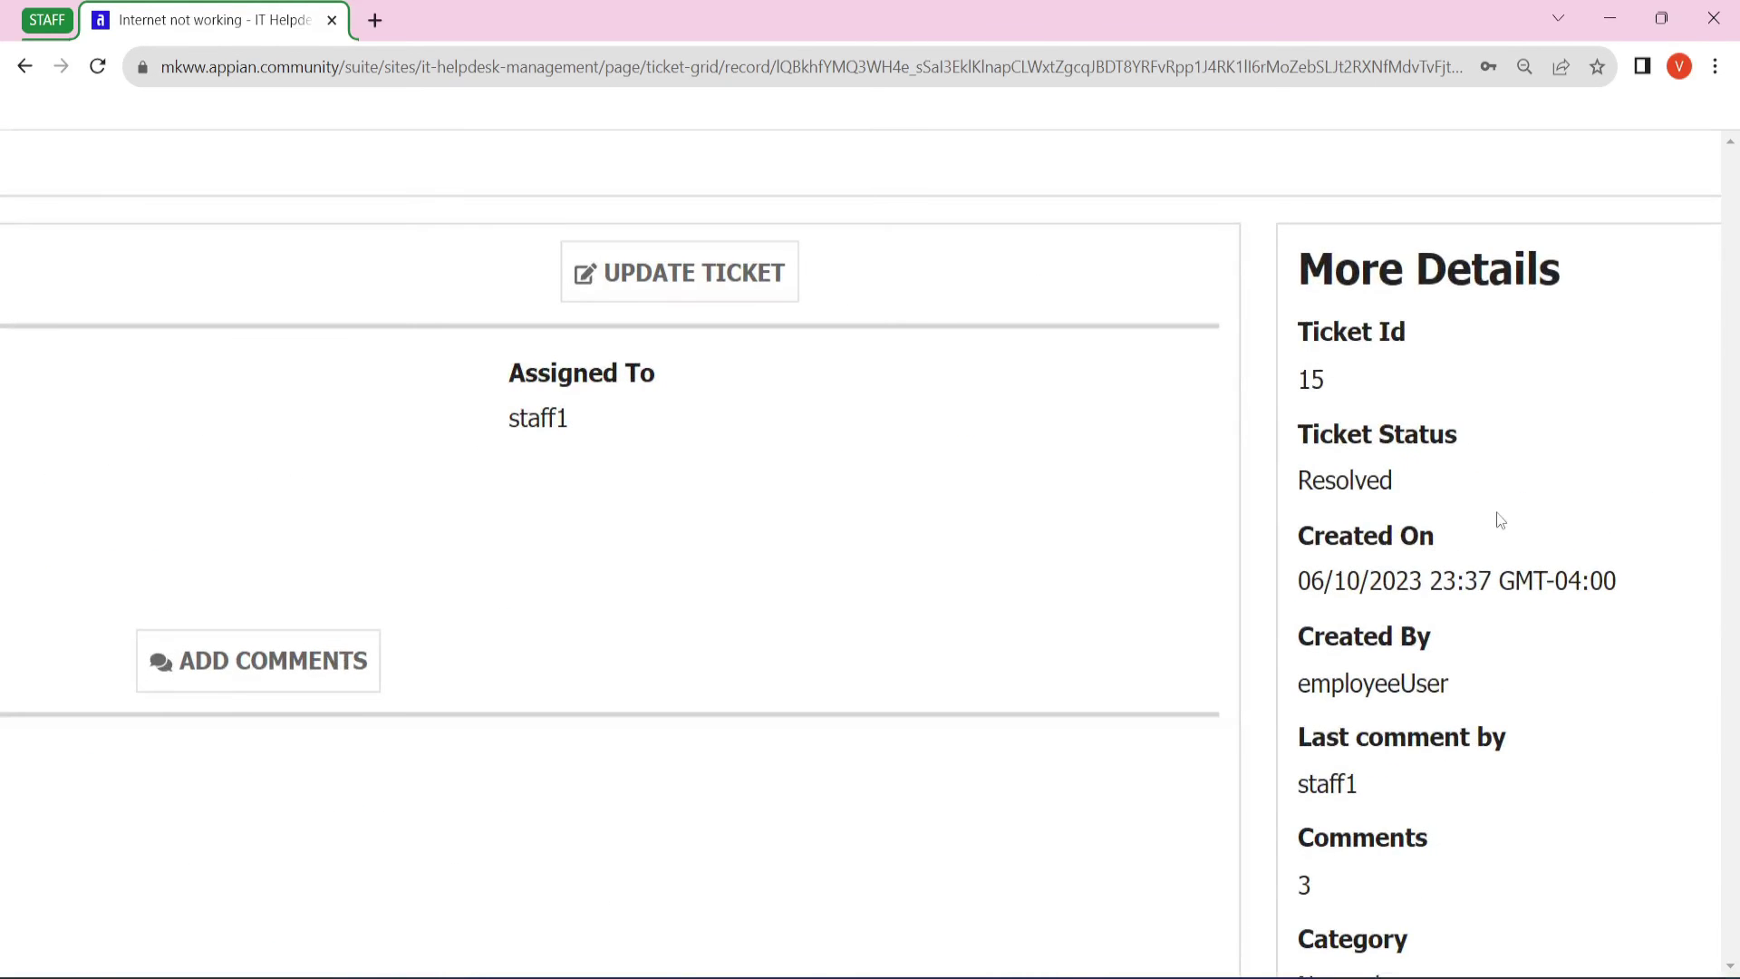
left_click_drag(1315, 490, 1460, 475)
left_click(1526, 500)
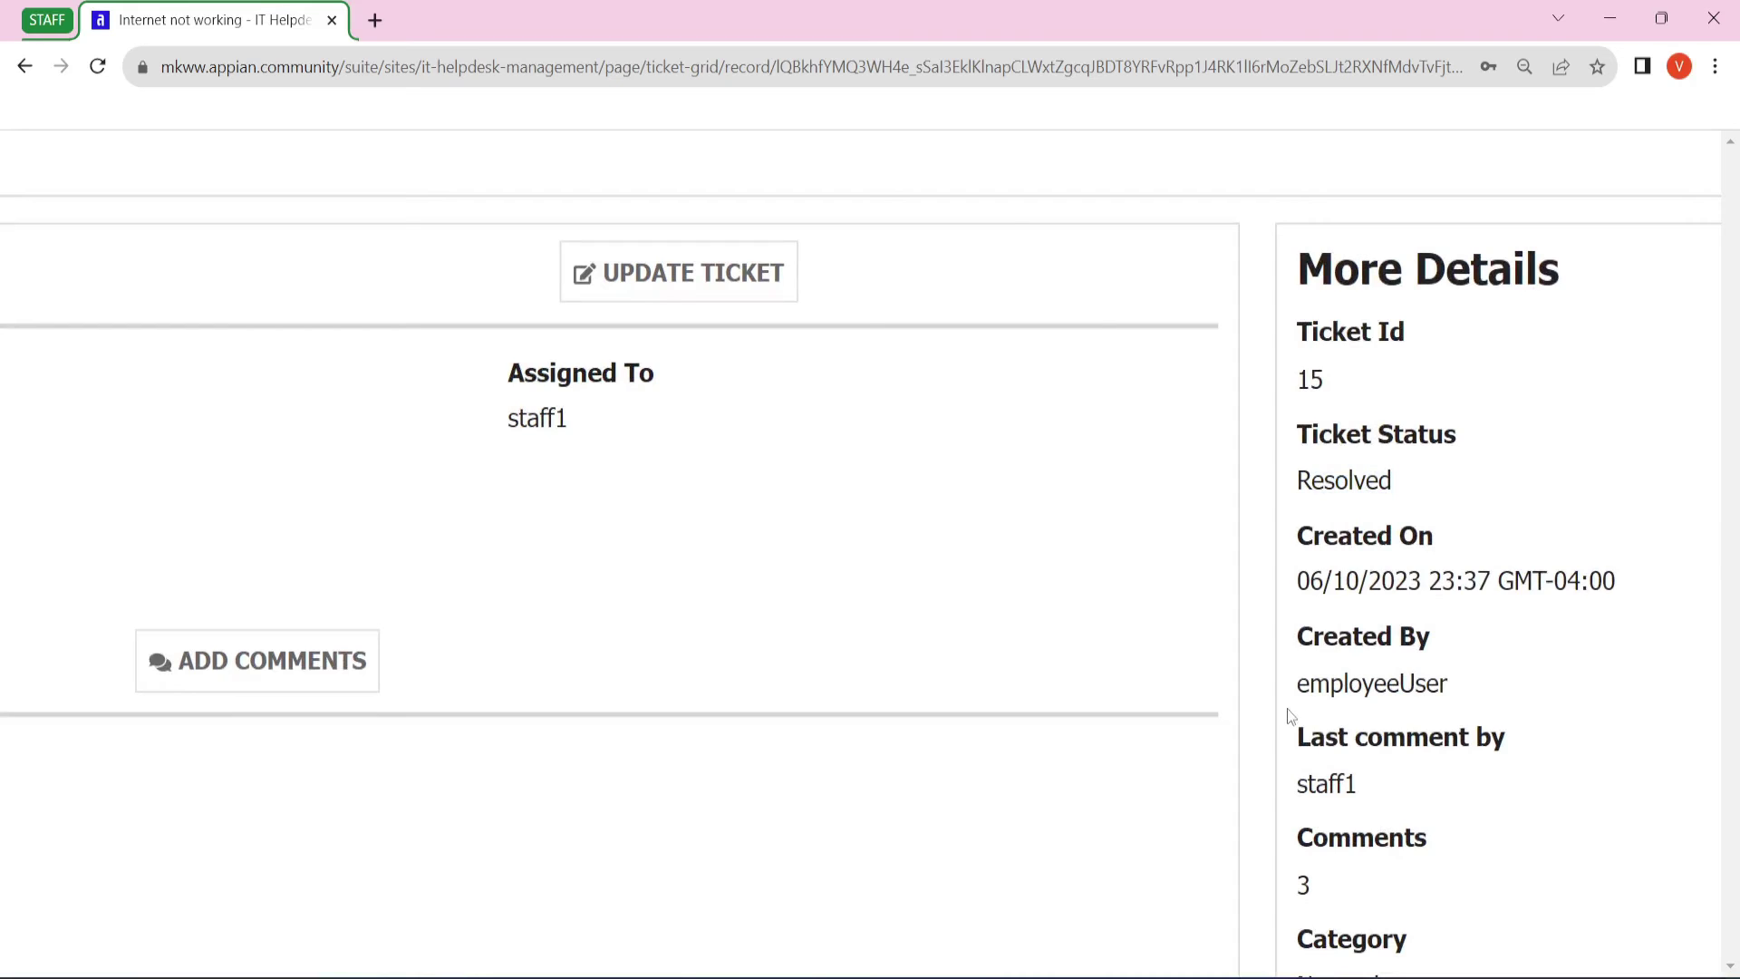
triple_click(1283, 694)
triple_click(1290, 793)
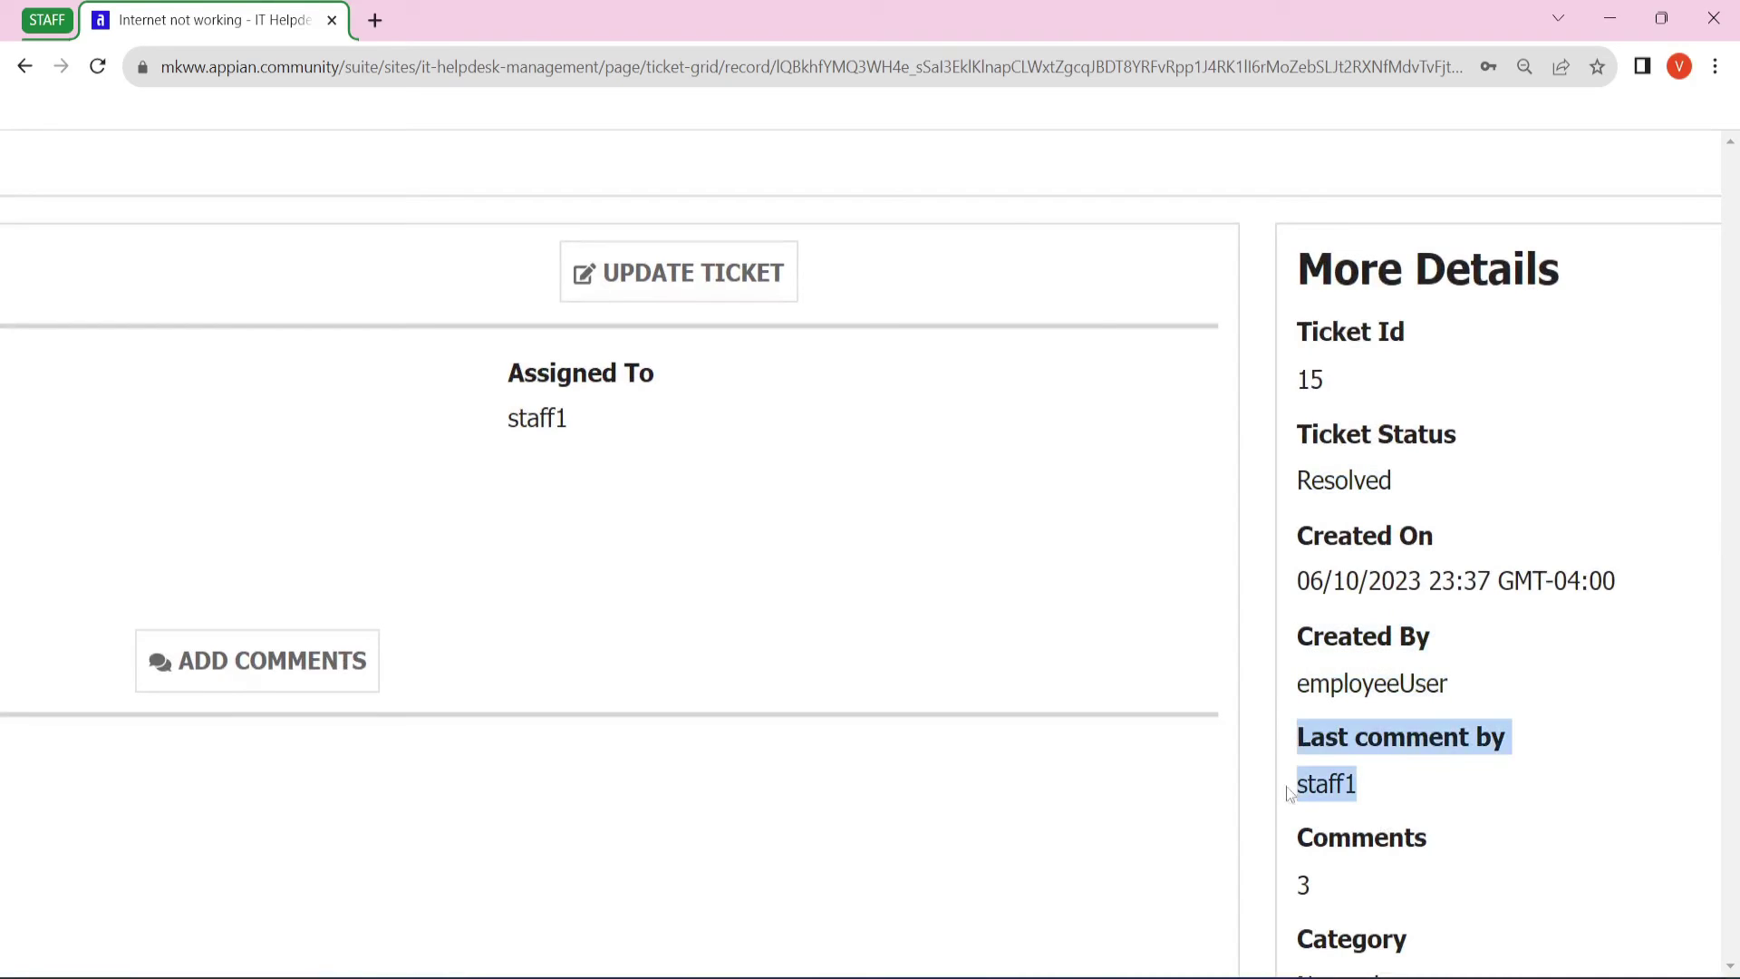
left_click(1439, 802)
scroll(1436, 797, "down", 5)
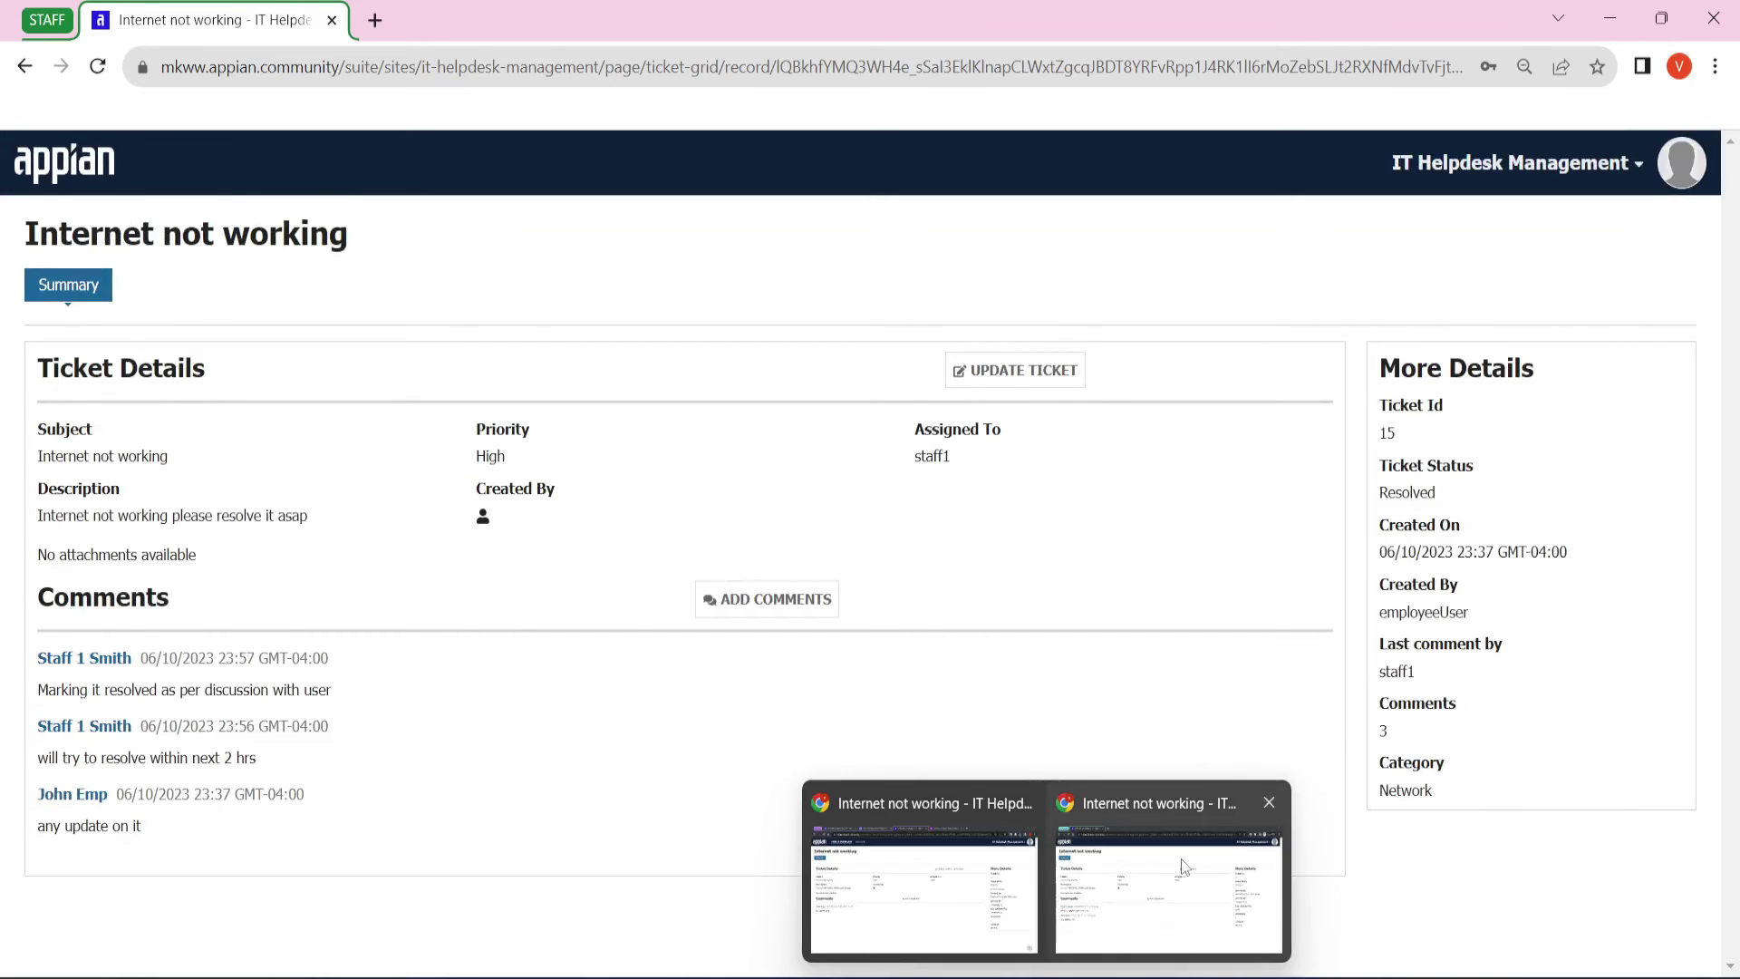
Switch to the employee's browser window and check the ticket's status on its summary and on the tickets dashboard.
left_click(919, 879)
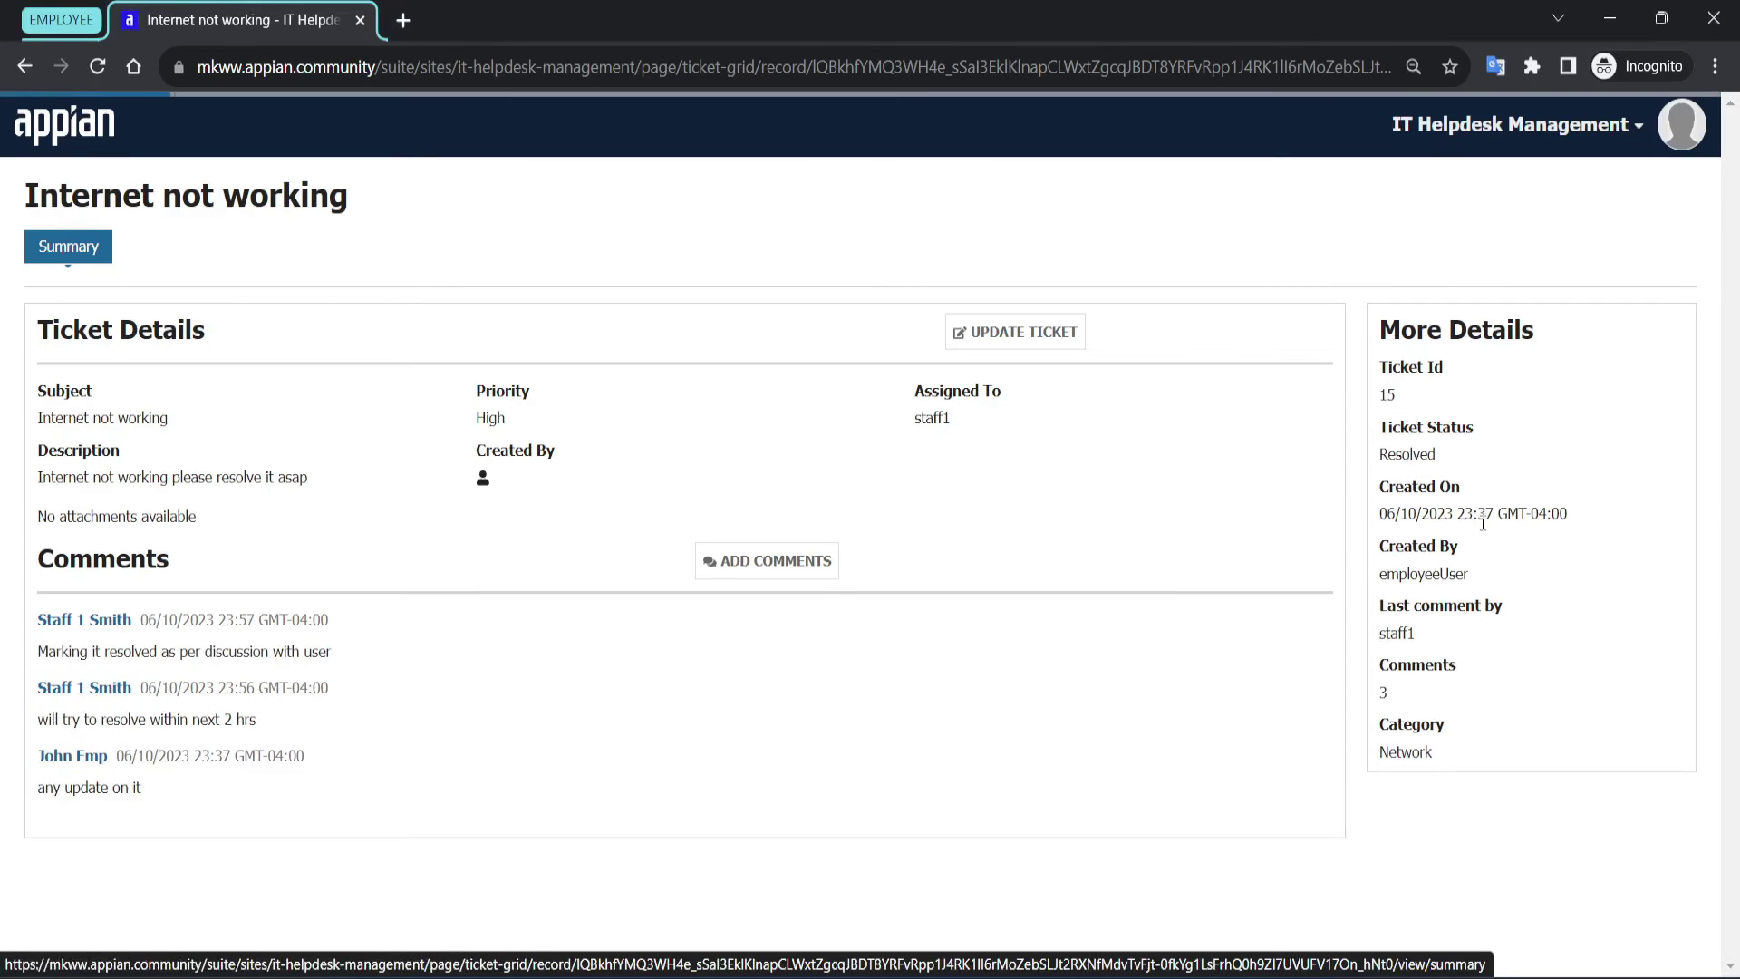
scroll(1428, 465, "up", 5)
double_click(1429, 453)
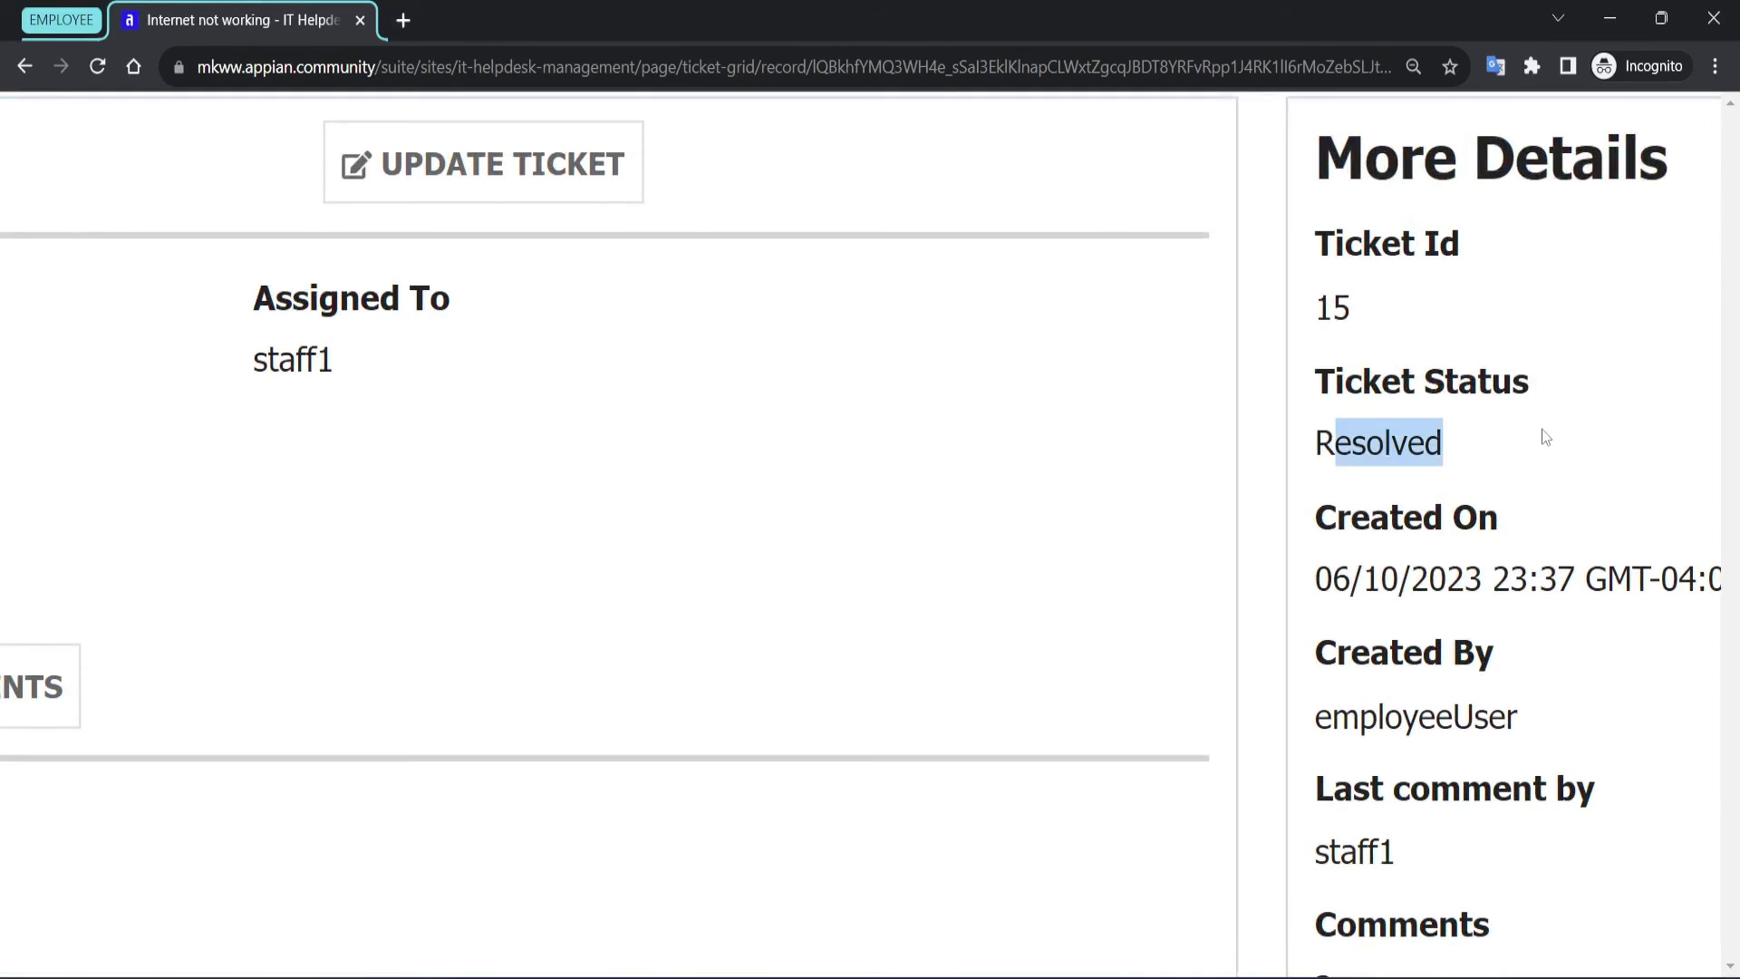
left_click(1543, 440)
scroll(1543, 439, "down", 5)
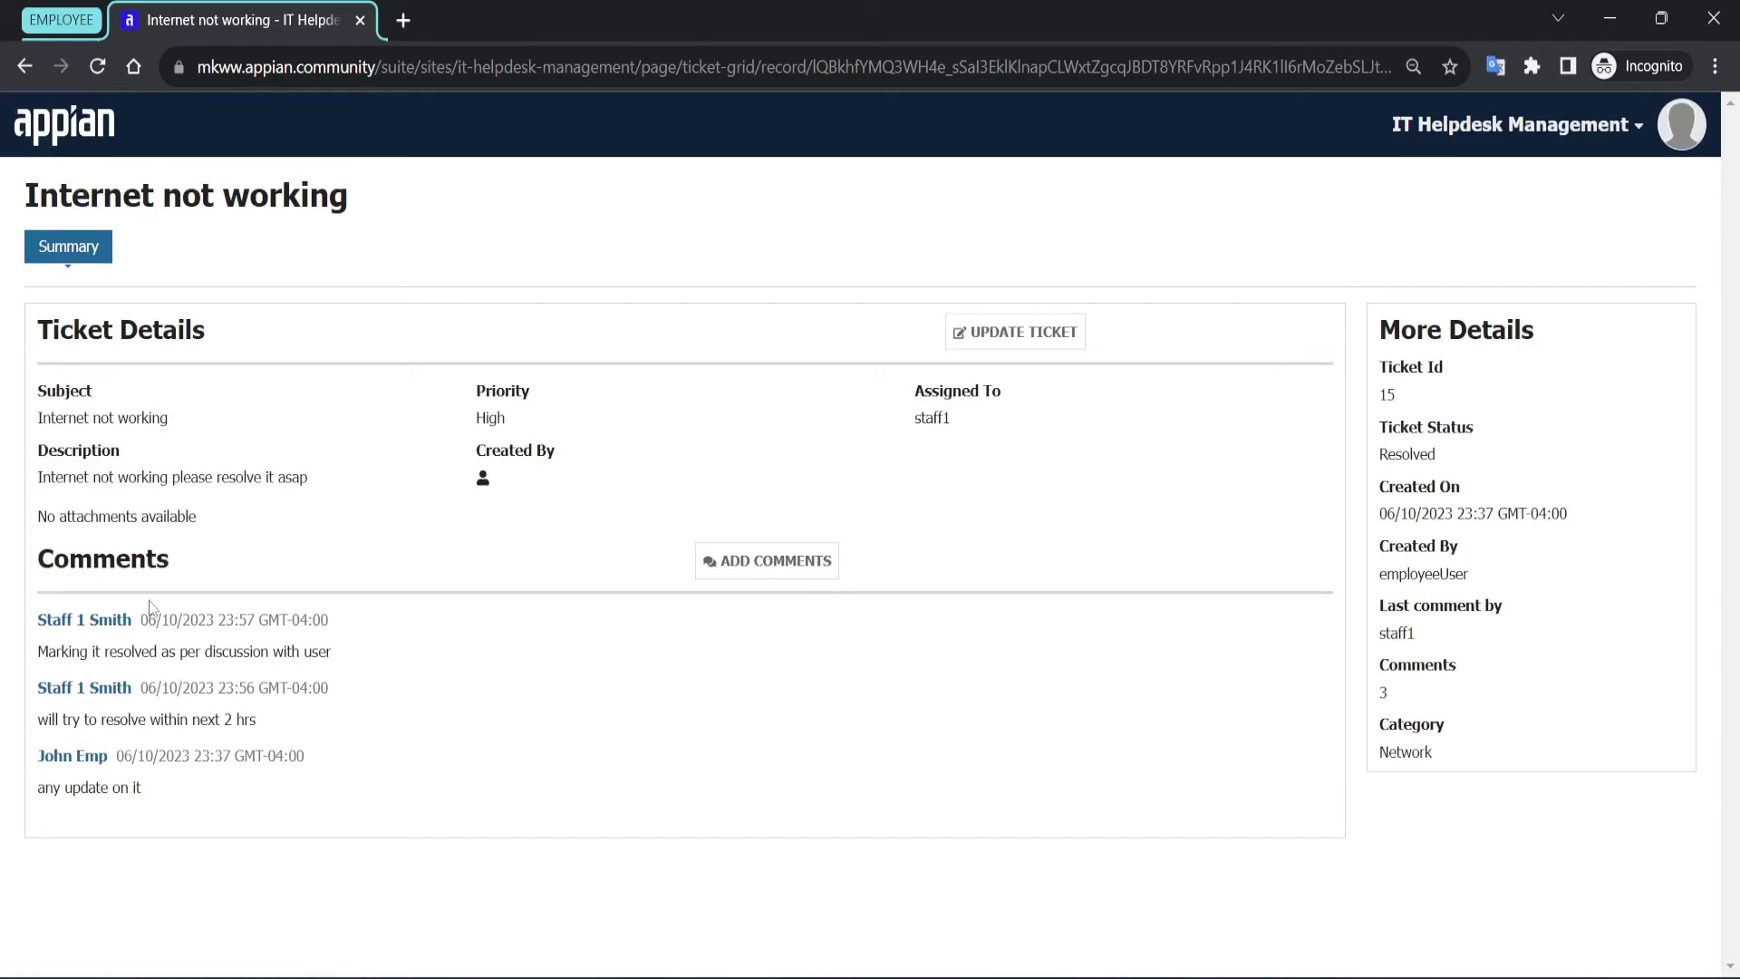
left_click(62, 134)
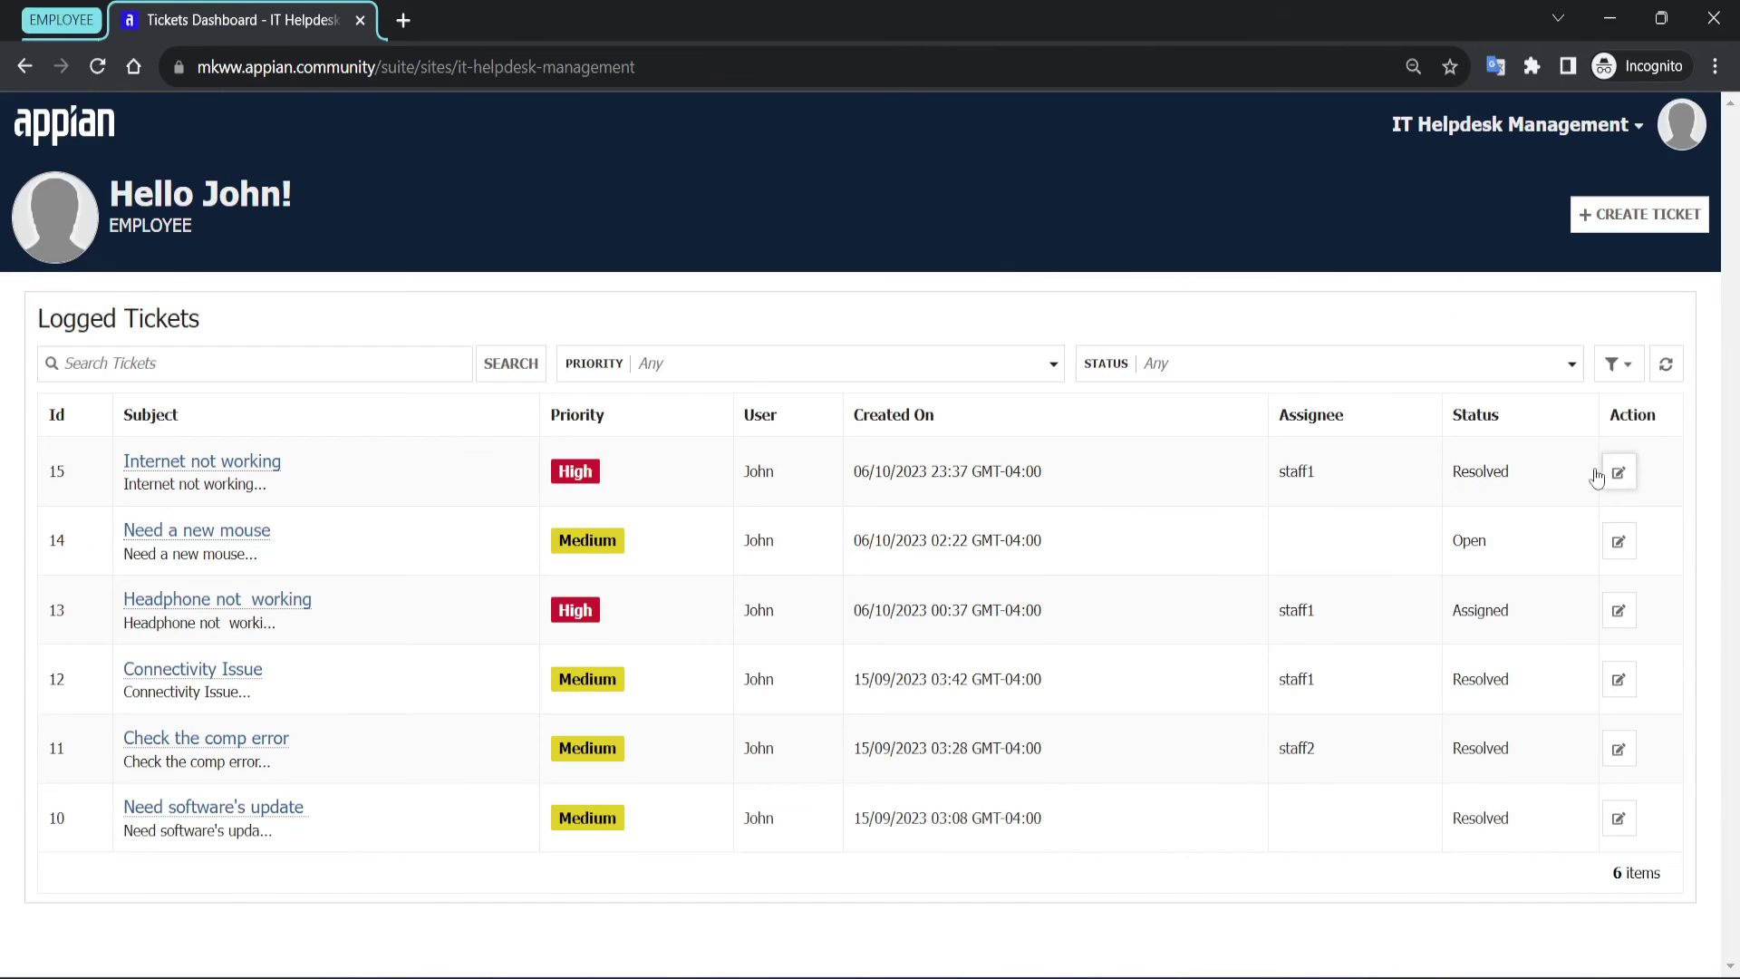
left_click_drag(1543, 473, 1385, 496)
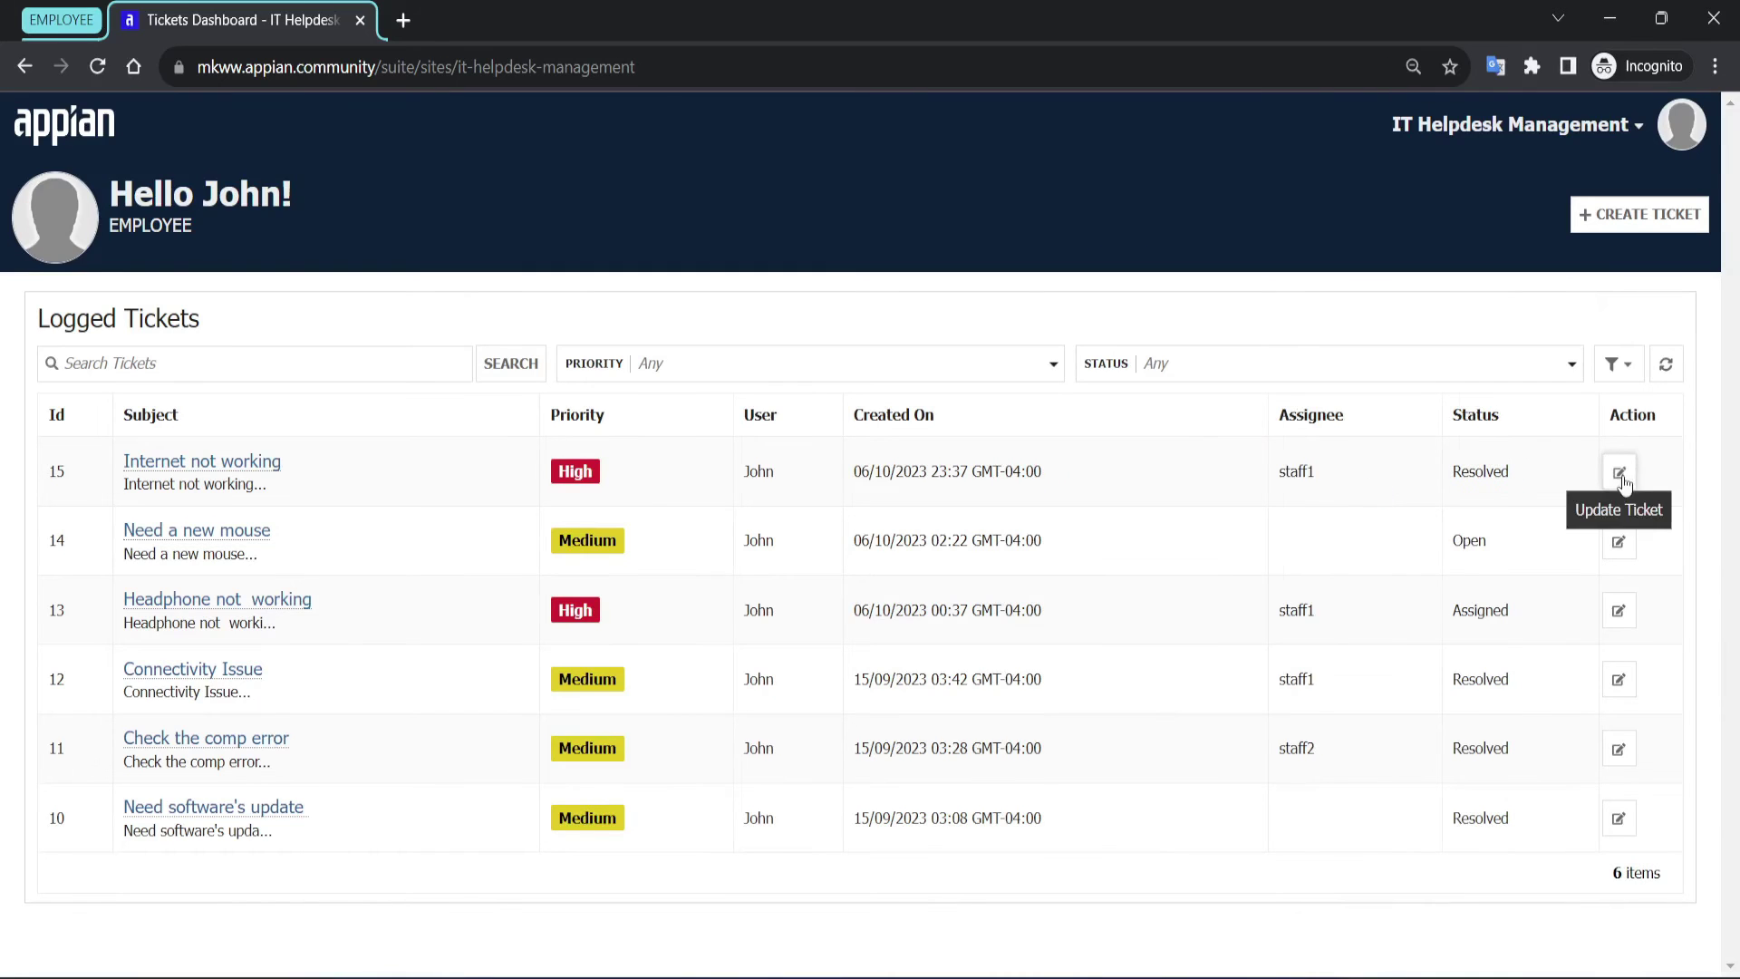
Update the "Internet not working" ticket by attaching the image undraw_Completed_03xt and submit the form.
left_click(1619, 472)
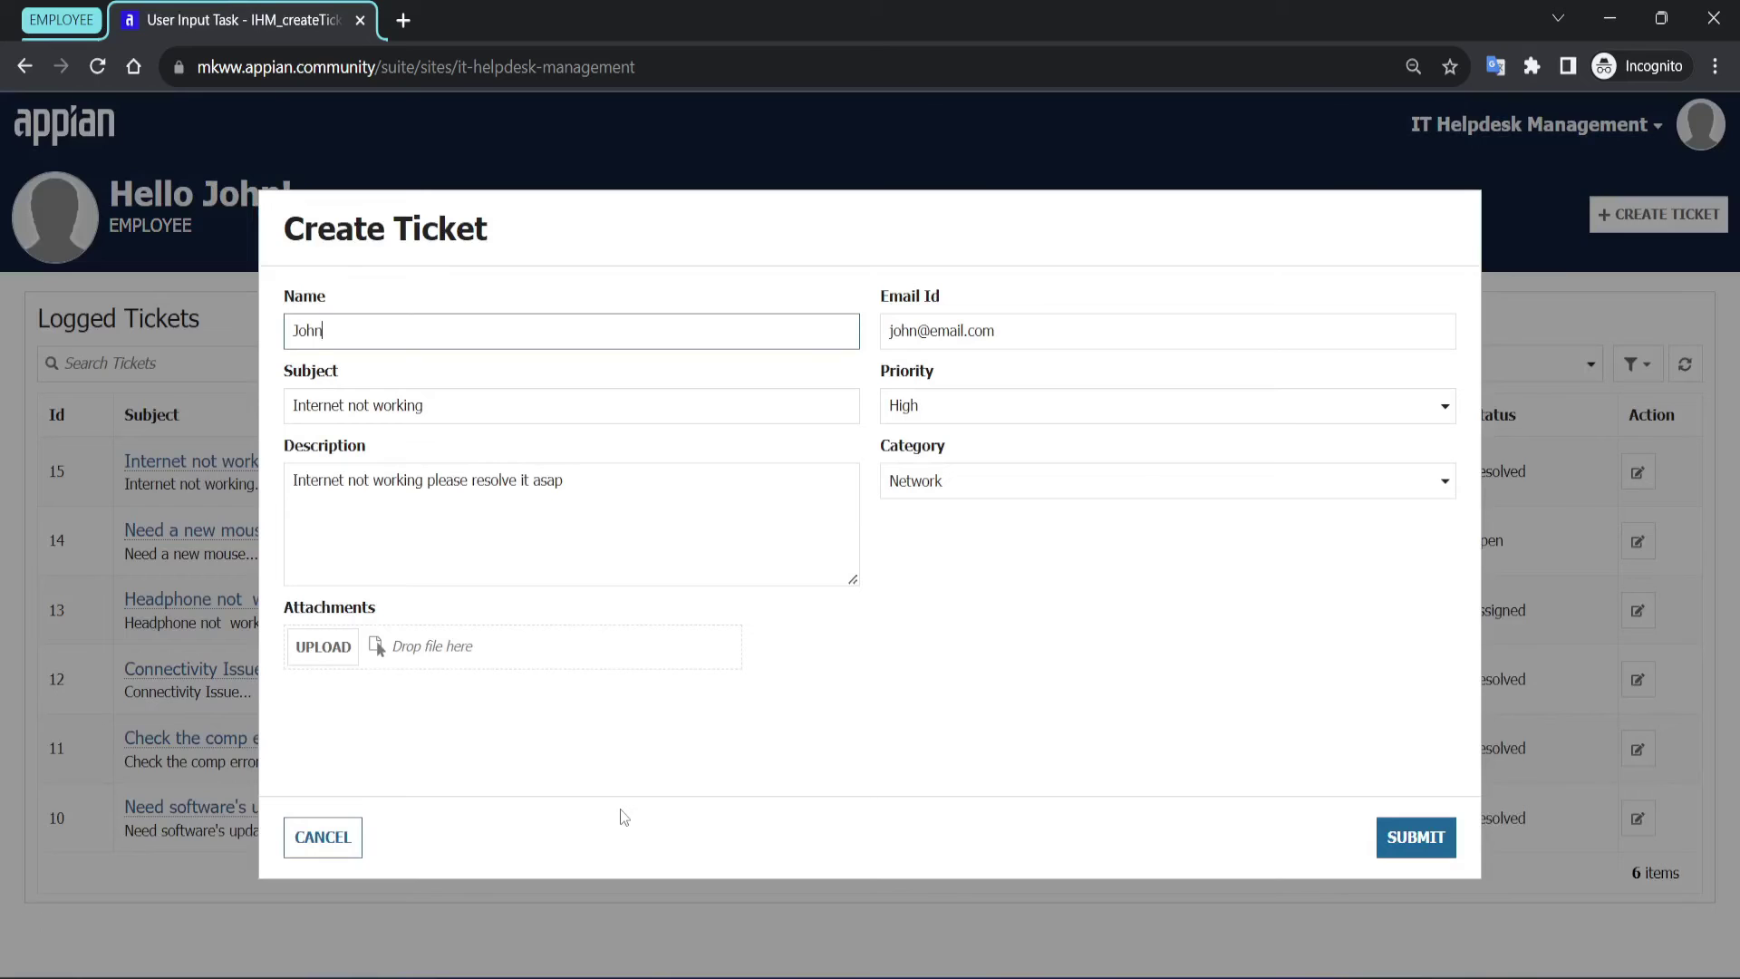
left_click(328, 656)
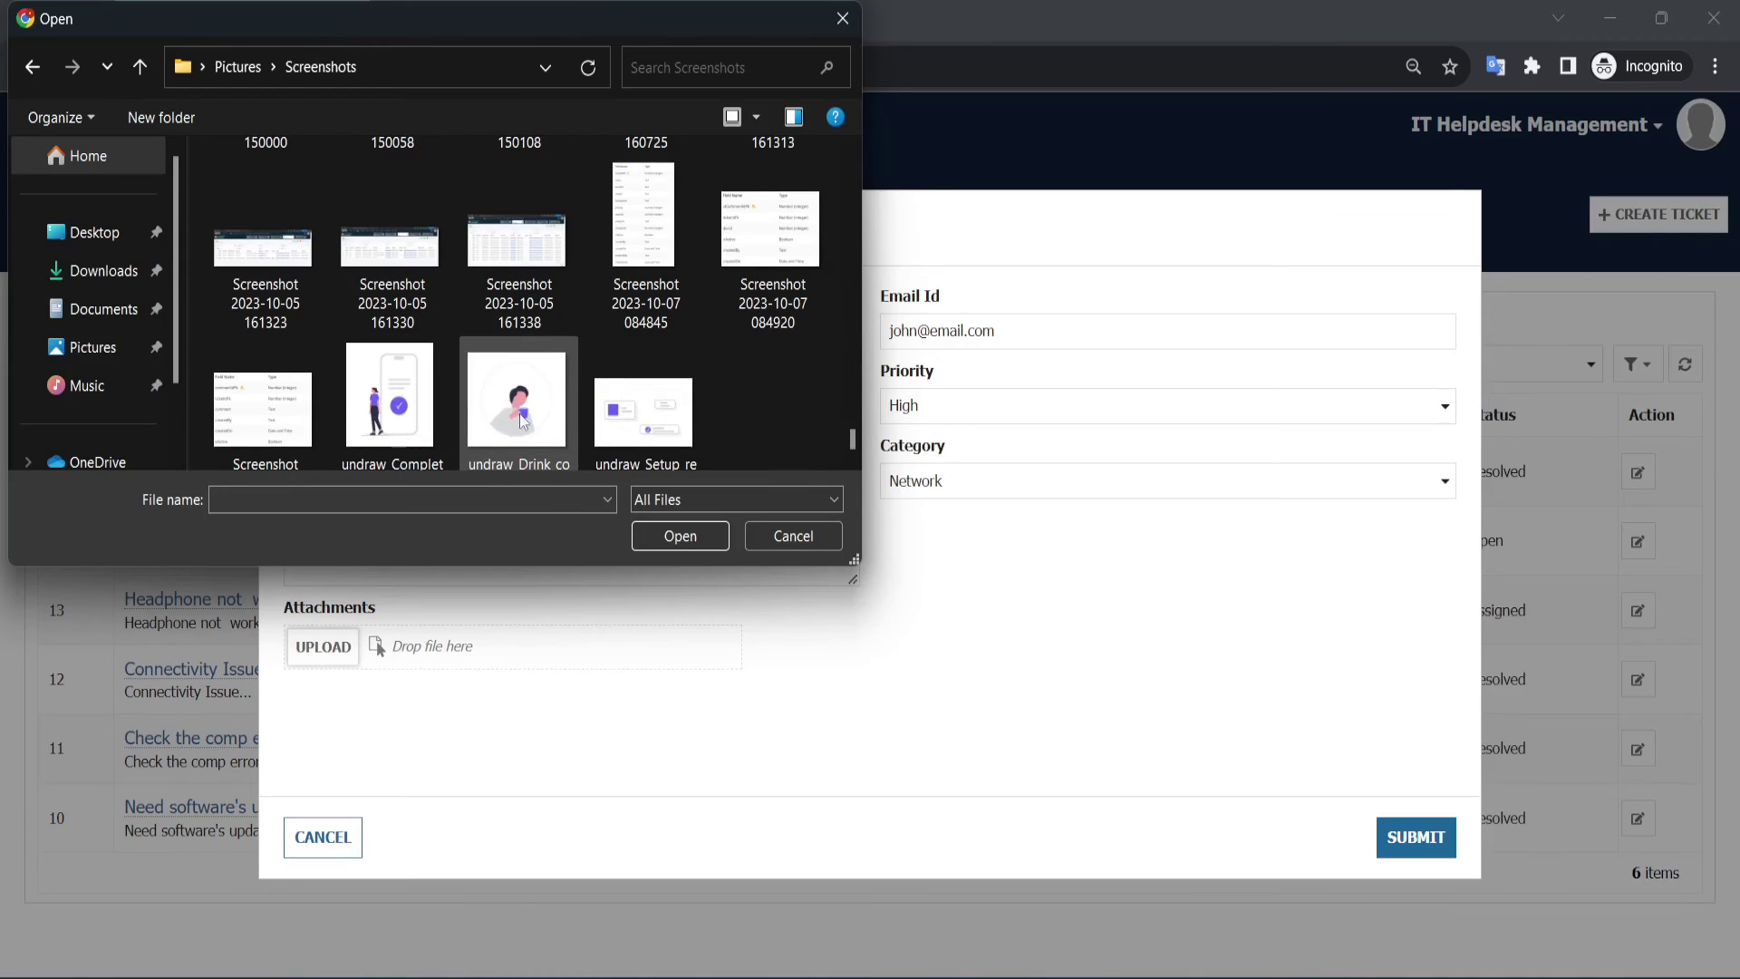
double_click(407, 431)
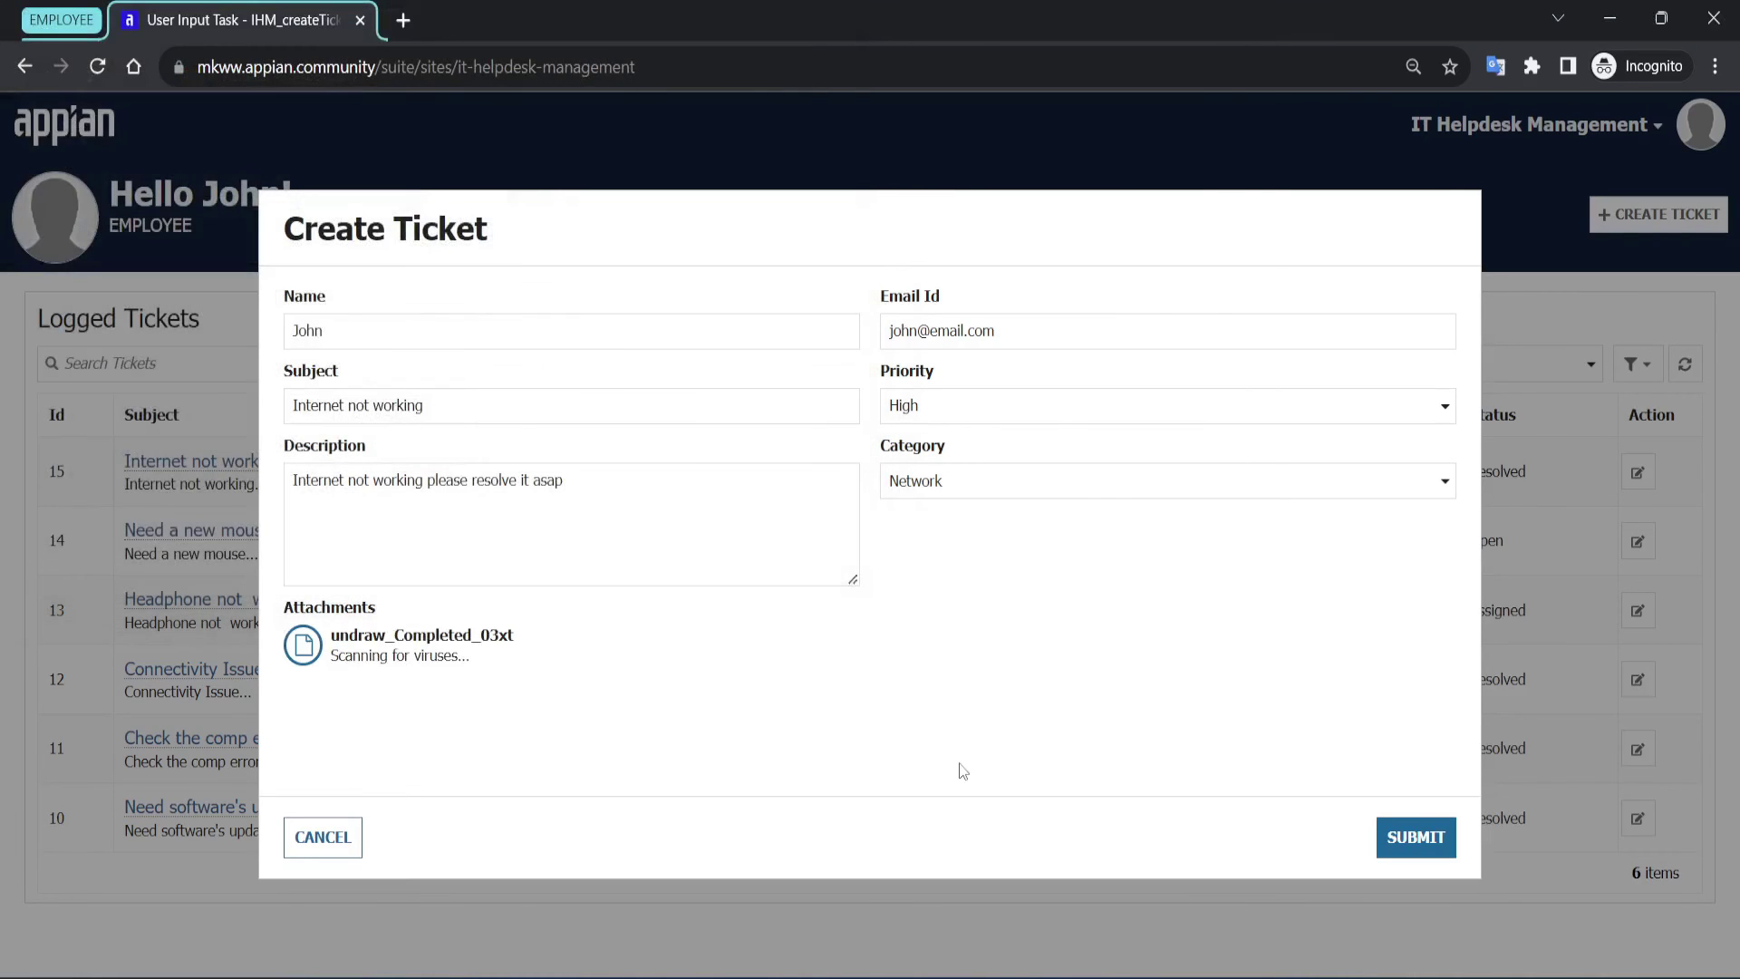
left_click(1427, 850)
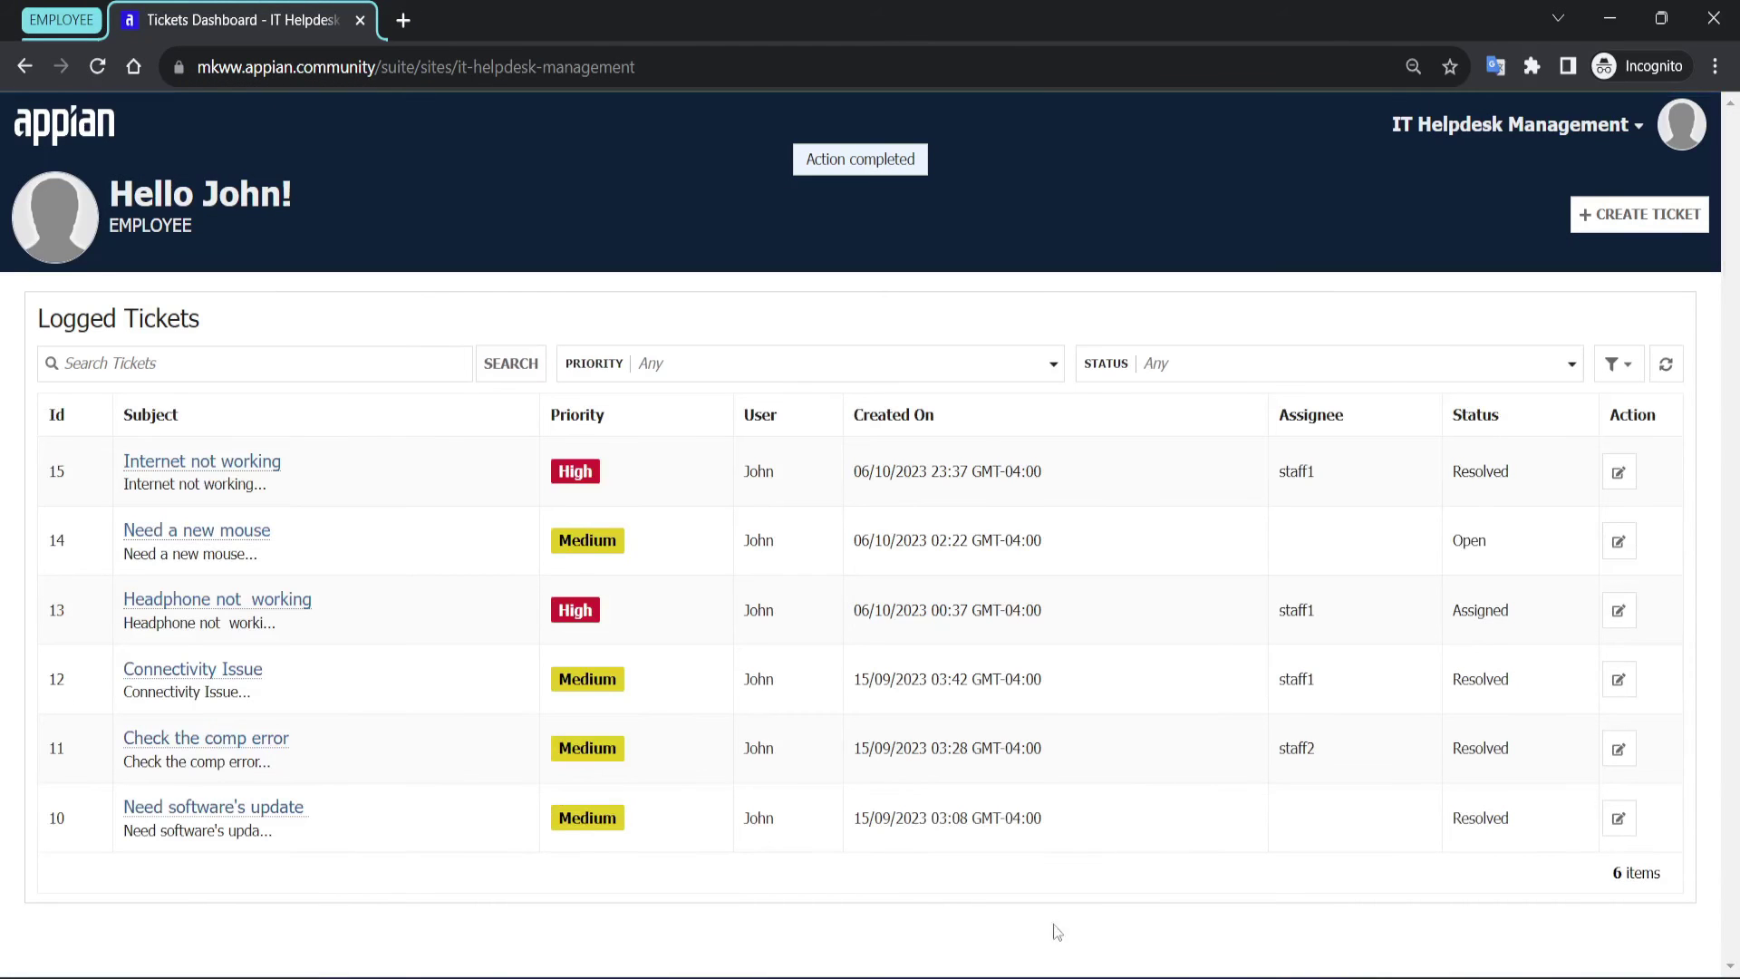
Switch to the staff member's window, open the "Internet not working" ticket and show its attachments.
mouse_move(1070, 976)
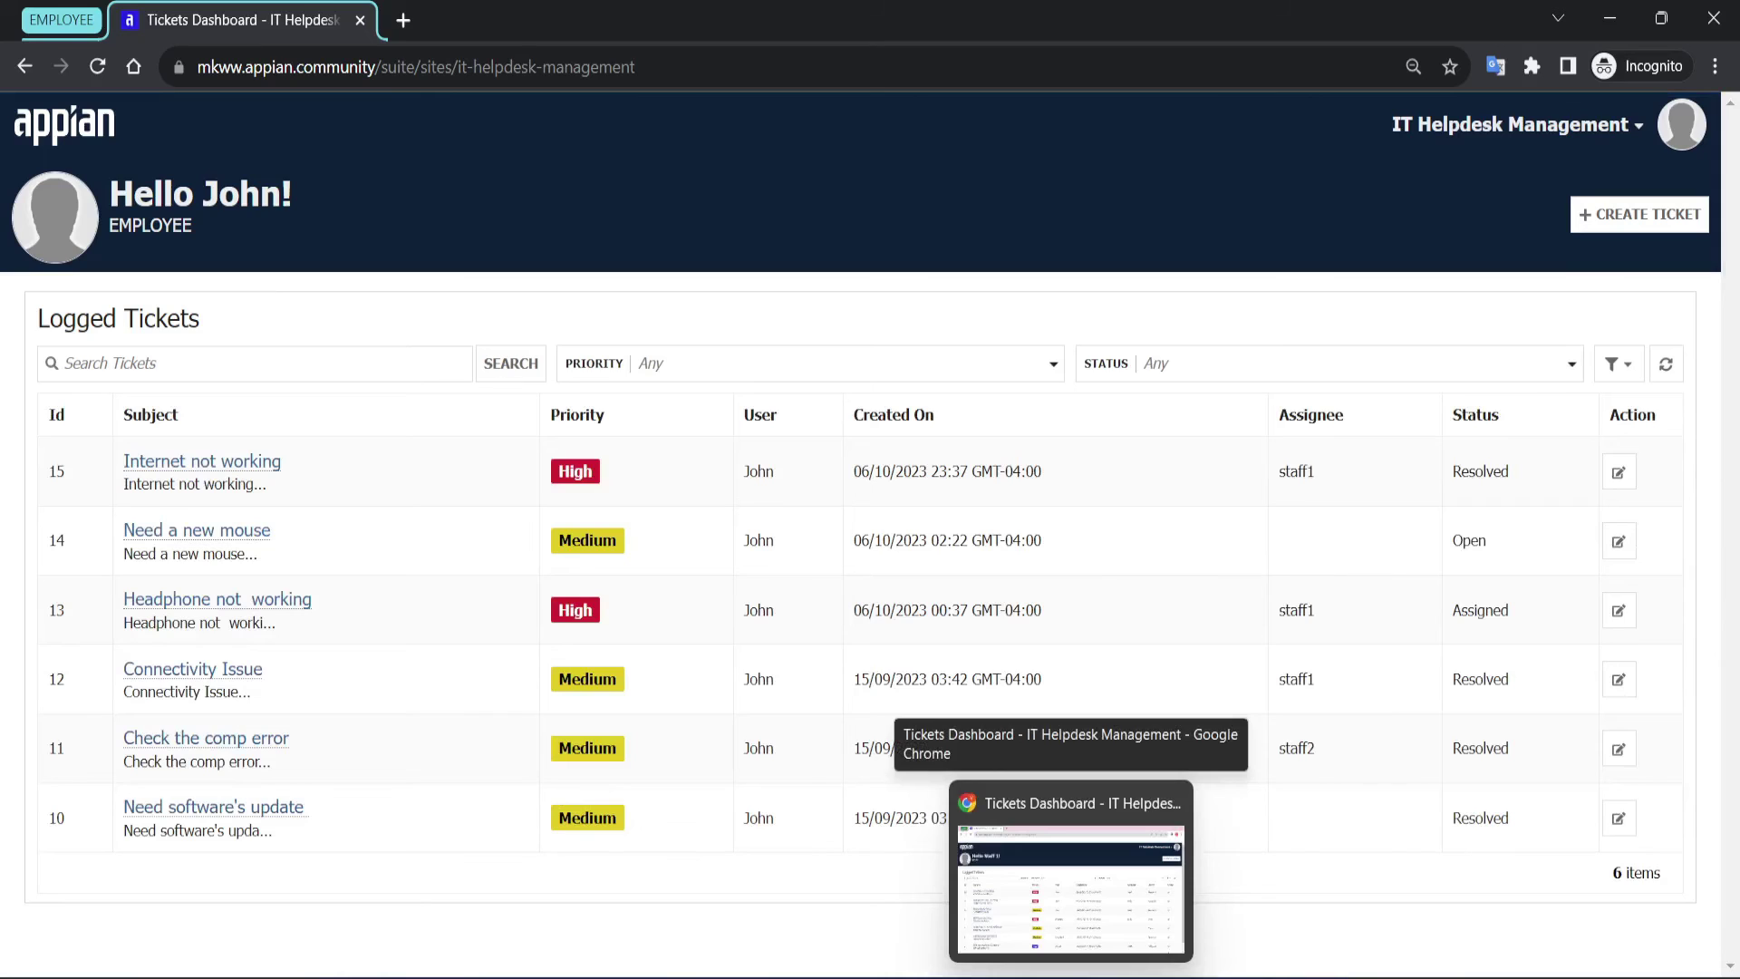
left_click(1070, 888)
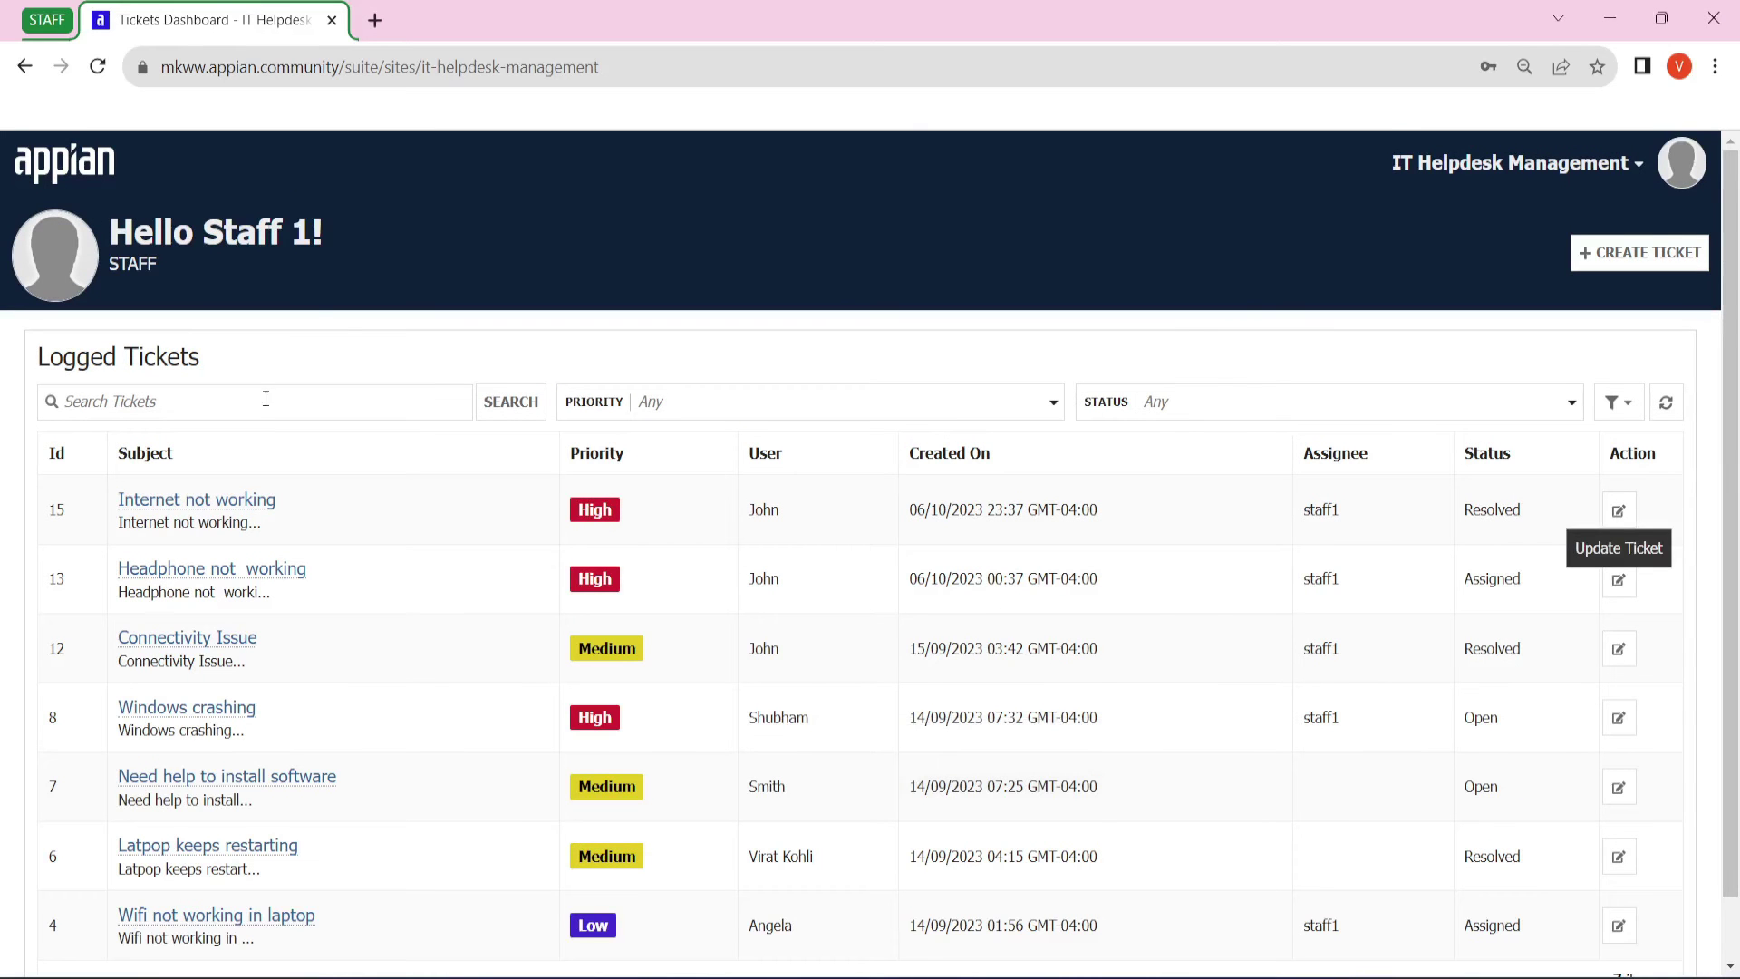
left_click(177, 512)
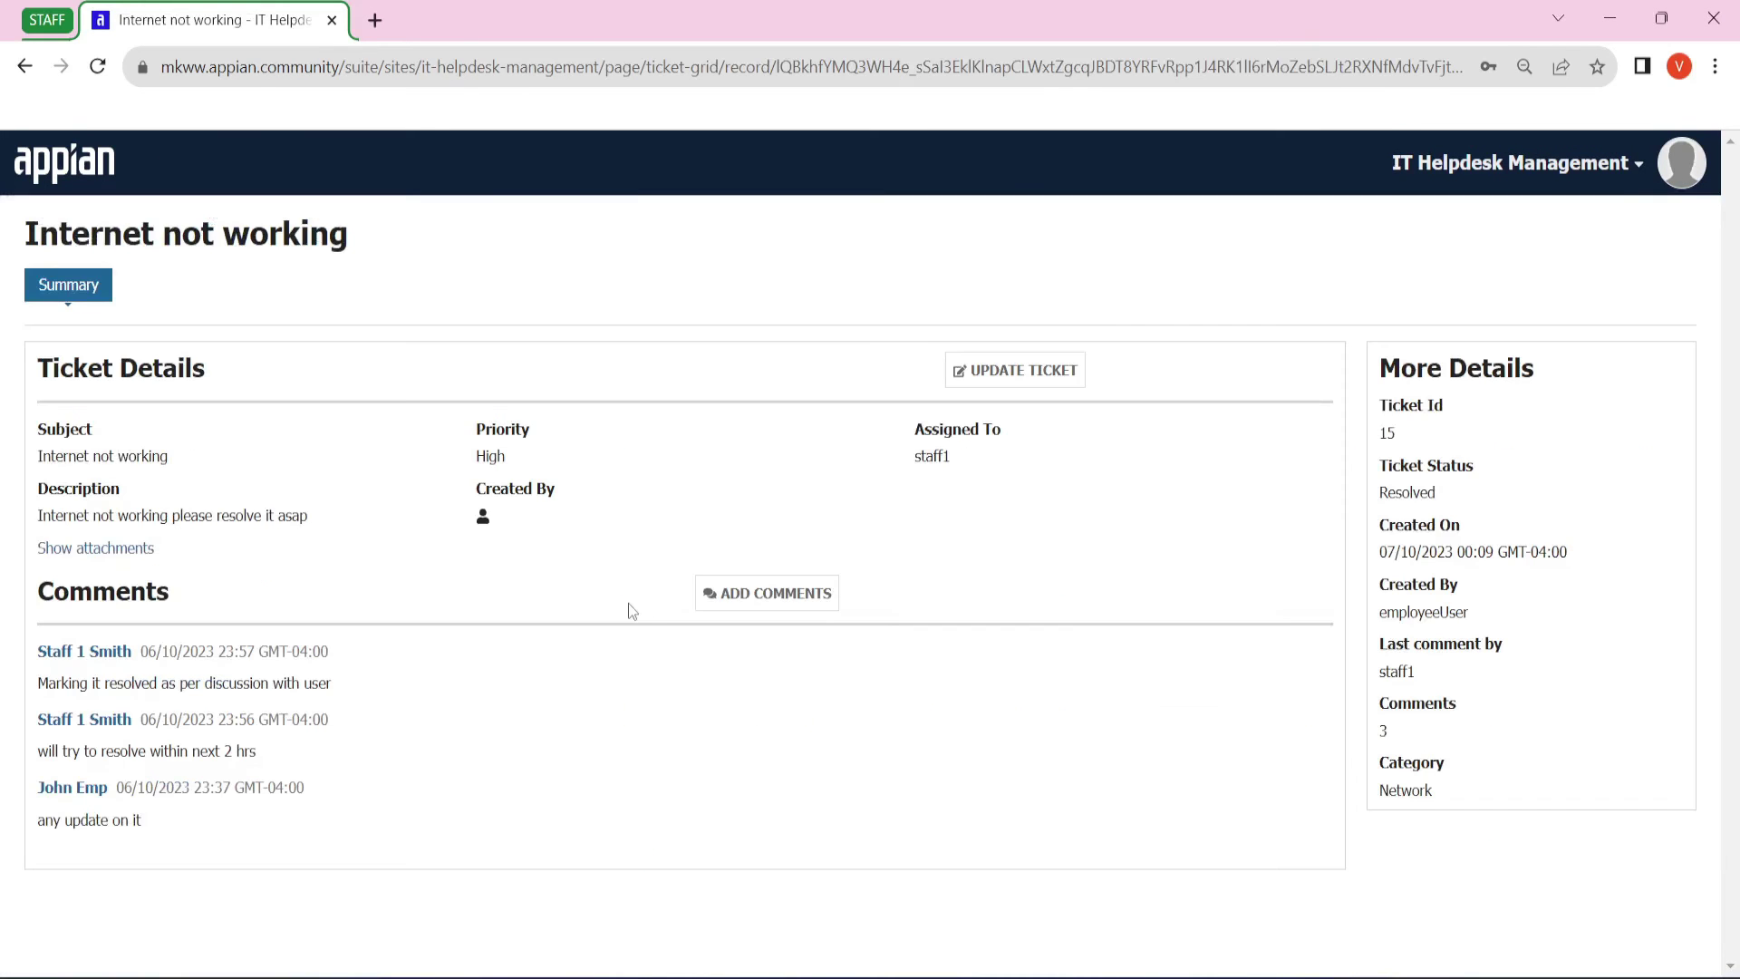
scroll(47, 618, "up", 5)
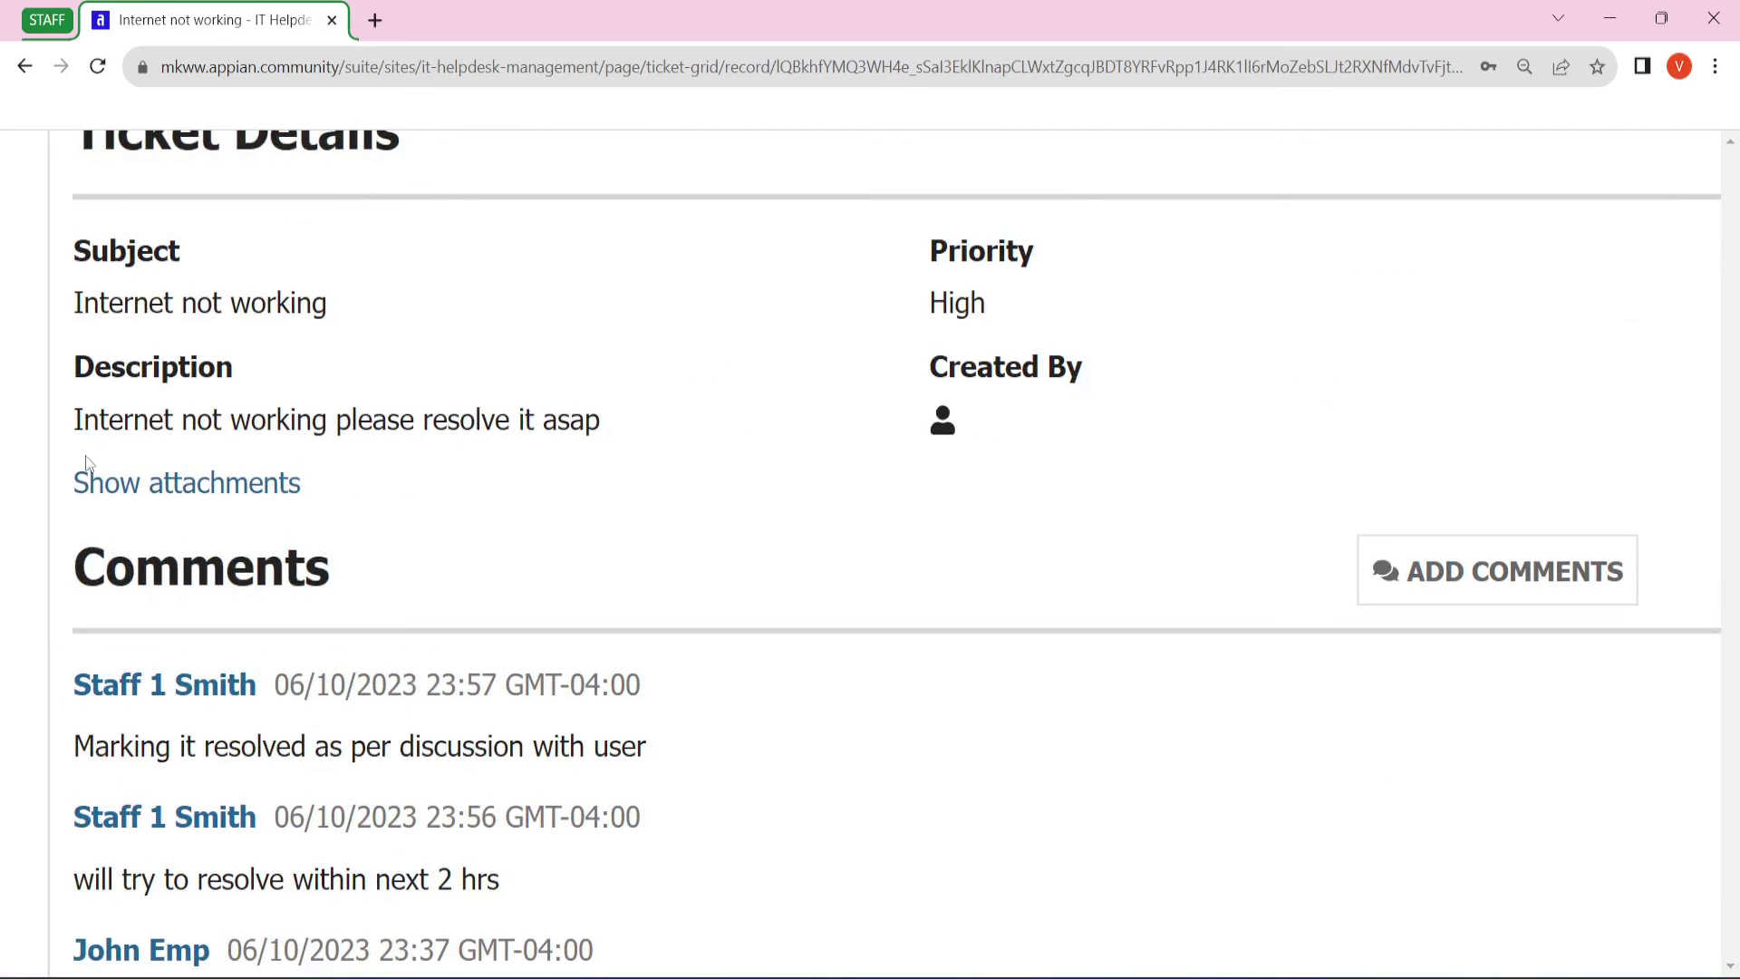
left_click(100, 490)
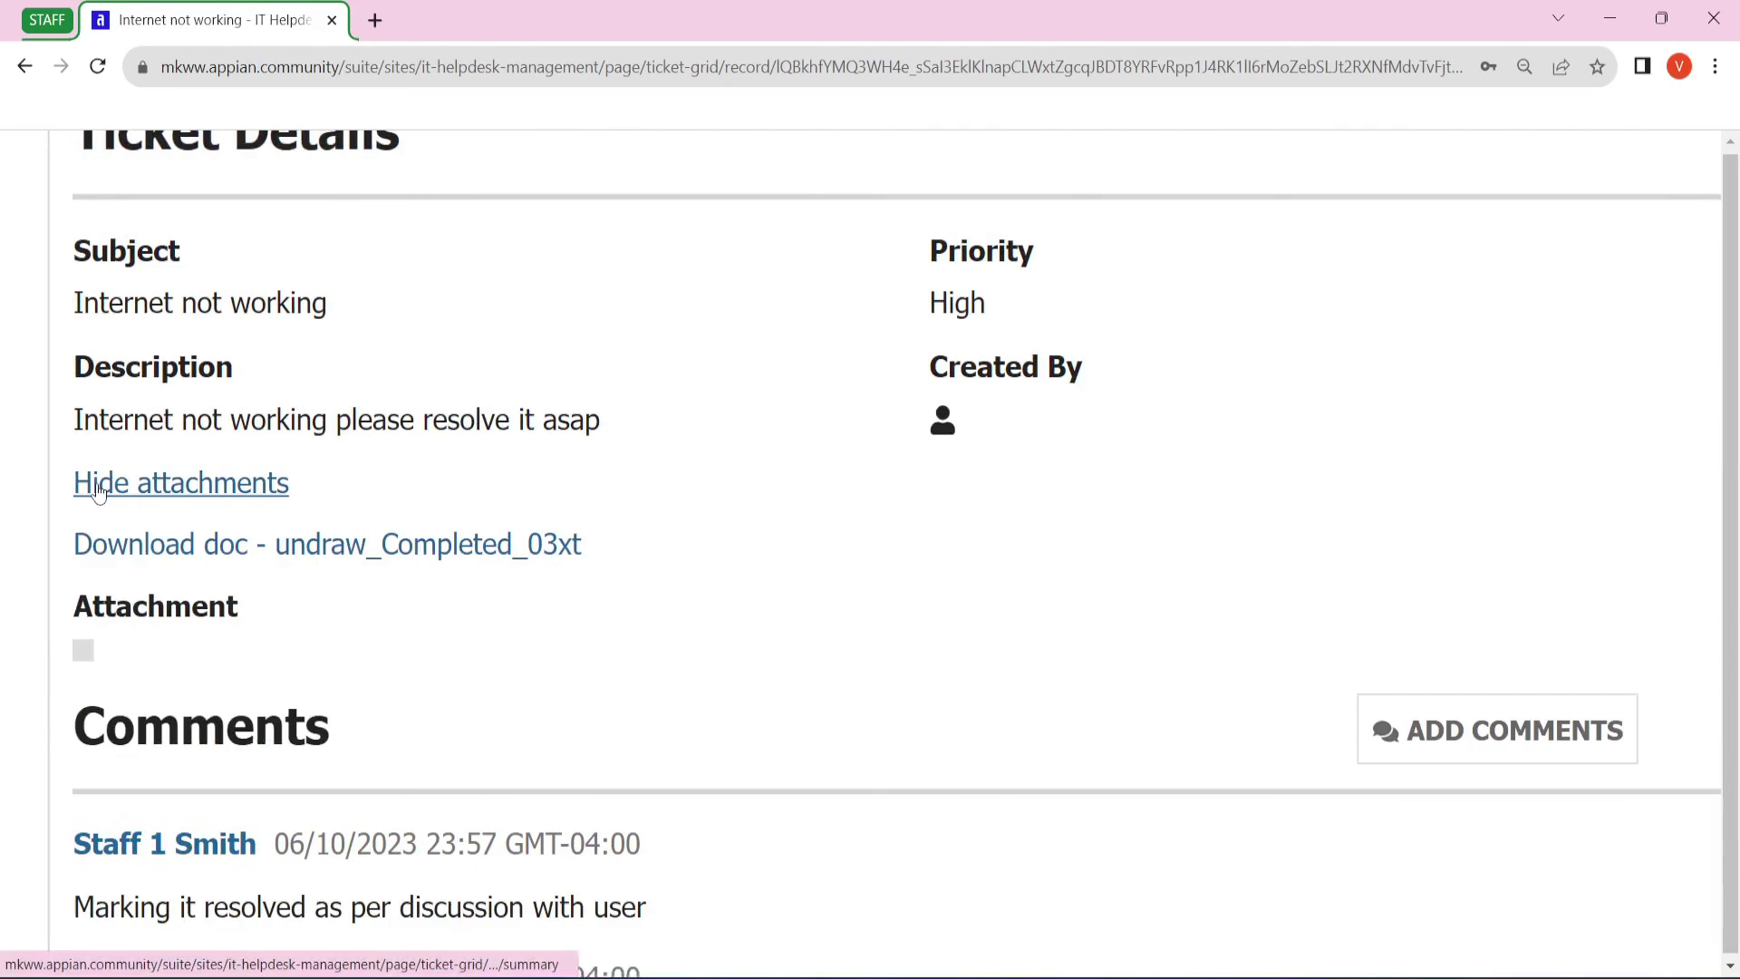
scroll(604, 524, "down", 5)
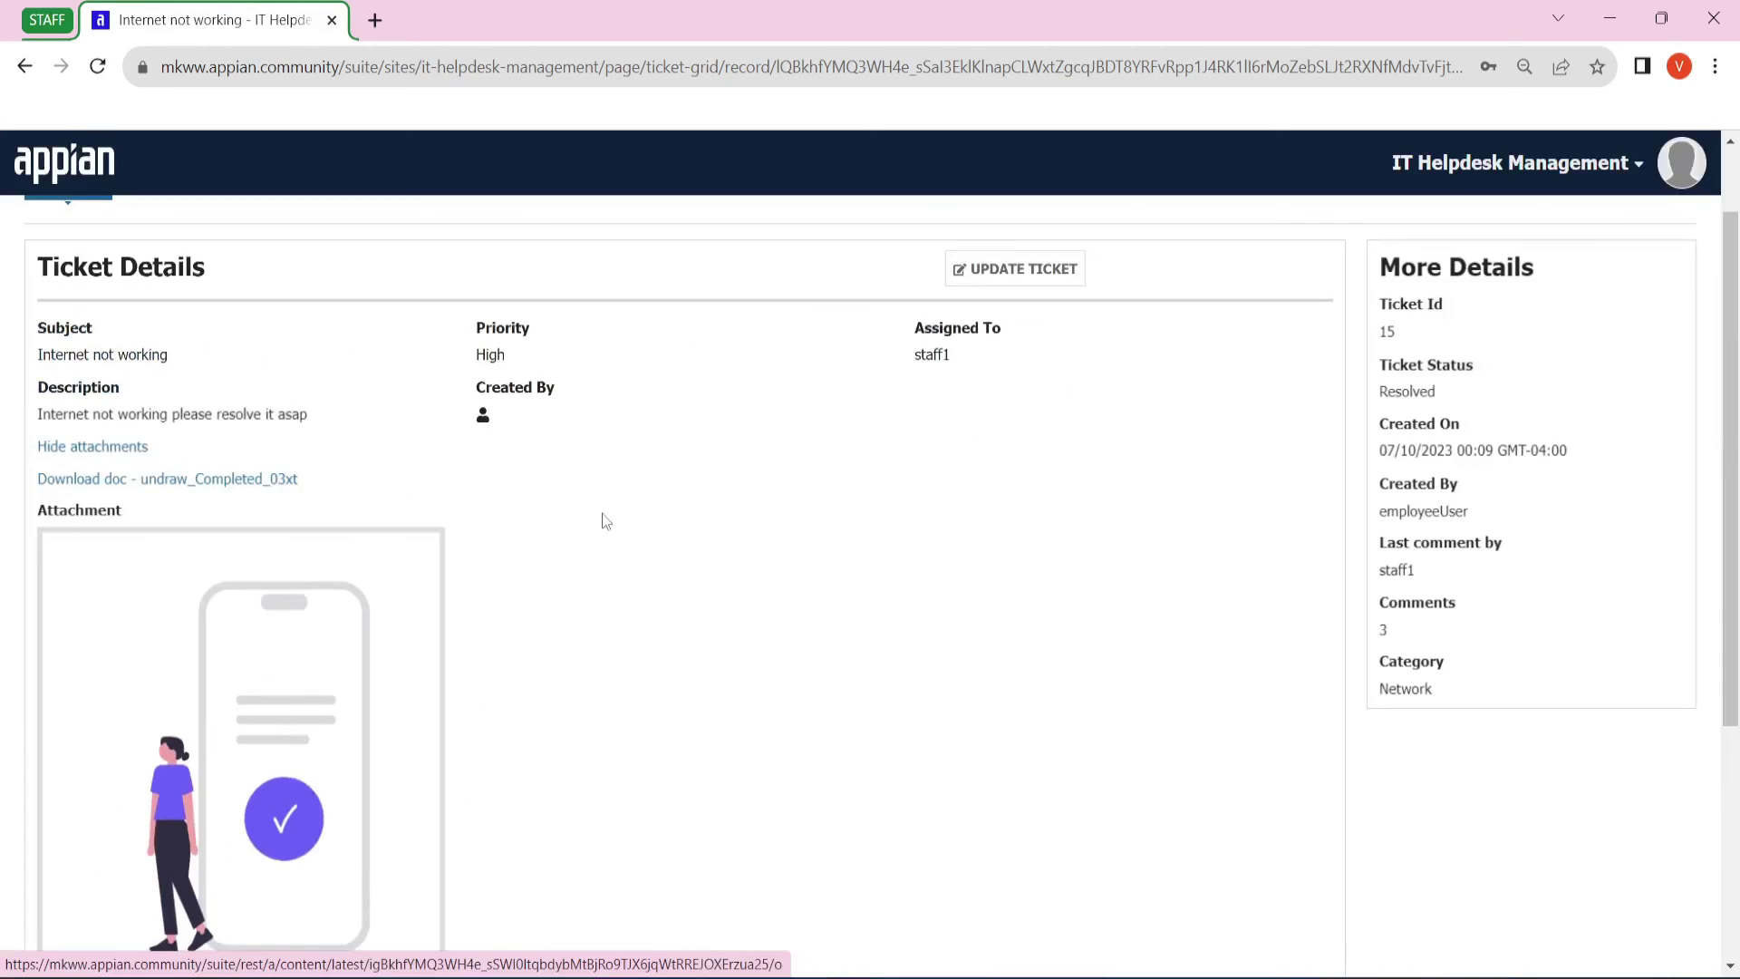
scroll(148, 531, "down", 3)
Preview the attached image enlarged, close the preview and download the undraw_Completed_03xt document.
left_click(186, 542)
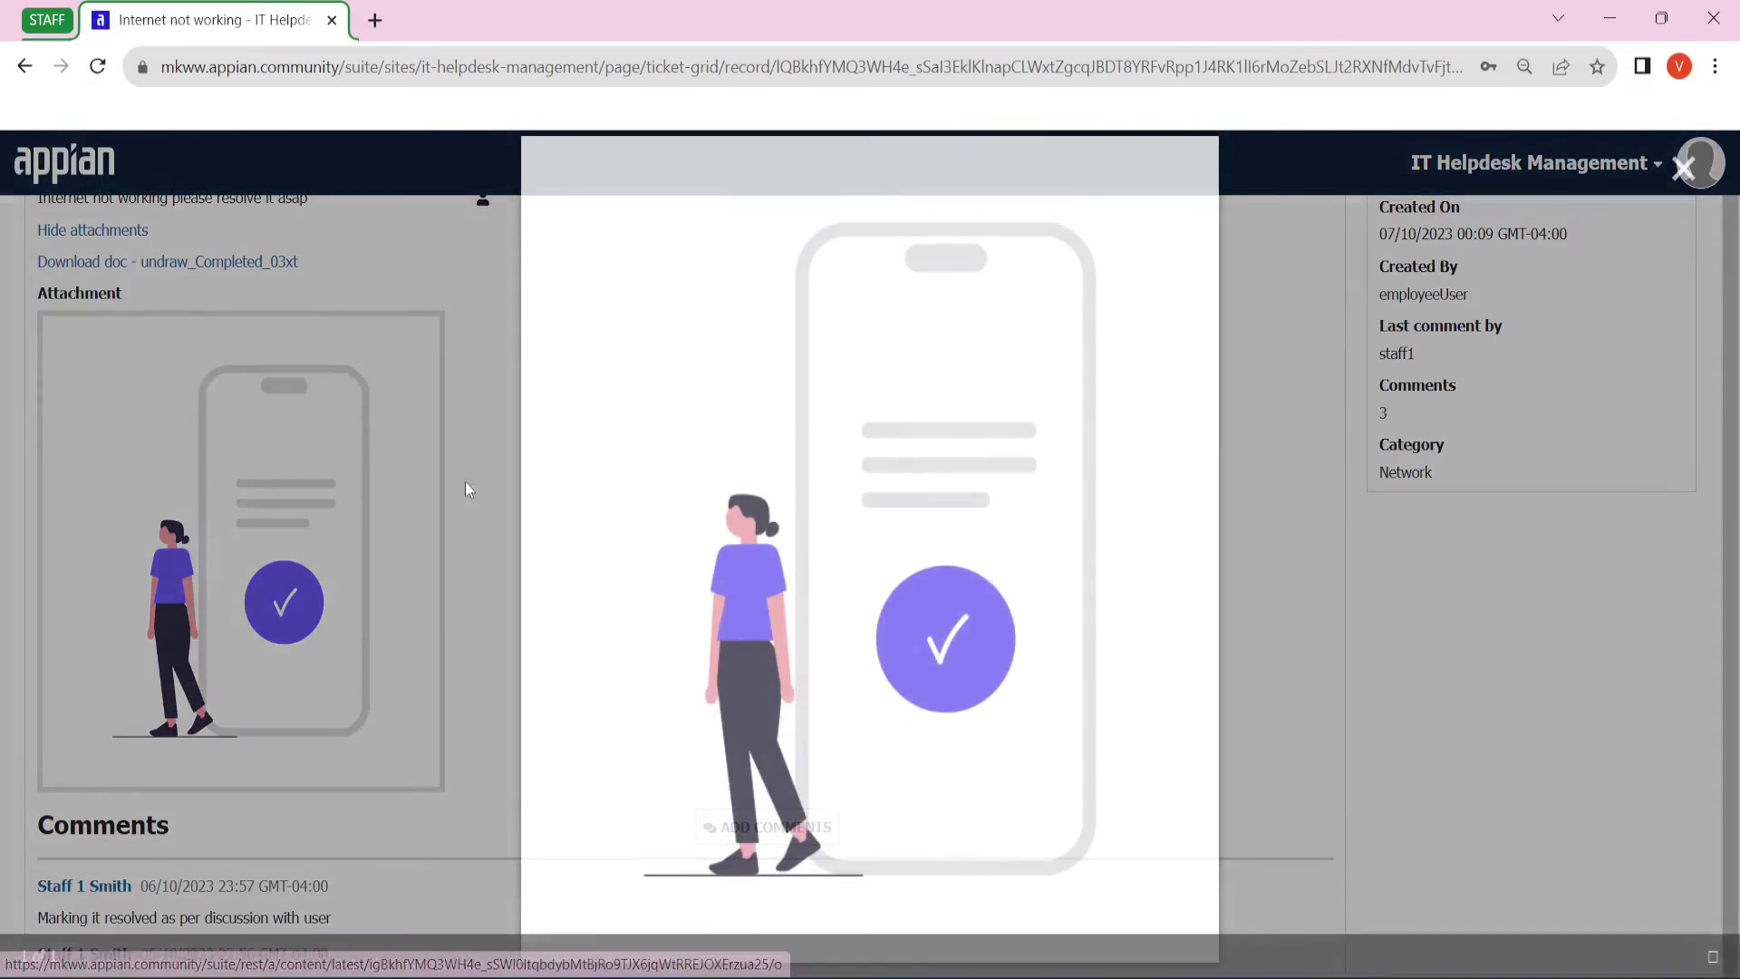
left_click(329, 524)
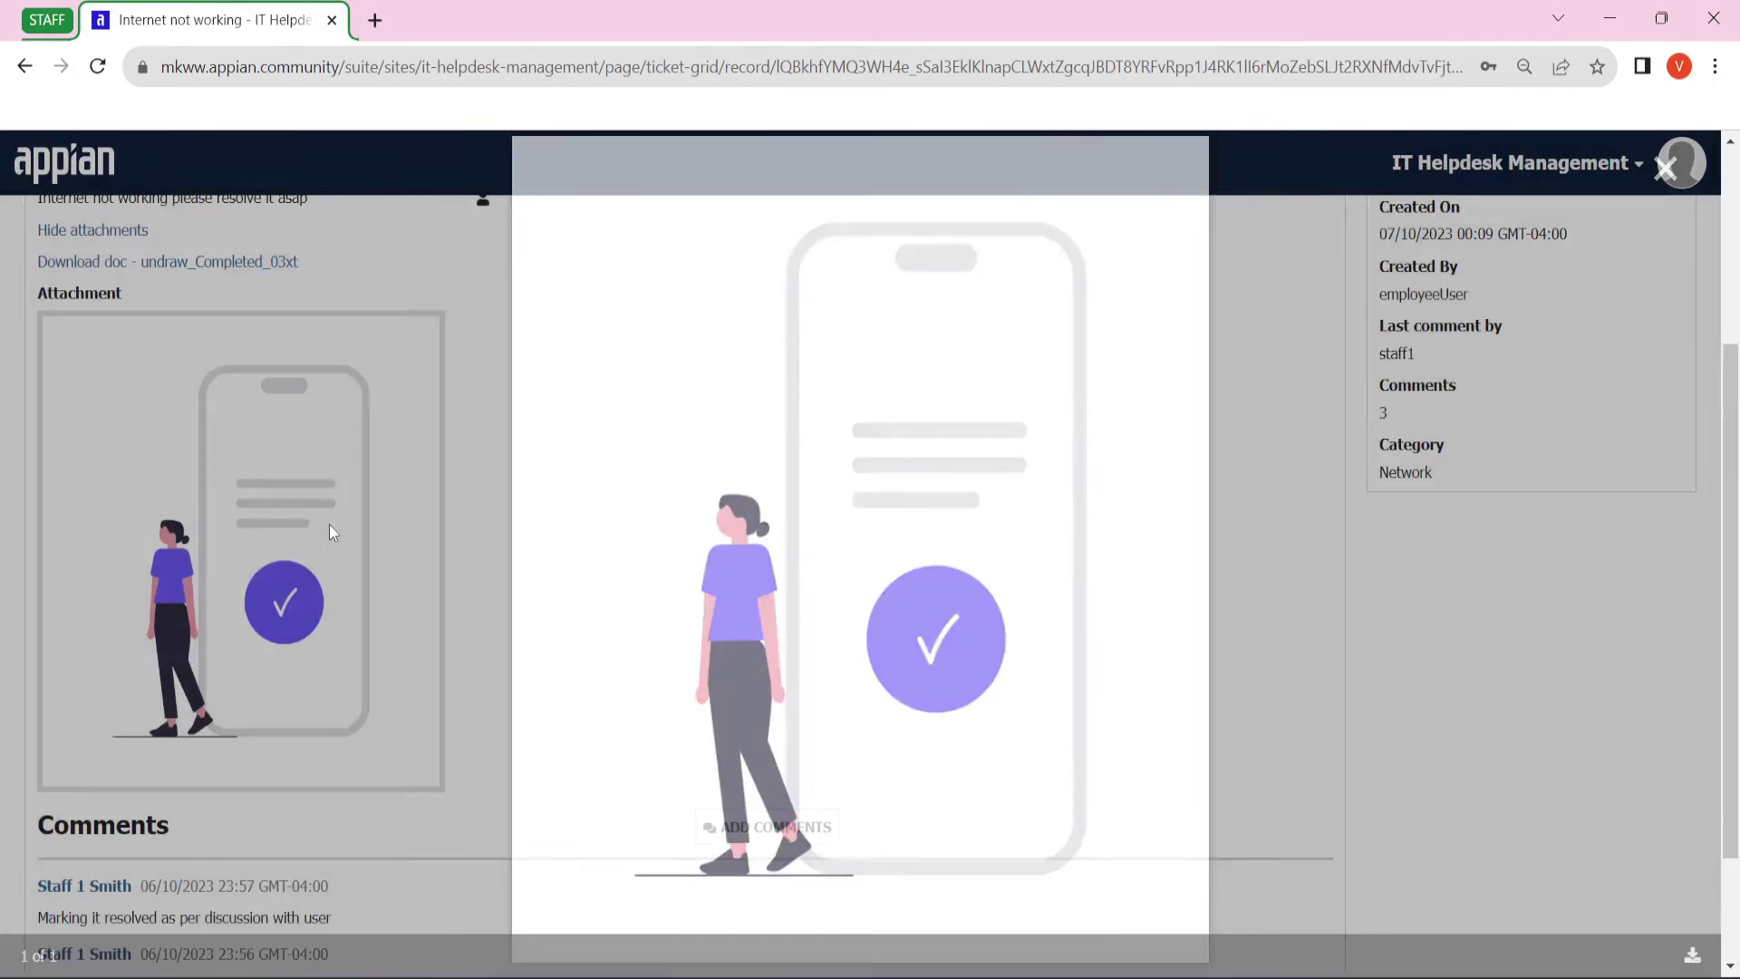
scroll(329, 532, "up", 2)
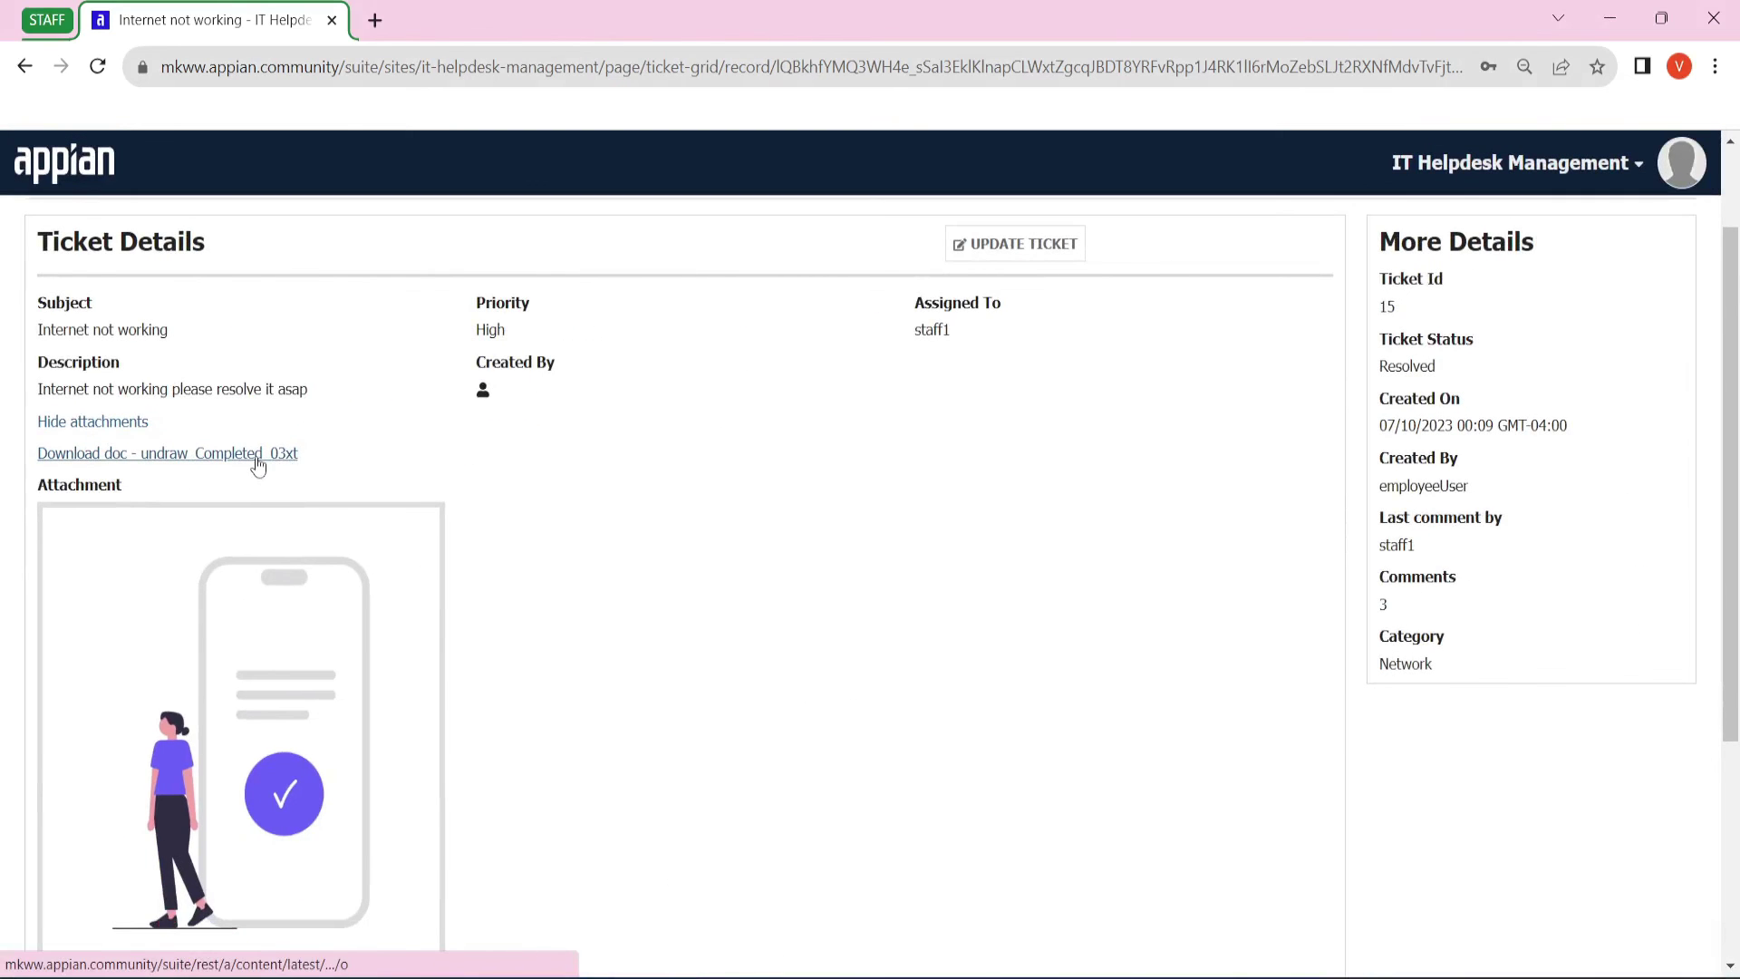
left_click(255, 456)
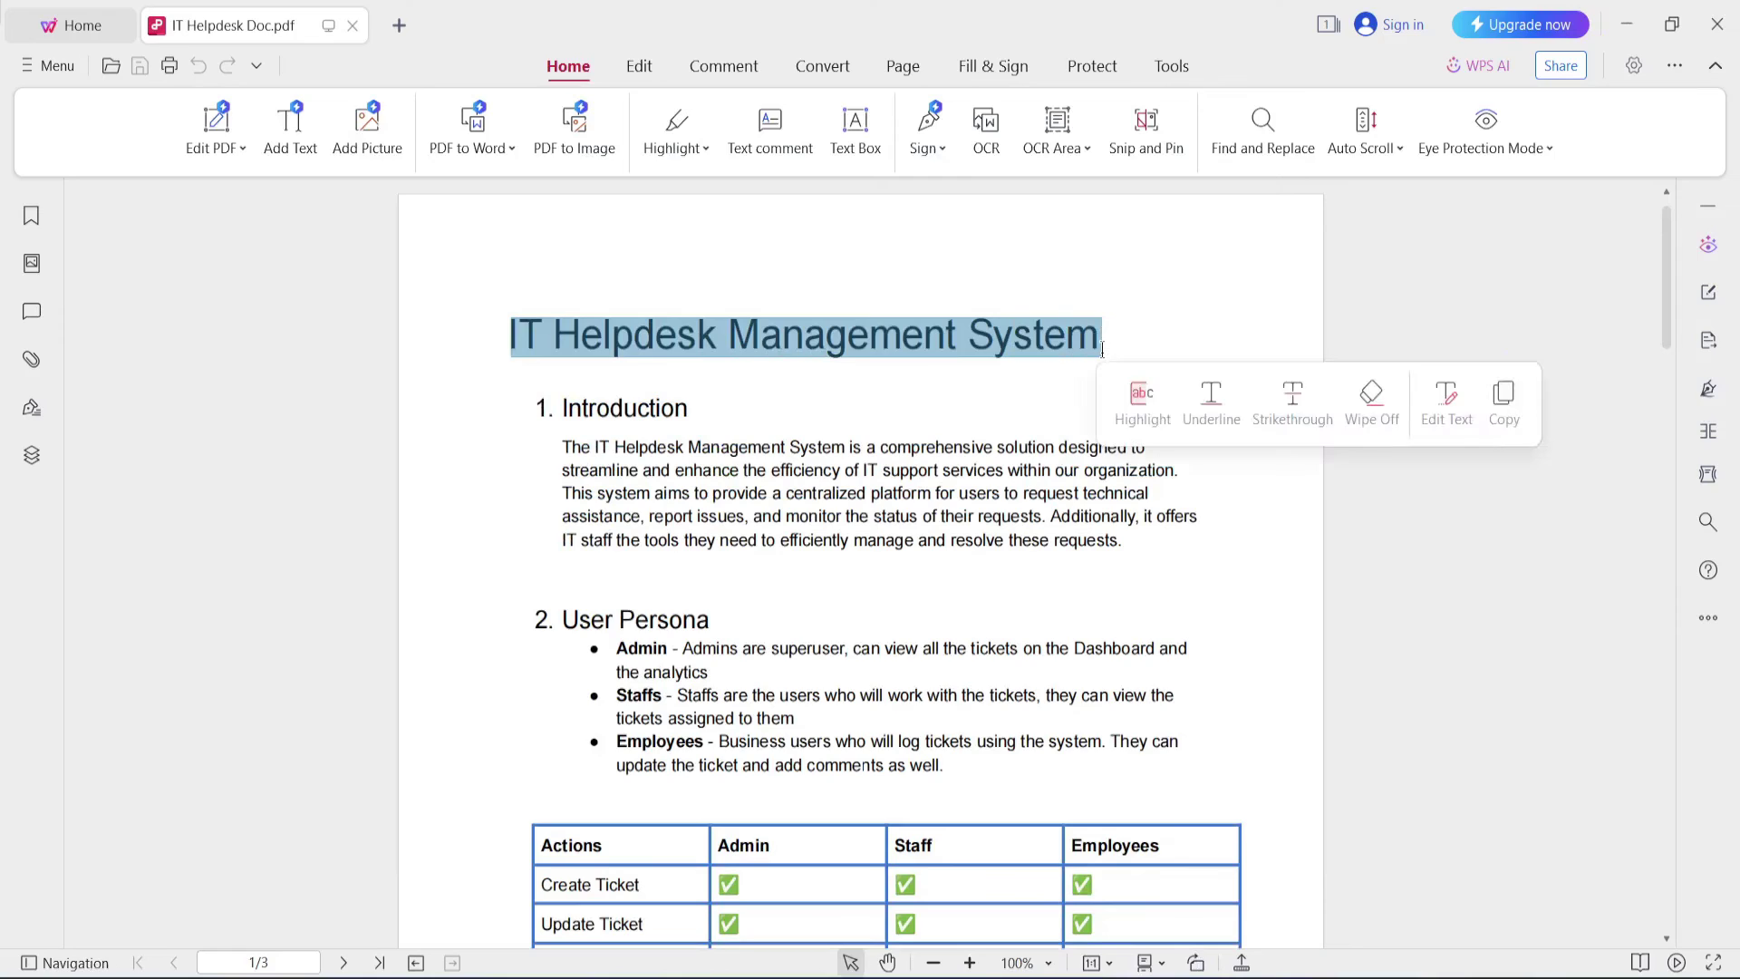
Review the User Persona section and its table of permitted actions in IT Helpdesk Doc.pdf in WPS Office.
key("Right")
scroll(802, 549, "down", 3)
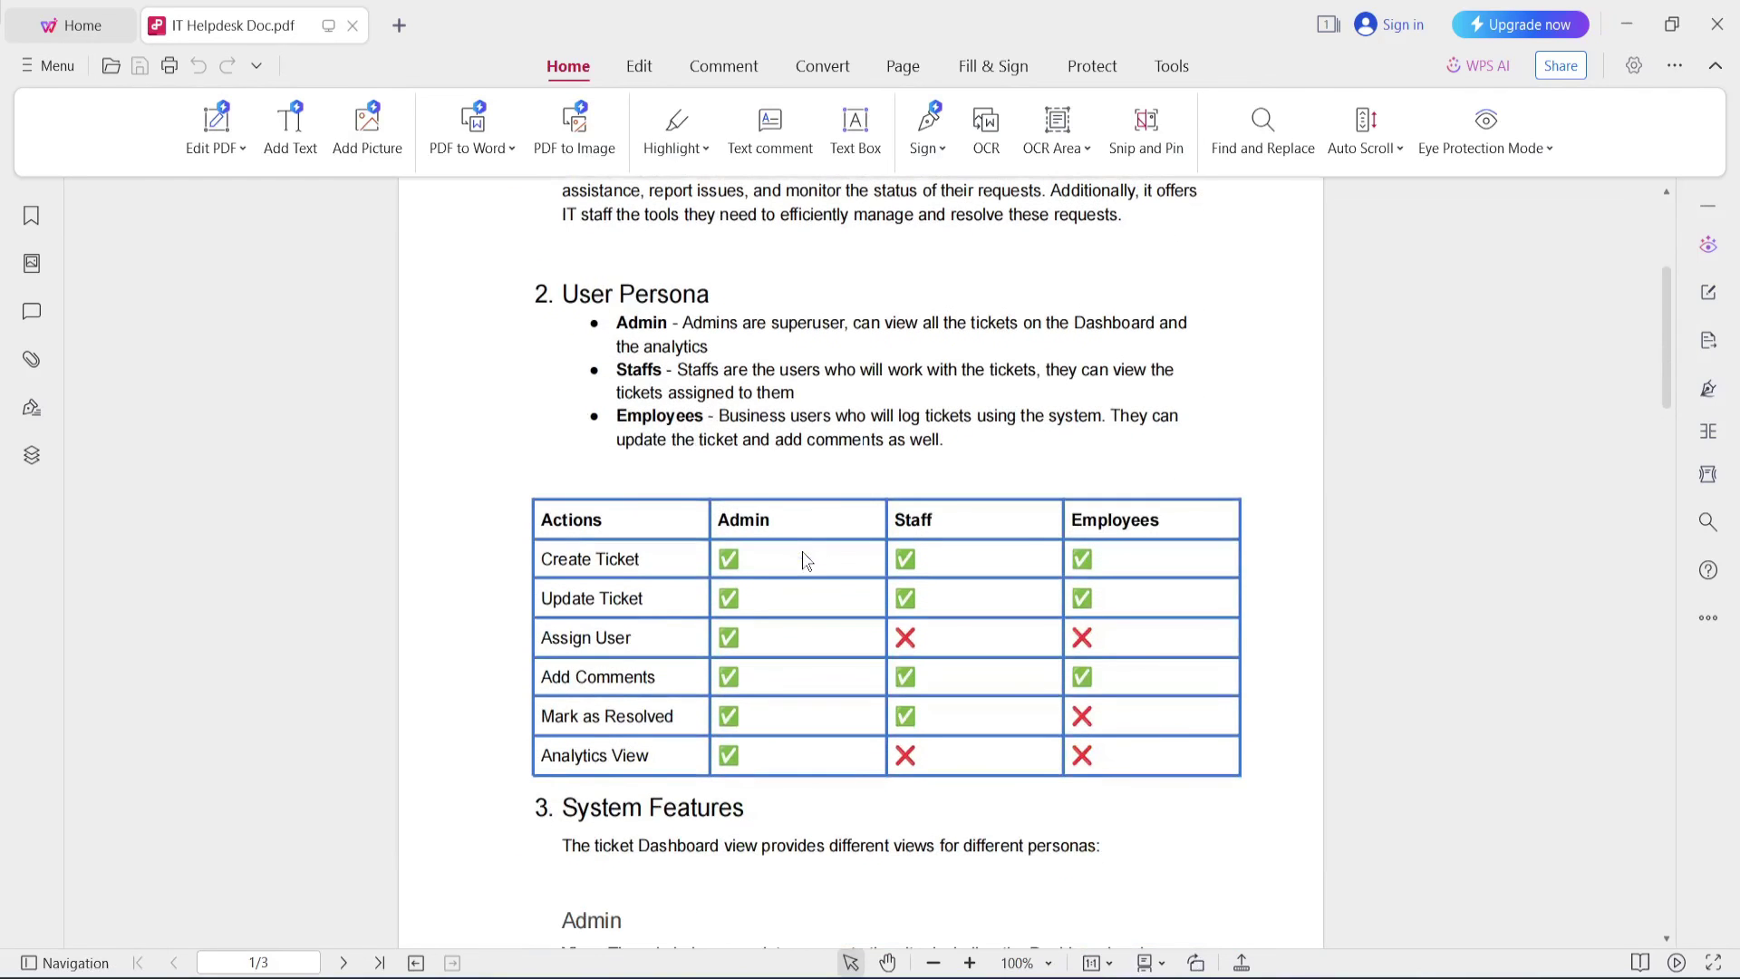
scroll(670, 427, "up", 1)
left_click_drag(563, 387, 634, 533)
left_click(740, 507)
scroll(740, 507, "down", 5)
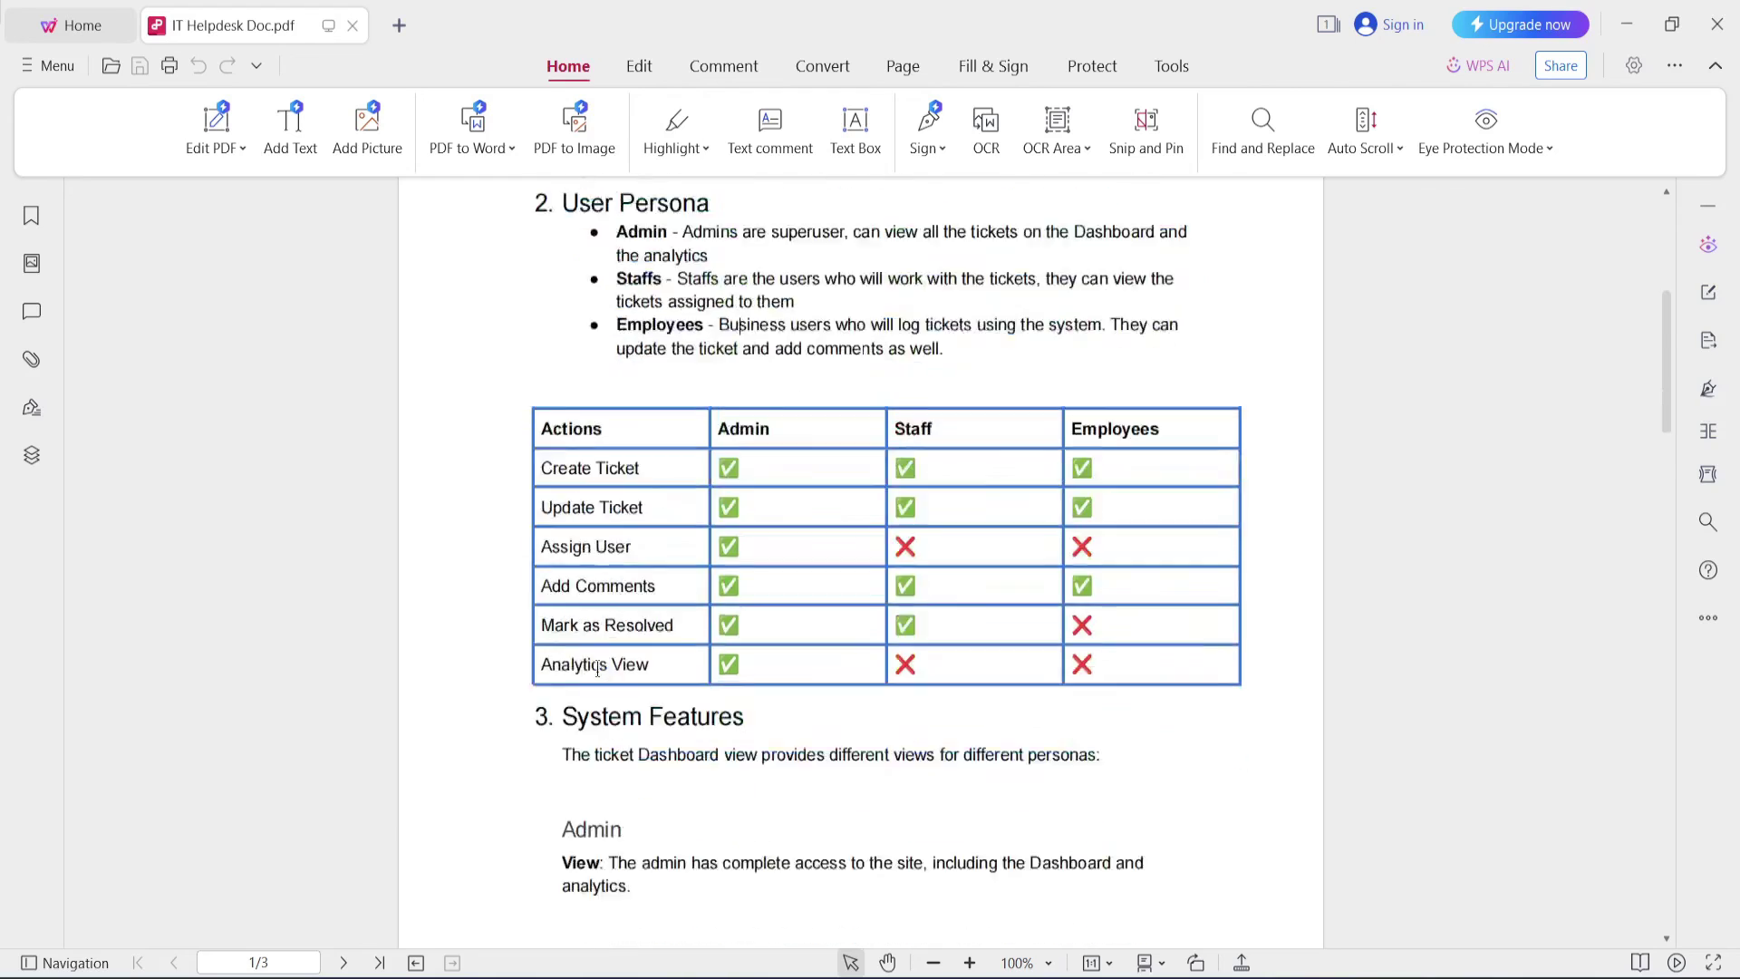
Review the System Features section of the document, covering the Admin, Employee and Staff User views and their actions.
scroll(759, 580, "down", 2)
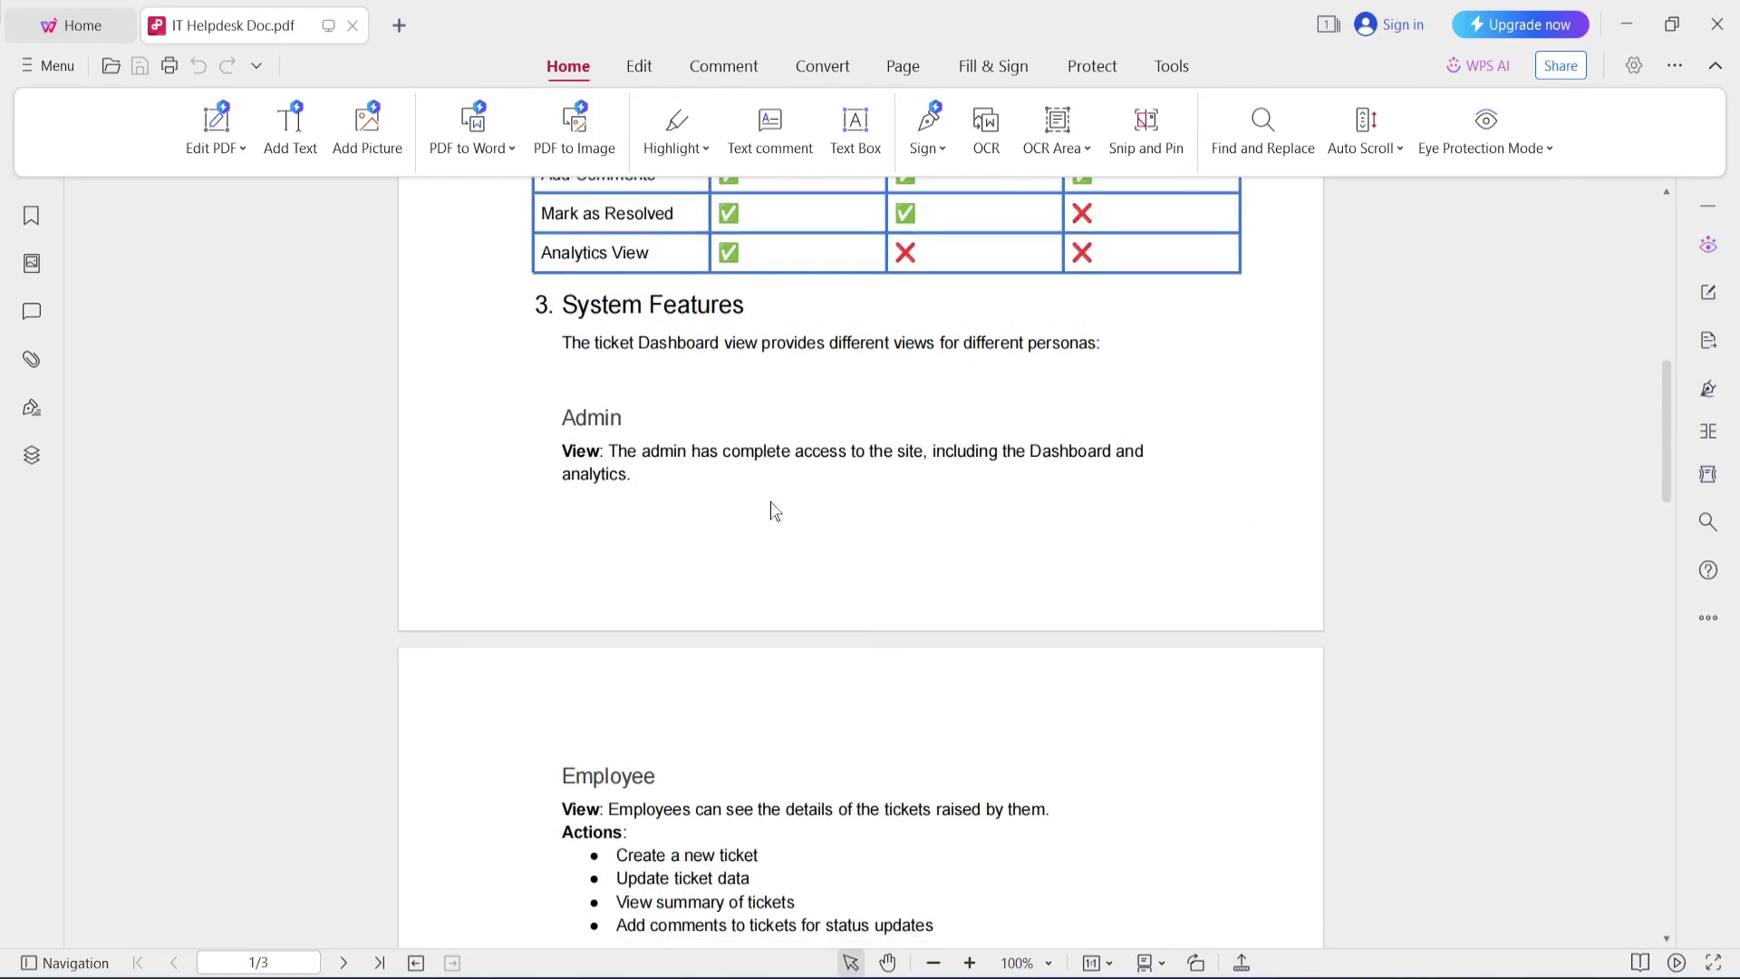
left_click_drag(583, 311, 746, 309)
left_click(476, 450)
scroll(729, 543, "down", 5)
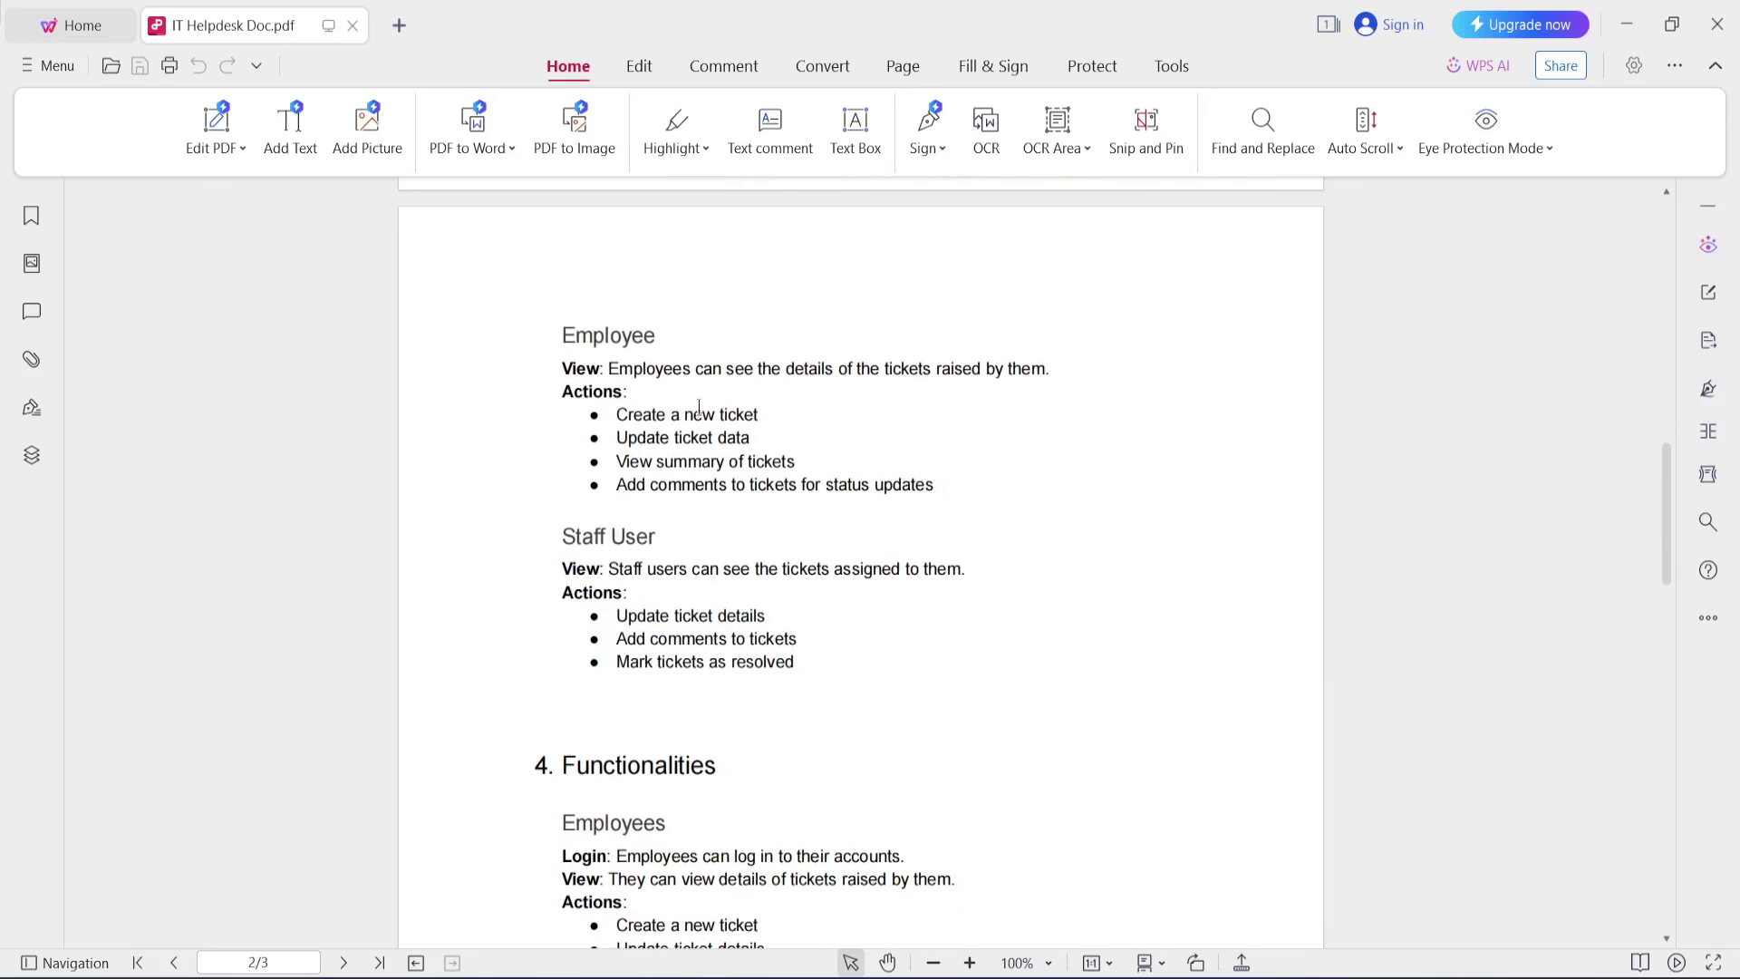
left_click_drag(699, 408, 897, 487)
left_click(610, 411)
left_click_drag(659, 410, 1015, 501)
left_click(1015, 501)
Review the Functionalities section, covering what employees, staff and admins can do in the system.
scroll(581, 633, "down", 4)
left_click_drag(594, 494, 770, 632)
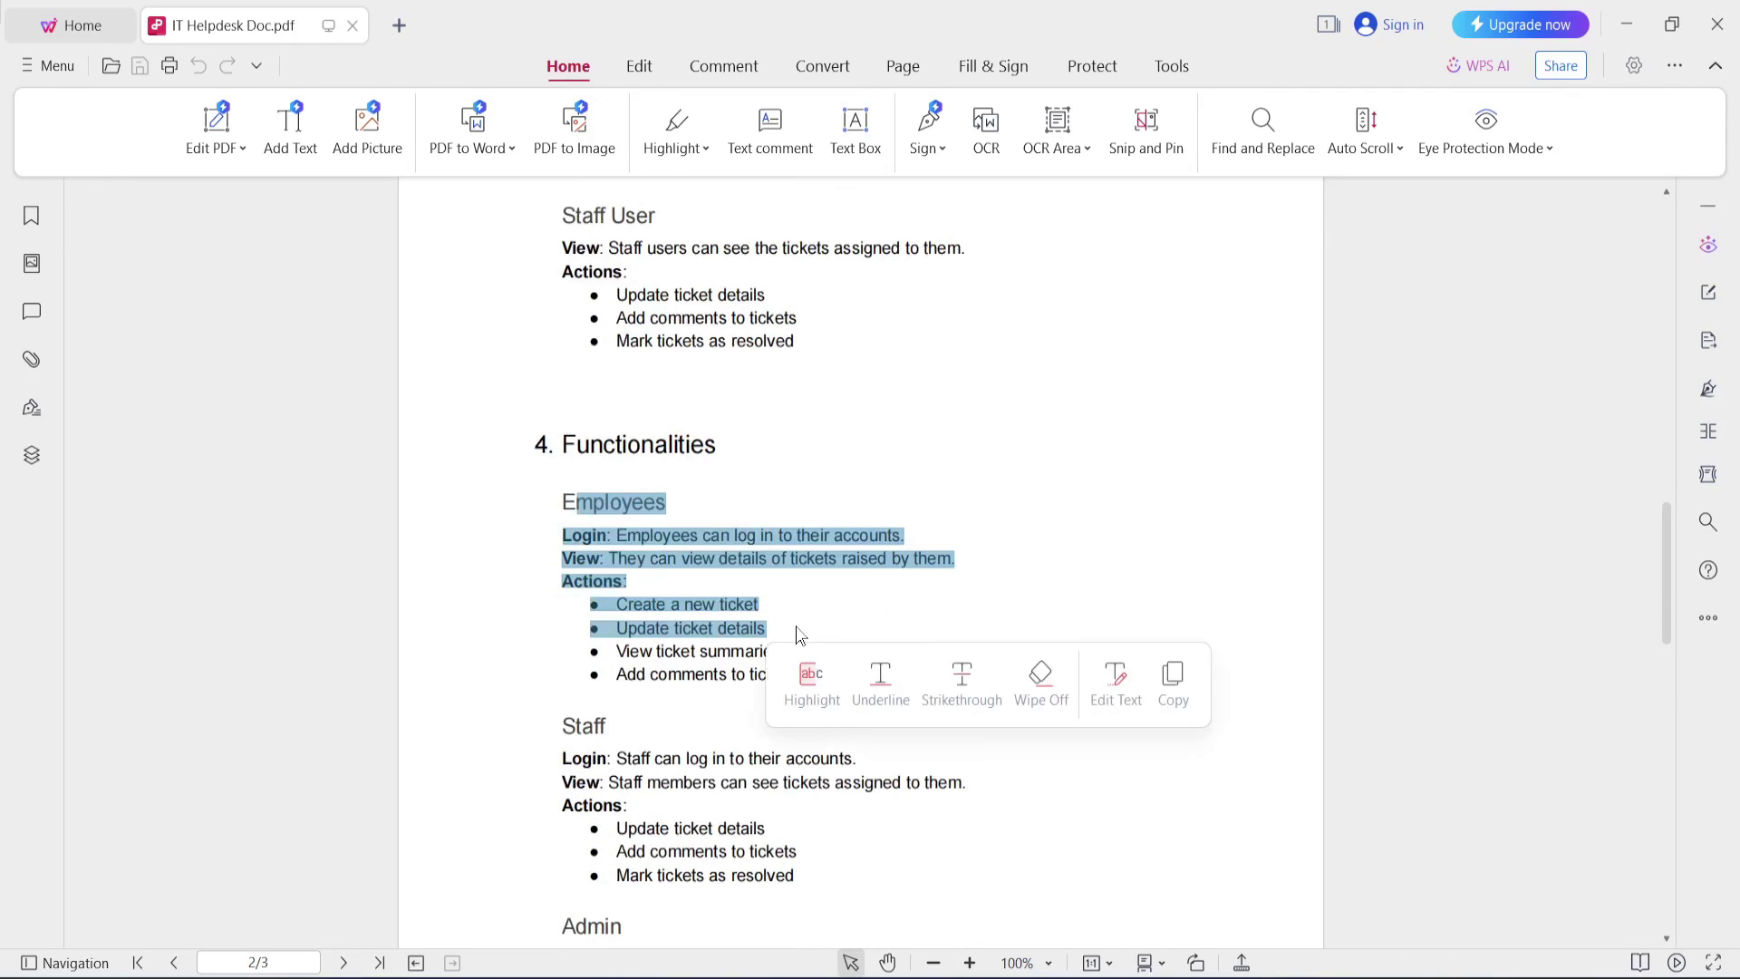
left_click(599, 603)
scroll(588, 598, "down", 2)
left_click_drag(611, 451, 613, 692)
left_click(616, 698)
scroll(620, 715, "down", 4)
Examine the Tables section with the field names and types of the Ticket, Attachment and Comment tables.
scroll(620, 715, "down", 5)
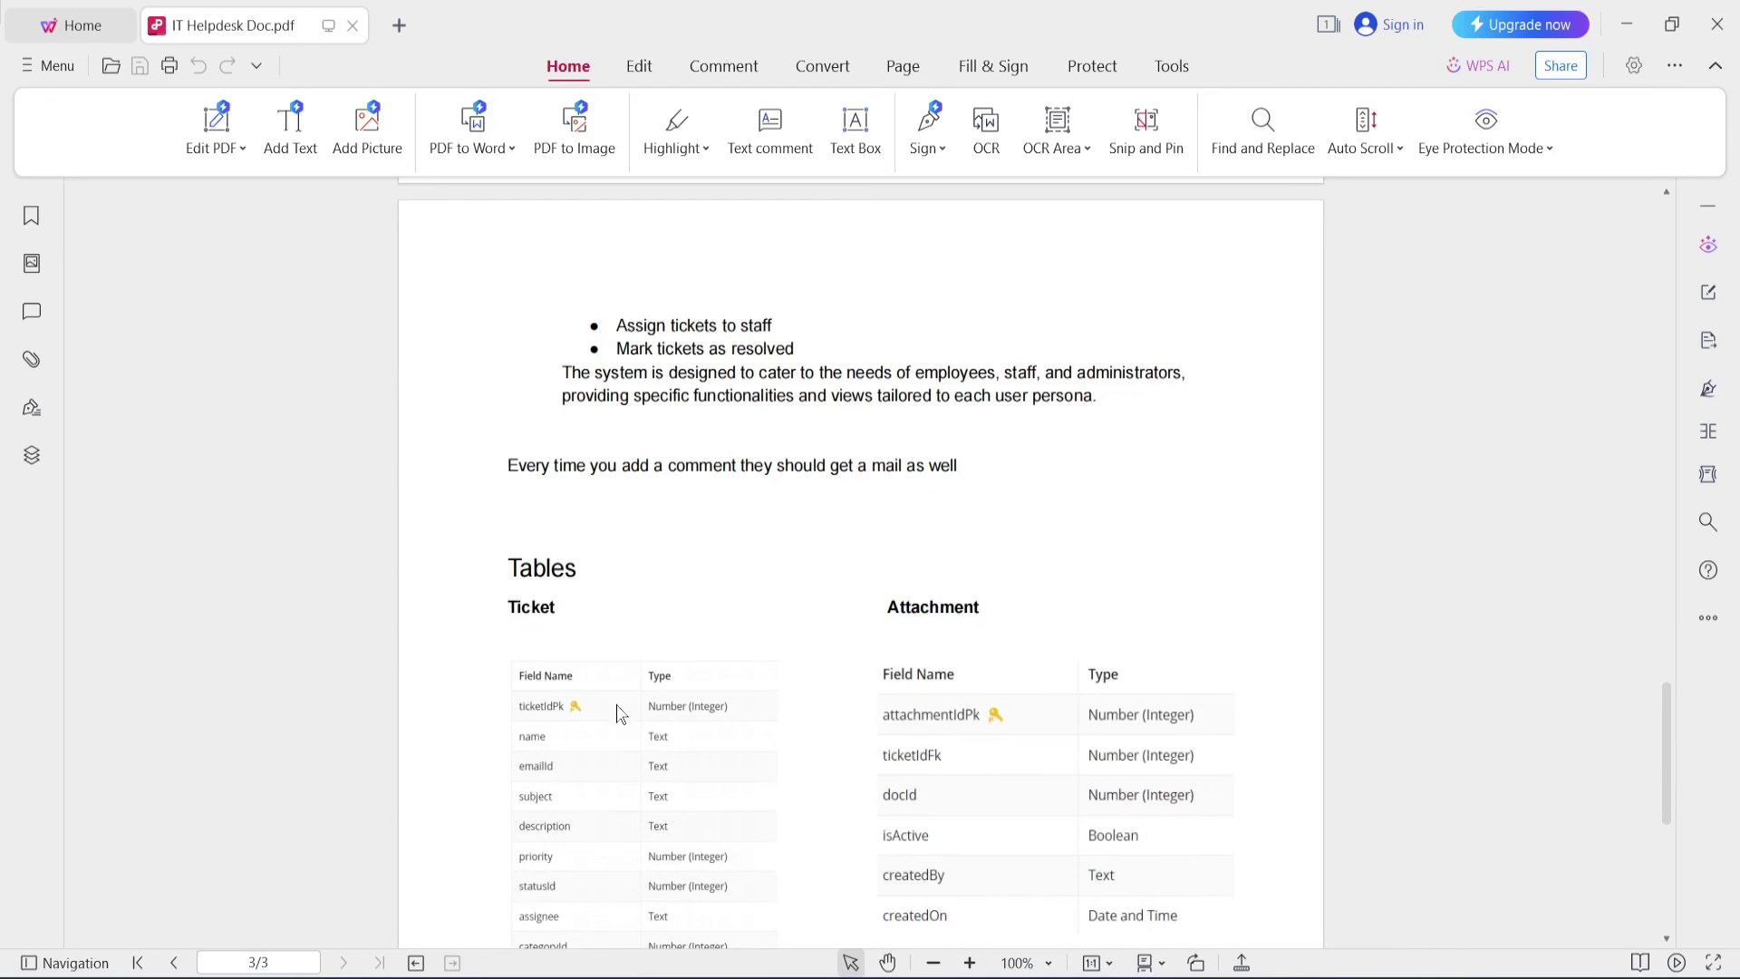
scroll(595, 656, "down", 5)
scroll(631, 356, "up", 3)
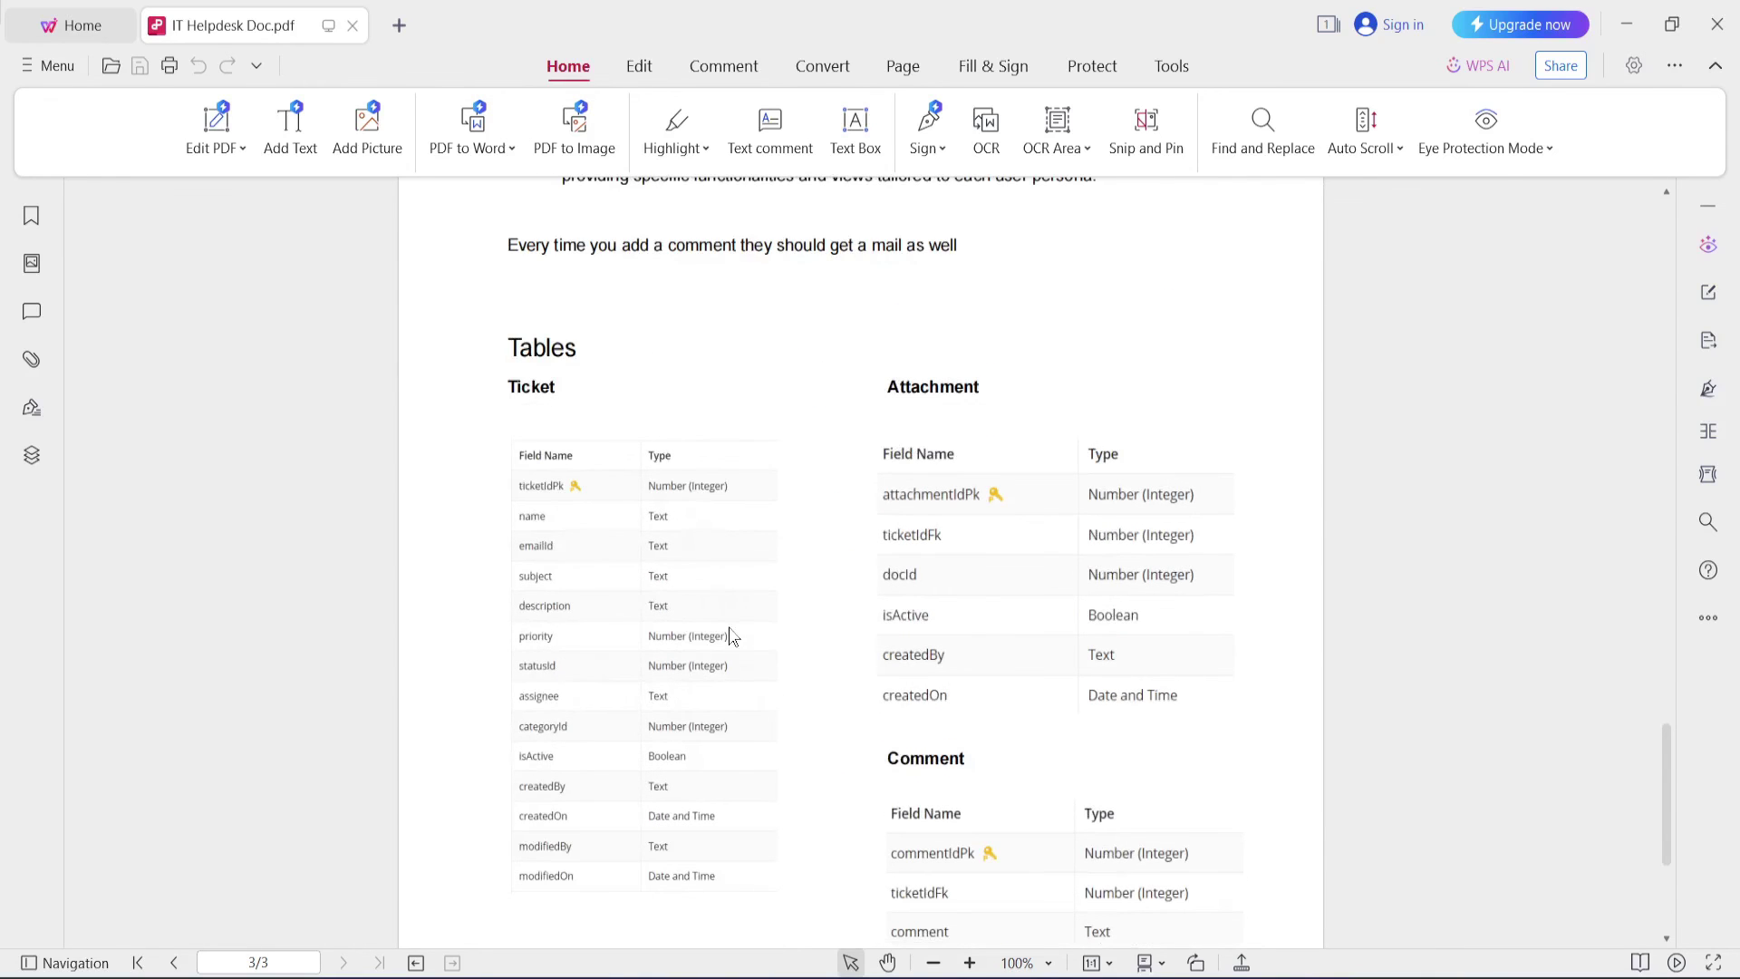
scroll(732, 636, "down", 2)
scroll(707, 373, "up", 1)
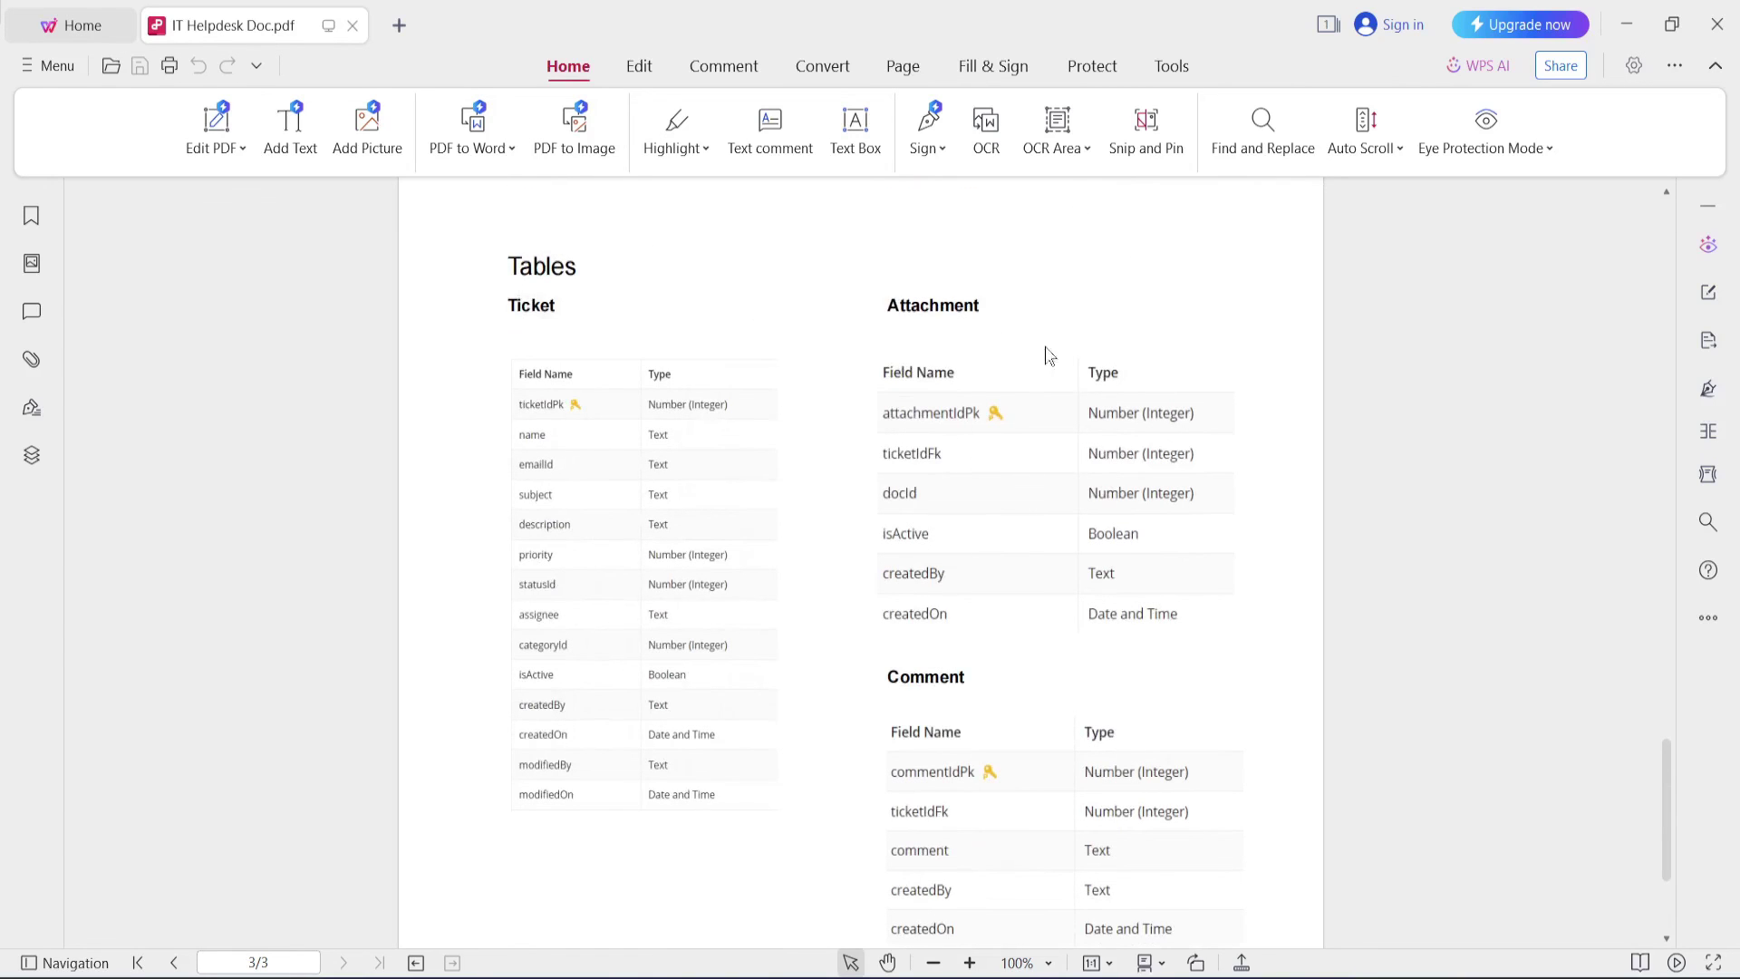
scroll(1034, 799, "down", 3)
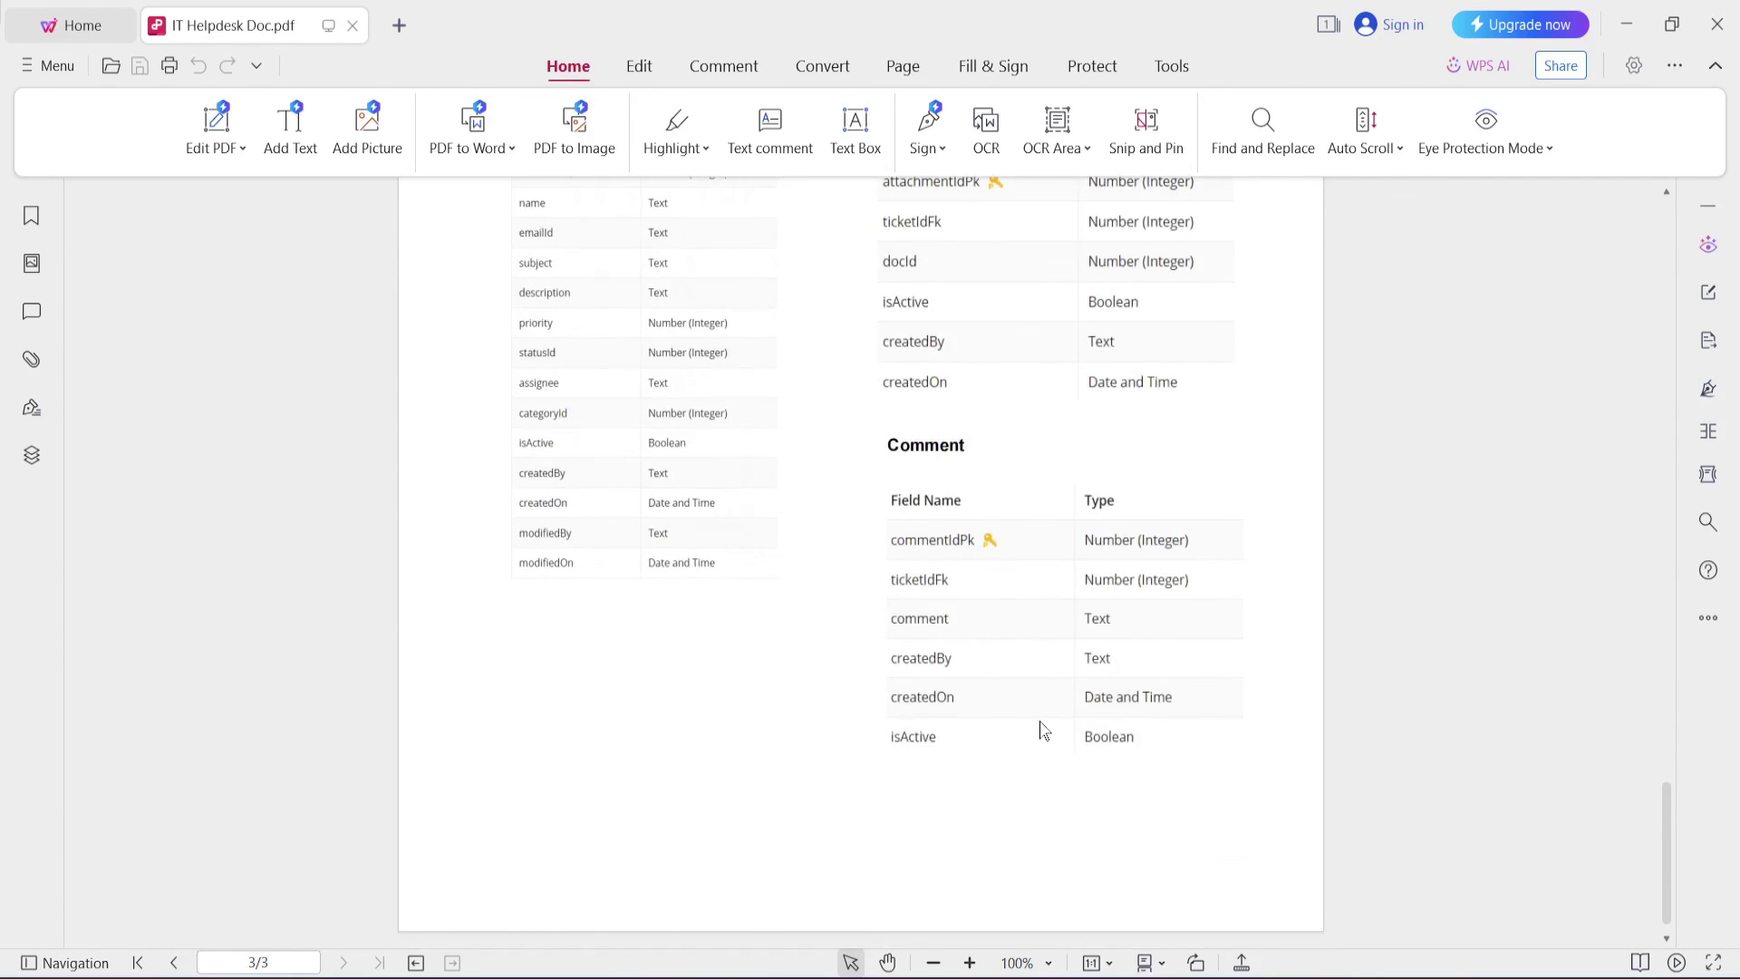
scroll(1045, 730, "up", 2)
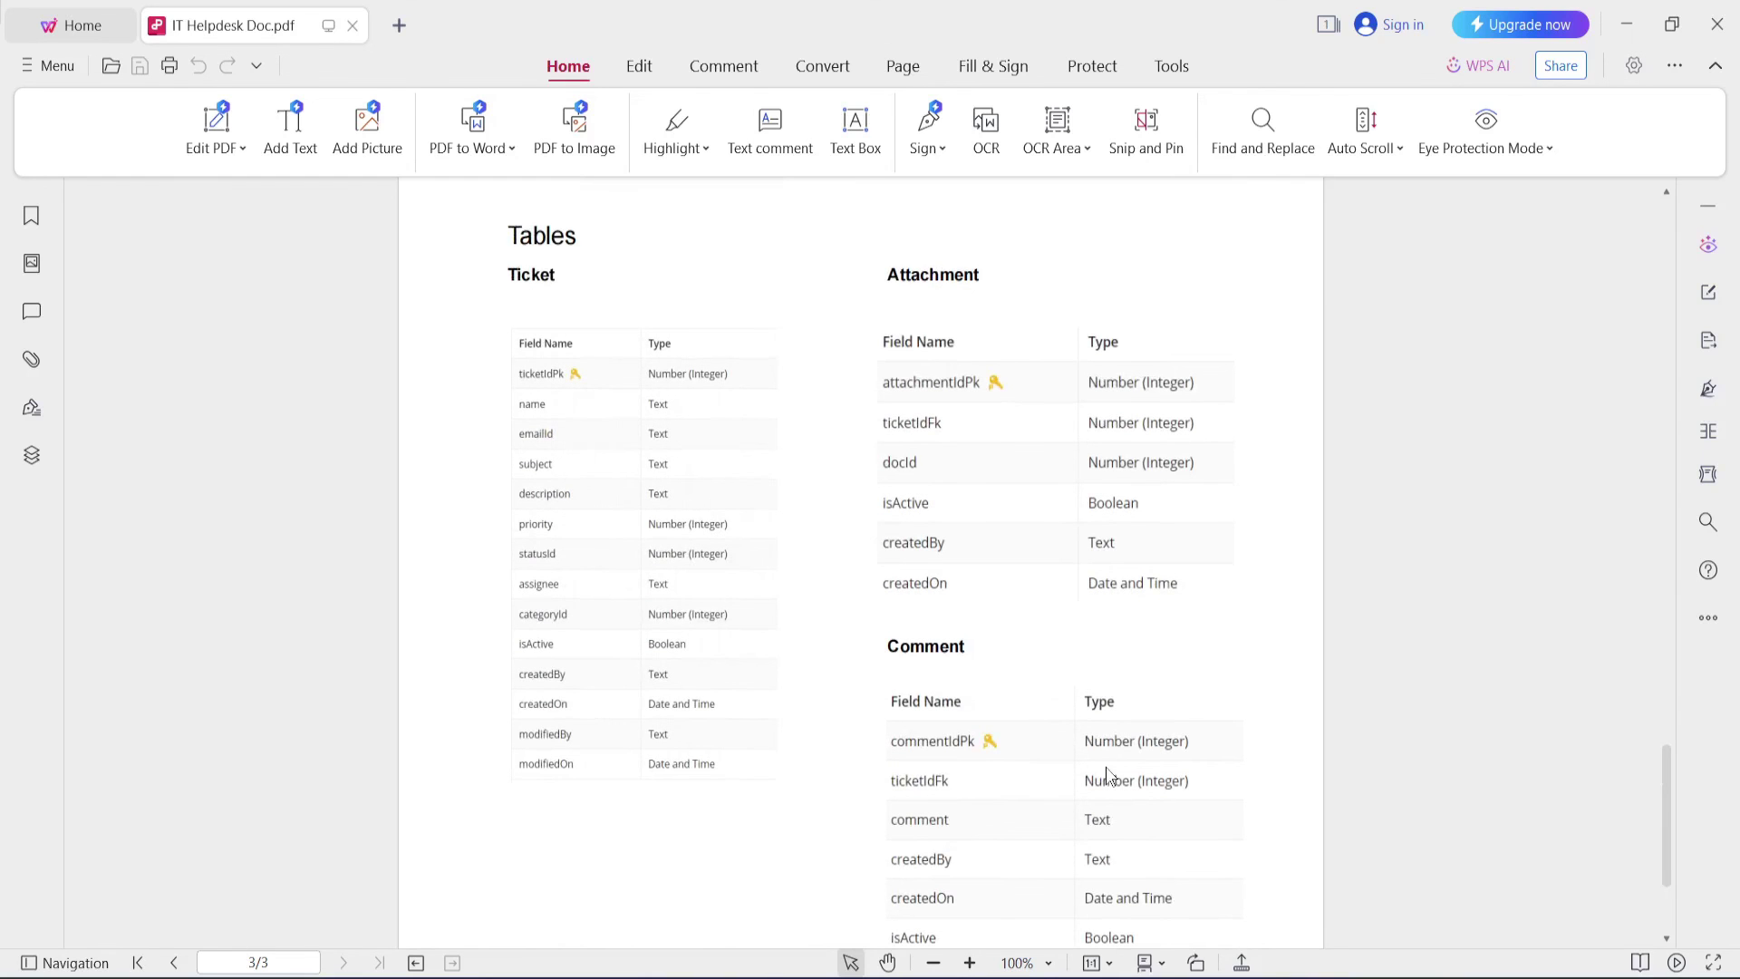
scroll(1108, 776, "down", 2)
scroll(1097, 689, "up", 20)
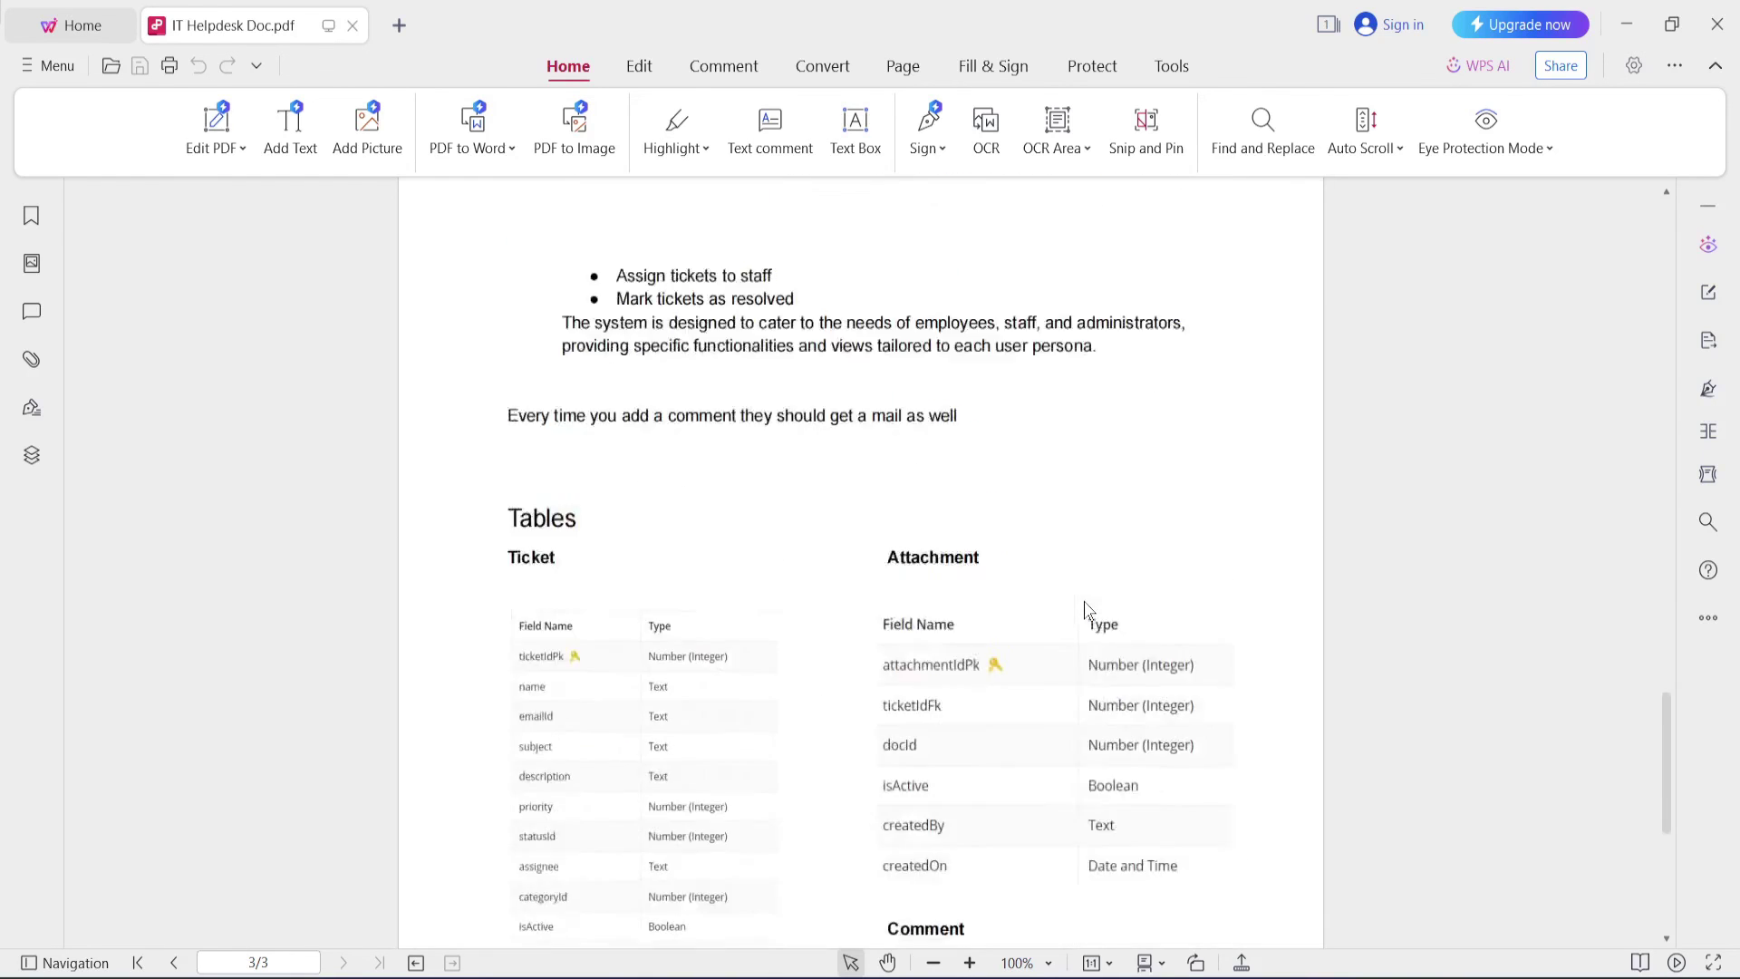
scroll(1086, 607, "down", 2)
scroll(1085, 607, "up", 3)
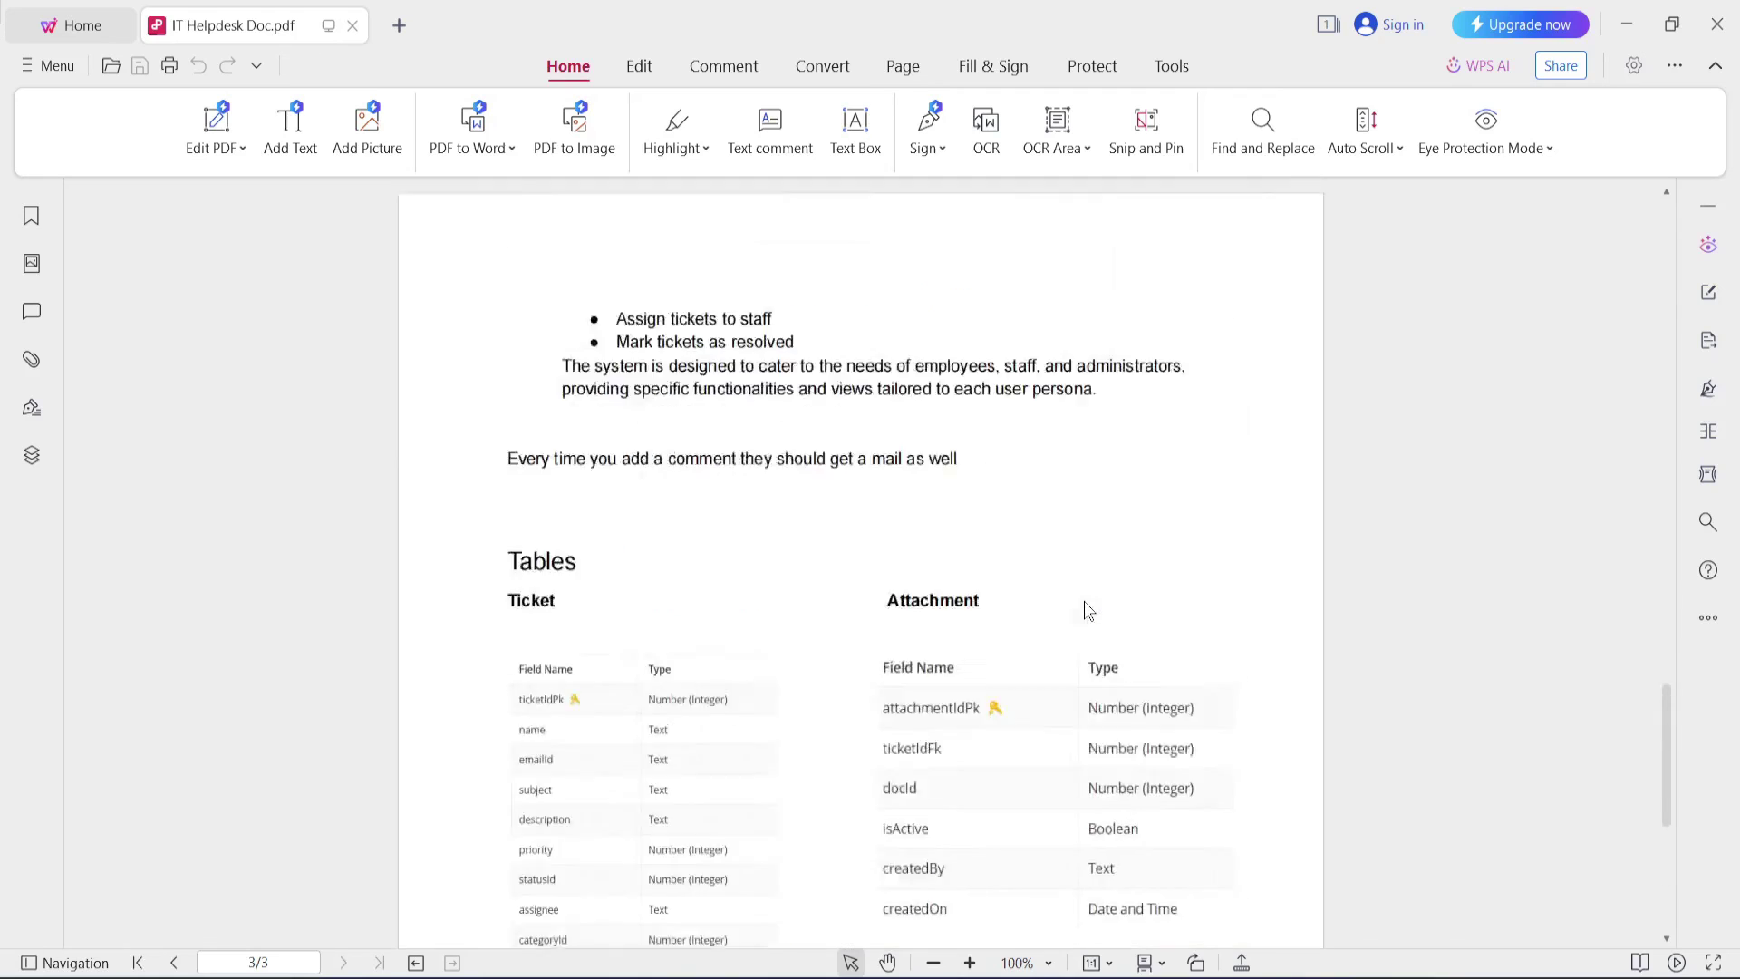
Switch to the admin's Chrome window, open the Analytics page and set its day filter to All Time.
mouse_move(1194, 955)
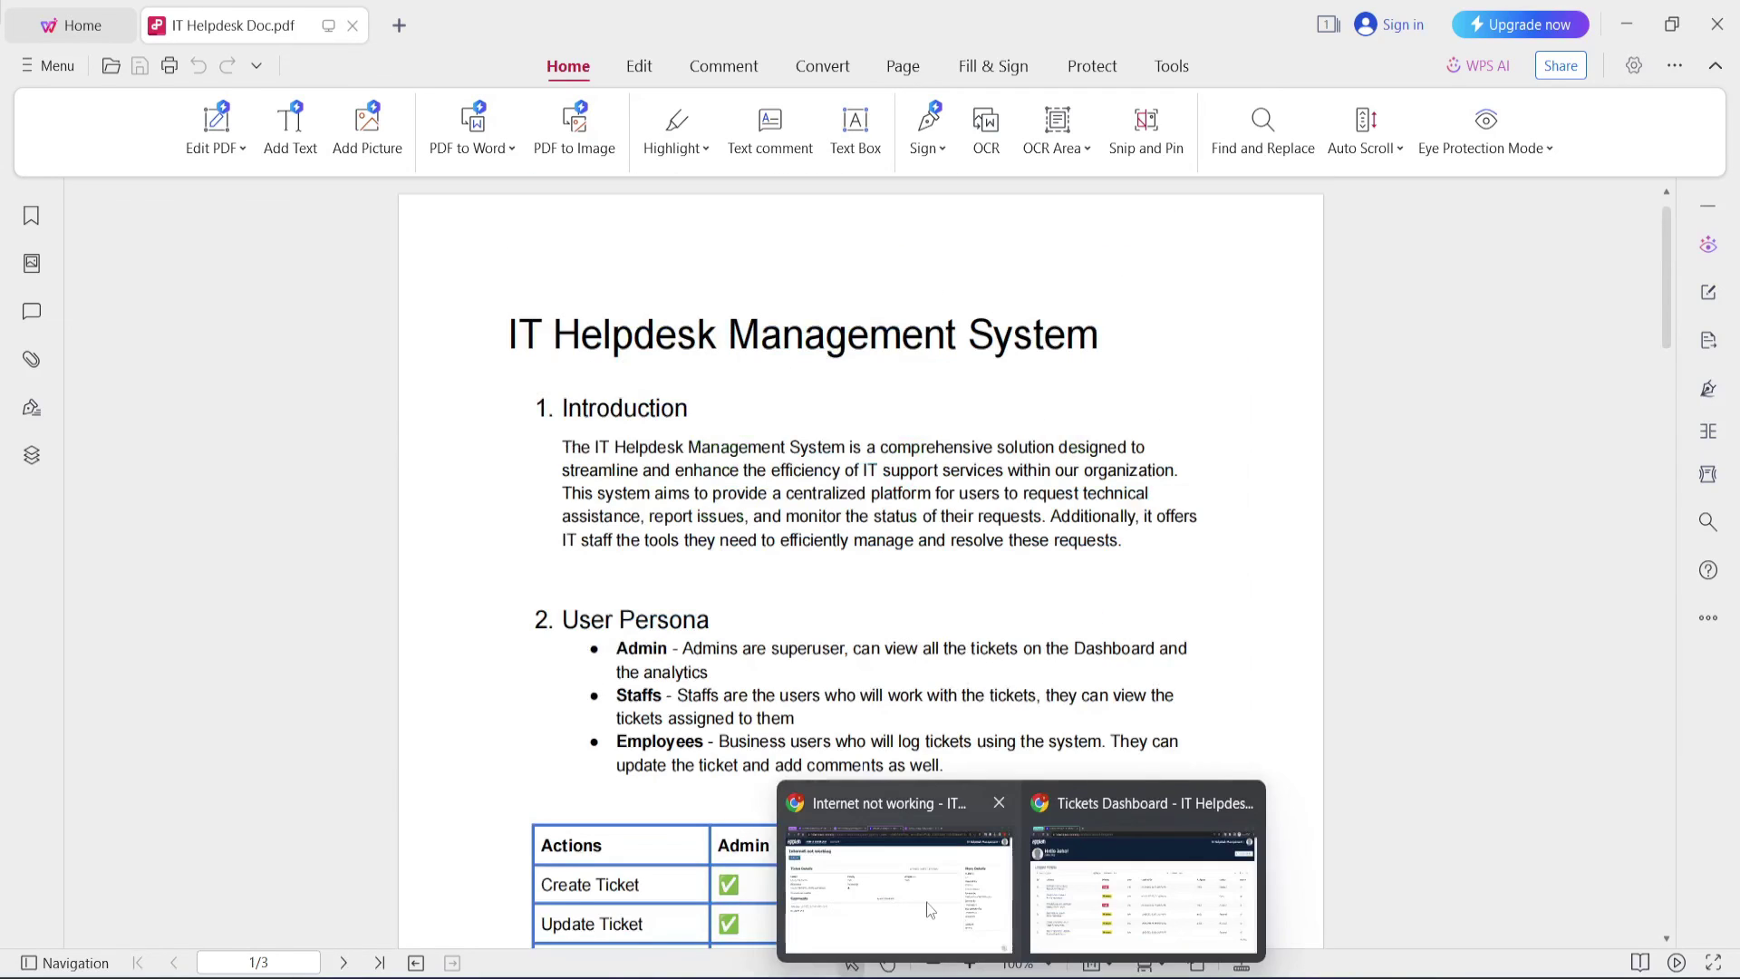
left_click(868, 803)
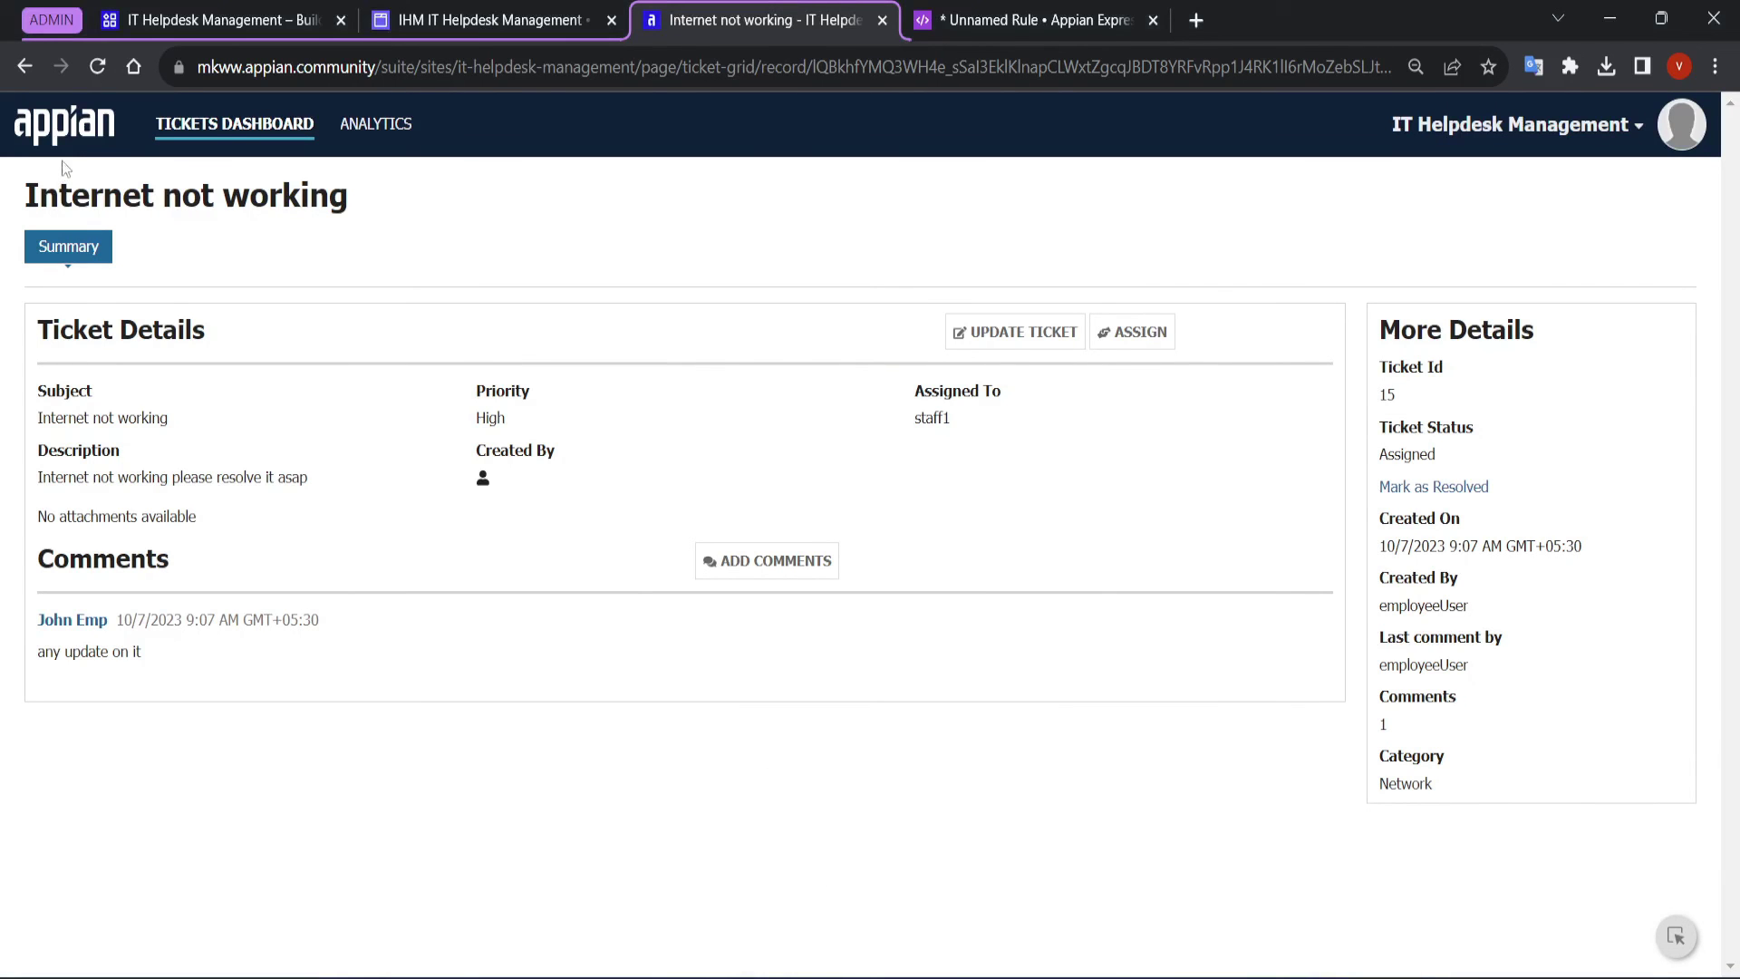
left_click(212, 127)
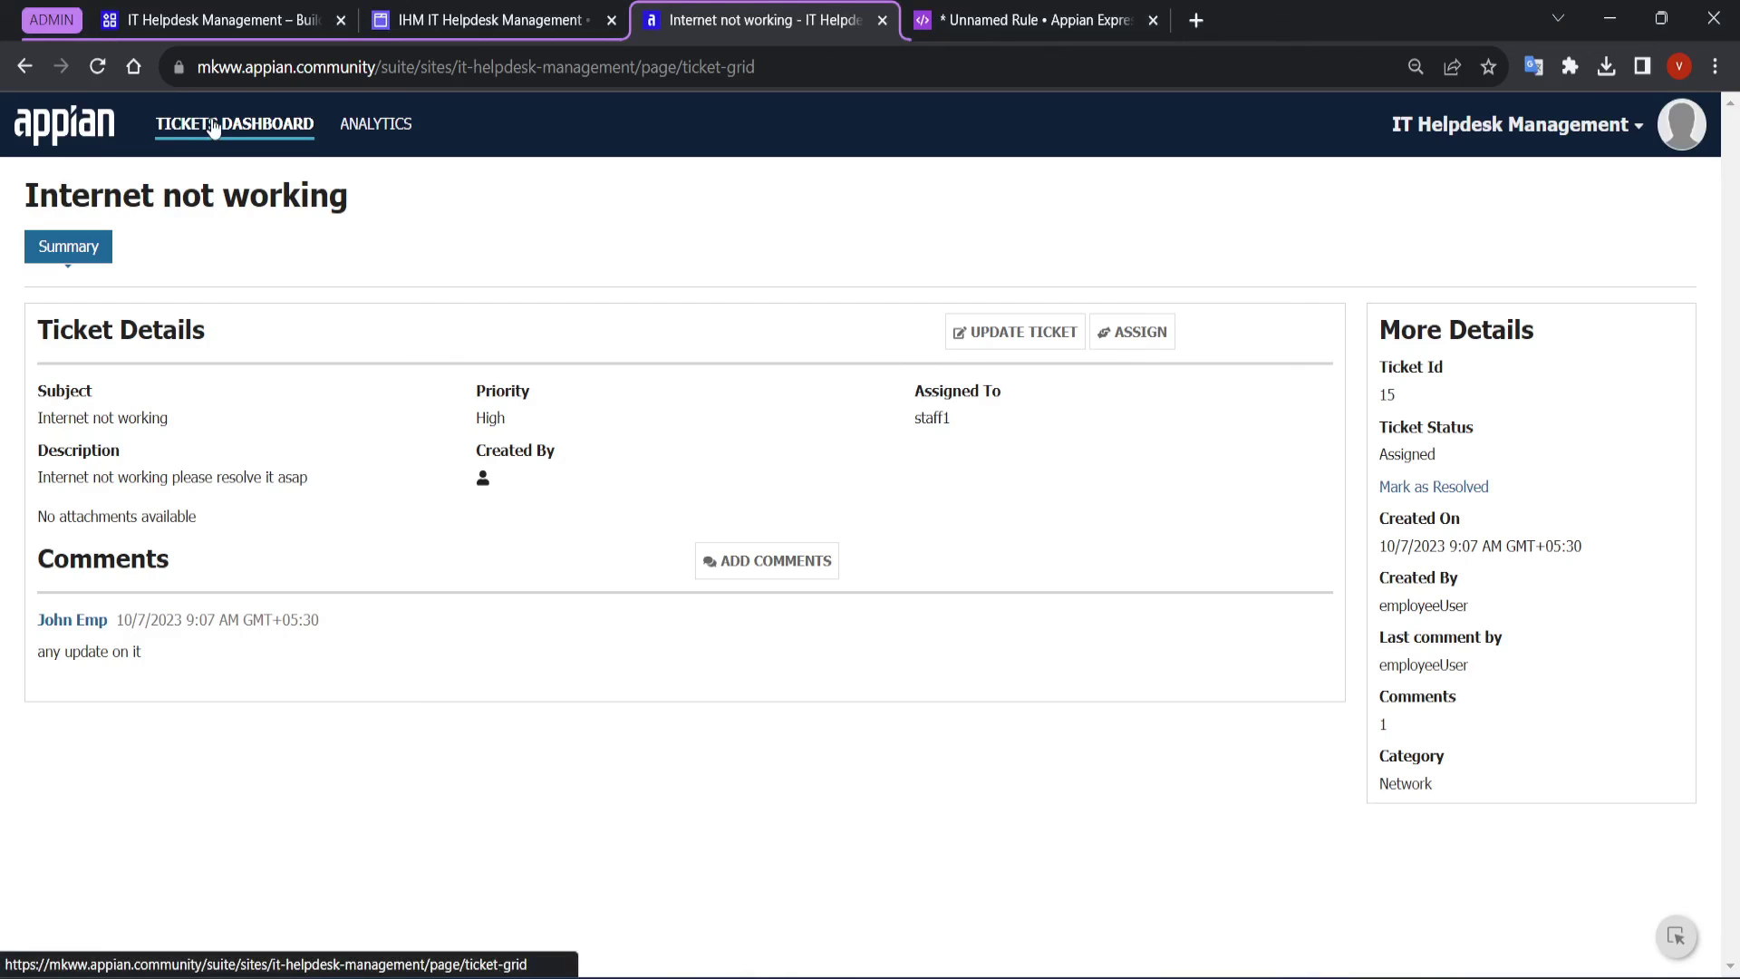
left_click(365, 124)
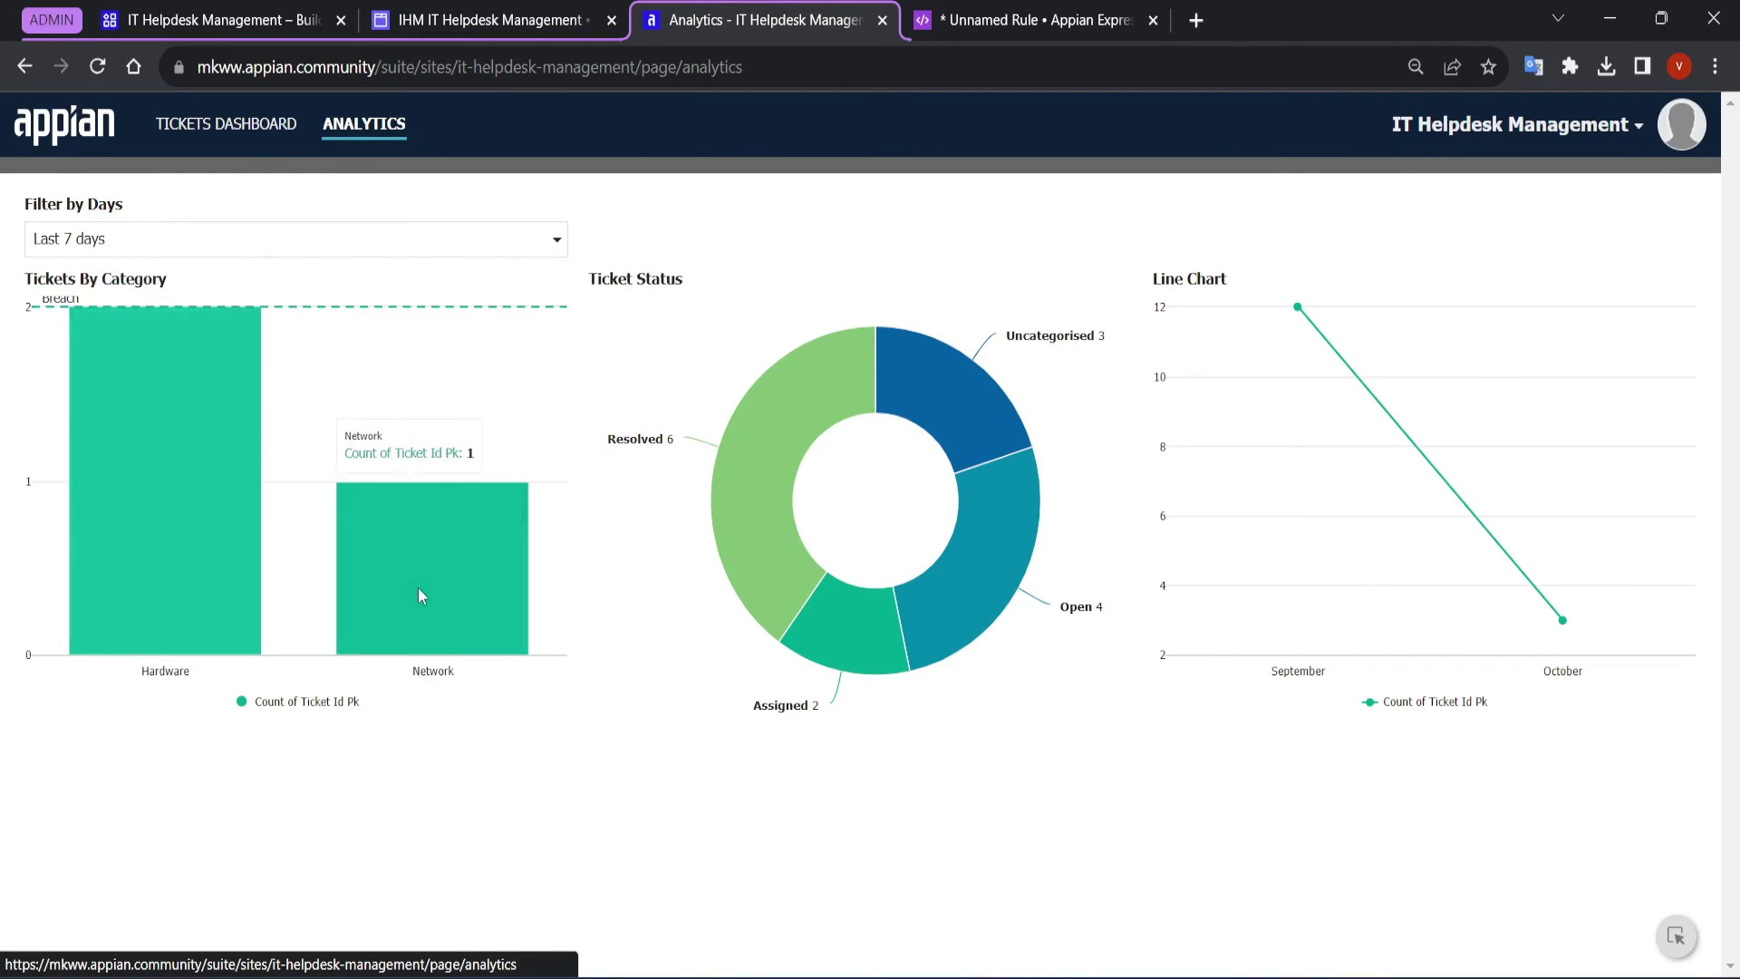
left_click(469, 240)
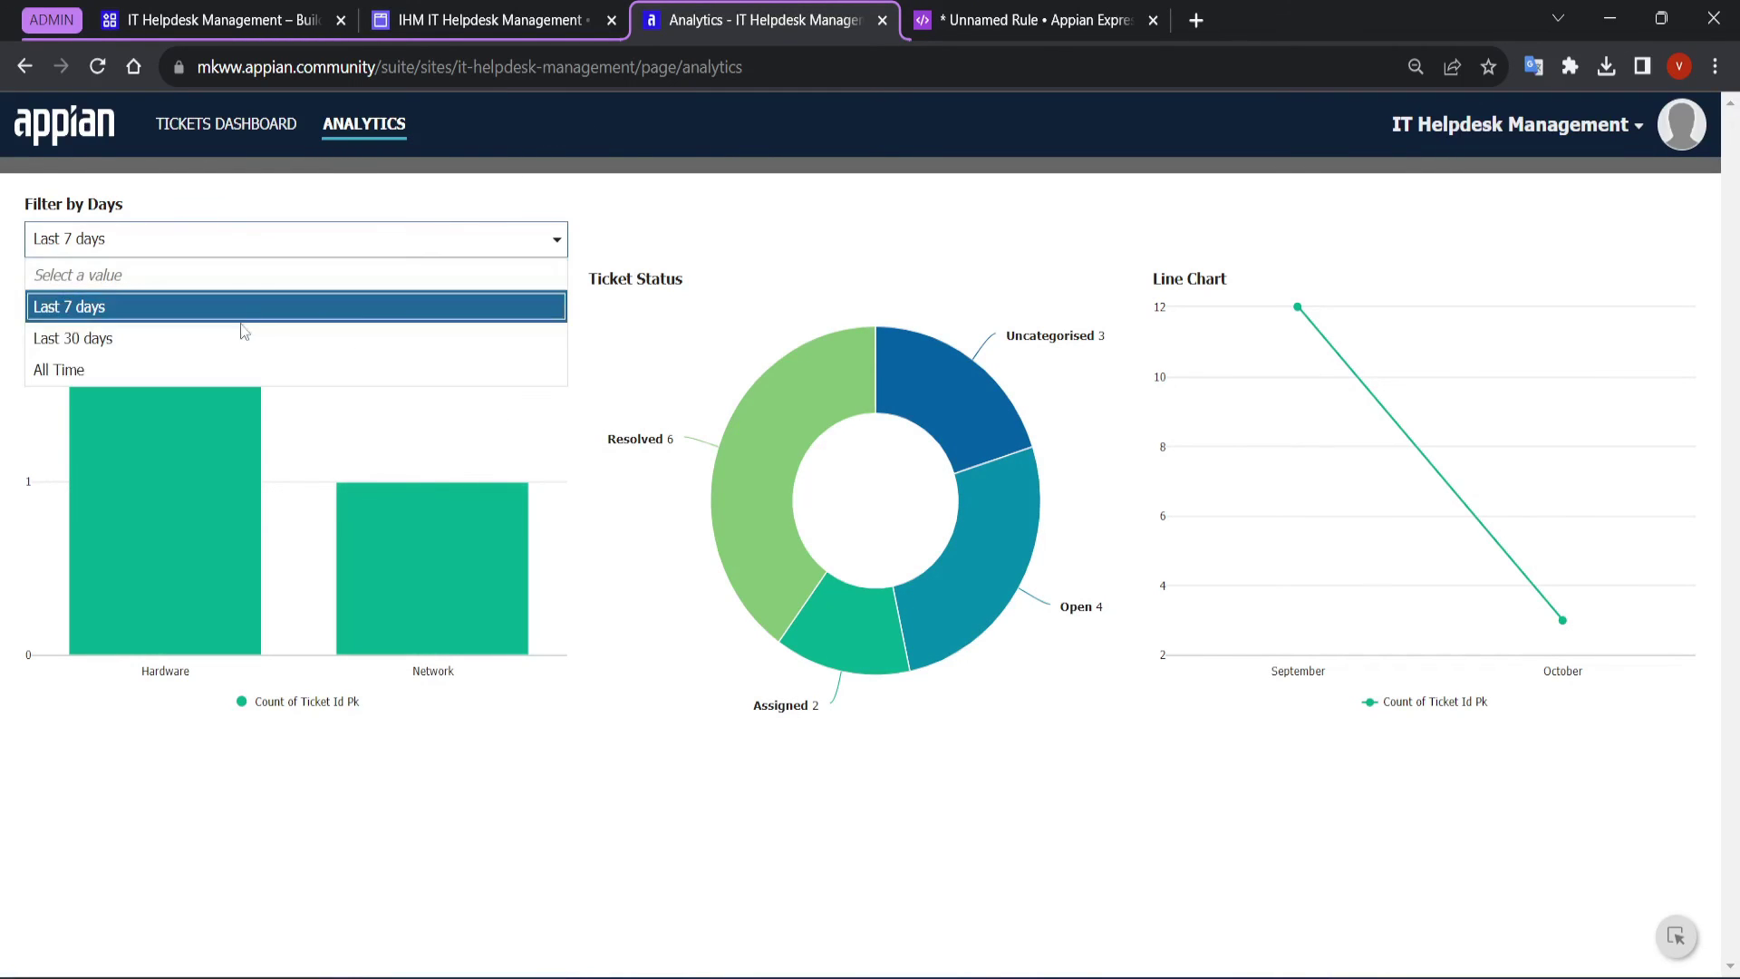
left_click(219, 369)
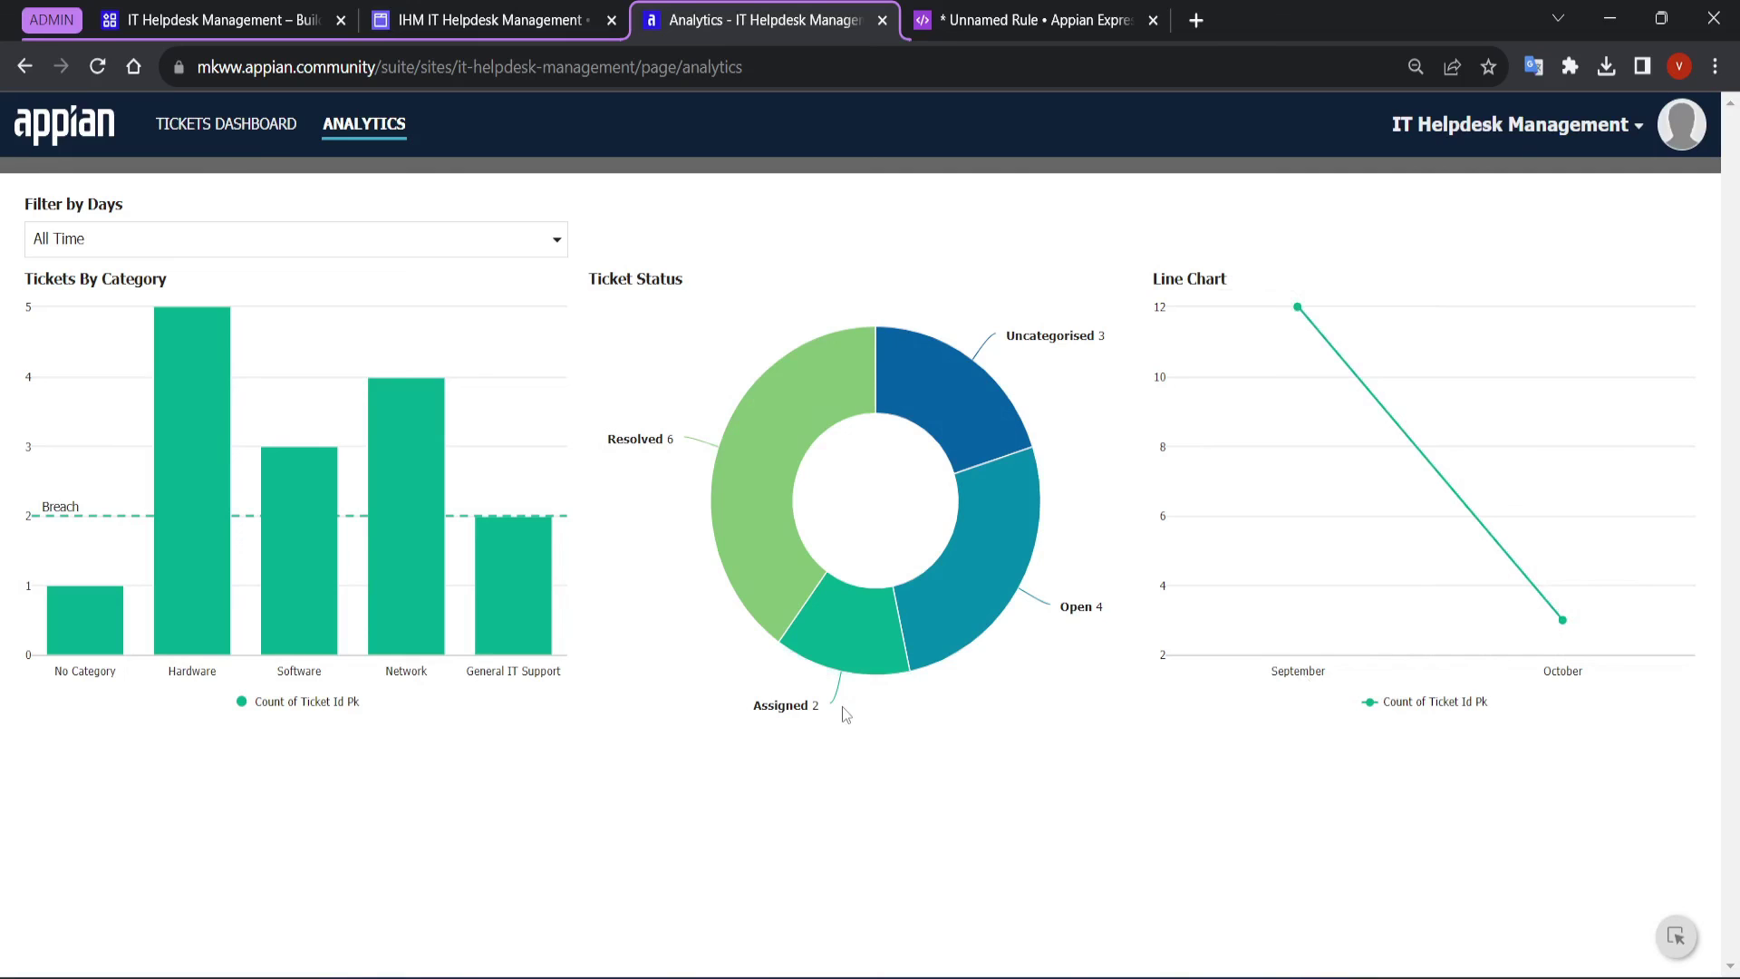
Return to the admin's Tickets Dashboard and look through the list of logged tickets.
left_click(226, 123)
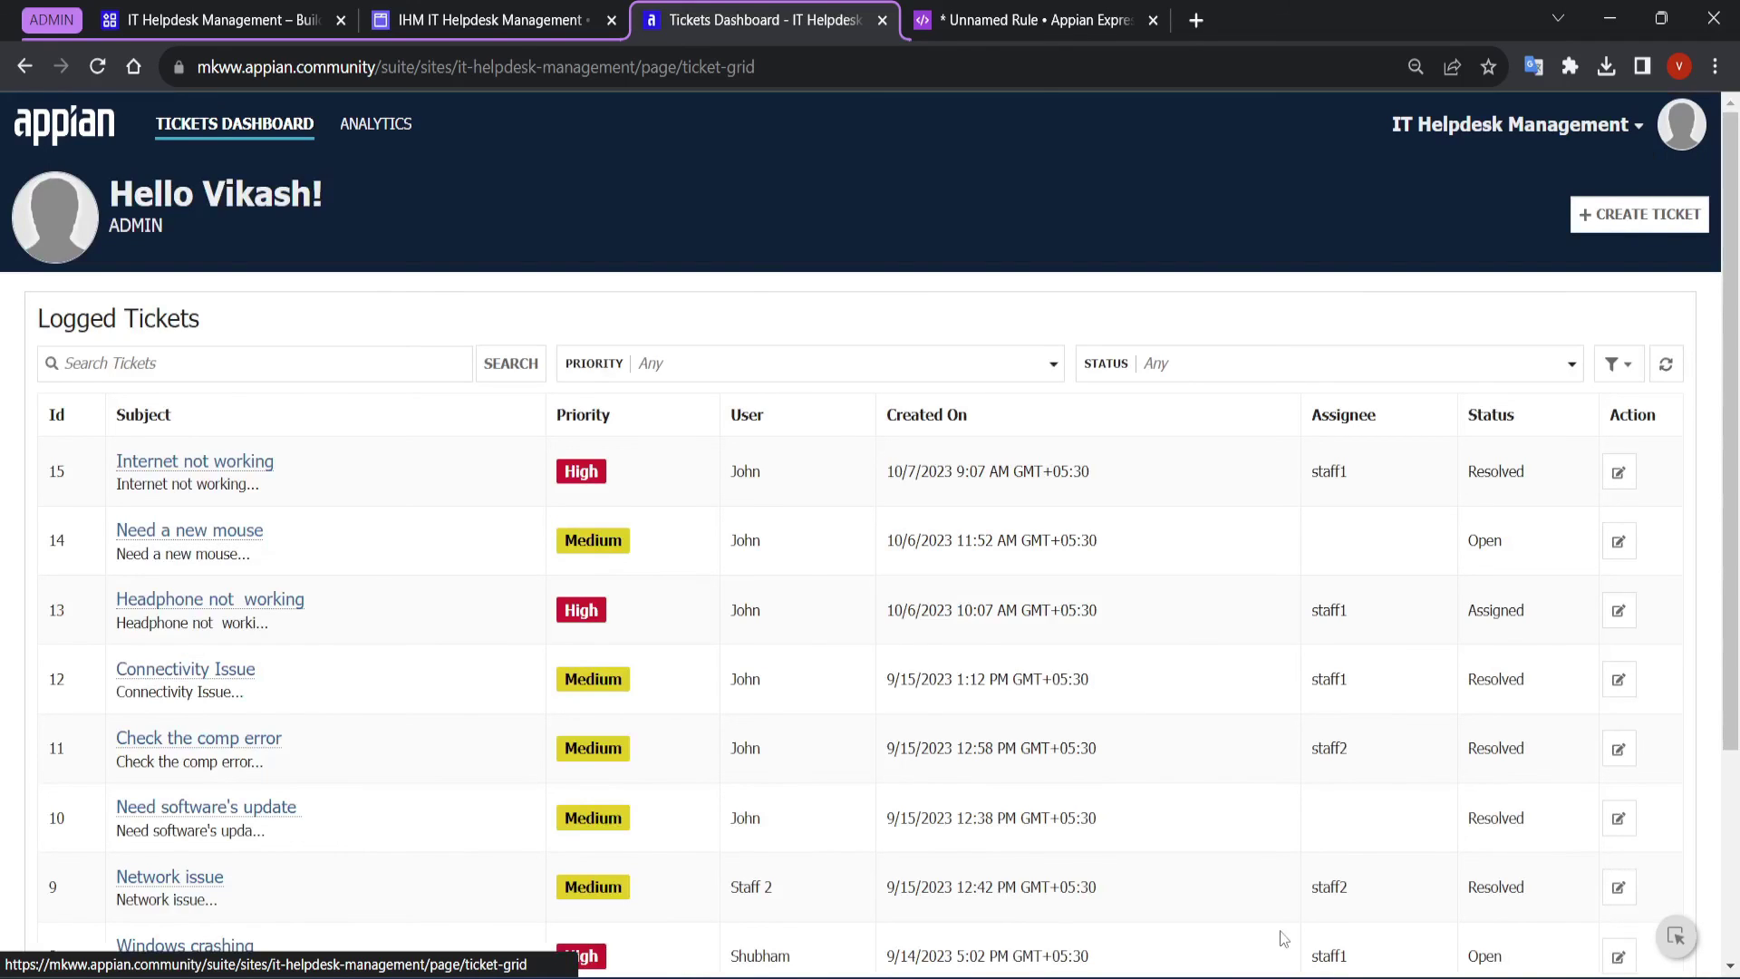
scroll(1379, 961, "down", 5)
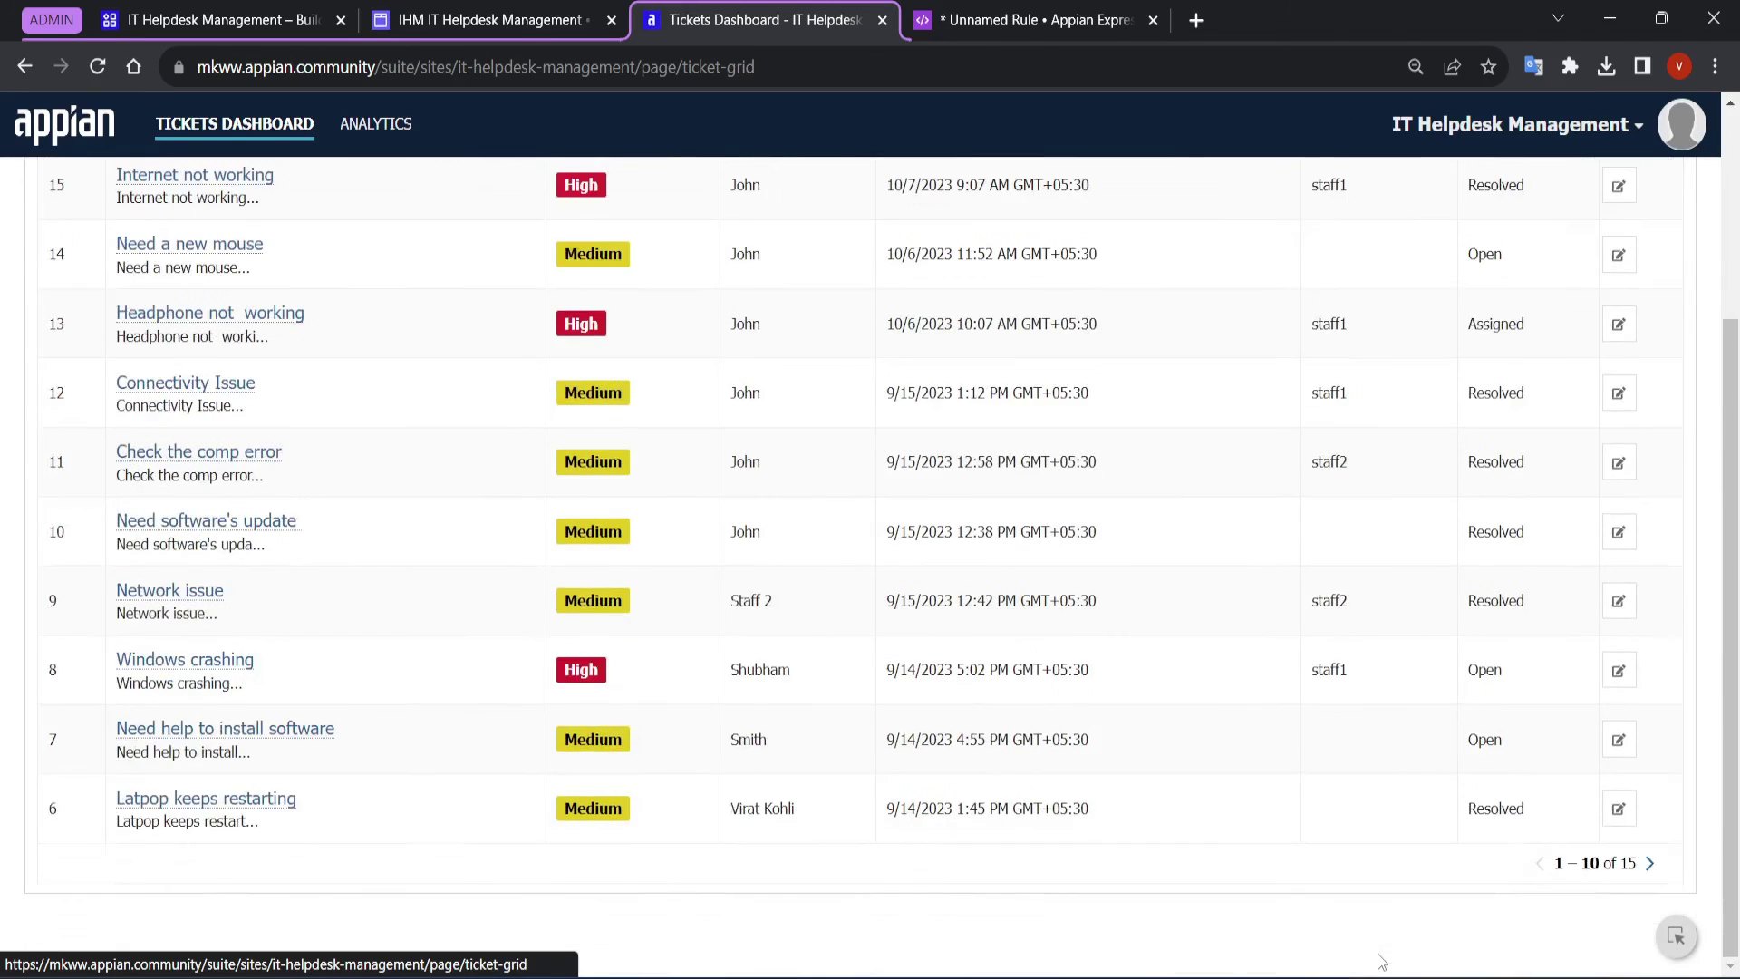